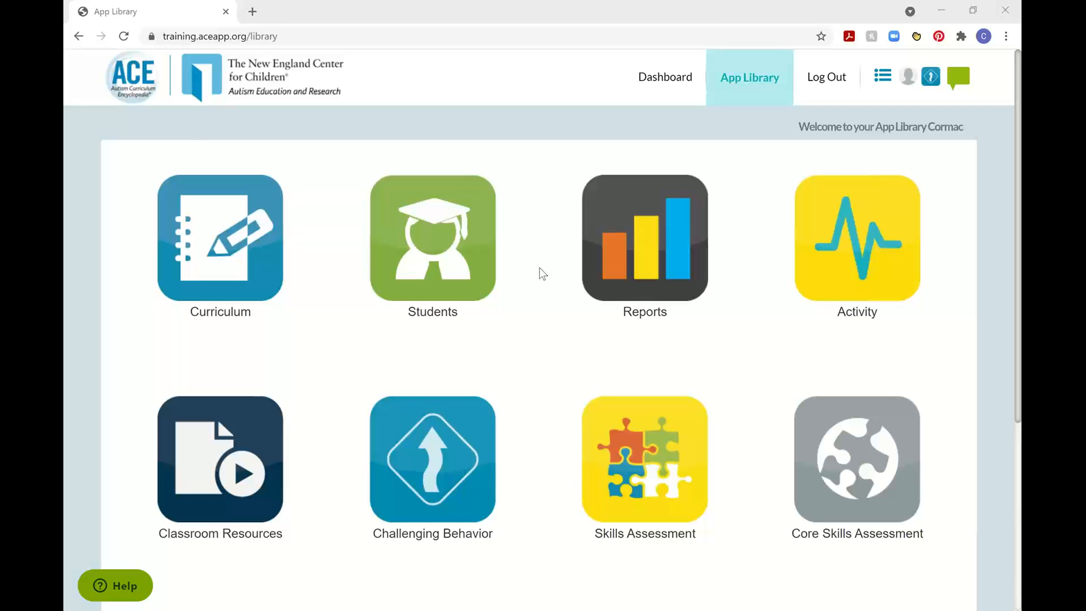
# Open the Search Learner Lessons page of the Curriculum app.
pyautogui.scroll(5, 936, 91)
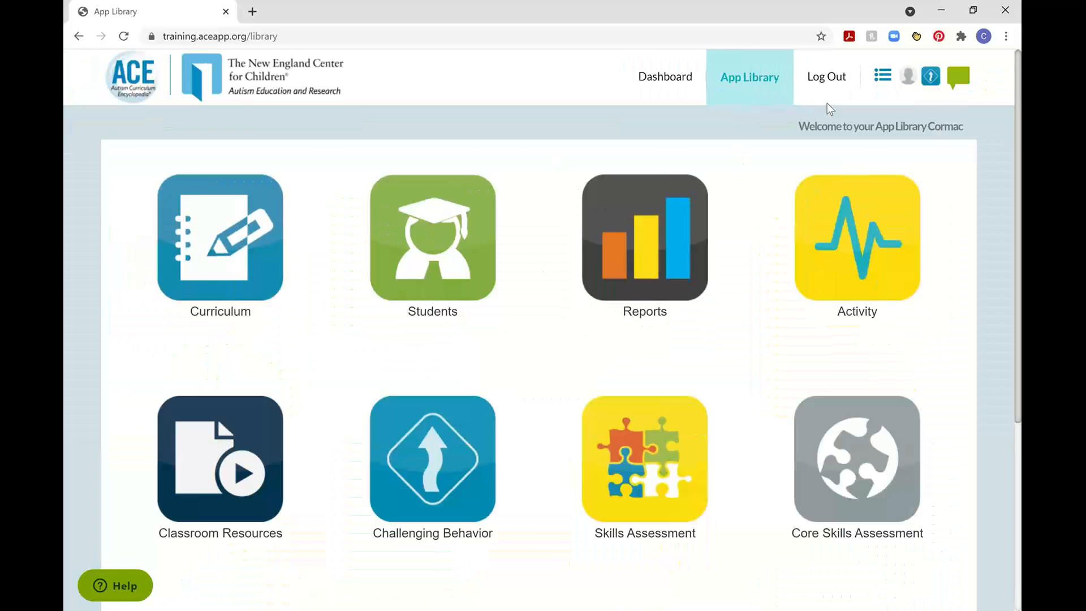
pyautogui.click(883, 78)
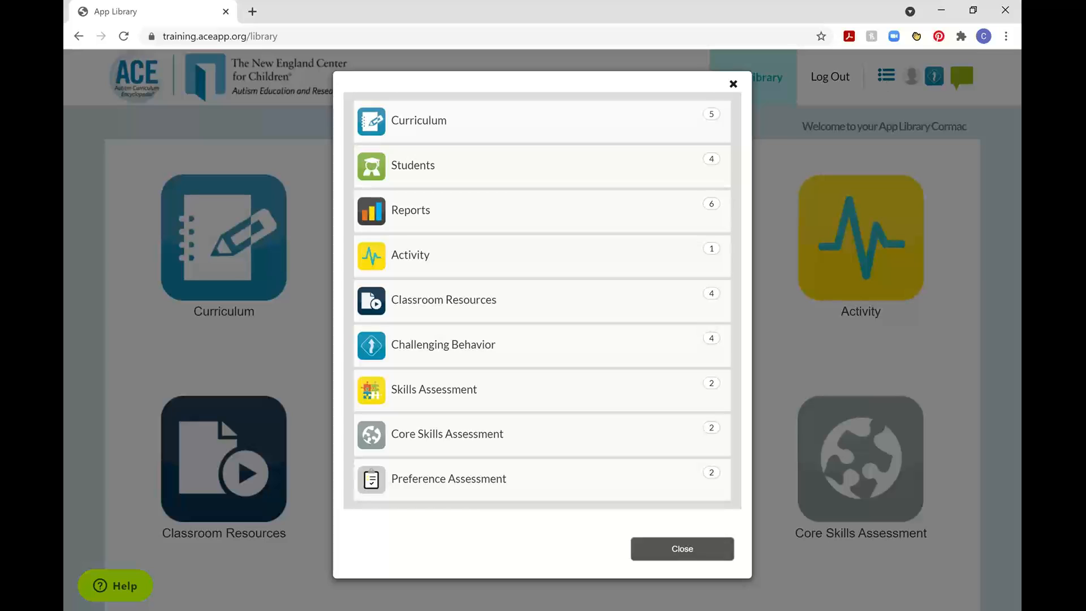
pyautogui.click(606, 126)
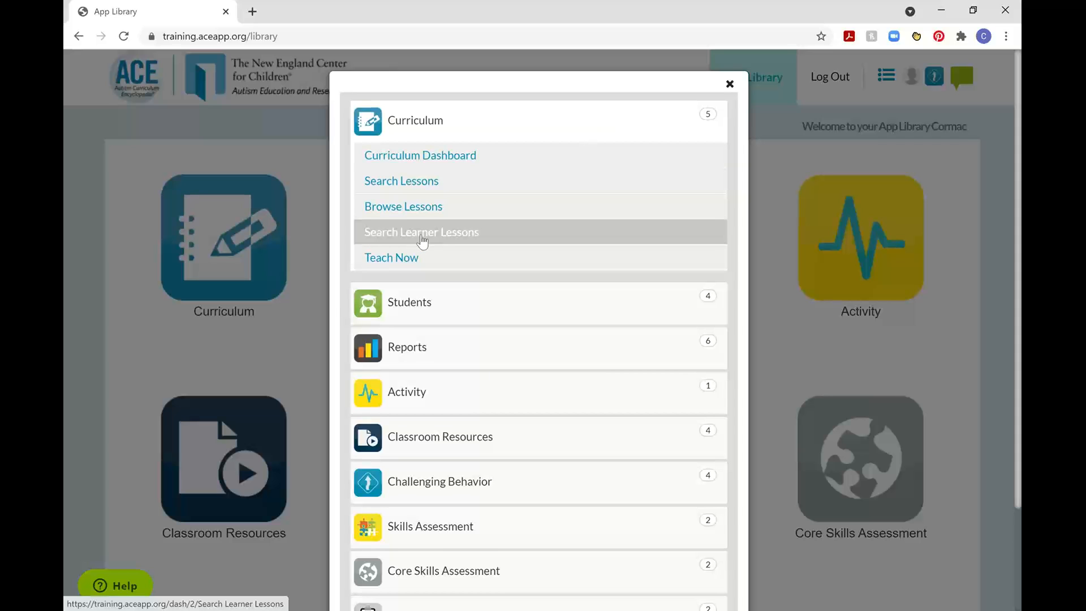
pyautogui.click(421, 233)
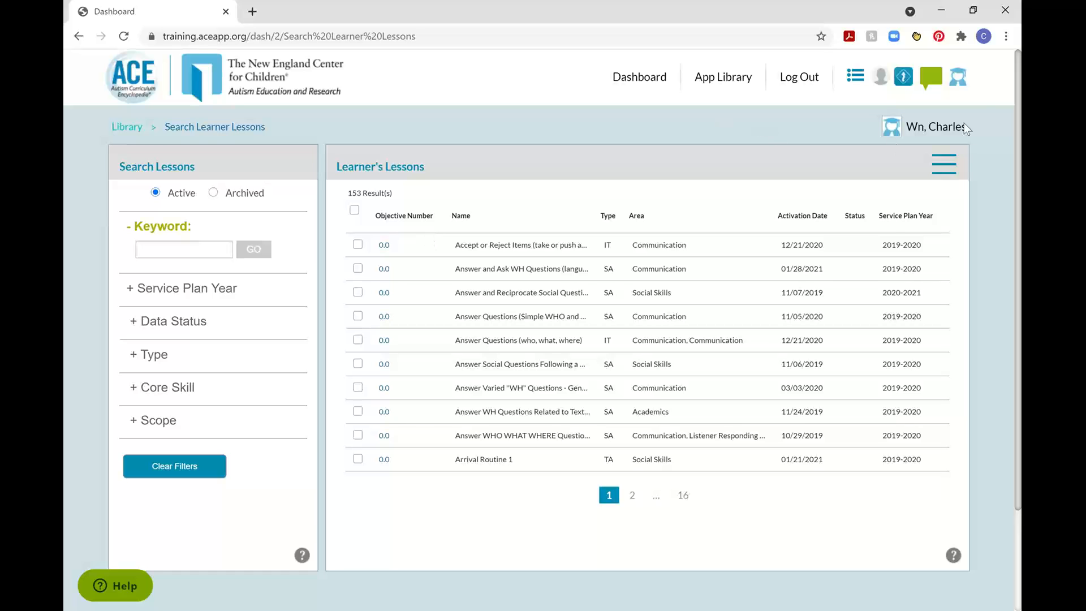
# Select the training learner from Trainer Classroom in the ACE Training and Implementation Support account and open the learner's active lessons.
pyautogui.click(958, 81)
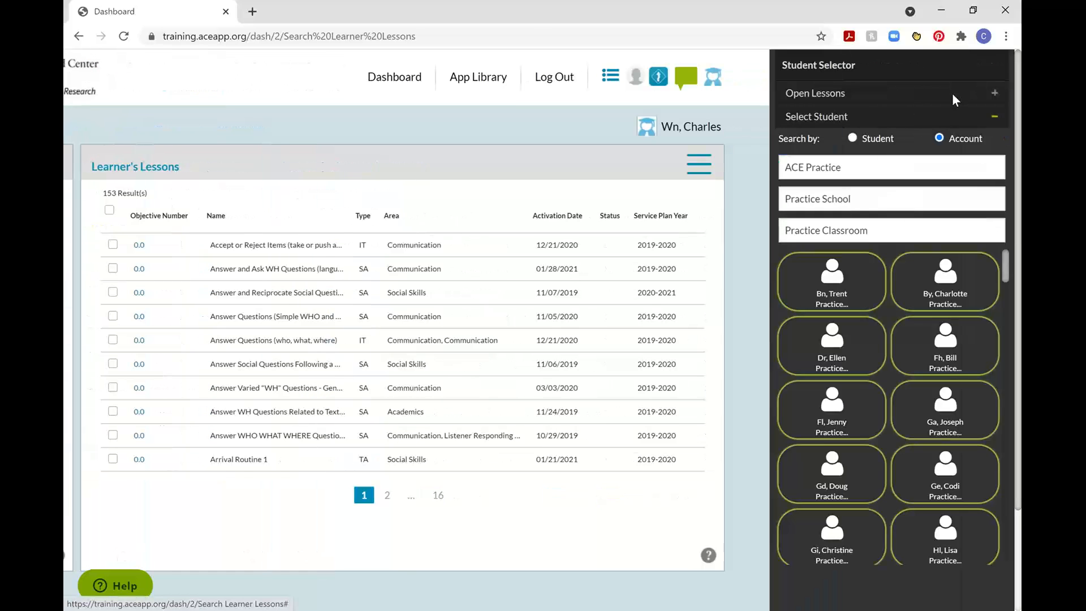
pyautogui.click(850, 172)
pyautogui.click(845, 218)
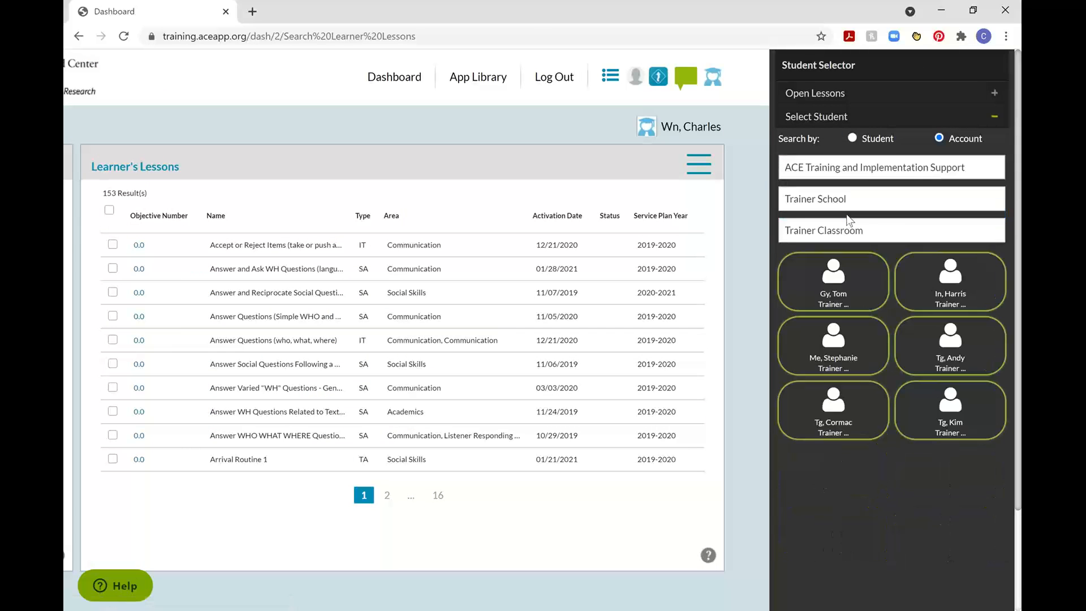
pyautogui.click(835, 407)
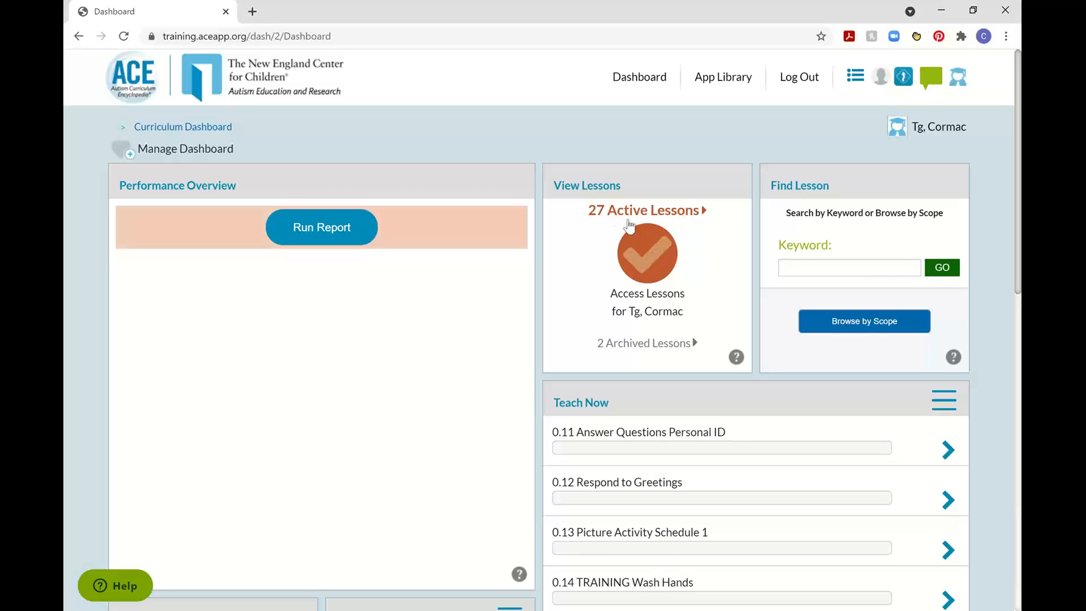
pyautogui.click(636, 266)
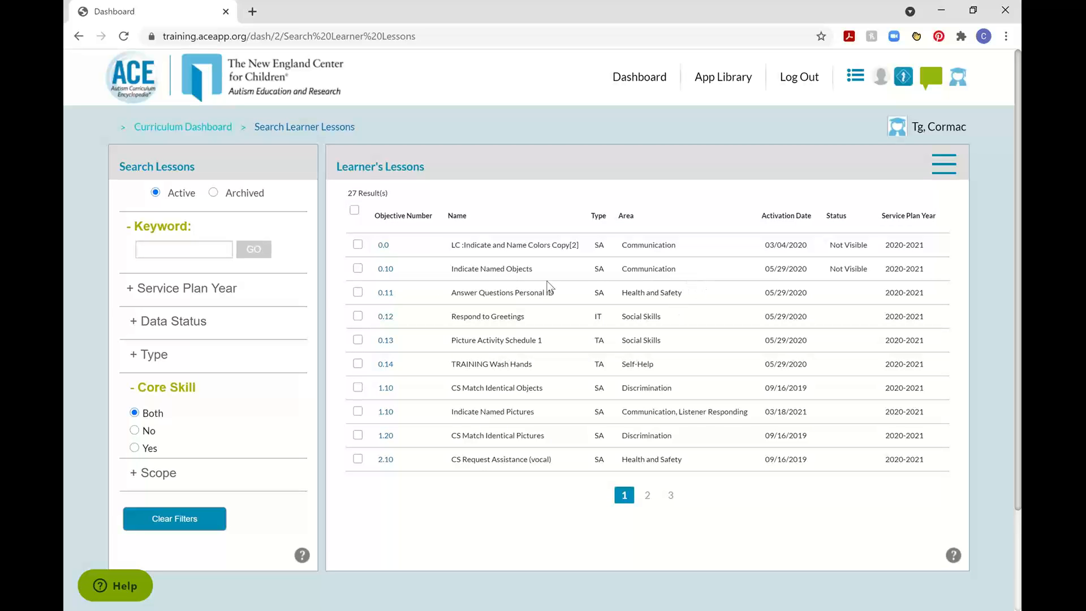
# Review the Curriculum shortcuts in the app navigation list and close it.
pyautogui.click(855, 75)
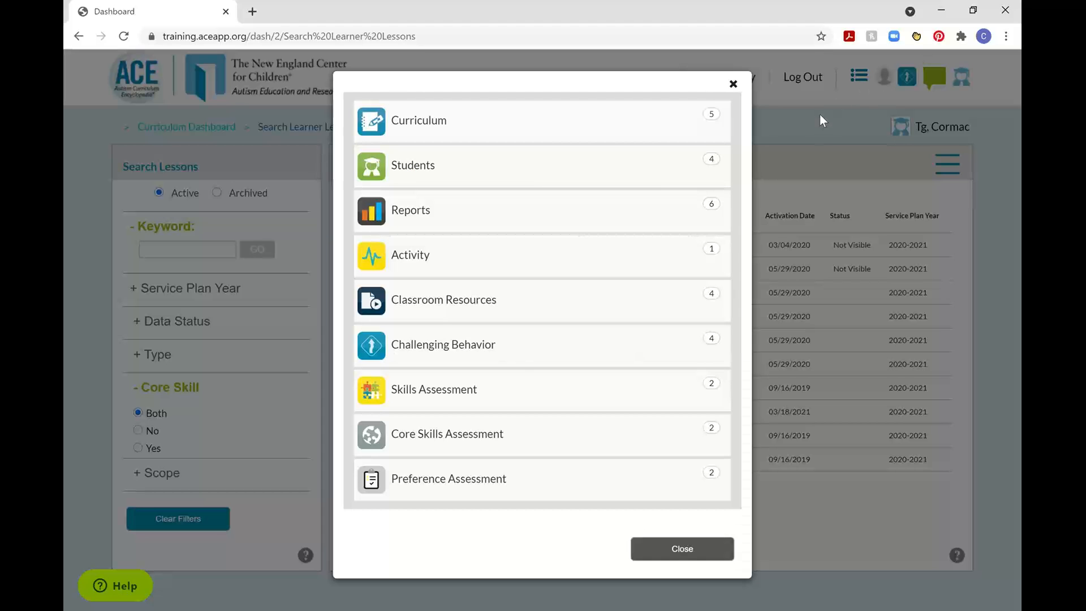
pyautogui.click(621, 134)
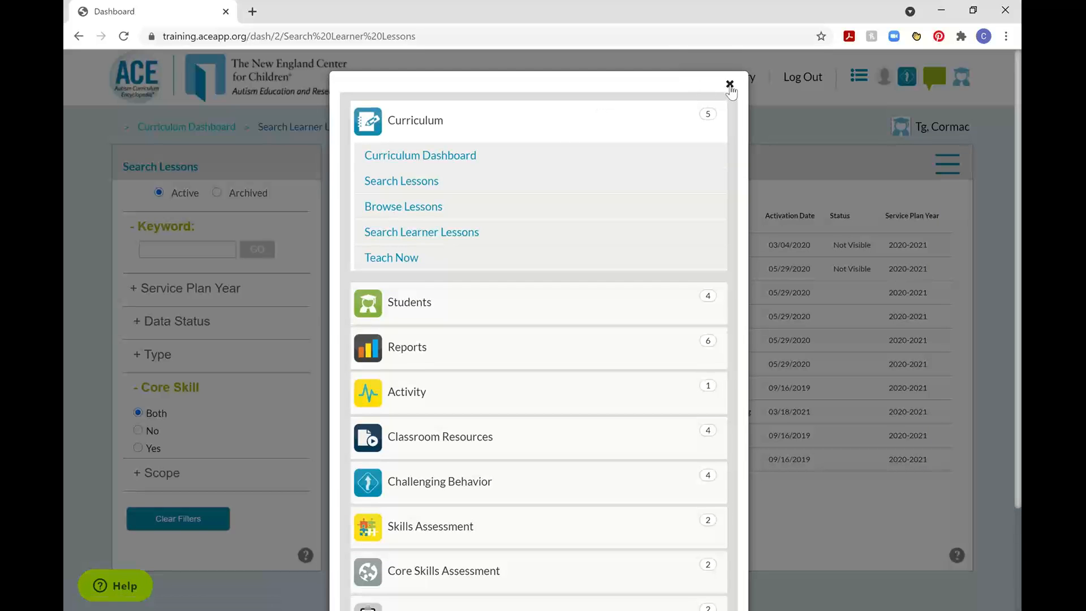
pyautogui.click(729, 85)
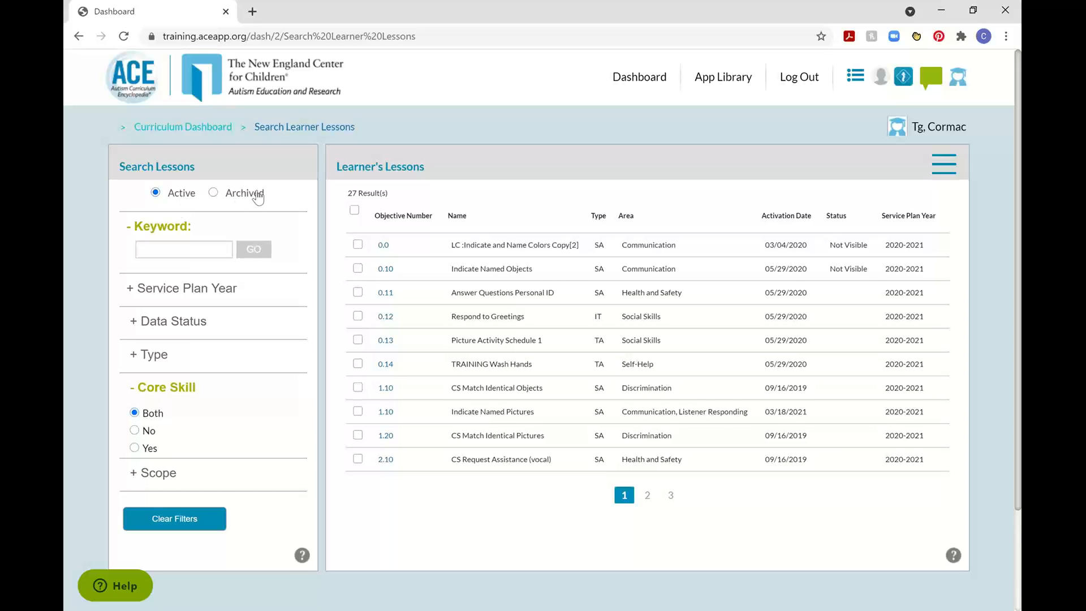
# Show the learner's archived lessons and review the actions available for CS Indicate Named Body Parts, leaving the lesson deselected.
pyautogui.click(213, 193)
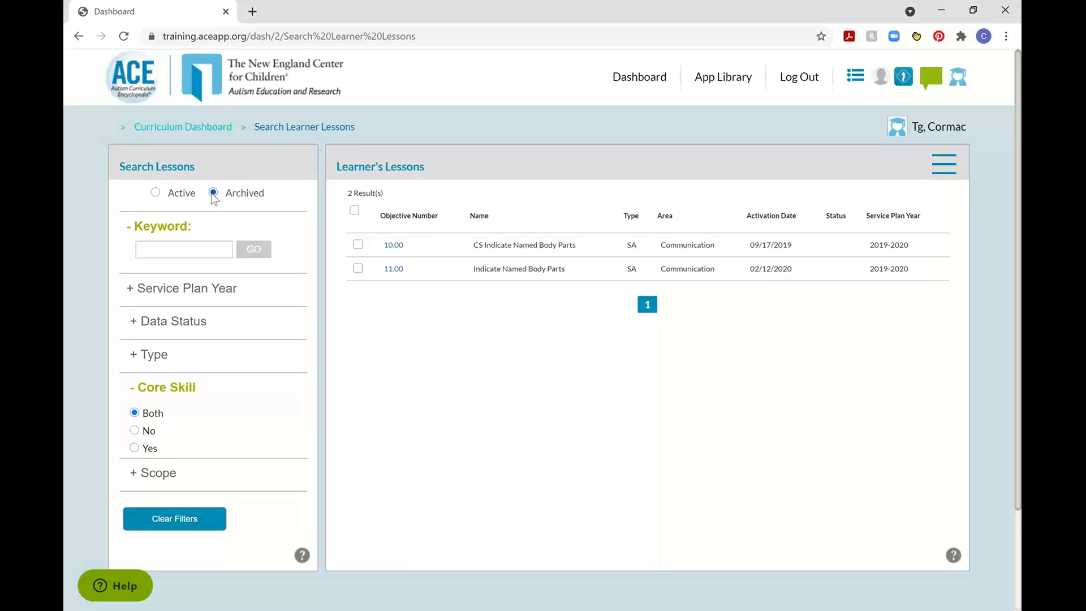
pyautogui.click(357, 245)
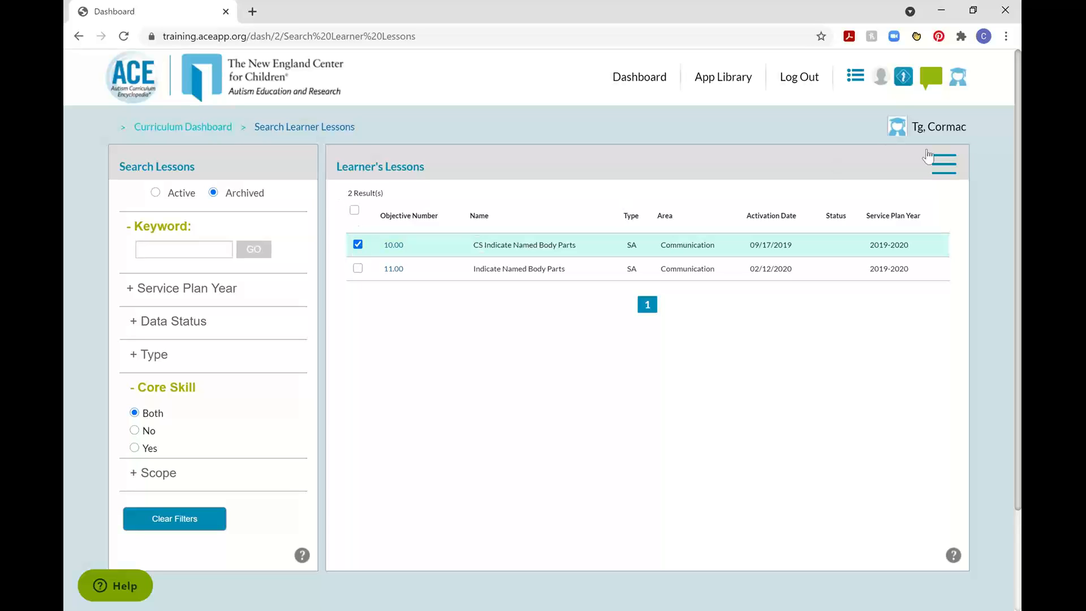
pyautogui.click(944, 165)
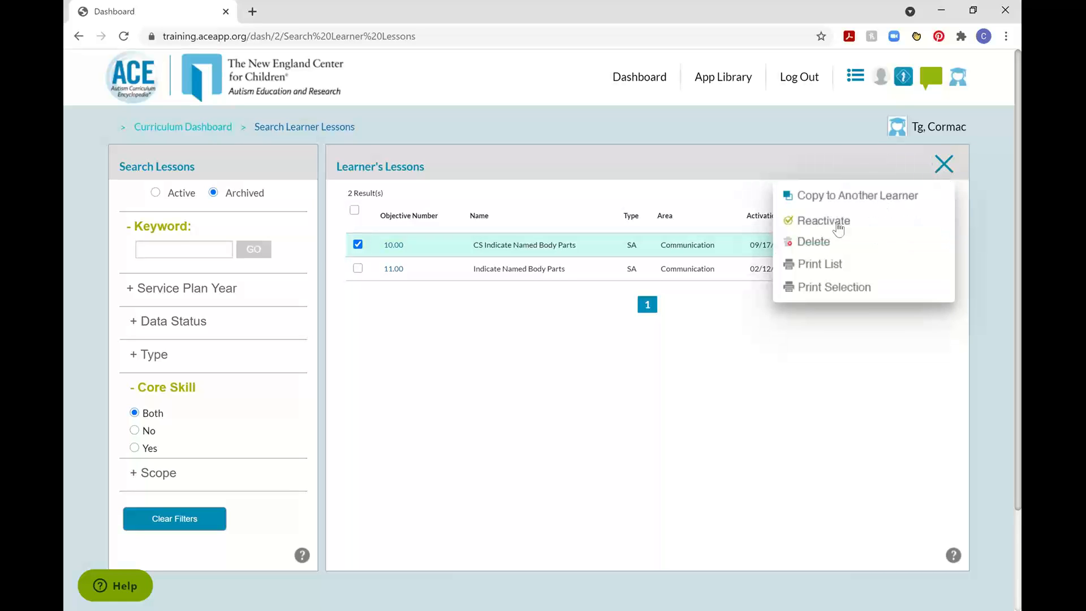
pyautogui.click(941, 165)
pyautogui.click(360, 245)
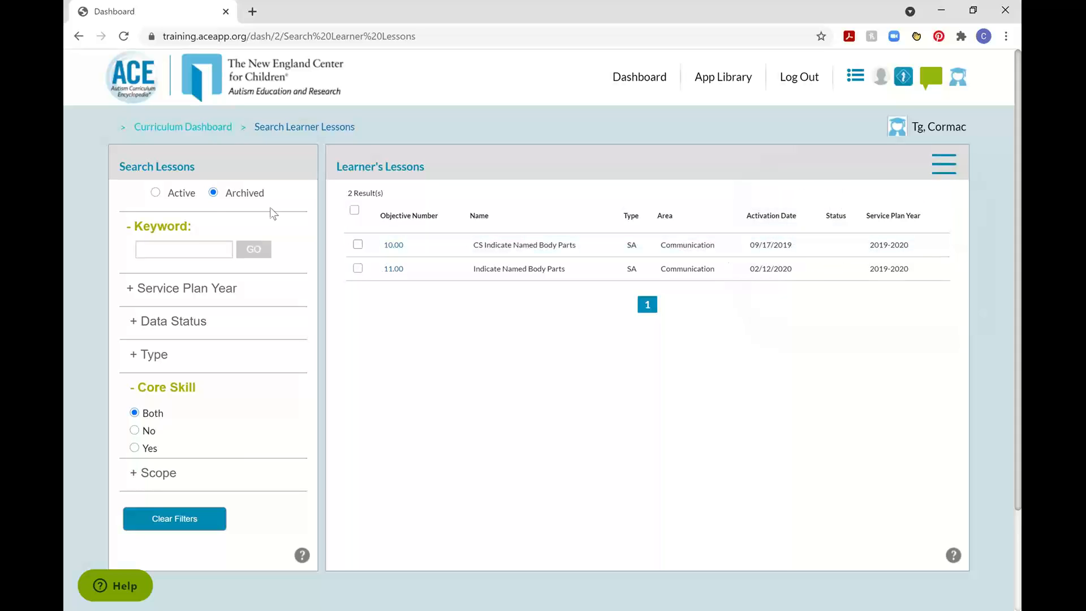
# List the learner's active lessons sorted by activation date, newest first.
pyautogui.click(155, 193)
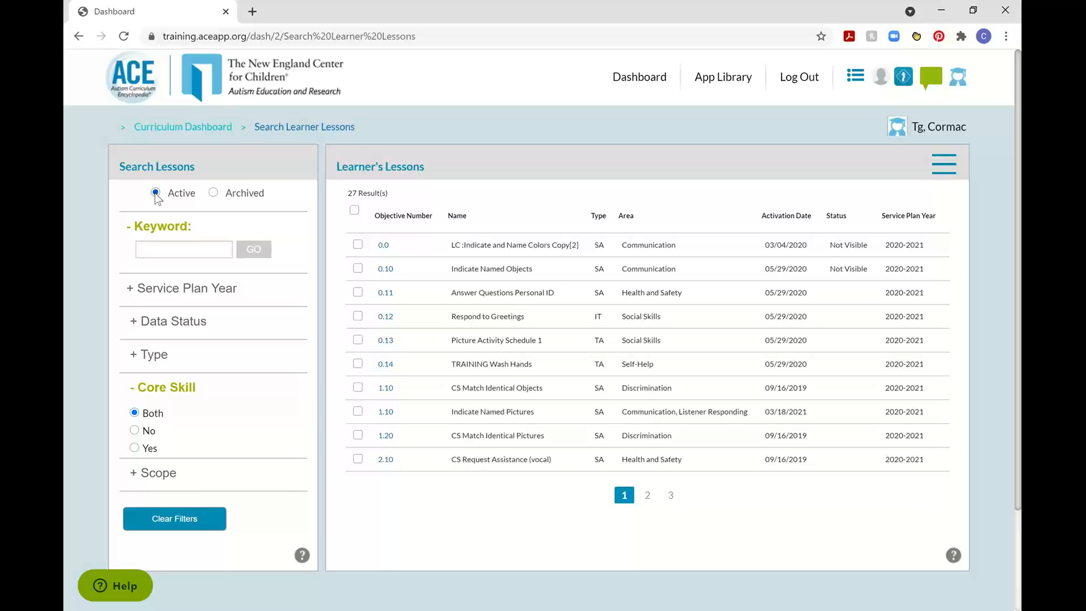
pyautogui.click(795, 215)
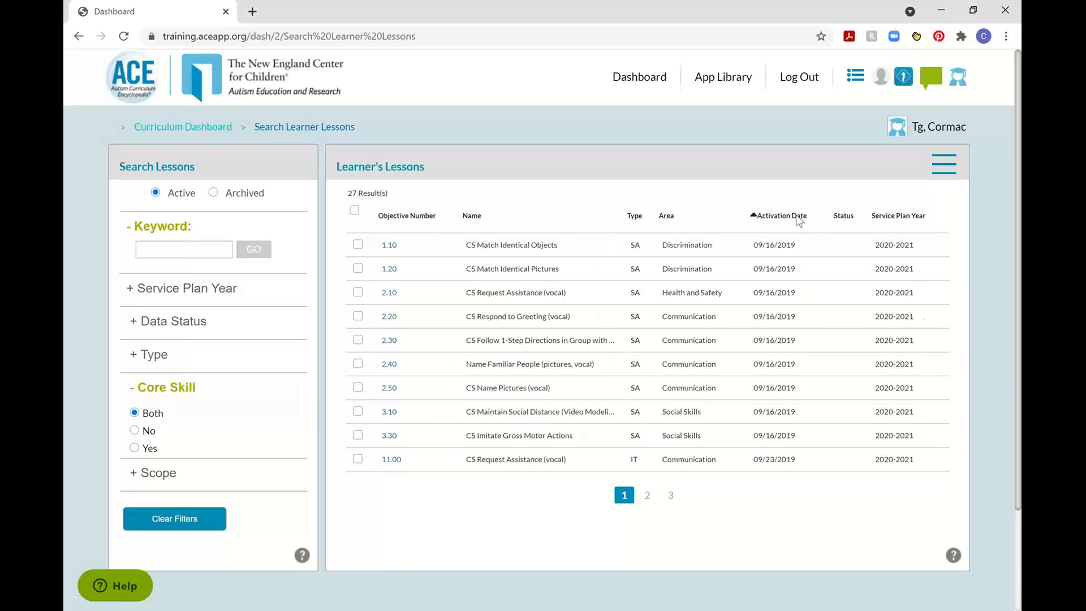
pyautogui.click(796, 214)
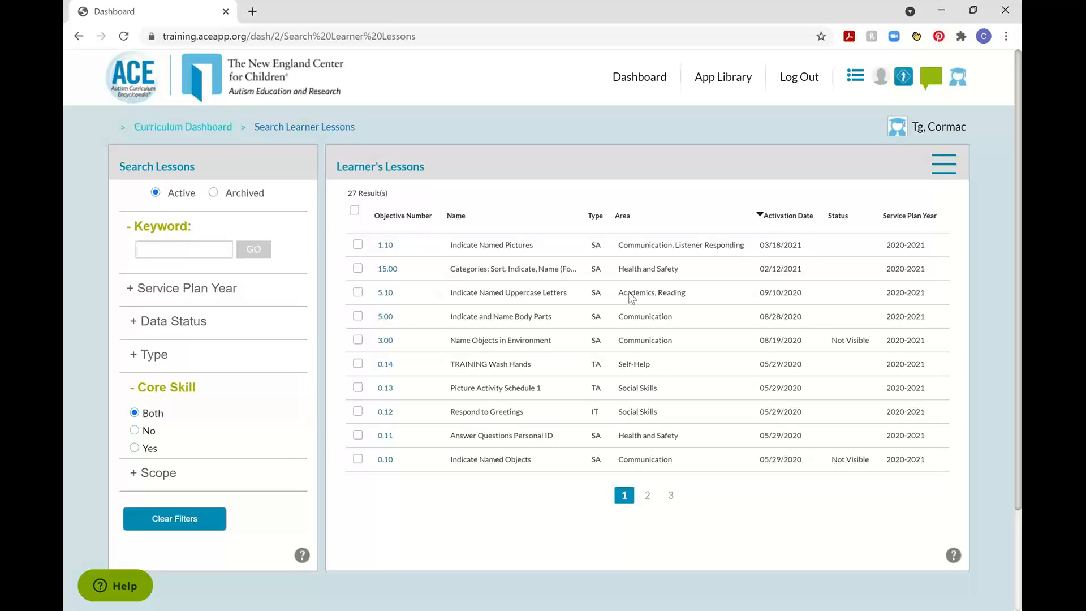
# Review the data status options for the Indicate Named Pictures lesson without submitting a change, and deselect the lesson.
pyautogui.click(357, 244)
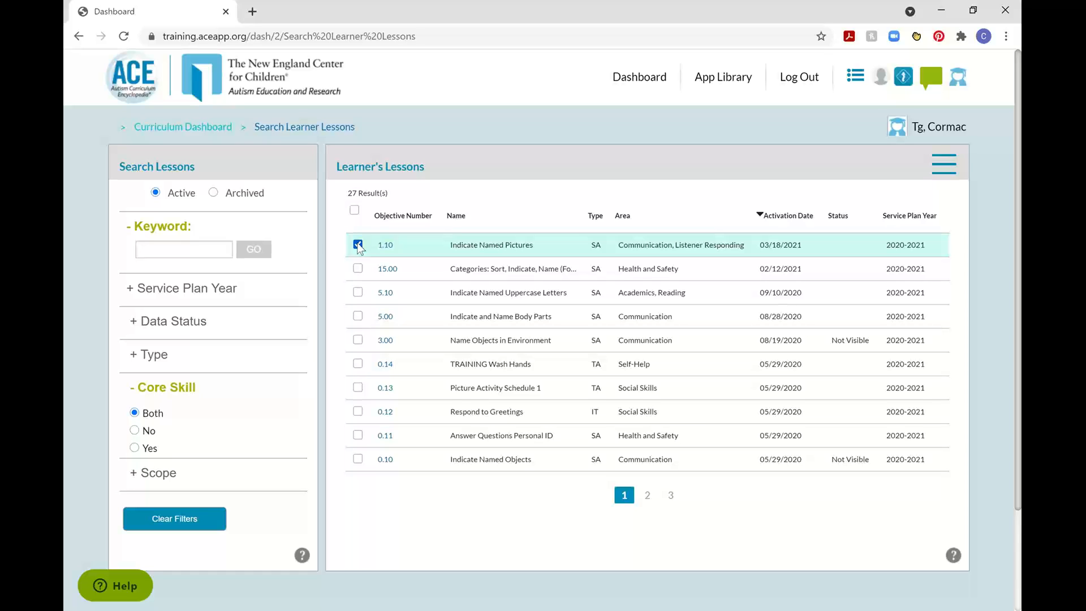
pyautogui.click(954, 171)
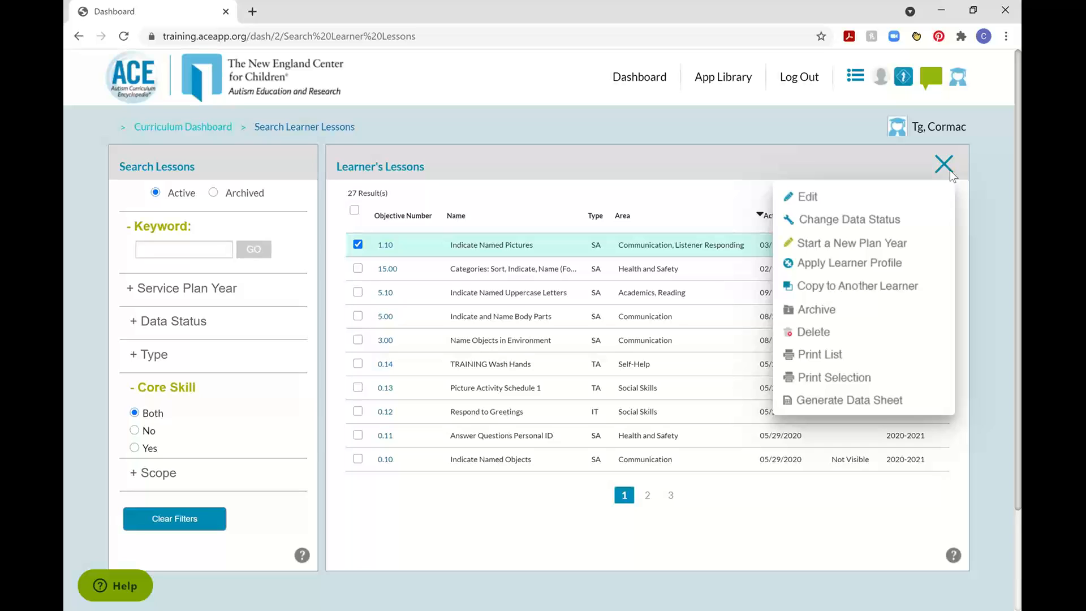
pyautogui.click(891, 222)
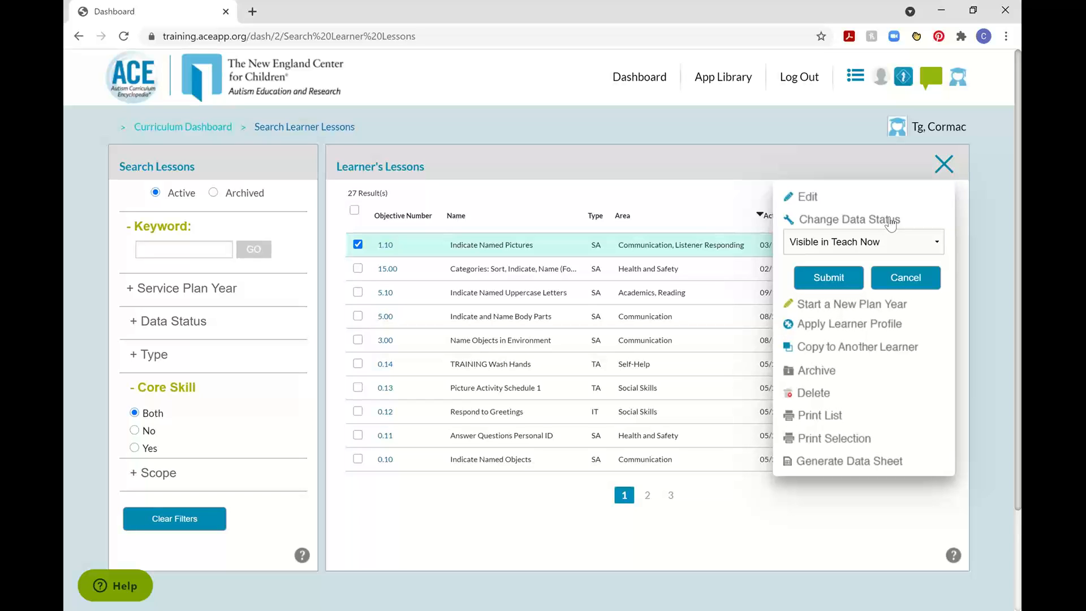
pyautogui.click(882, 247)
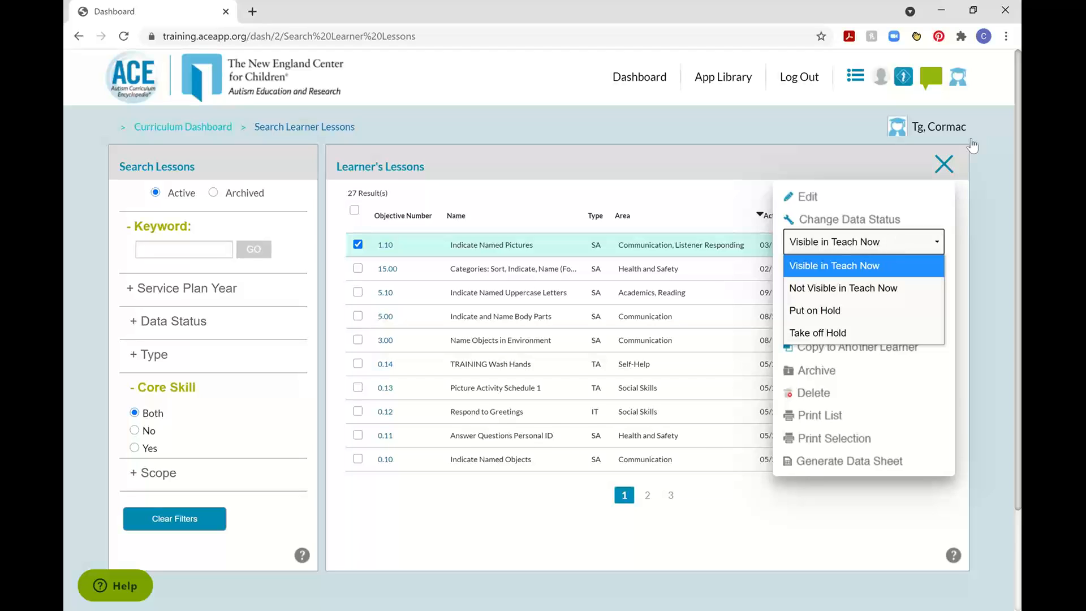
pyautogui.click(955, 154)
pyautogui.click(954, 154)
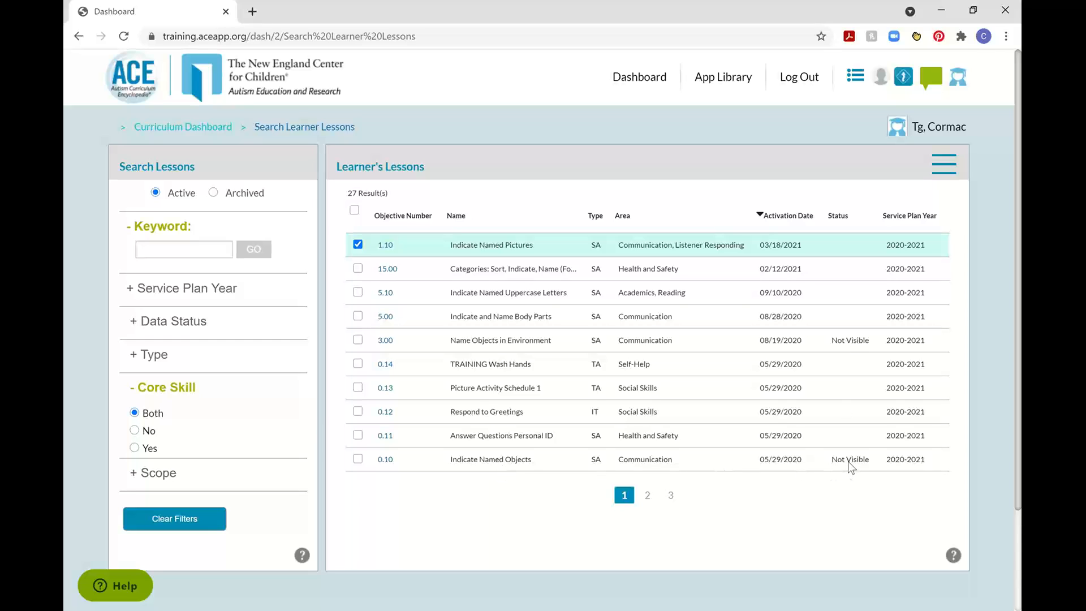
pyautogui.click(358, 245)
# Change the data status of the Name Objects in Environment lesson to Visible in Teach Now.
pyautogui.click(358, 340)
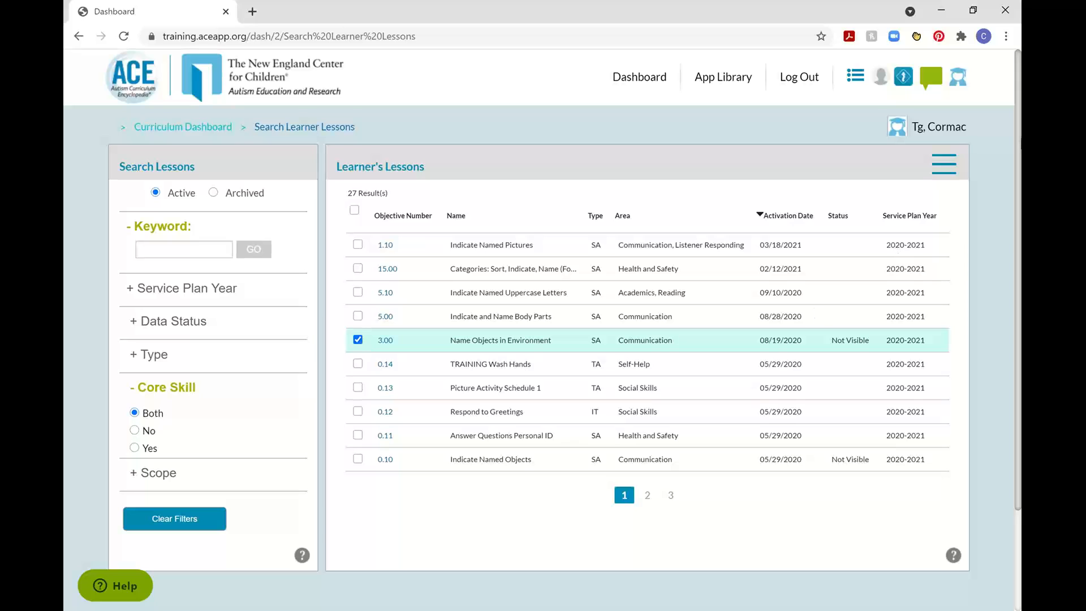
pyautogui.click(944, 164)
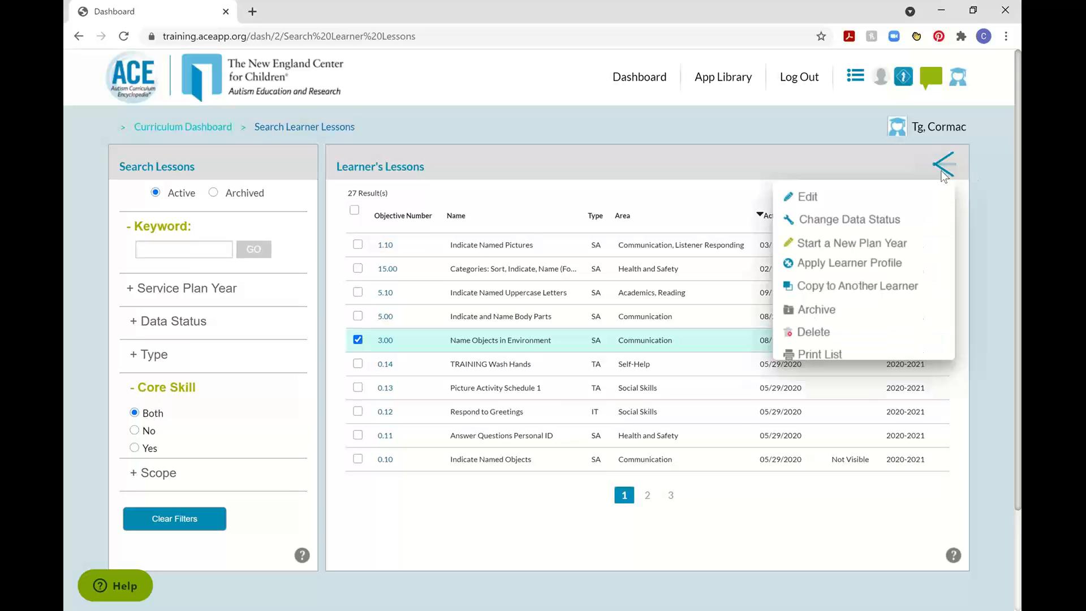
pyautogui.click(875, 223)
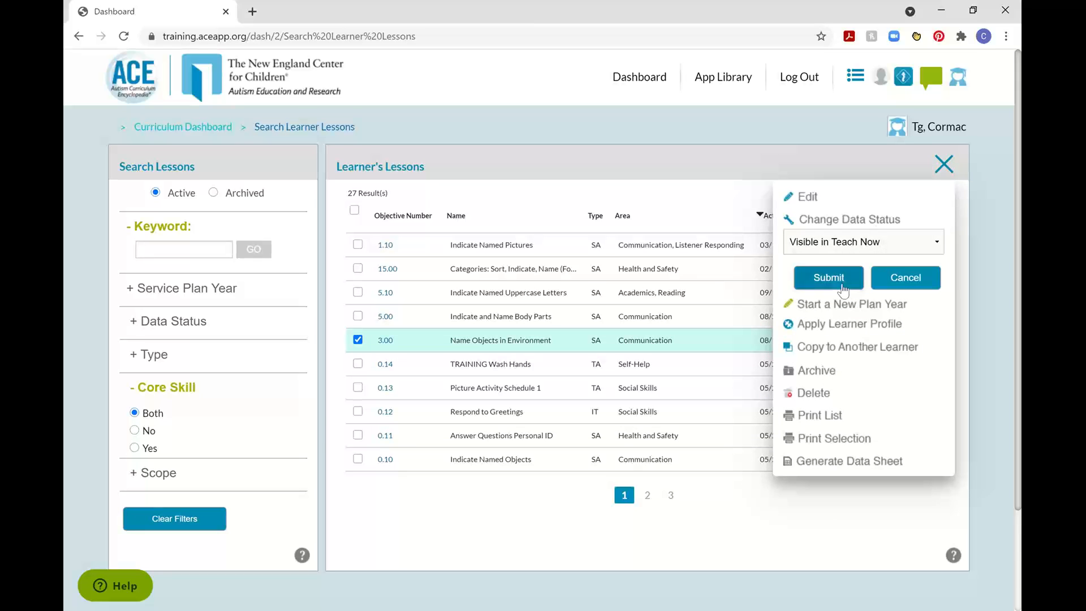
pyautogui.click(825, 286)
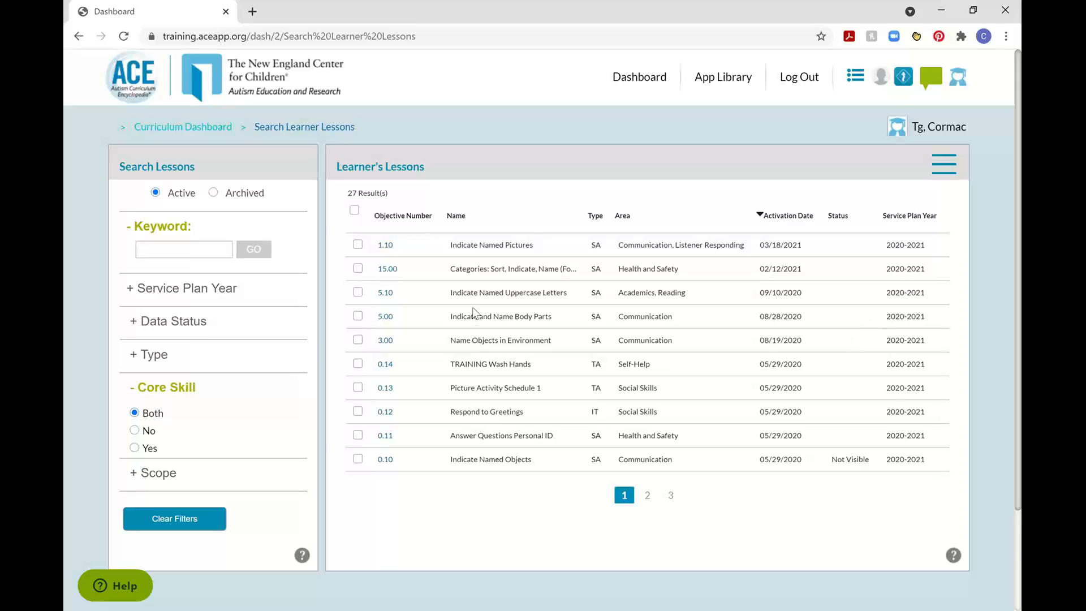
# Review the Start a New Plan Year settings for the Indicate Named Pictures lesson and cancel without saving.
pyautogui.click(358, 245)
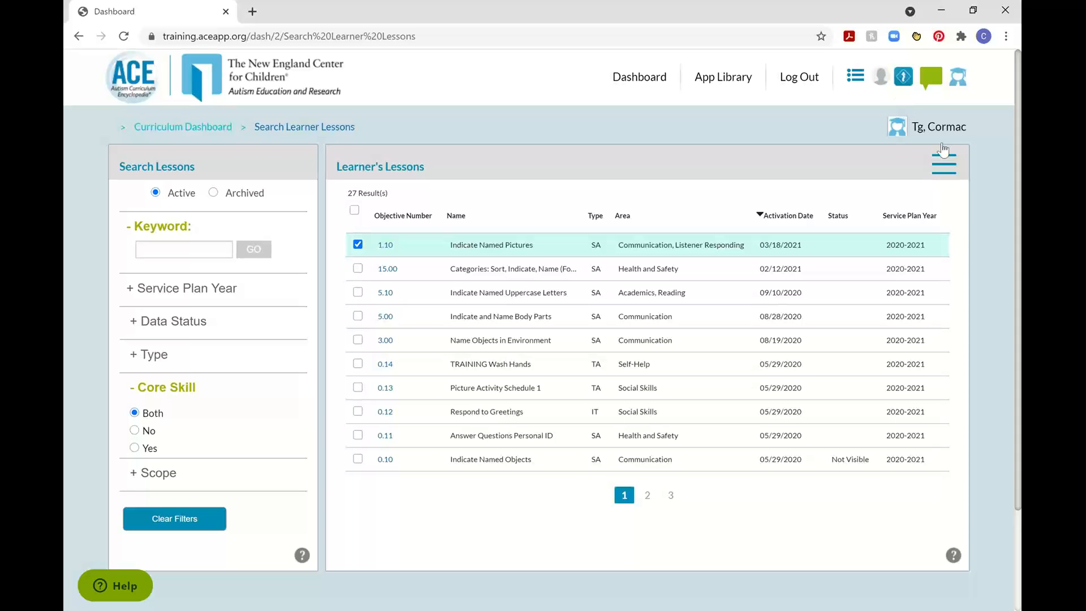
pyautogui.click(944, 164)
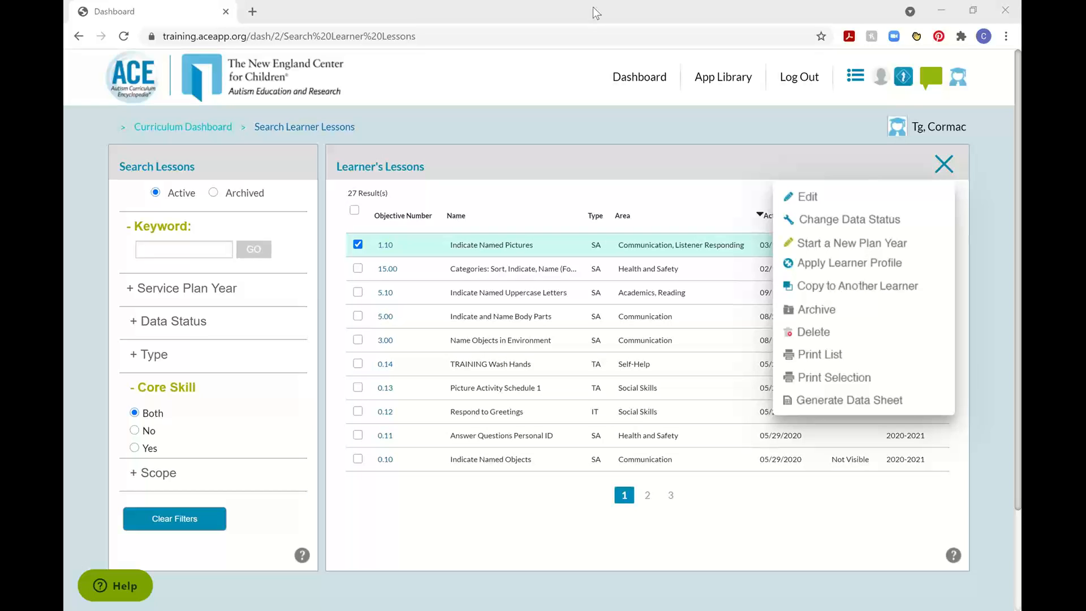
pyautogui.click(855, 249)
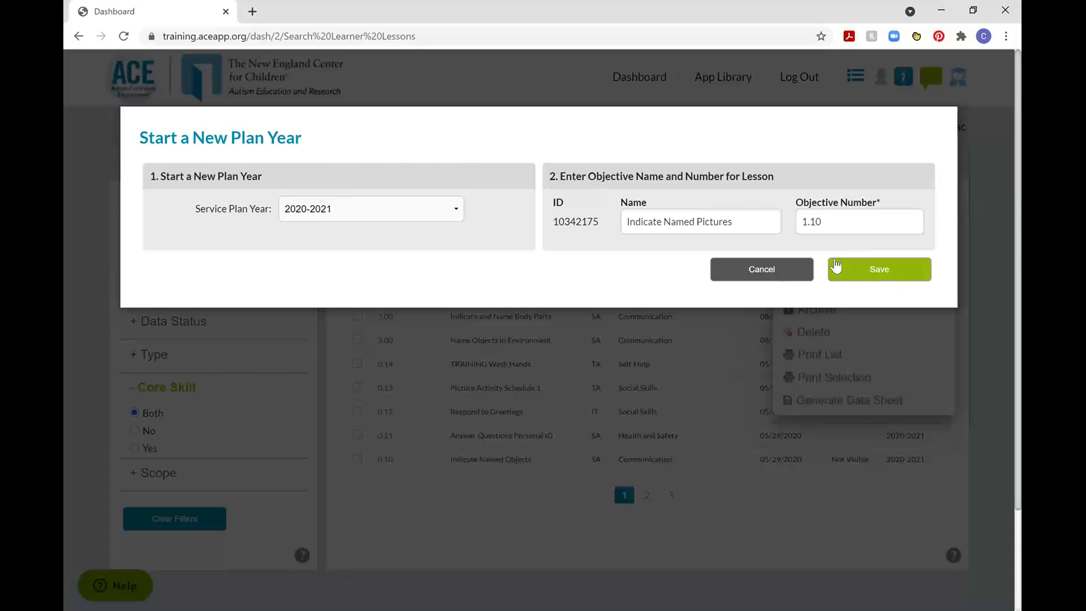
pyautogui.click(782, 269)
# Set up a copy of the Indicate Named Pictures lesson for another learner with Learner Profile Settings, and cancel without activating it.
pyautogui.click(943, 163)
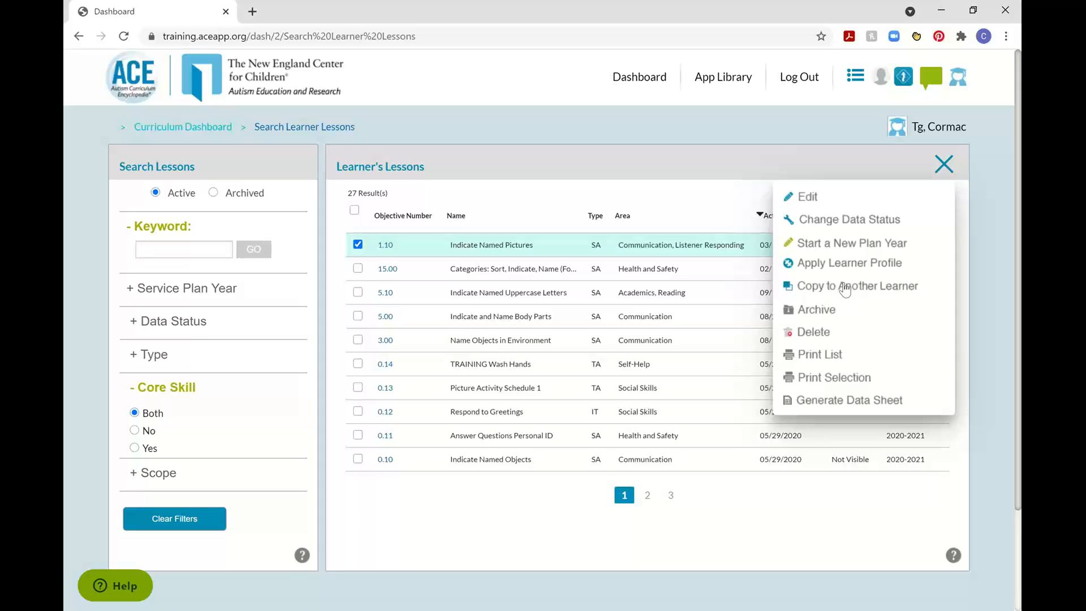
pyautogui.click(845, 287)
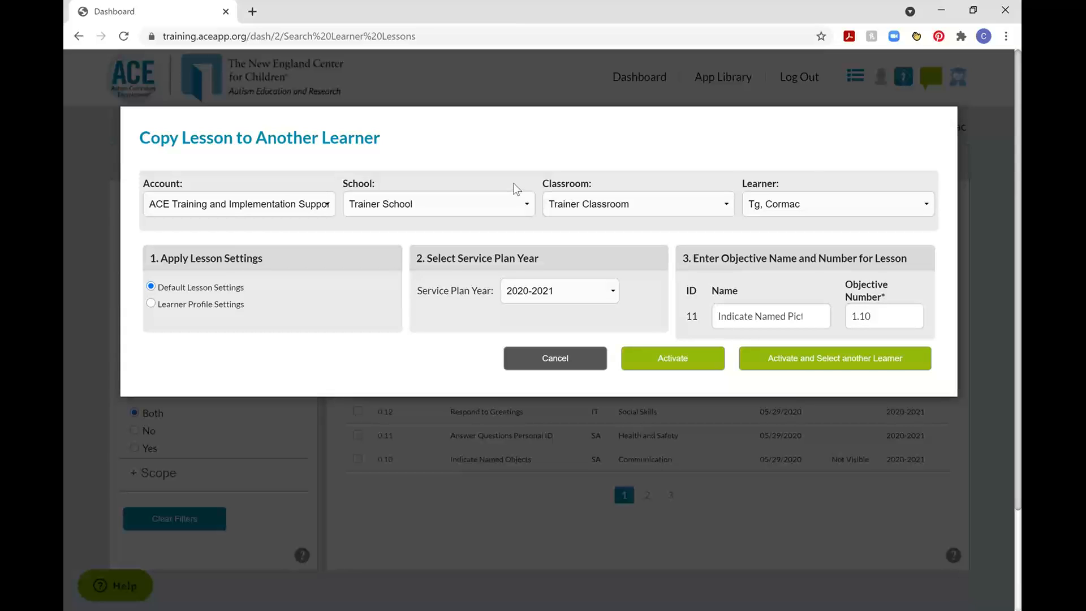
pyautogui.click(789, 204)
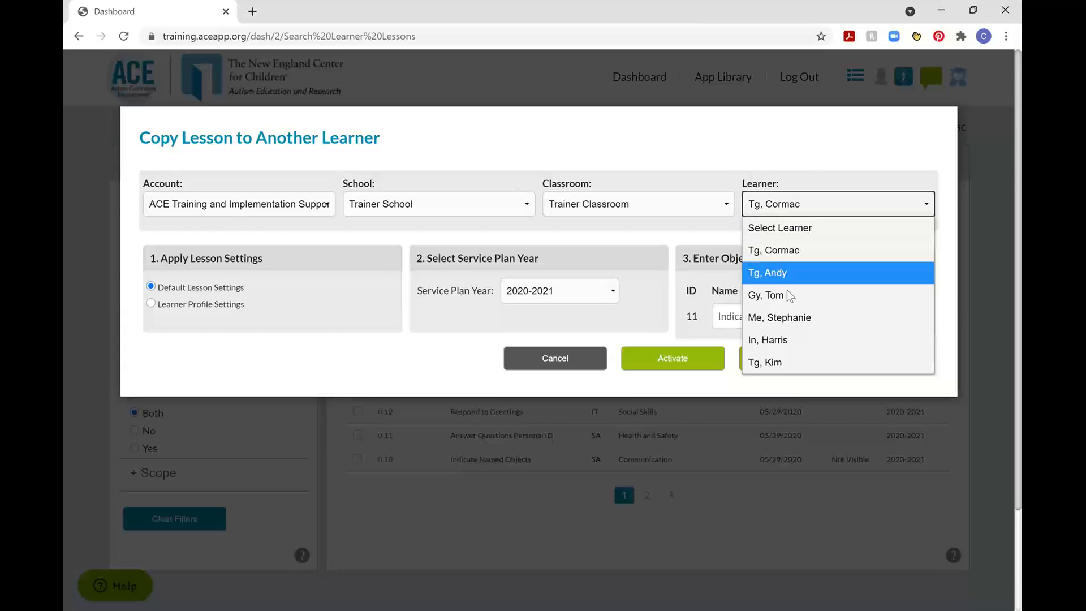
pyautogui.click(788, 361)
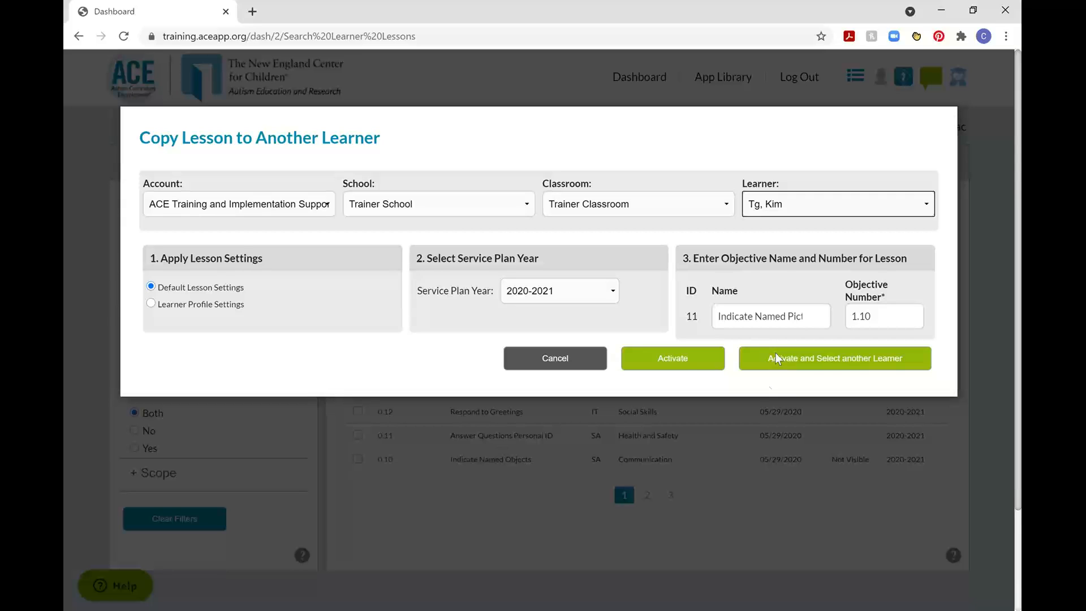
pyautogui.click(204, 306)
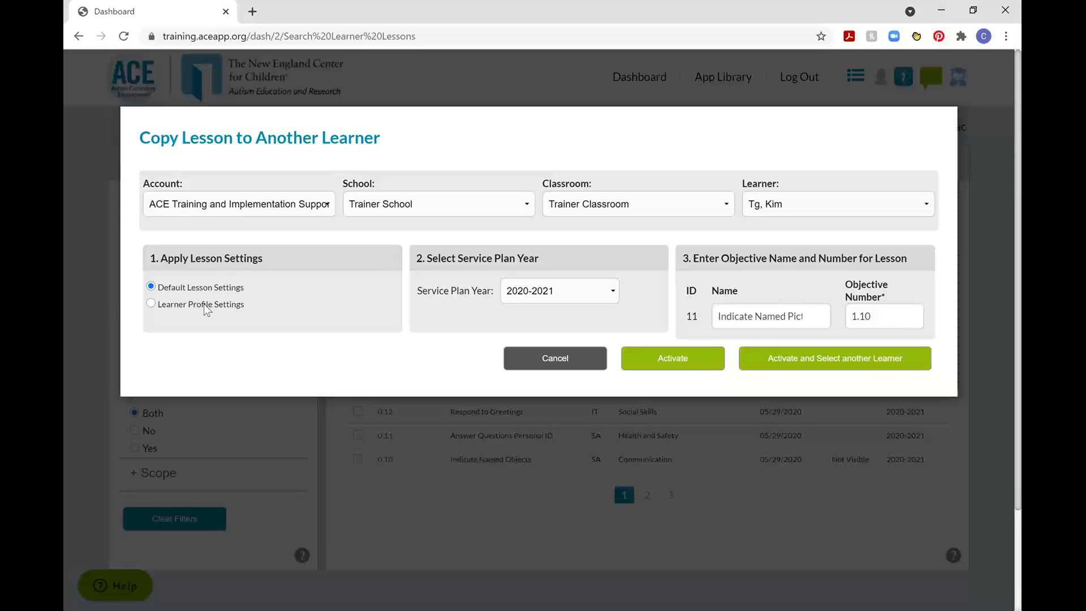
pyautogui.click(150, 303)
pyautogui.click(572, 361)
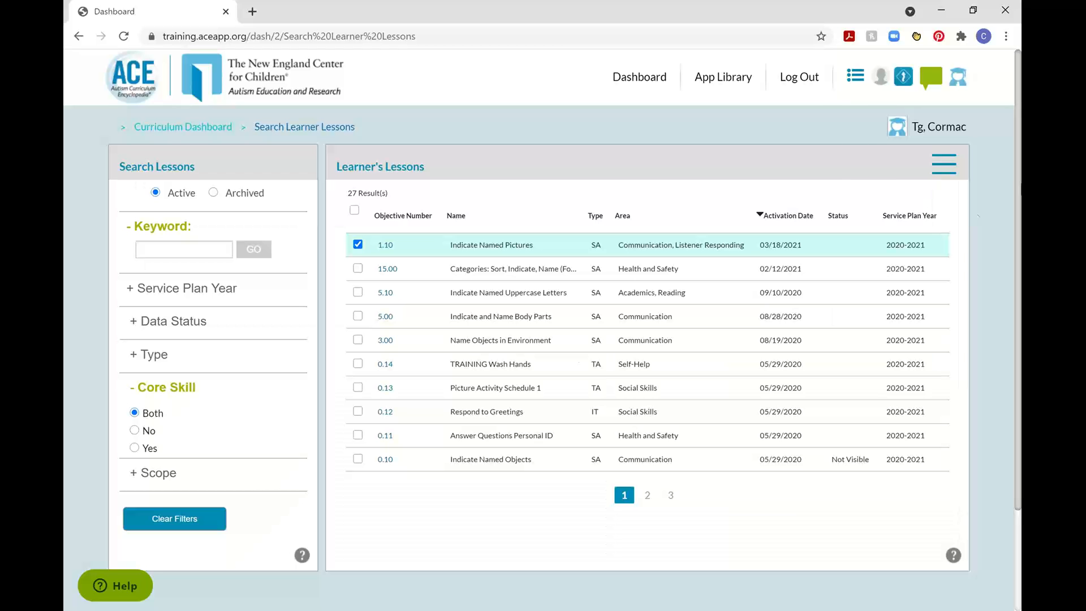
# Delete the Indicate Named Pictures lesson from the learner's lesson list and confirm the removal.
pyautogui.click(943, 168)
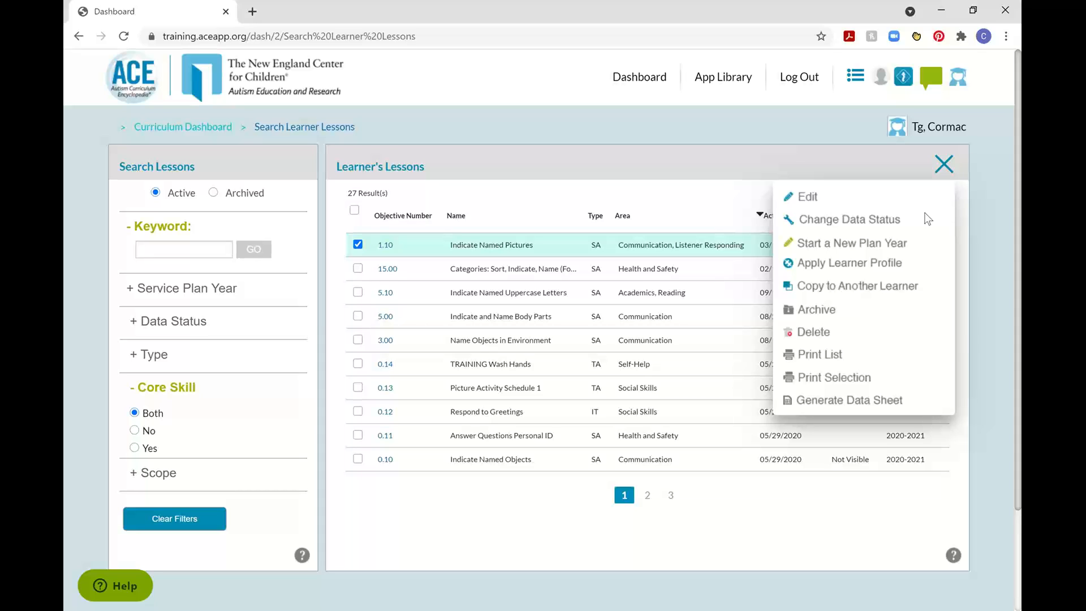
pyautogui.click(826, 337)
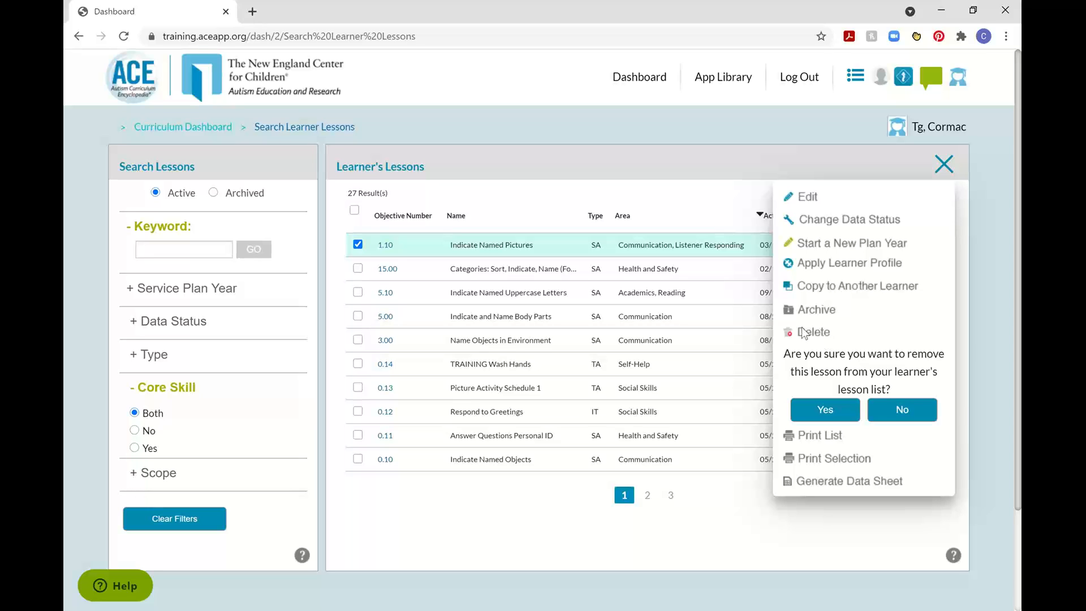
pyautogui.click(826, 411)
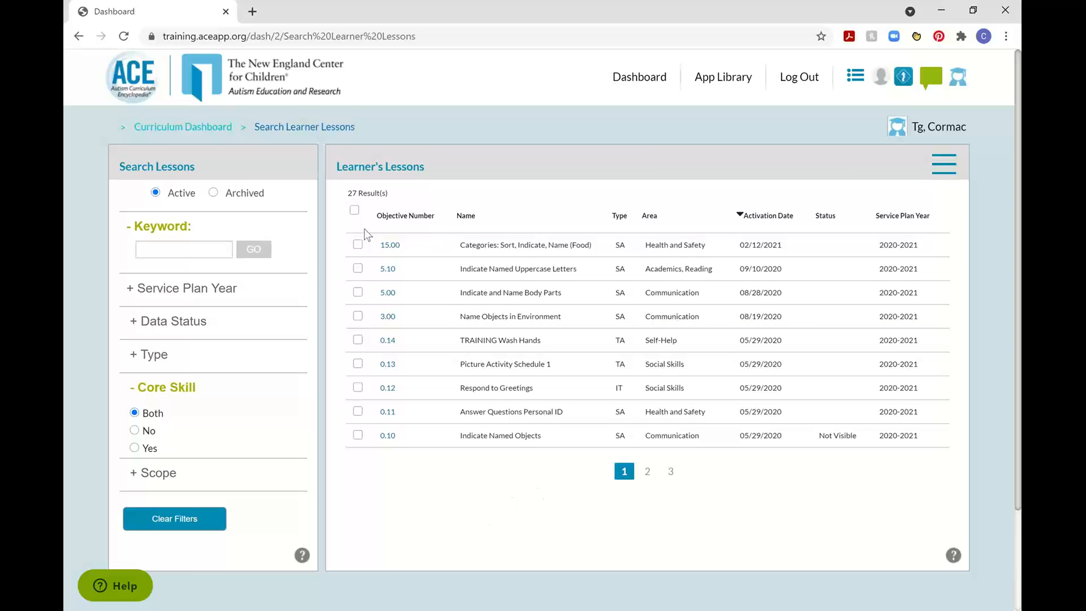
# Sort the learner's lessons by objective number in ascending order and select the CS Match Identical Objects lesson.
pyautogui.click(422, 219)
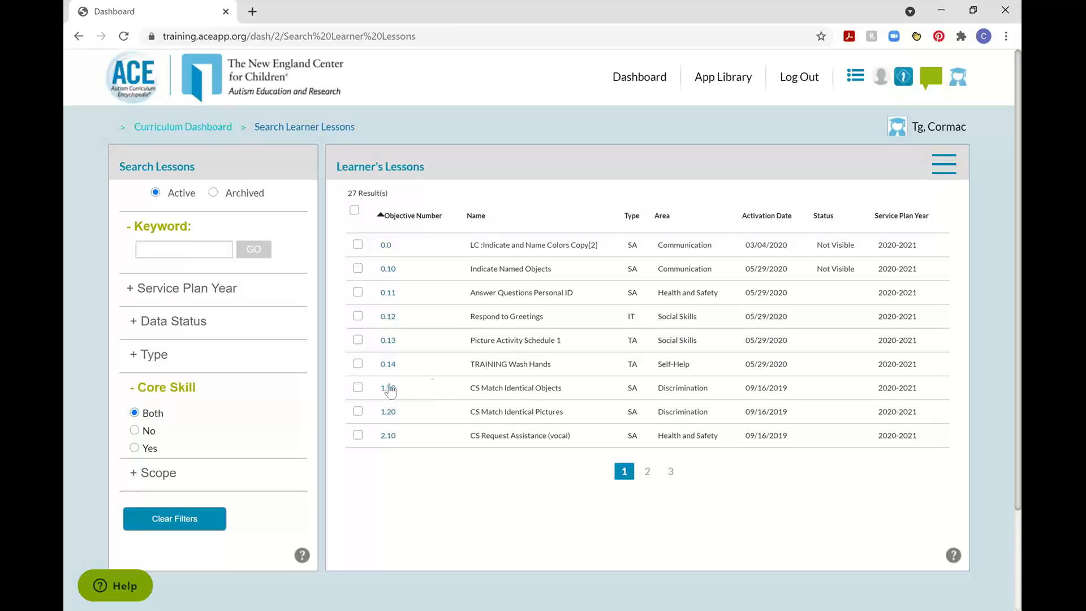
pyautogui.click(358, 388)
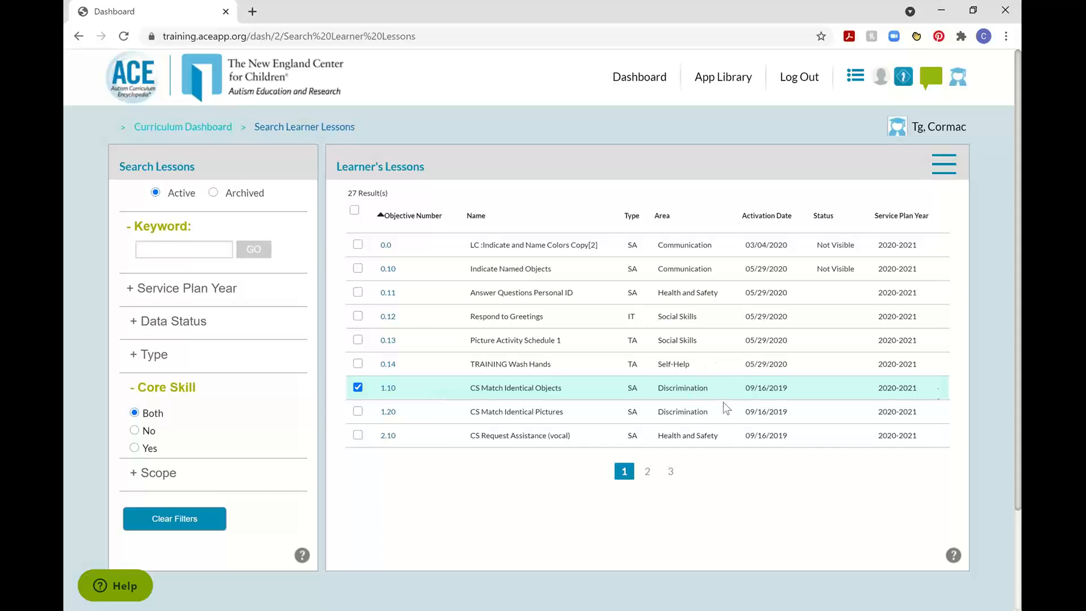
# Try to delete the CS Match Identical Objects lesson from the learner's lesson list.
pyautogui.click(949, 172)
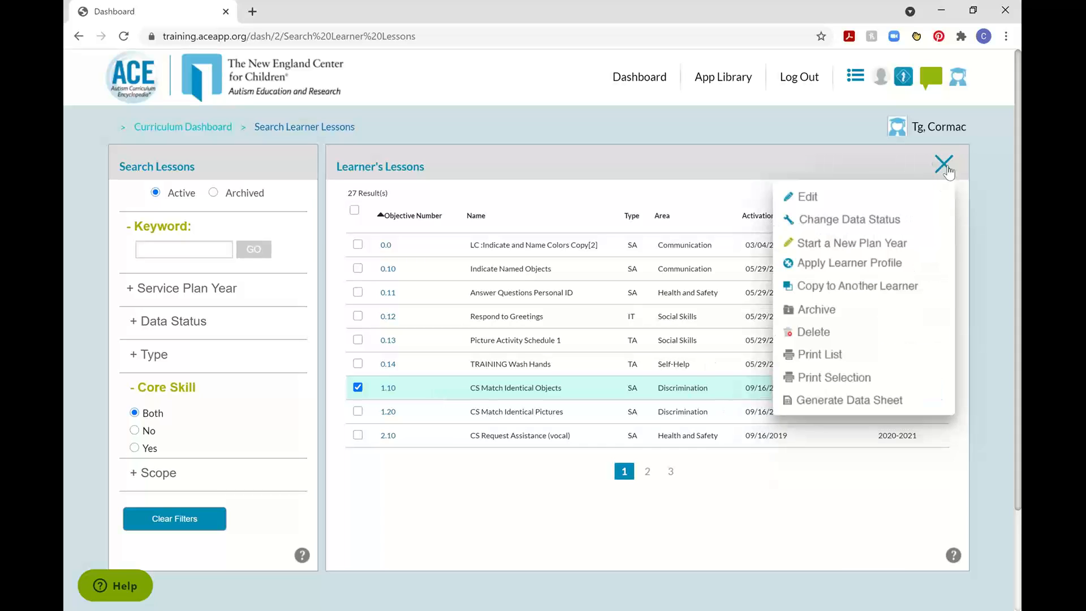
pyautogui.click(813, 340)
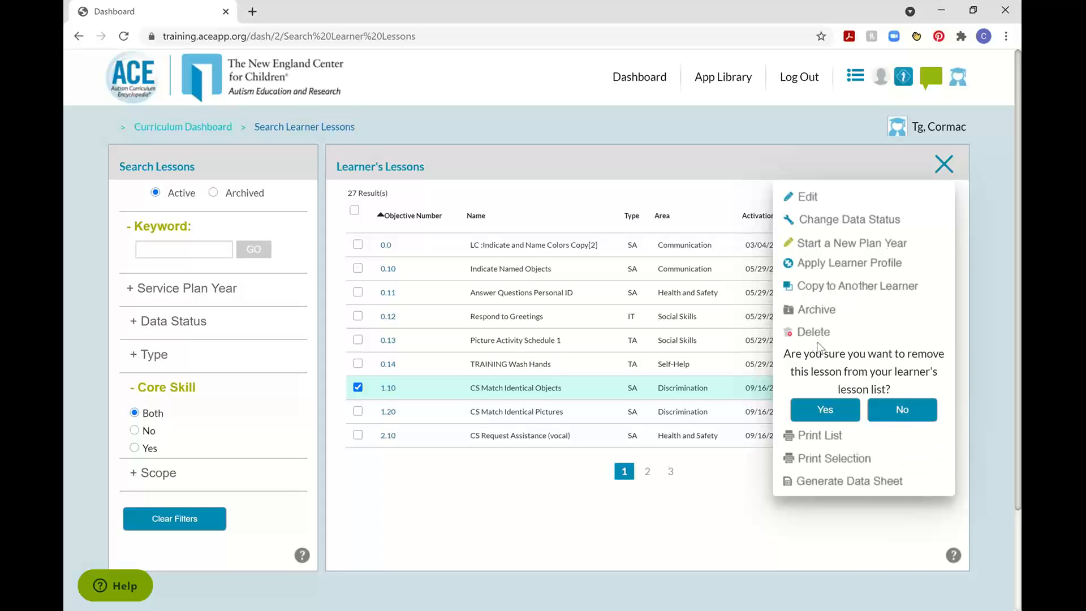
pyautogui.click(821, 406)
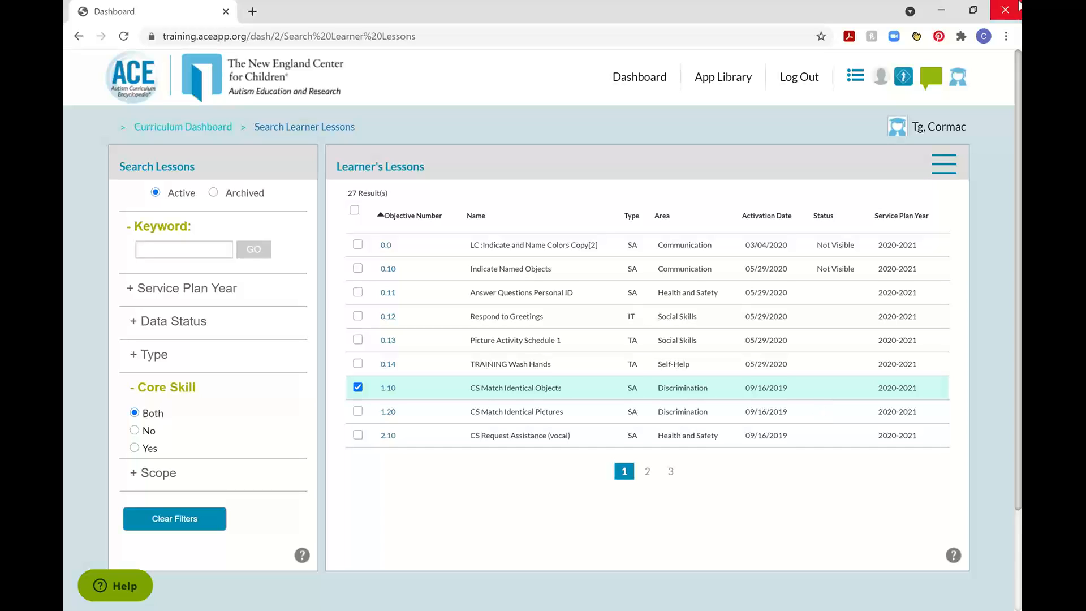
# View the printable list of the learner's active lessons and close it without printing.
pyautogui.click(943, 165)
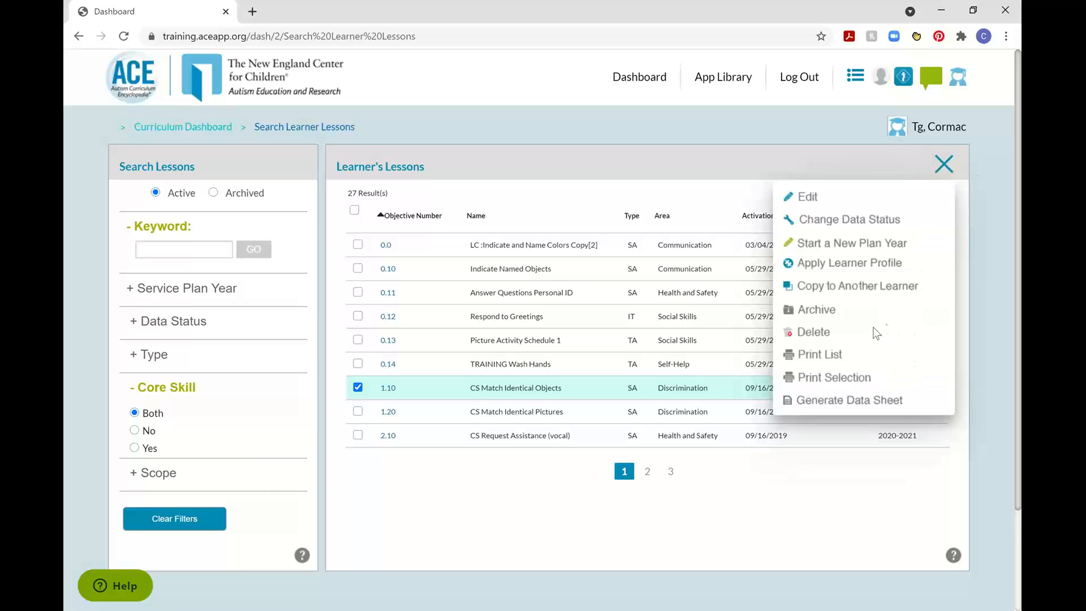
pyautogui.click(821, 355)
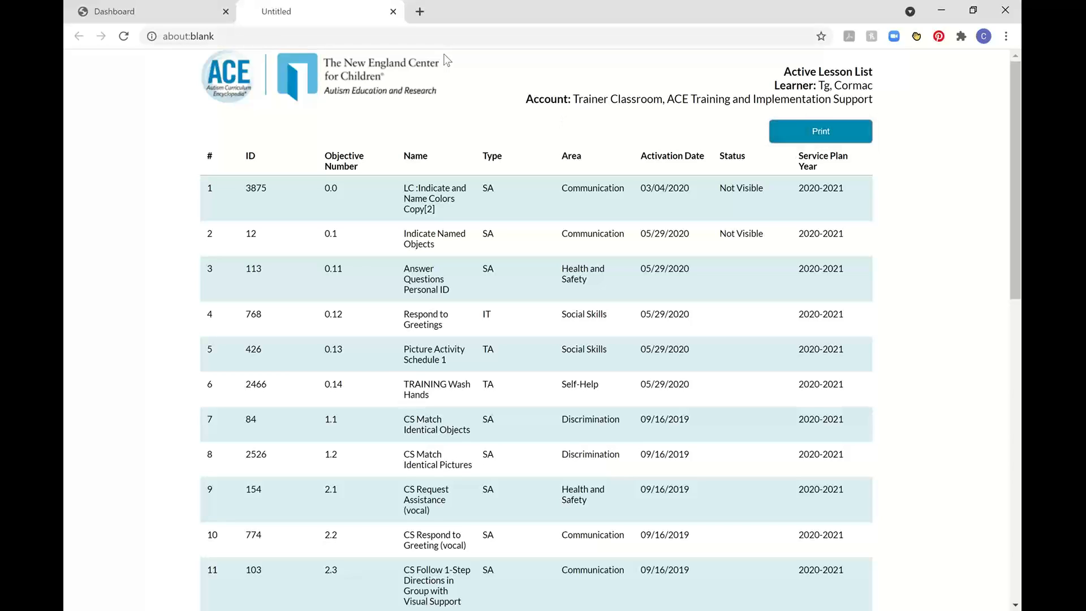
pyautogui.click(393, 11)
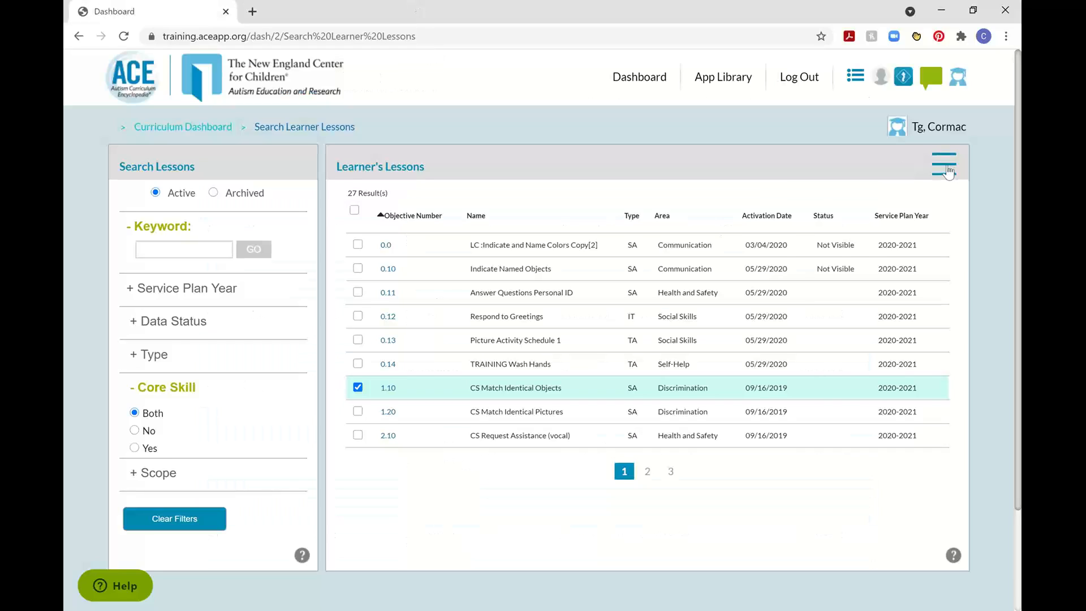
# Review the printable CS Match Identical Objects lesson, from its learner, year and objective header to its maintenance section, and close it.
pyautogui.click(945, 167)
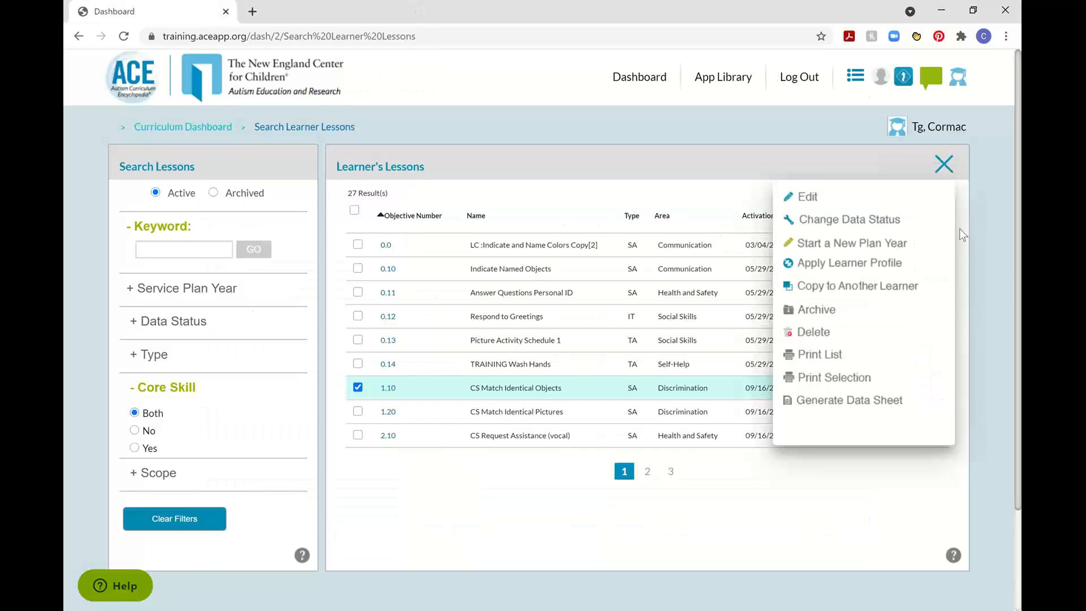
pyautogui.click(828, 379)
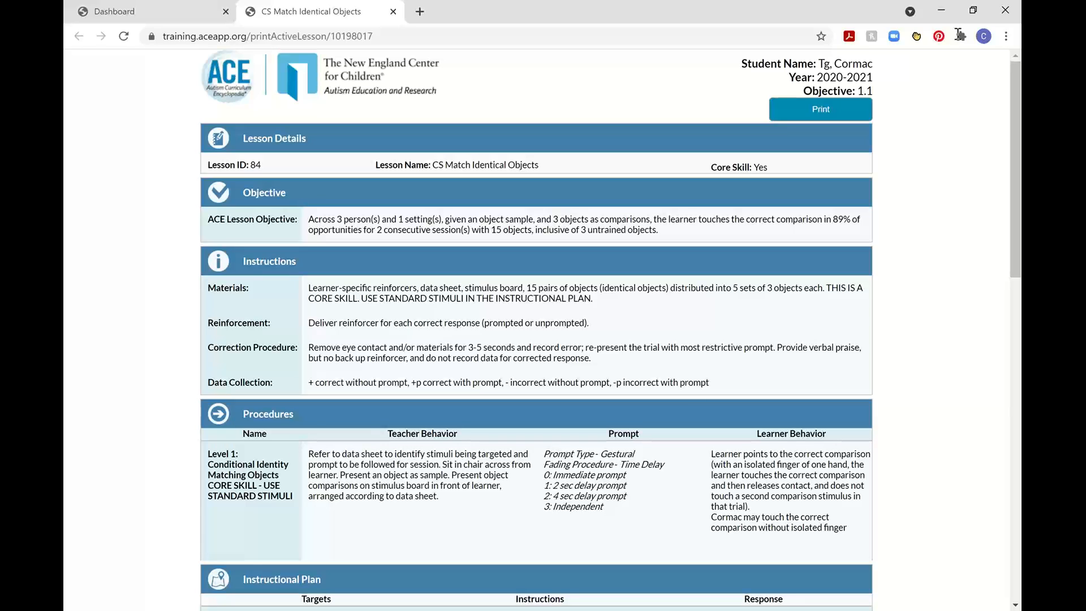
pyautogui.moveTo(741, 64); pyautogui.dragTo(873, 66)
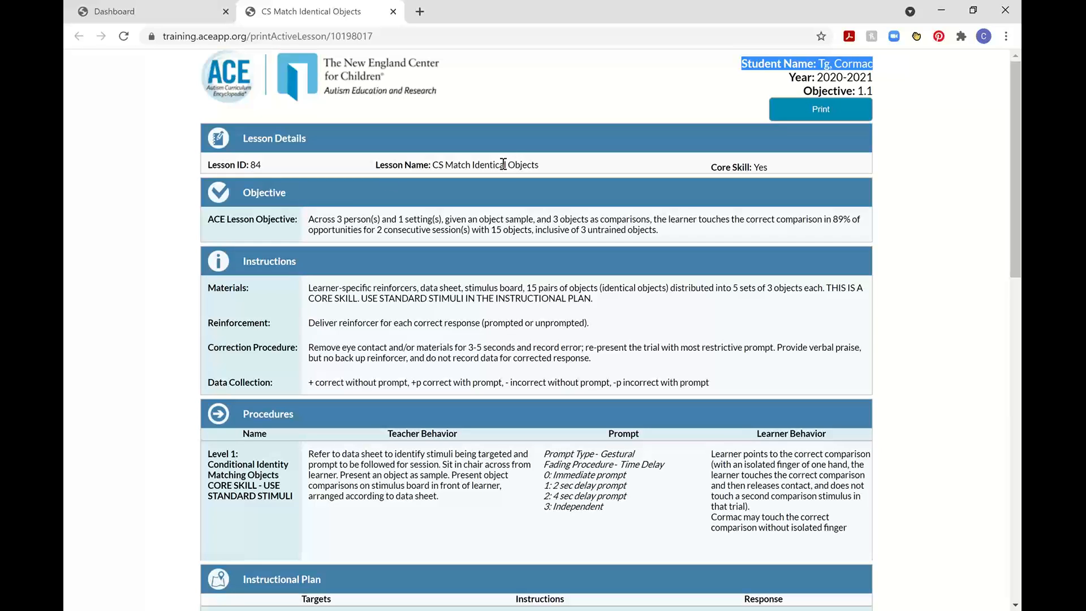
pyautogui.moveTo(795, 77); pyautogui.dragTo(863, 91)
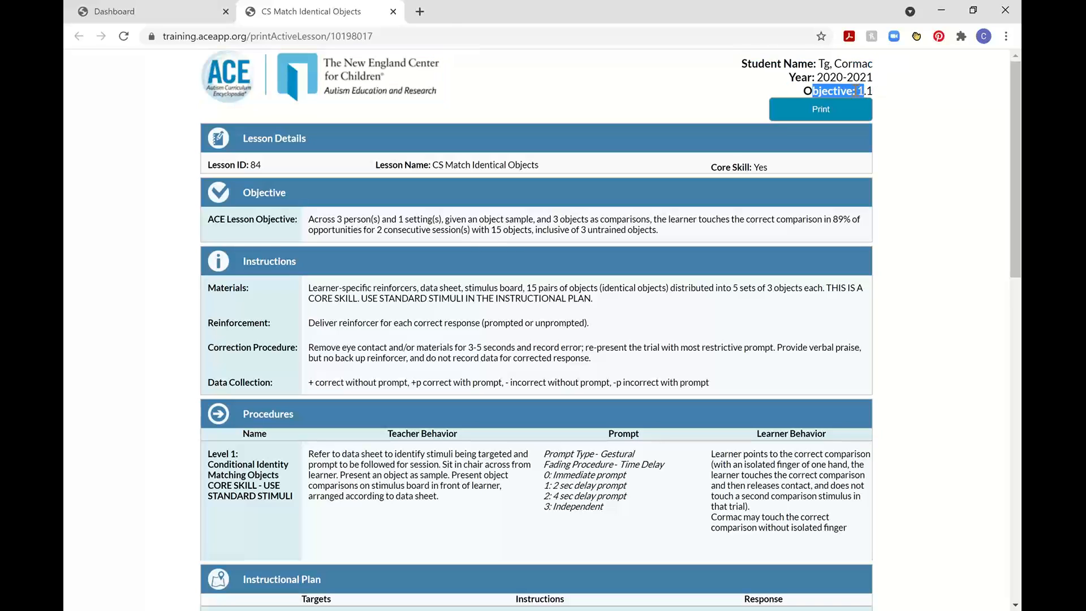
pyautogui.click(551, 307)
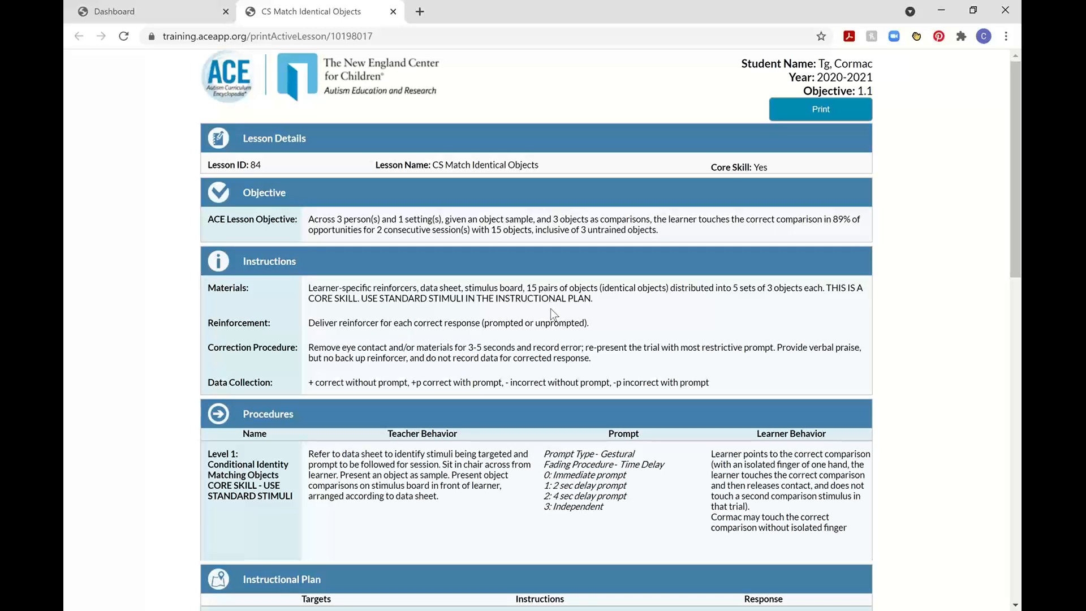
pyautogui.scroll(-20, 551, 308)
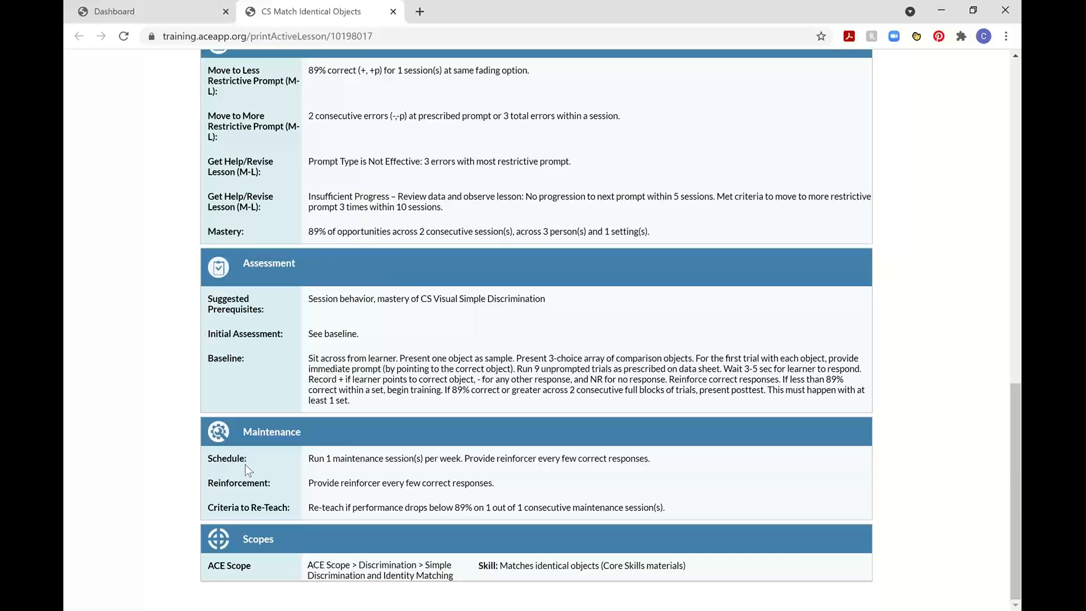
pyautogui.moveTo(226, 459); pyautogui.dragTo(402, 500)
pyautogui.scroll(7, 320, 310)
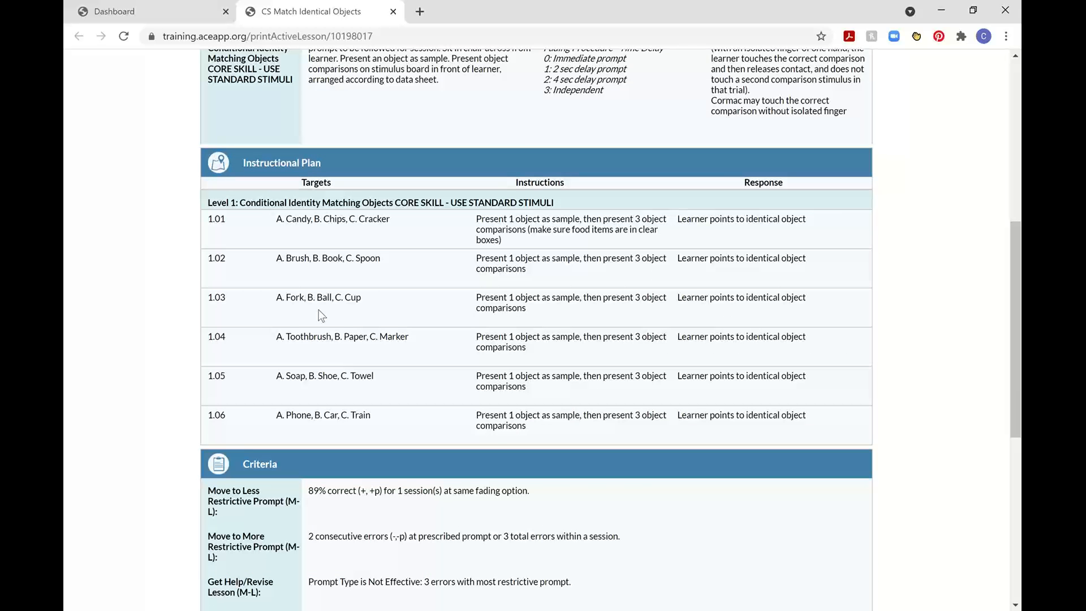
pyautogui.scroll(8, 390, 337)
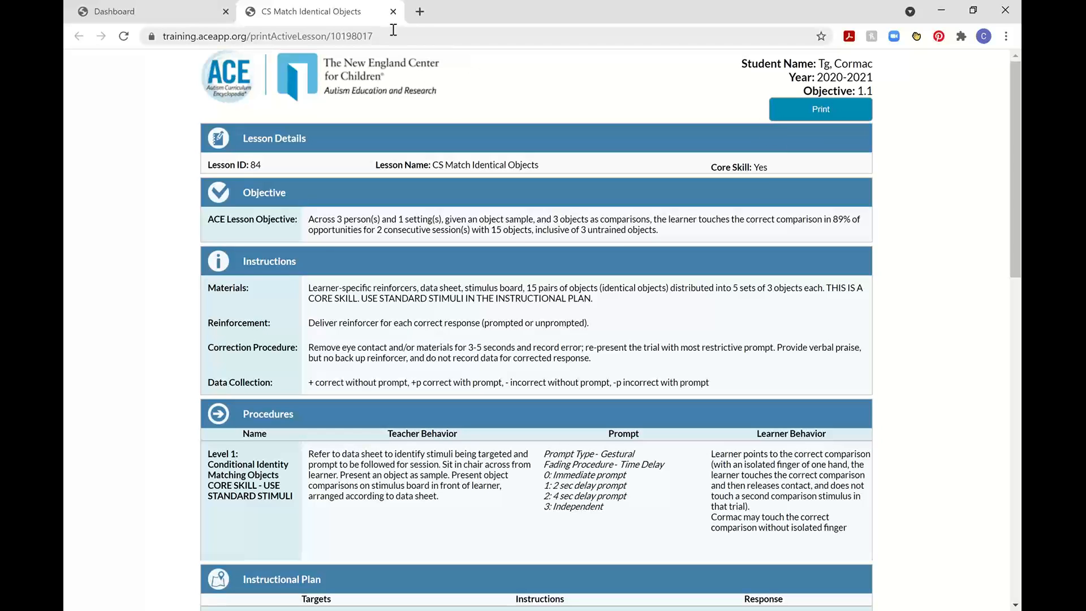
pyautogui.click(393, 11)
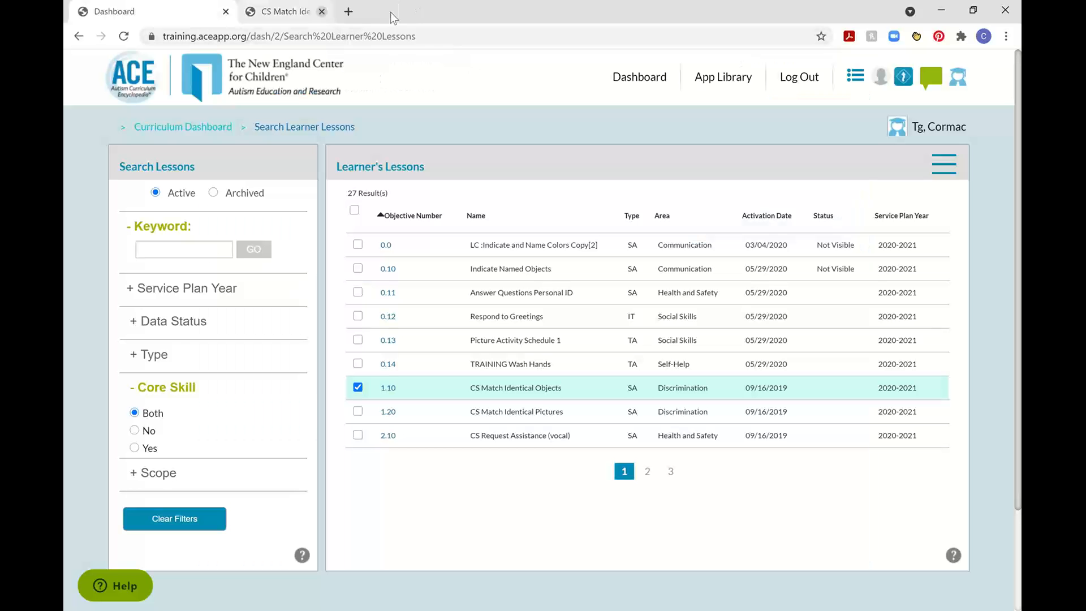
# Generate the CS Match Identical Objects data sheet for sublevel 1.01 and review its help, supervisor contact and mastery criteria.
pyautogui.click(945, 164)
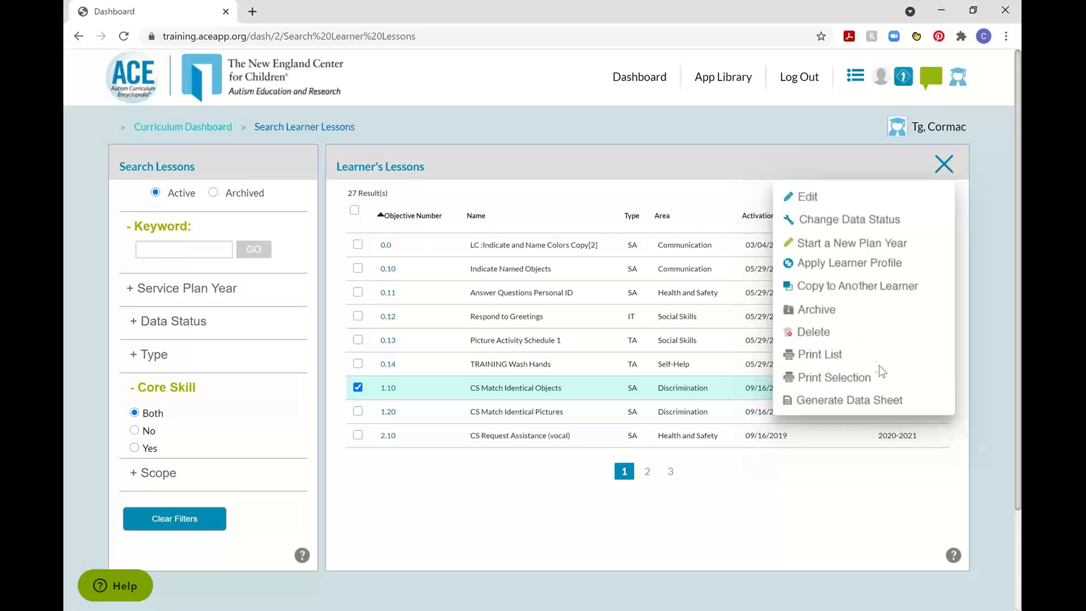
pyautogui.click(814, 408)
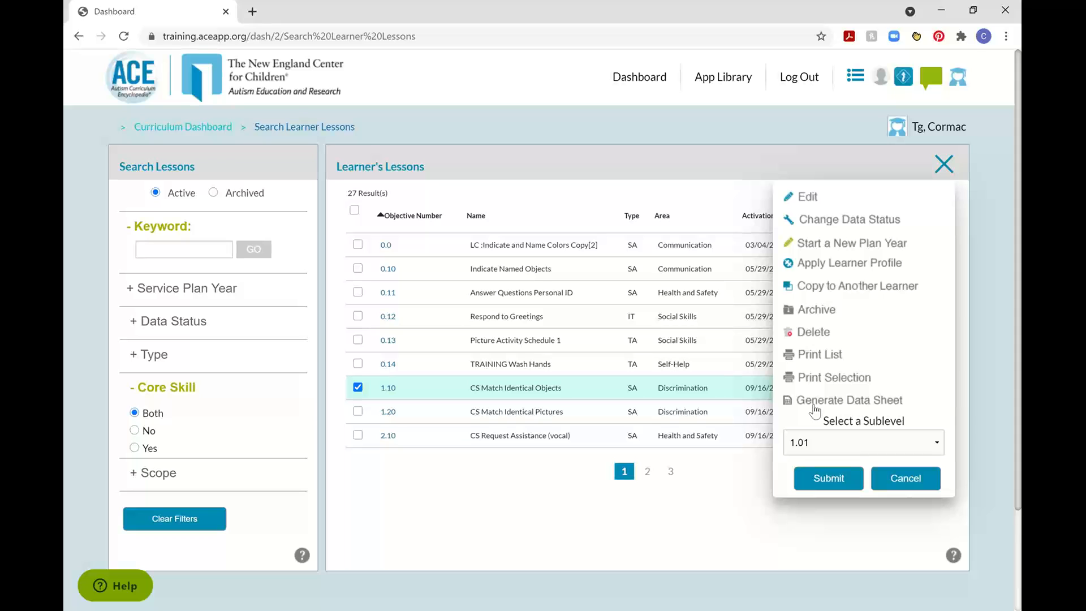
pyautogui.click(824, 476)
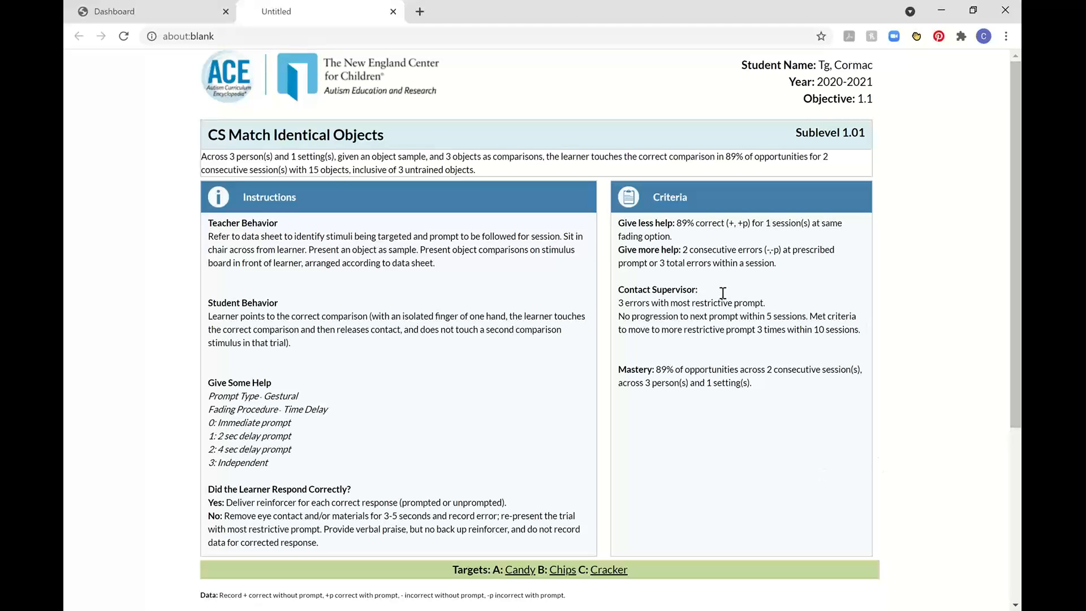
pyautogui.moveTo(622, 226); pyautogui.dragTo(691, 254)
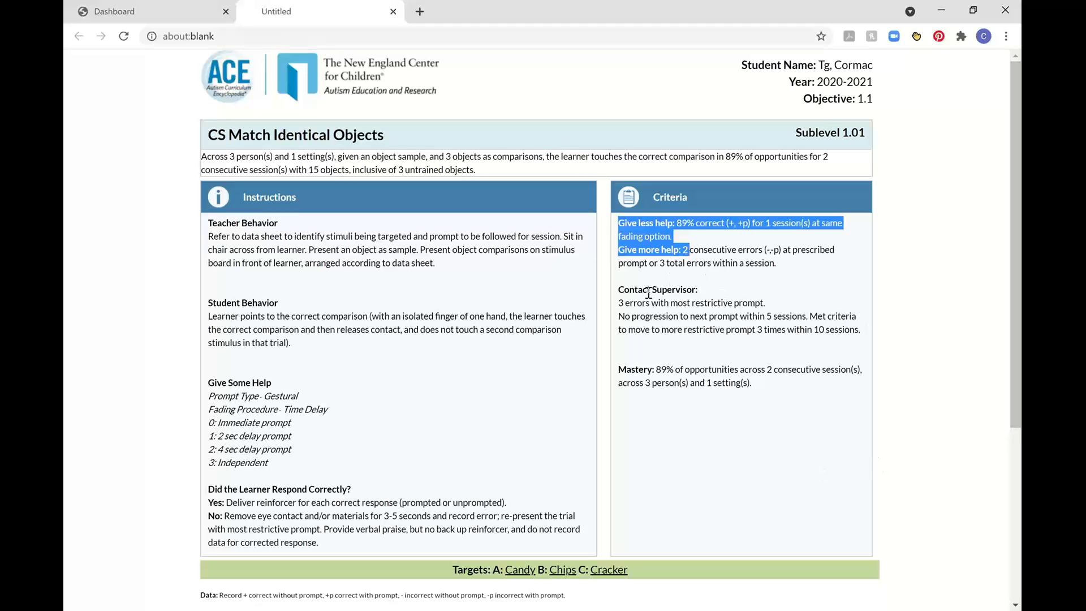
pyautogui.moveTo(622, 290); pyautogui.dragTo(686, 323)
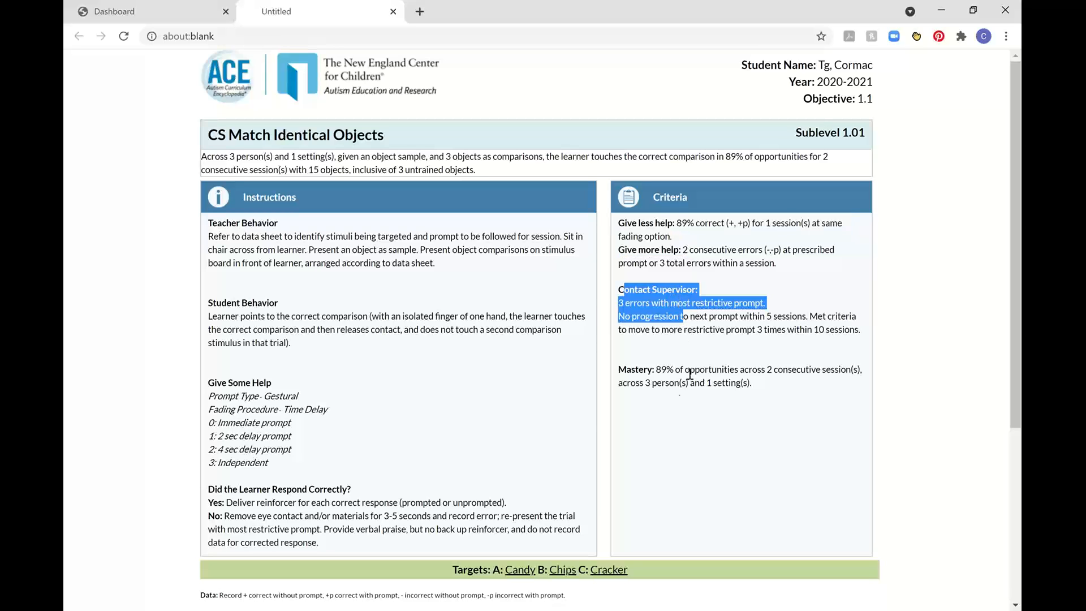
pyautogui.moveTo(621, 372); pyautogui.dragTo(770, 382)
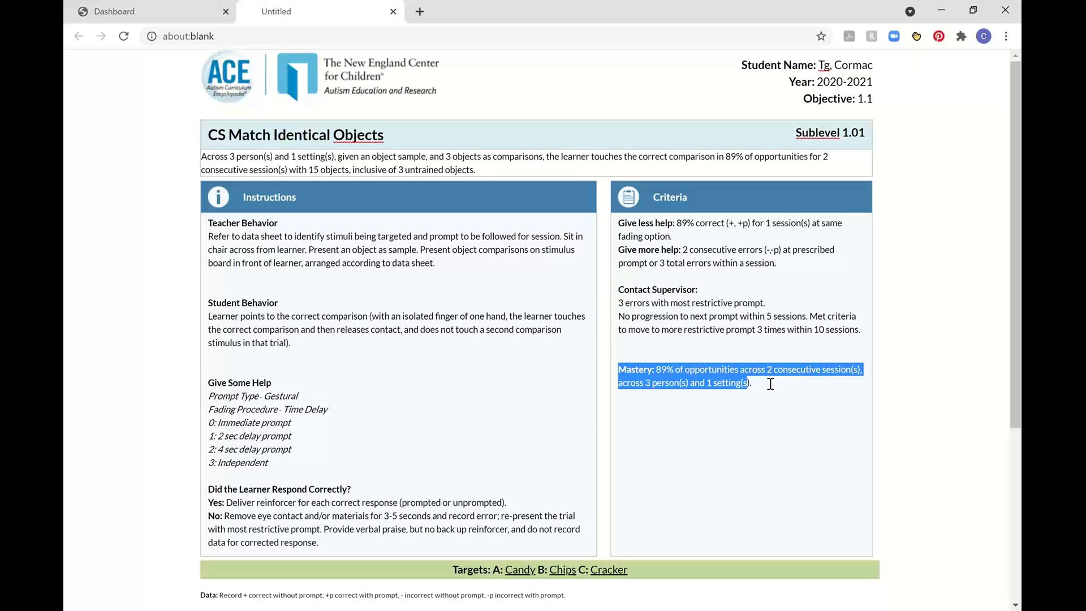
pyautogui.click(754, 445)
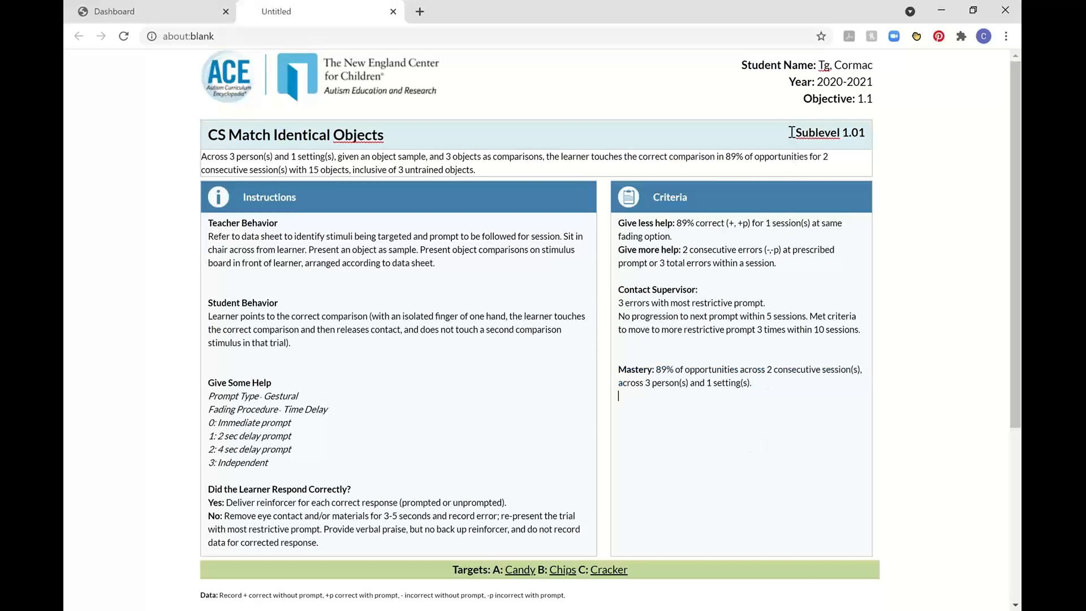
pyautogui.moveTo(795, 133); pyautogui.dragTo(866, 133)
# Add another row of session data tables below the existing ones on the data sheet.
pyautogui.scroll(-5, 736, 270)
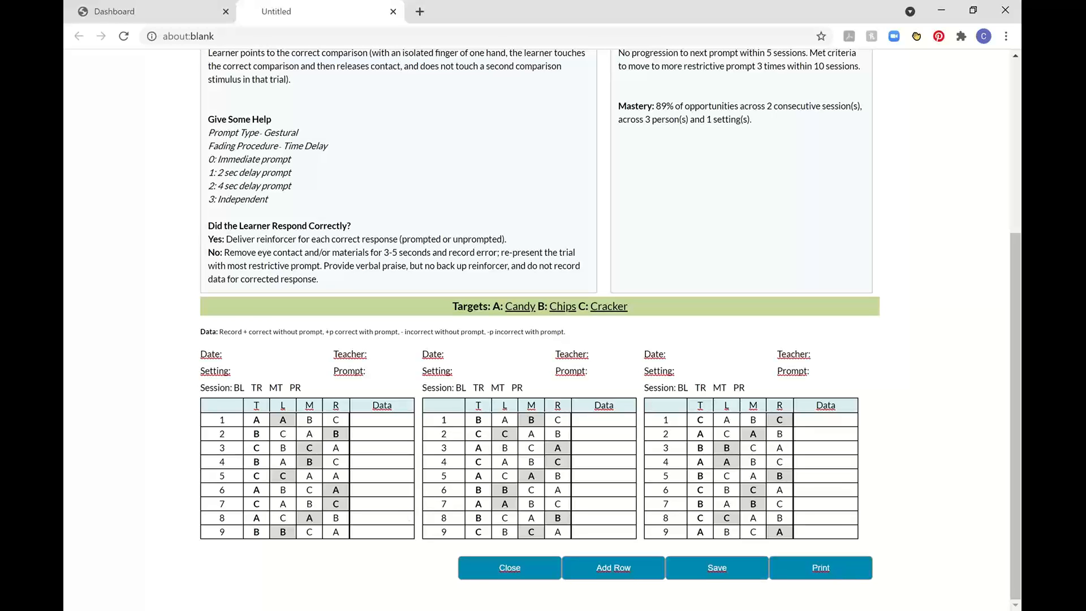
pyautogui.click(613, 572)
pyautogui.scroll(-3, 614, 576)
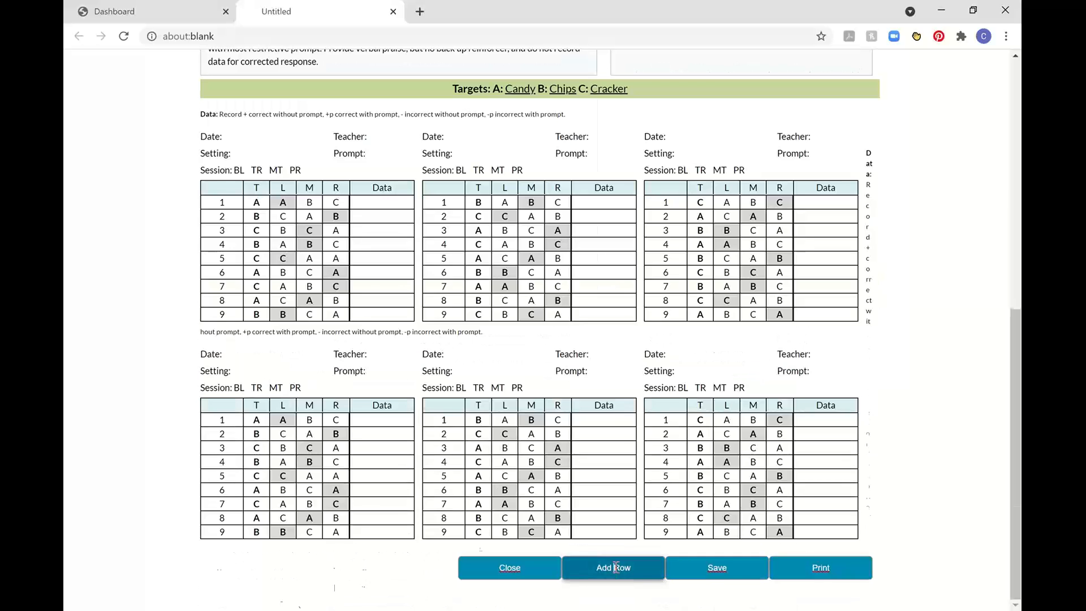
# Extend the data sheet with two more rows of session data tables.
pyautogui.click(615, 568)
pyautogui.scroll(-1, 615, 568)
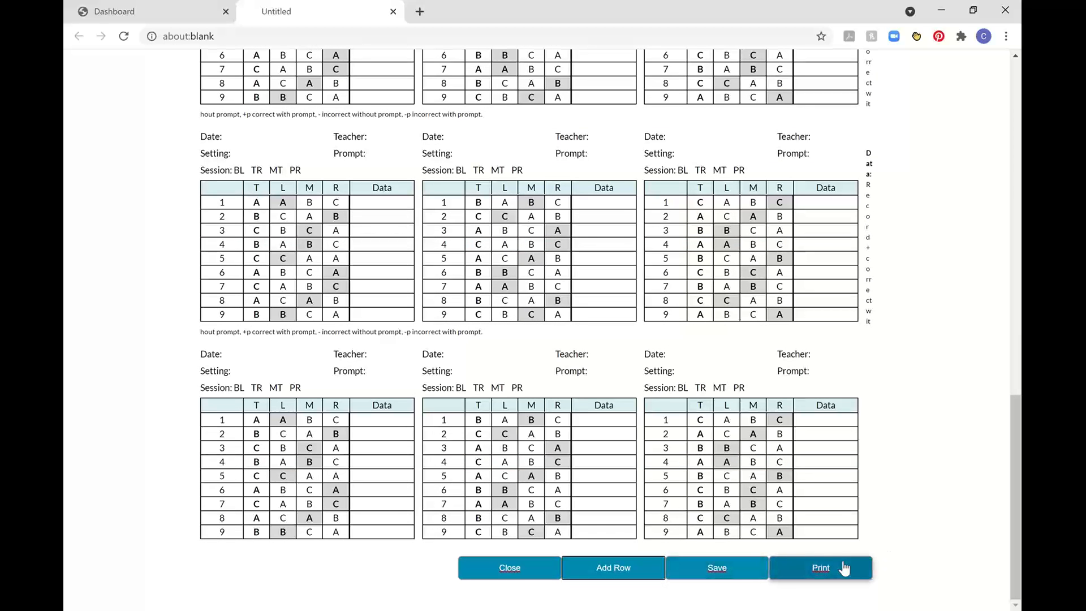
# Append a string of placeholder text to the end of the Student Behavior instructions on the data sheet.
pyautogui.scroll(8, 755, 568)
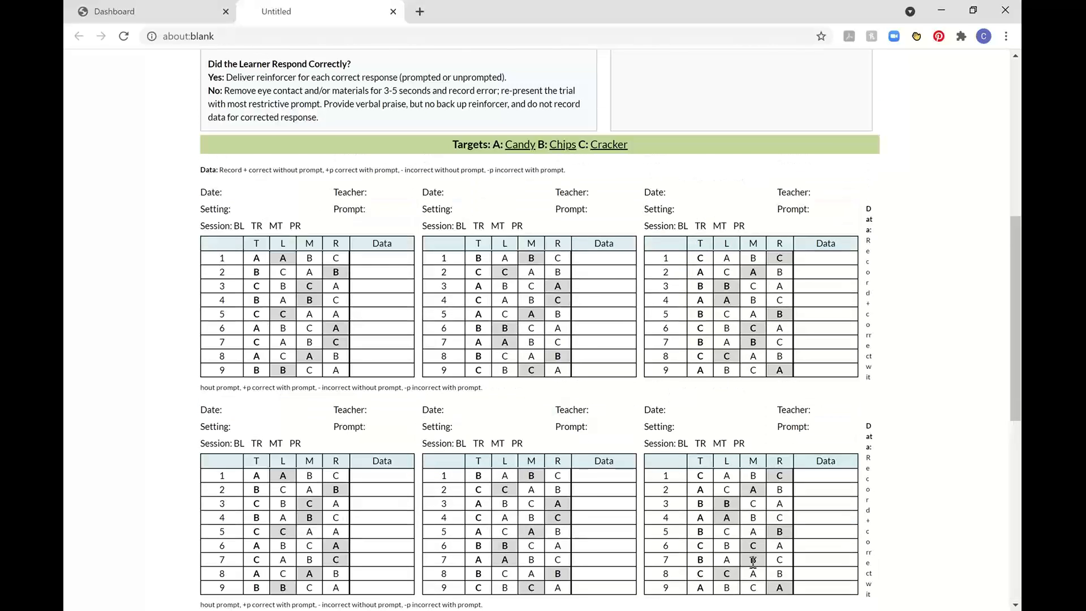
pyautogui.scroll(7, 753, 563)
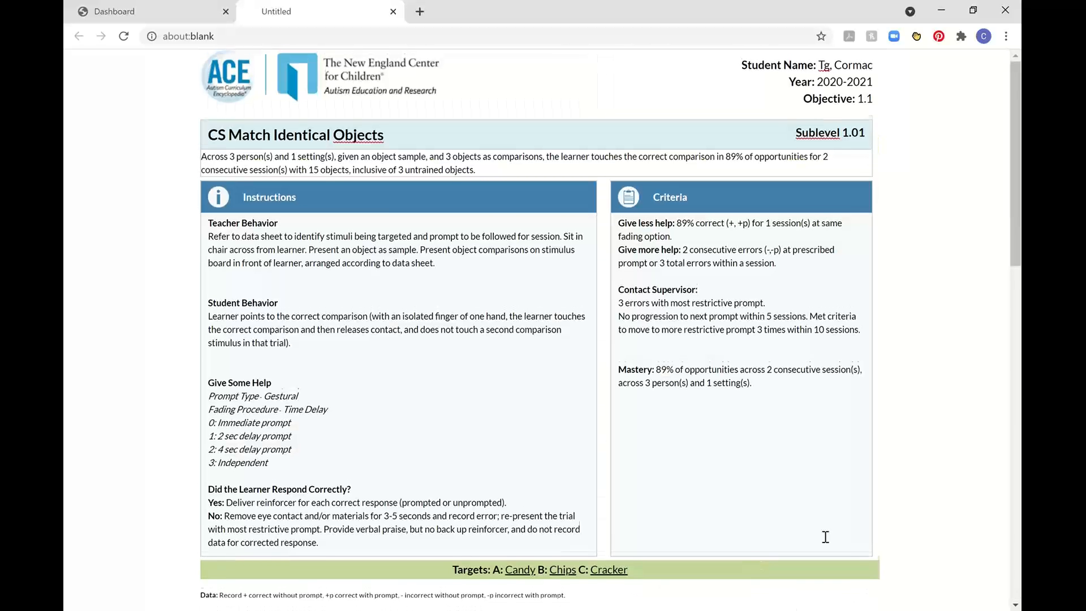
pyautogui.click(309, 347)
pyautogui.write('hfjkdsljgklfdjgklfdjgfkld;jgfkld;')
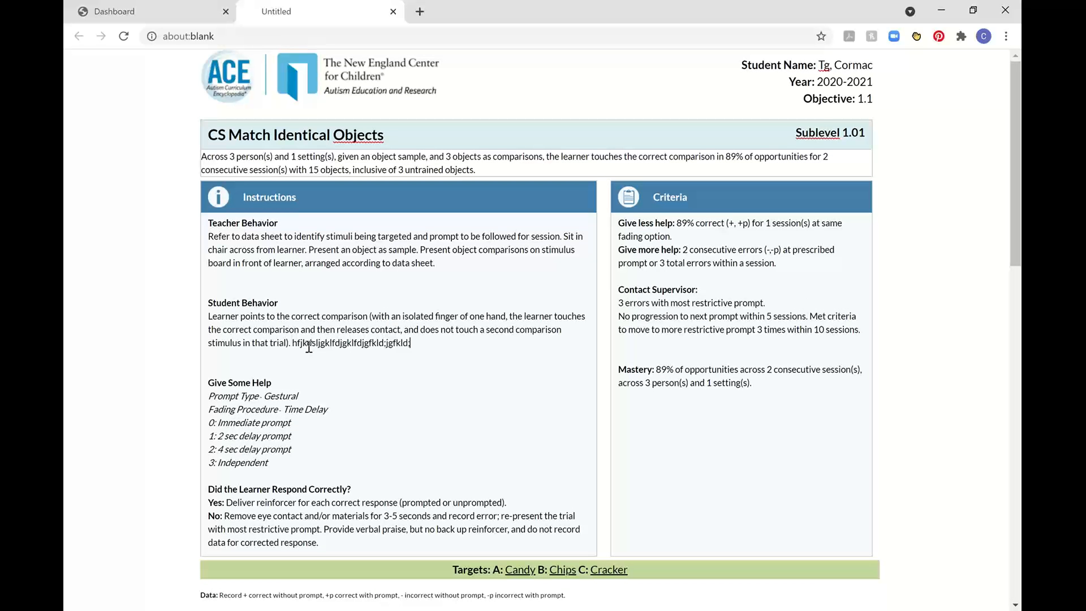
pyautogui.write('gjfkld;gjfkldgjfkld;gjfkld;gjfdklgjfkldgjfkld')
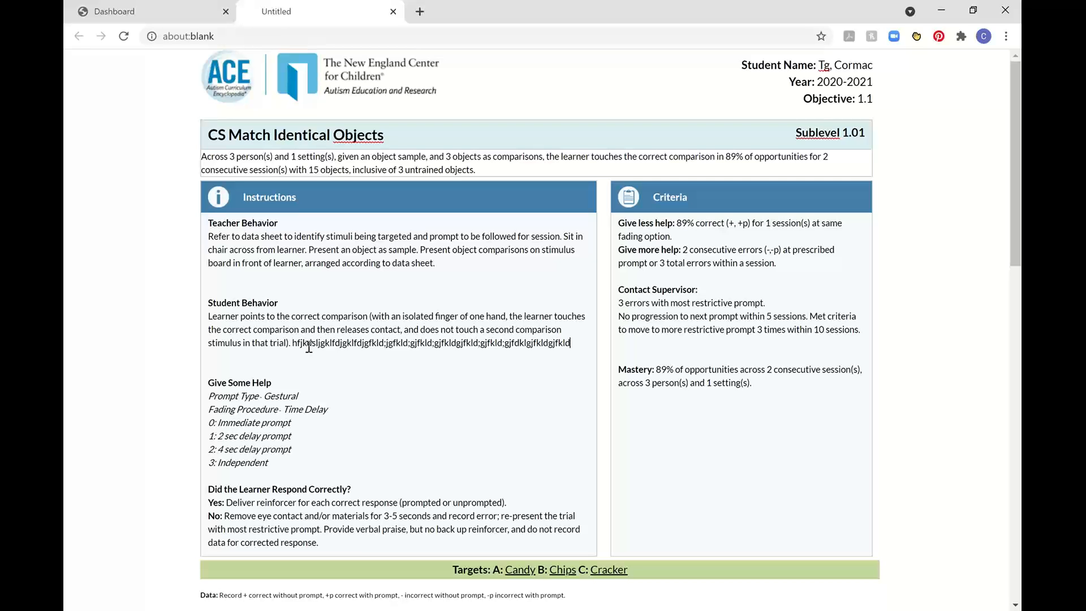
# Save the edited CS Match Identical Objects data sheet and close it to return to the learner's lessons list.
pyautogui.scroll(-3, 826, 367)
pyautogui.scroll(-15, 826, 367)
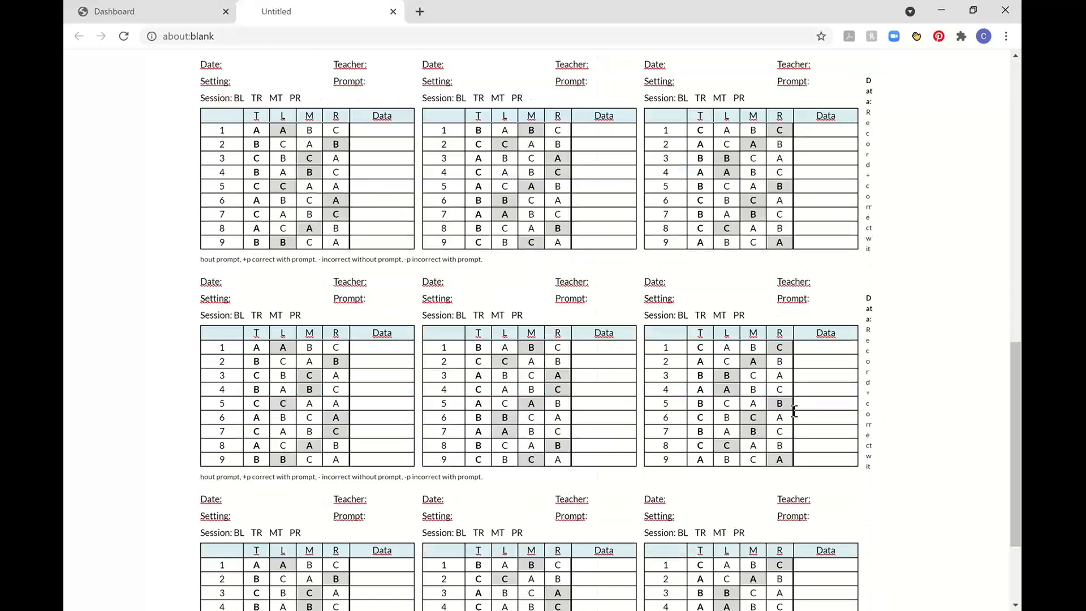
pyautogui.click(716, 567)
pyautogui.scroll(8, 724, 431)
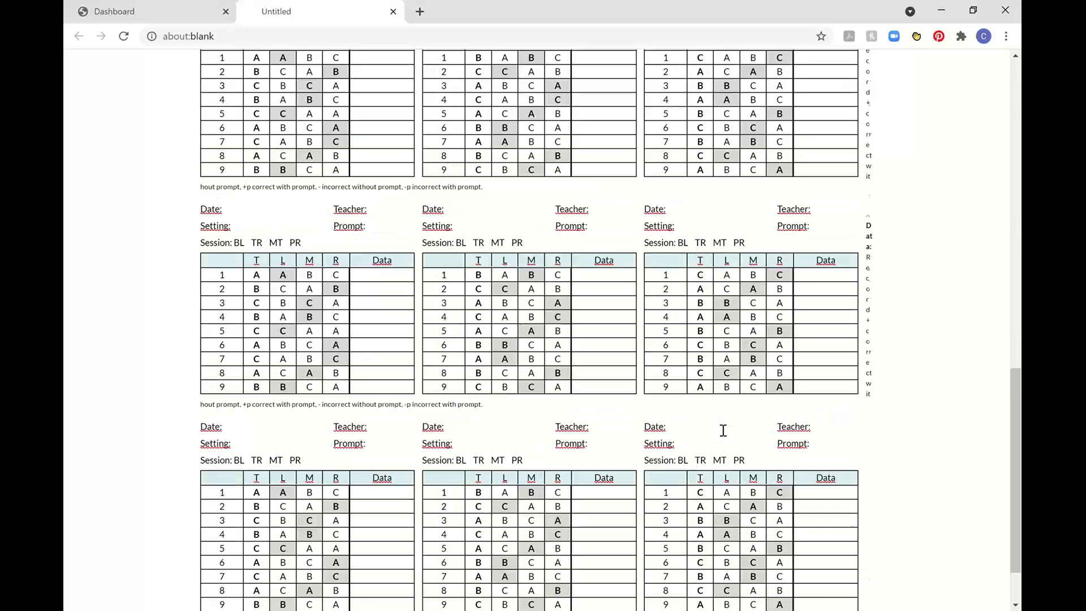
pyautogui.click(677, 117)
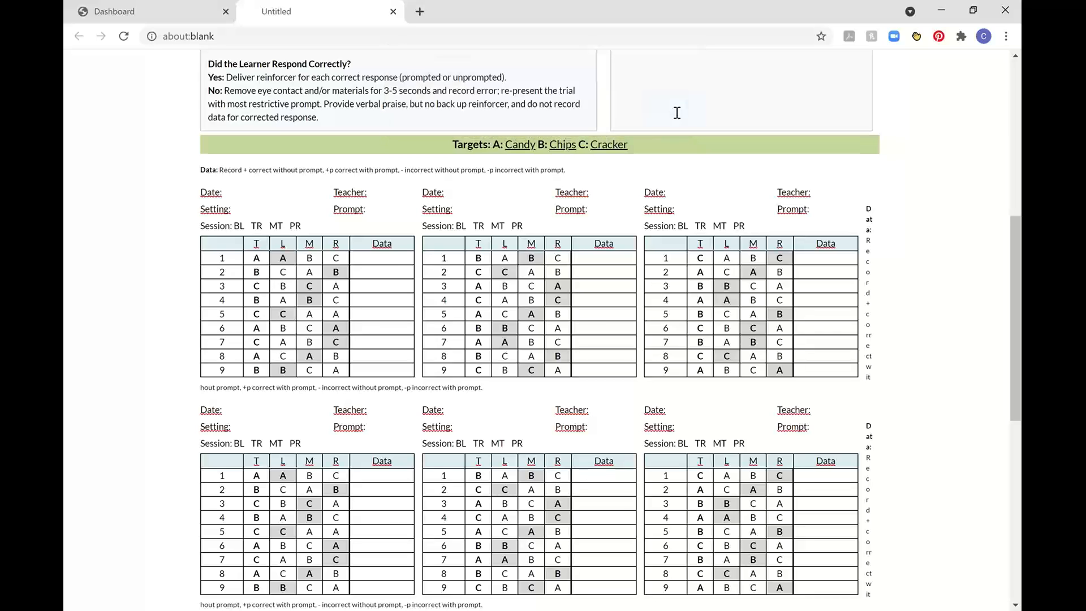
pyautogui.click(393, 11)
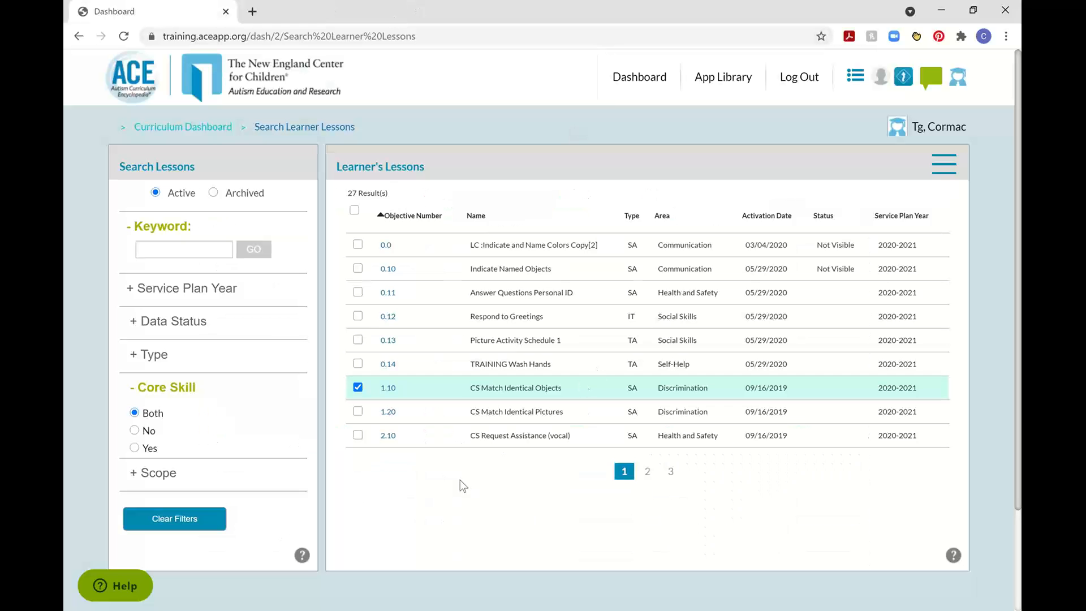
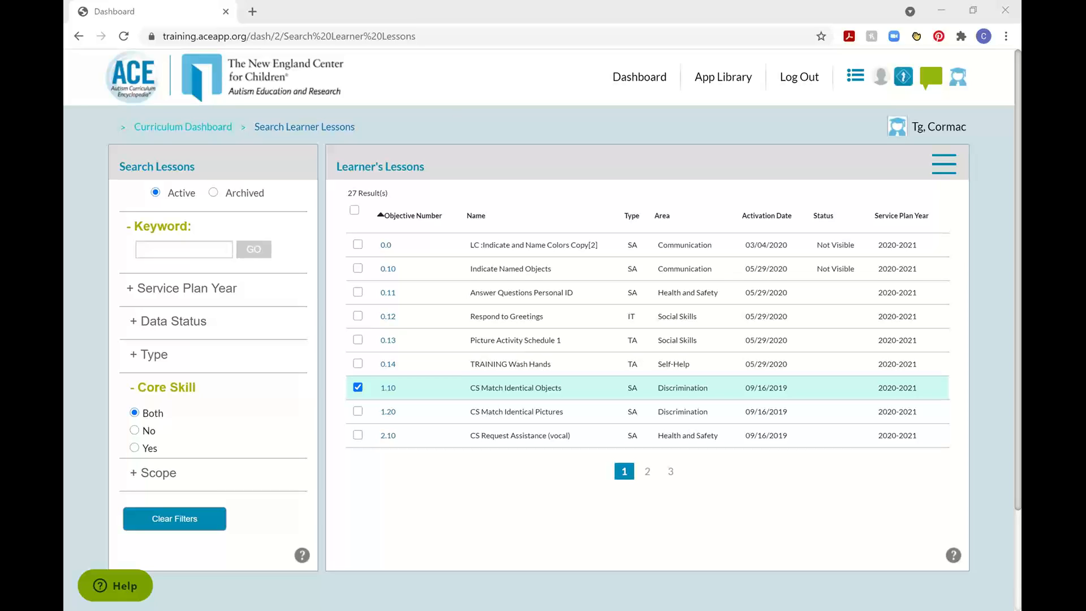
# Deselect the CS Match Identical Objects lesson, open its lesson page, and view the lessons available as the next lesson.
pyautogui.click(358, 388)
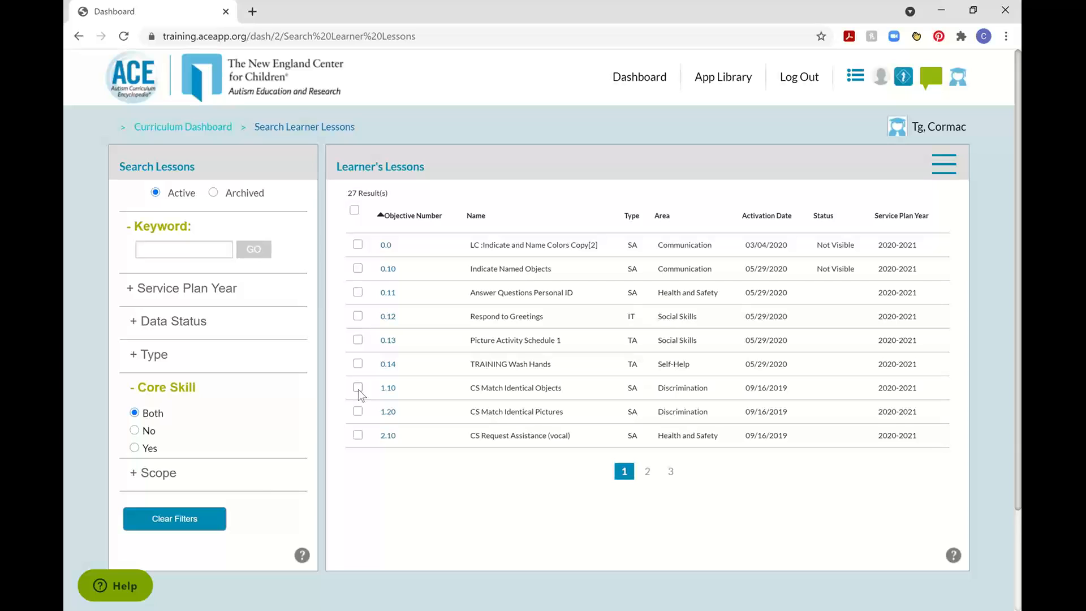
pyautogui.click(388, 390)
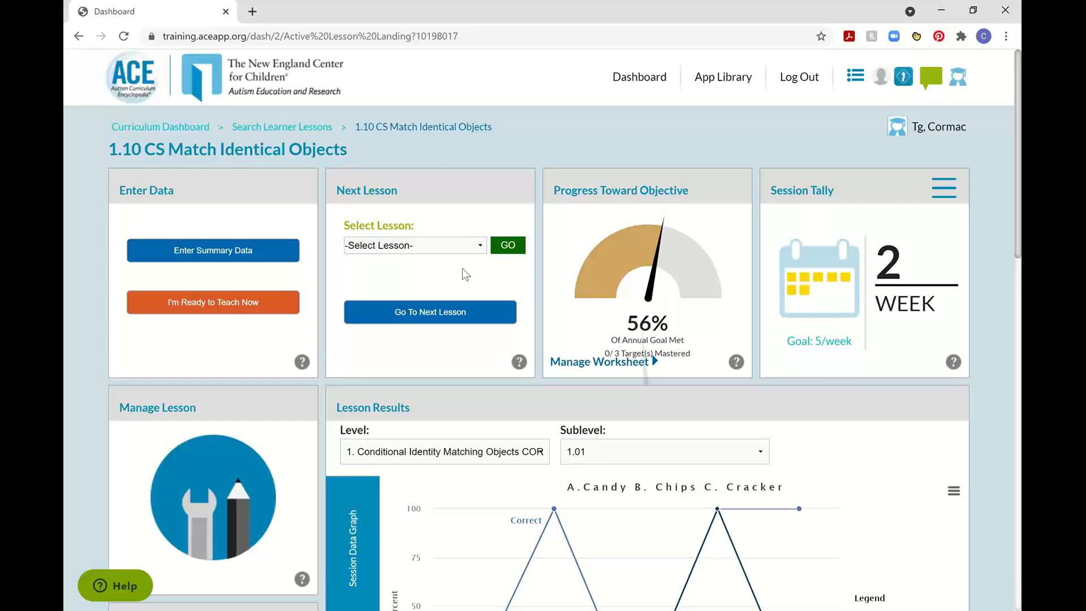
pyautogui.click(460, 247)
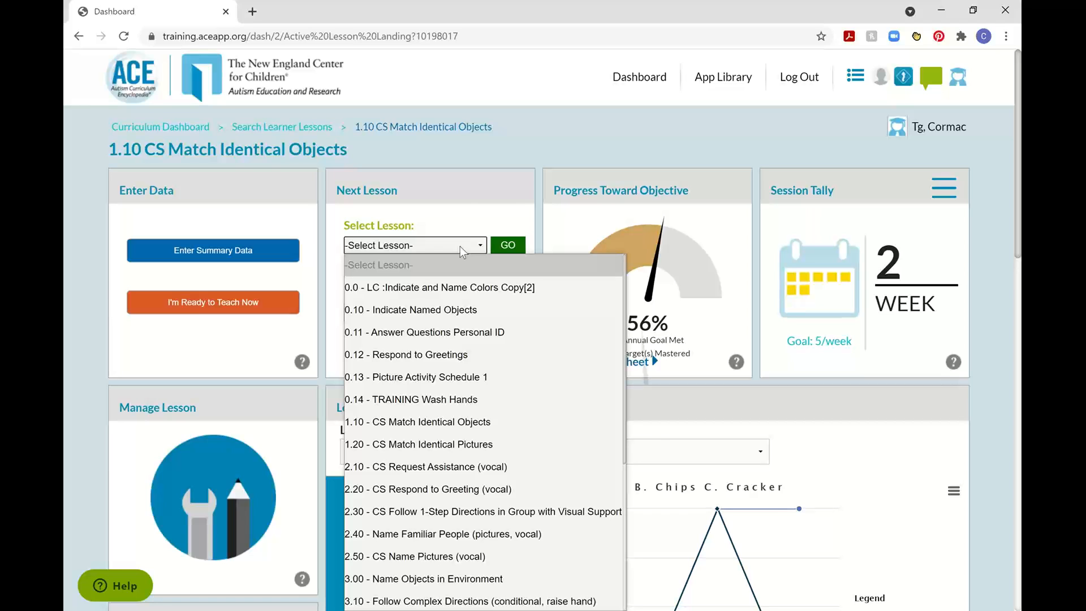
pyautogui.click(451, 228)
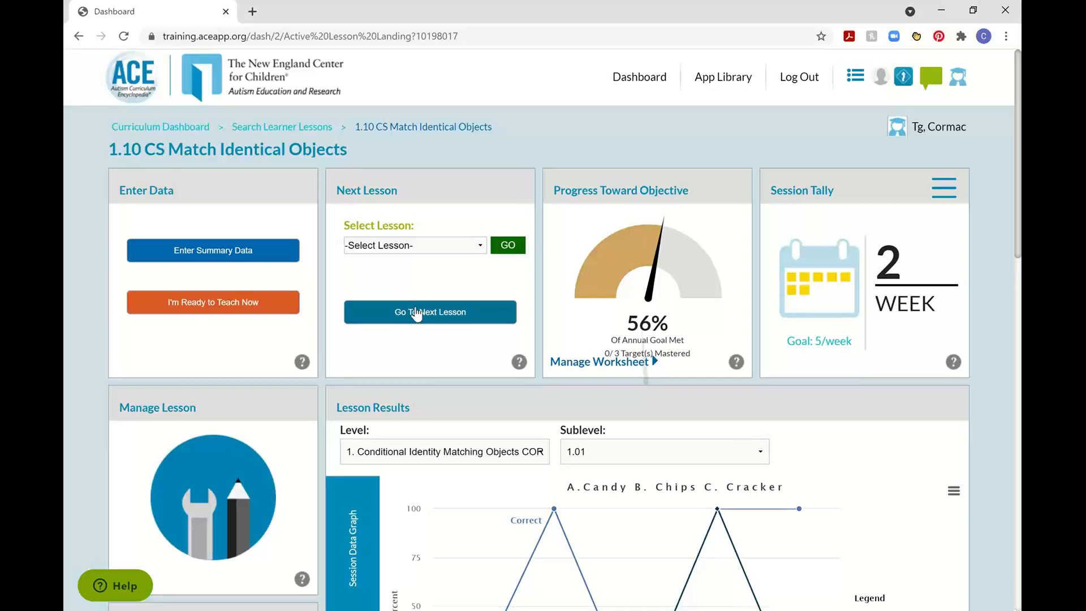
# Examine the session data graph in the lesson results and check which levels can be shown.
pyautogui.scroll(-3, 391, 362)
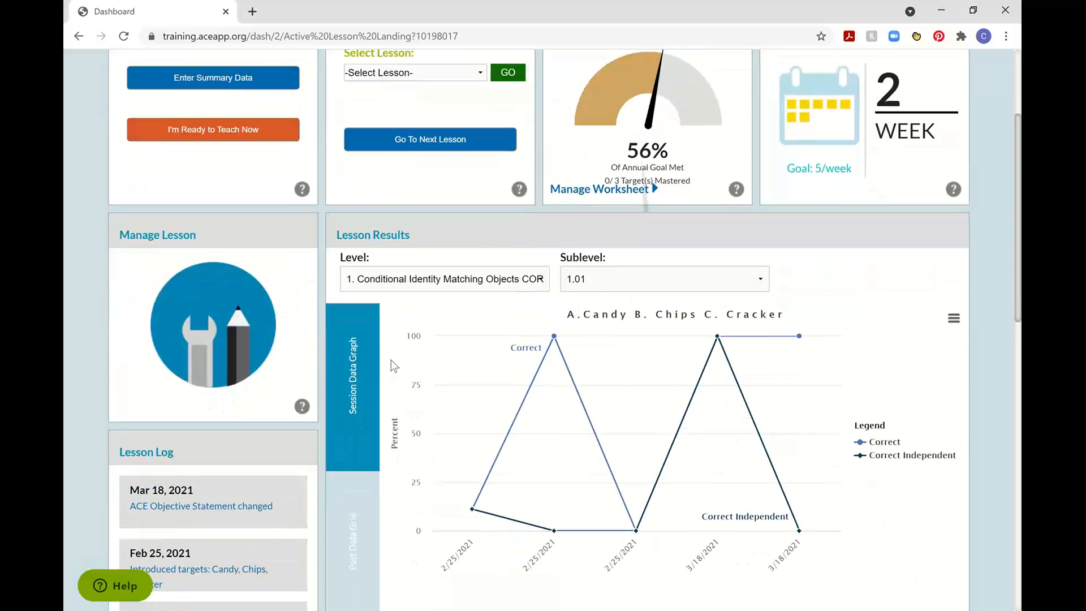
pyautogui.scroll(-1, 391, 359)
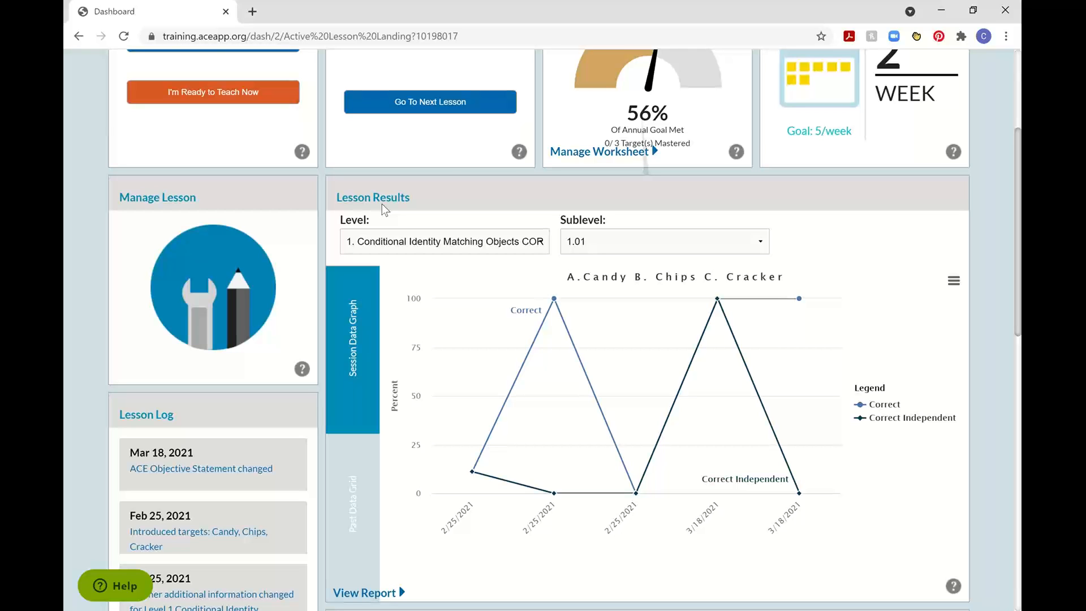
pyautogui.moveTo(555, 358)
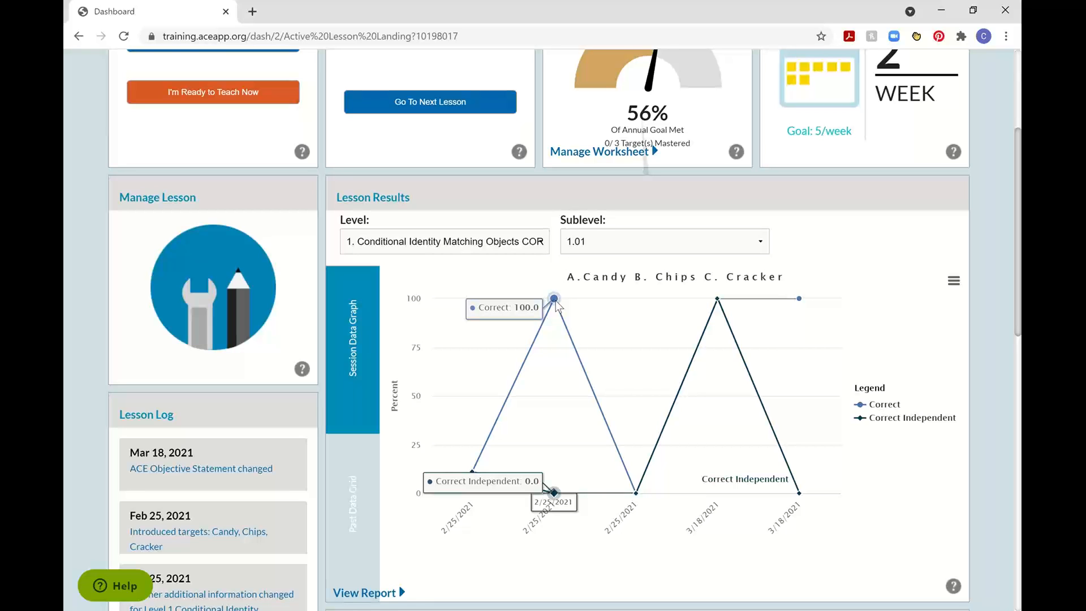
pyautogui.click(421, 243)
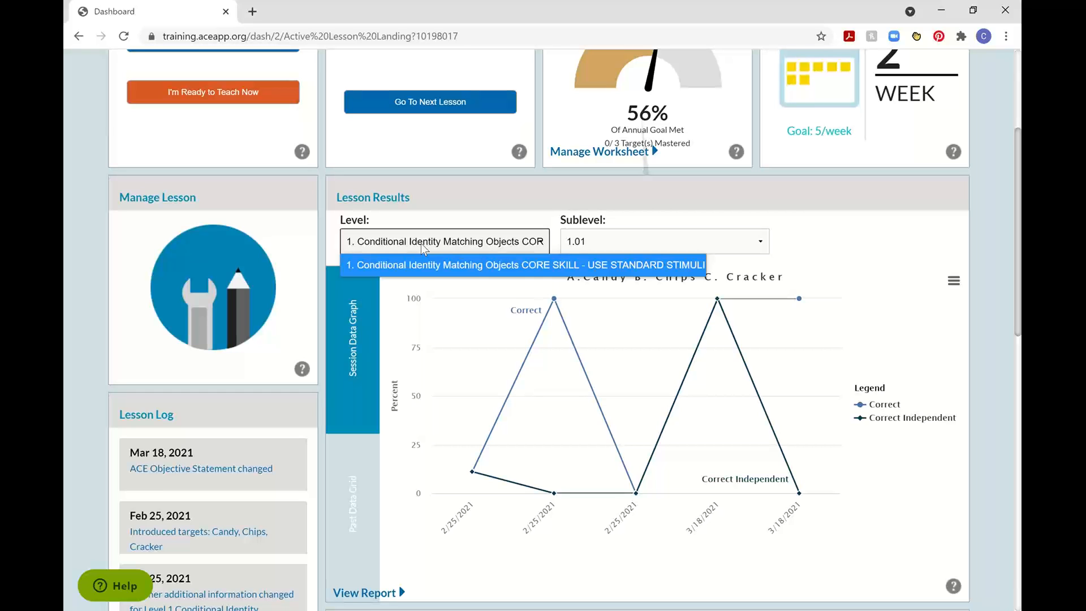
pyautogui.click(525, 178)
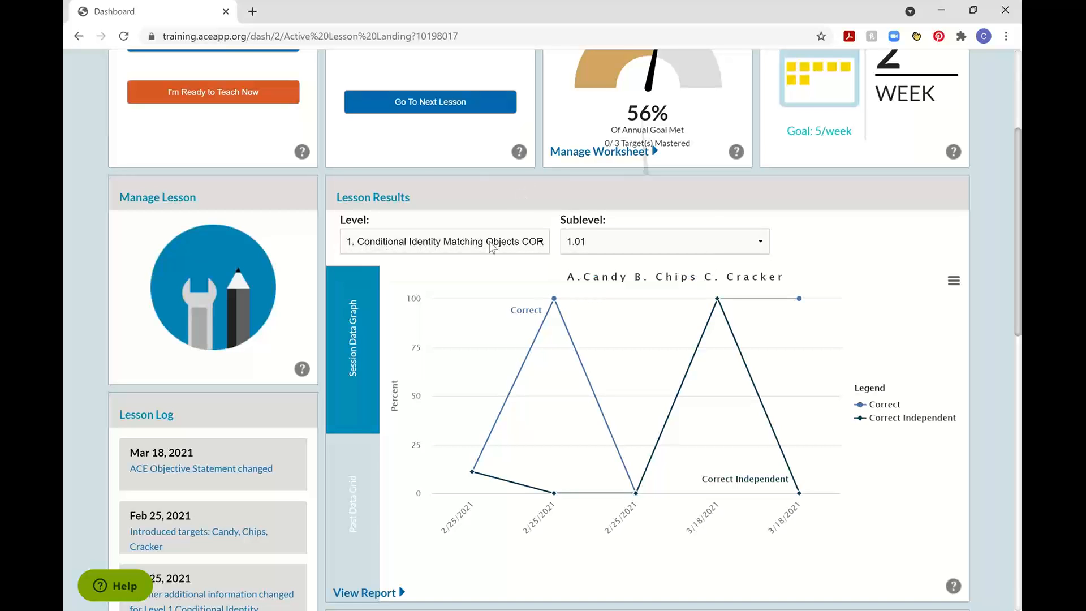
# Show the lesson results for sublevel 1.02 and for 1.03, viewing the past data grid of 1.03.
pyautogui.click(595, 239)
pyautogui.click(598, 287)
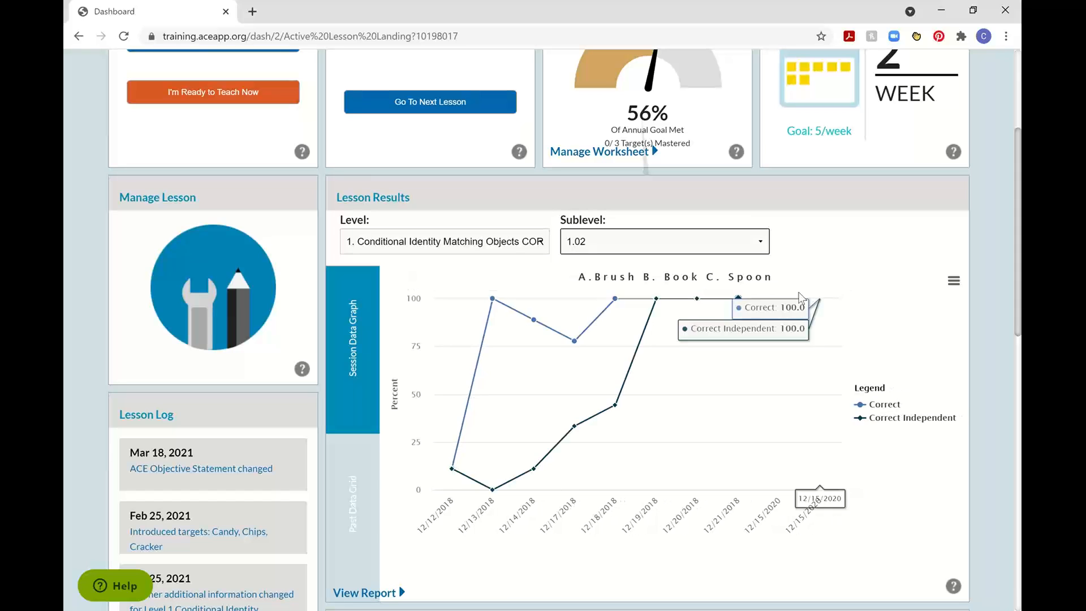
pyautogui.click(747, 248)
pyautogui.click(693, 304)
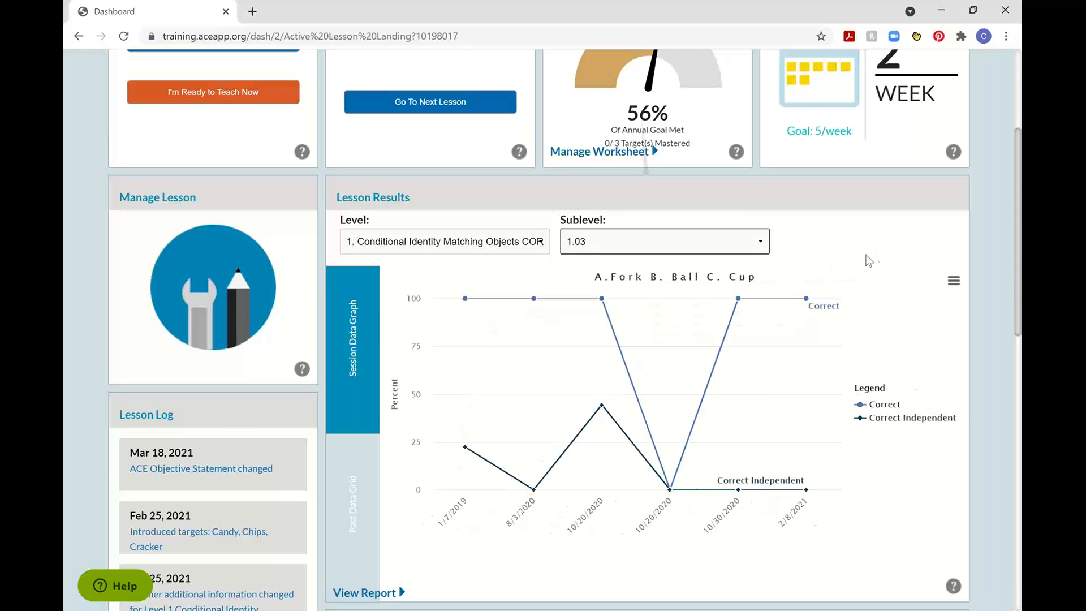
pyautogui.click(351, 493)
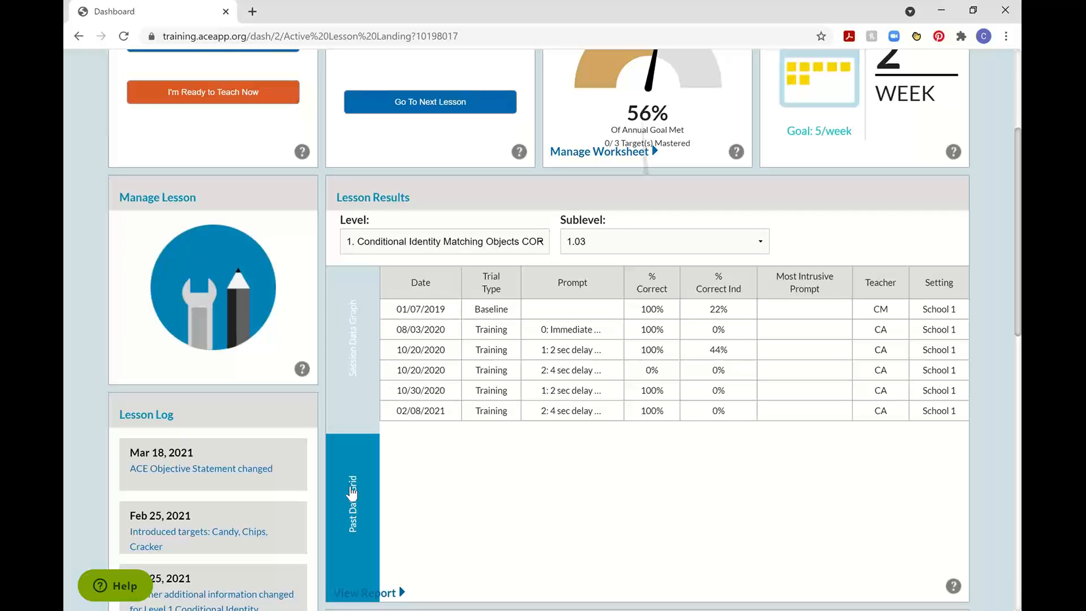
pyautogui.click(359, 380)
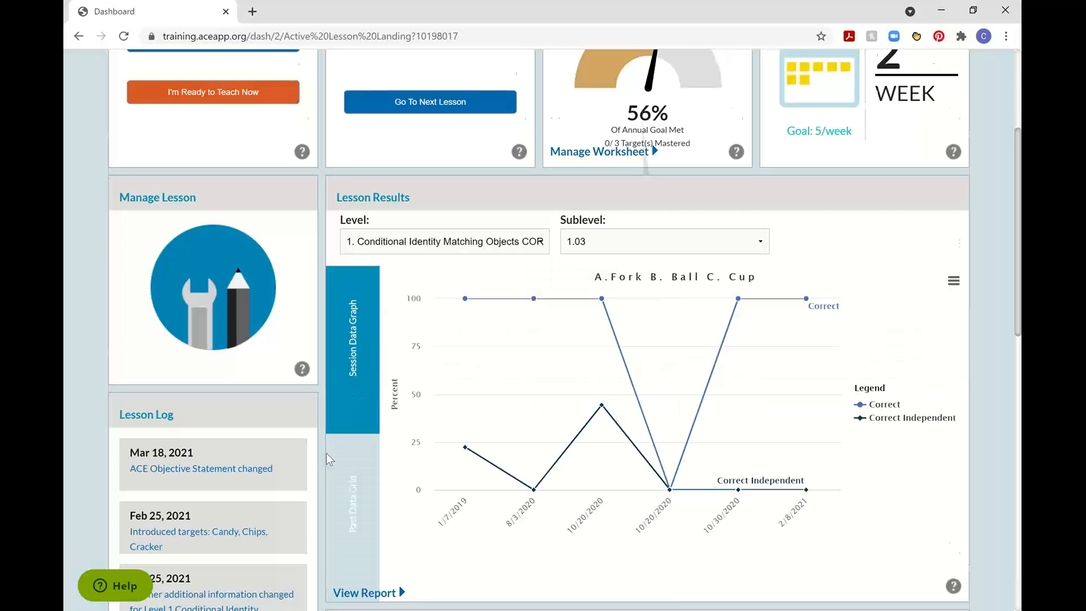
# Review the Instruction Summary Report for the status, dates and trials to mastery of each sublevel.
pyautogui.scroll(-3, 326, 453)
pyautogui.scroll(-7, 320, 457)
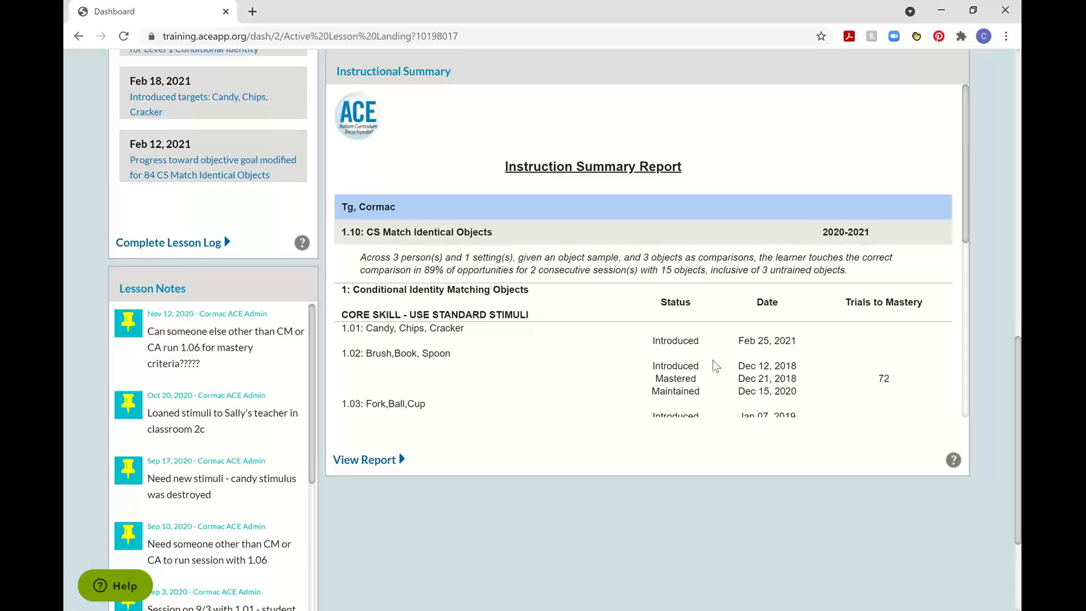
pyautogui.scroll(-1, 713, 361)
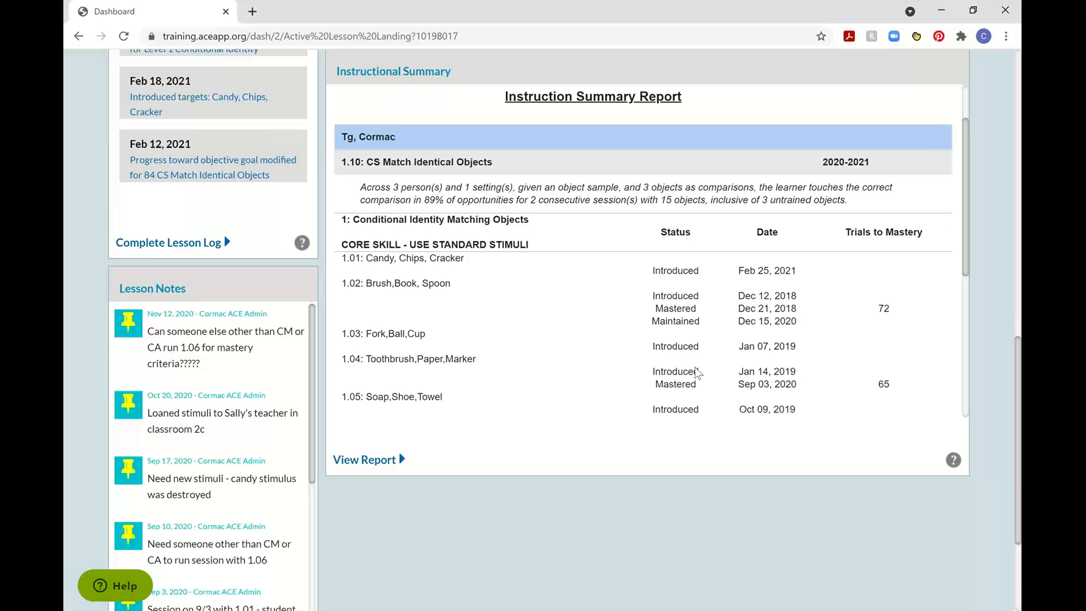
pyautogui.scroll(-3, 696, 373)
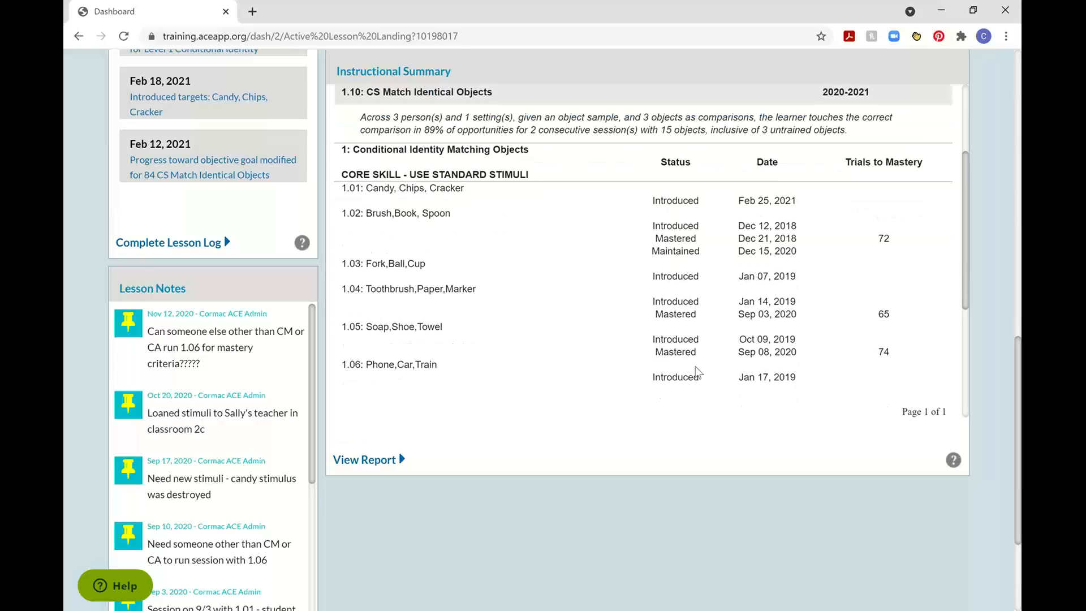
pyautogui.scroll(1, 697, 372)
# Read through the lesson notes, highlighting the Sep 3, Sep 10 and Oct 20, 2020 entries.
pyautogui.scroll(-3, 71, 502)
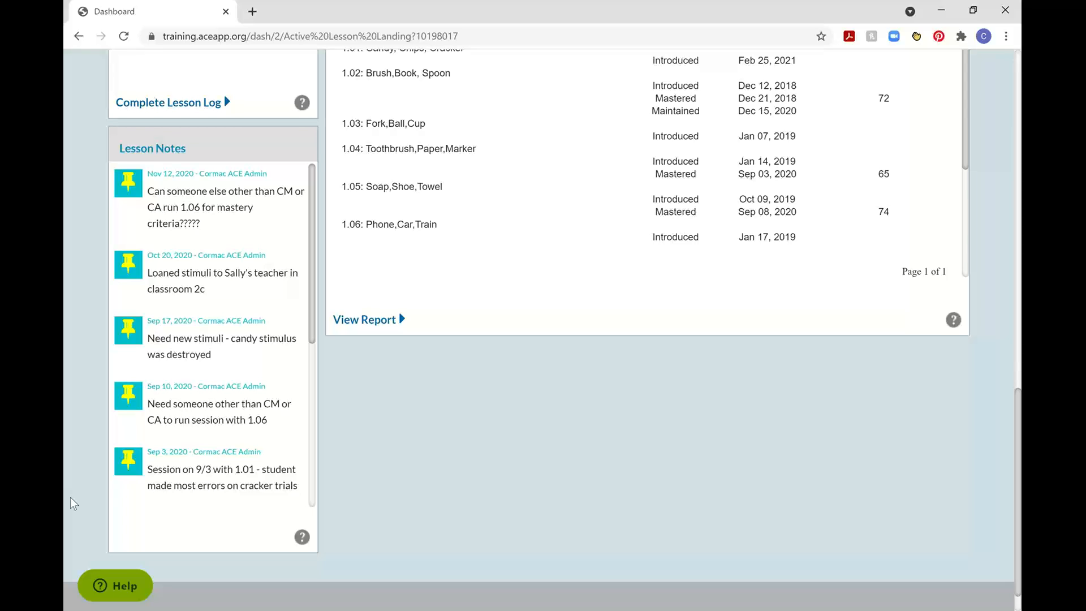
pyautogui.scroll(-1, 212, 444)
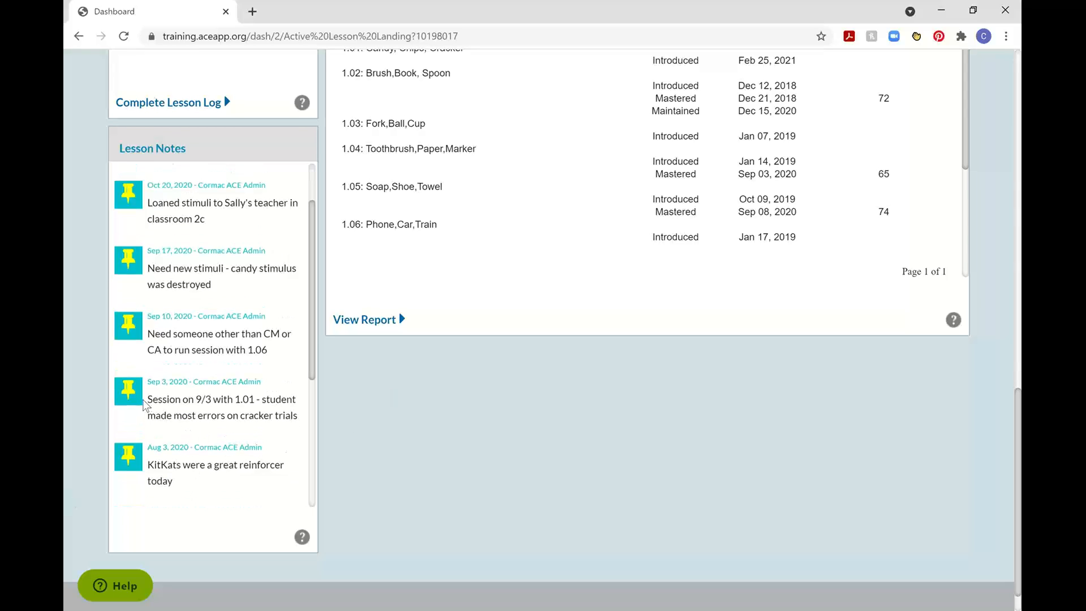
pyautogui.moveTo(149, 403); pyautogui.dragTo(295, 421)
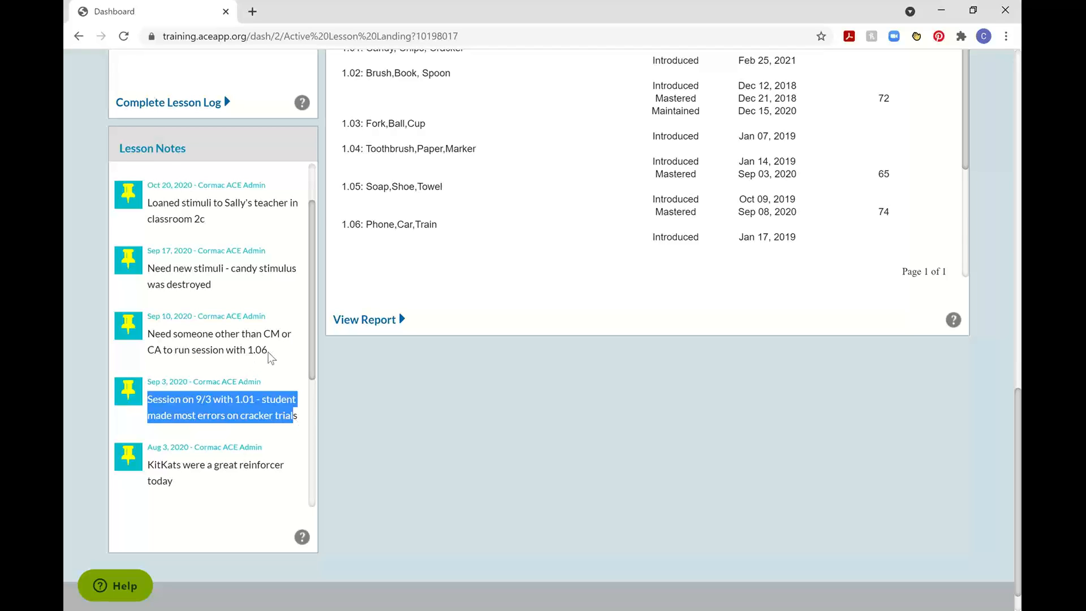
pyautogui.moveTo(267, 351); pyautogui.dragTo(150, 339)
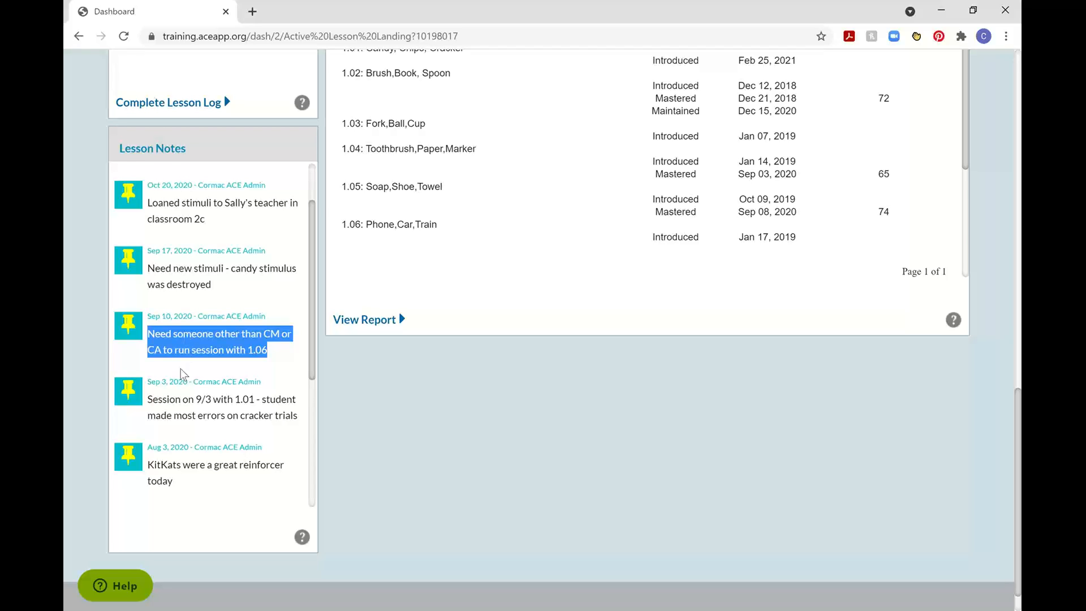
pyautogui.scroll(1, 213, 293)
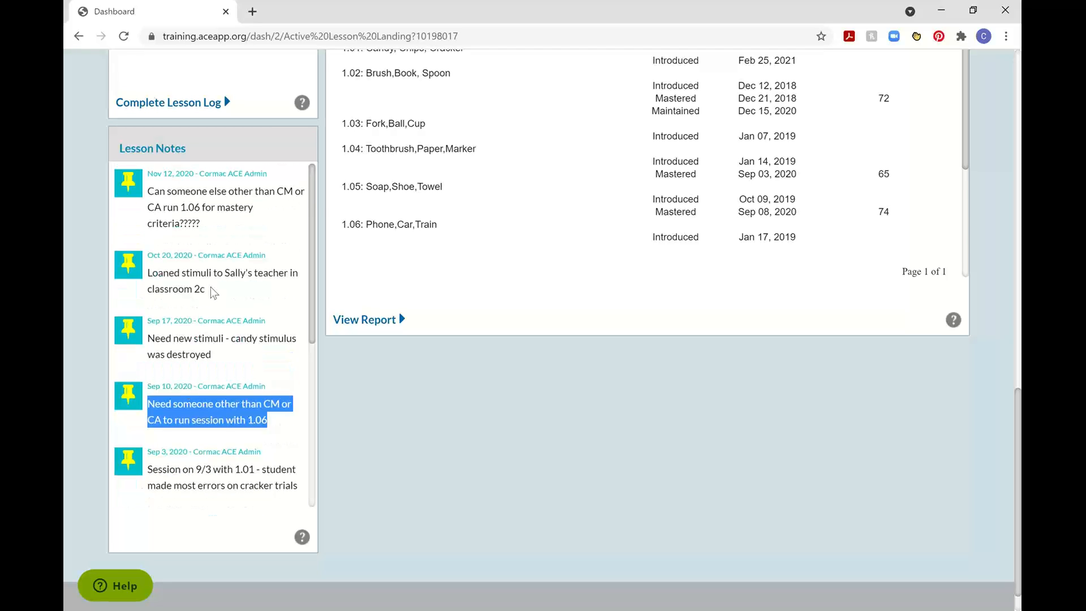
pyautogui.moveTo(214, 292); pyautogui.dragTo(150, 280)
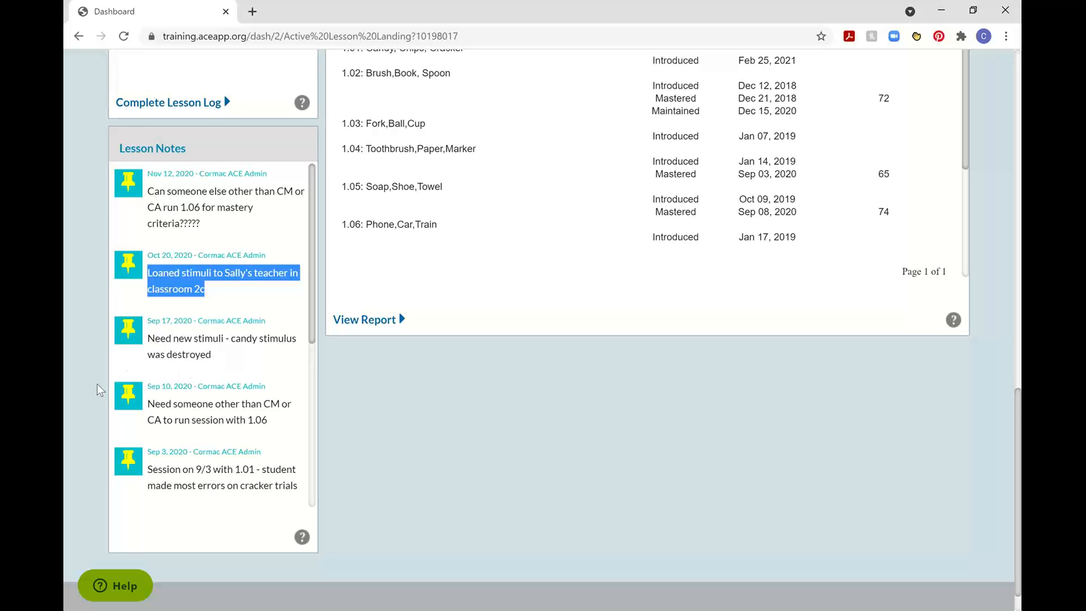
# Open the full lesson view of CS Match Identical Objects from Manage Lesson.
pyautogui.scroll(5, 96, 384)
pyautogui.scroll(3, 97, 383)
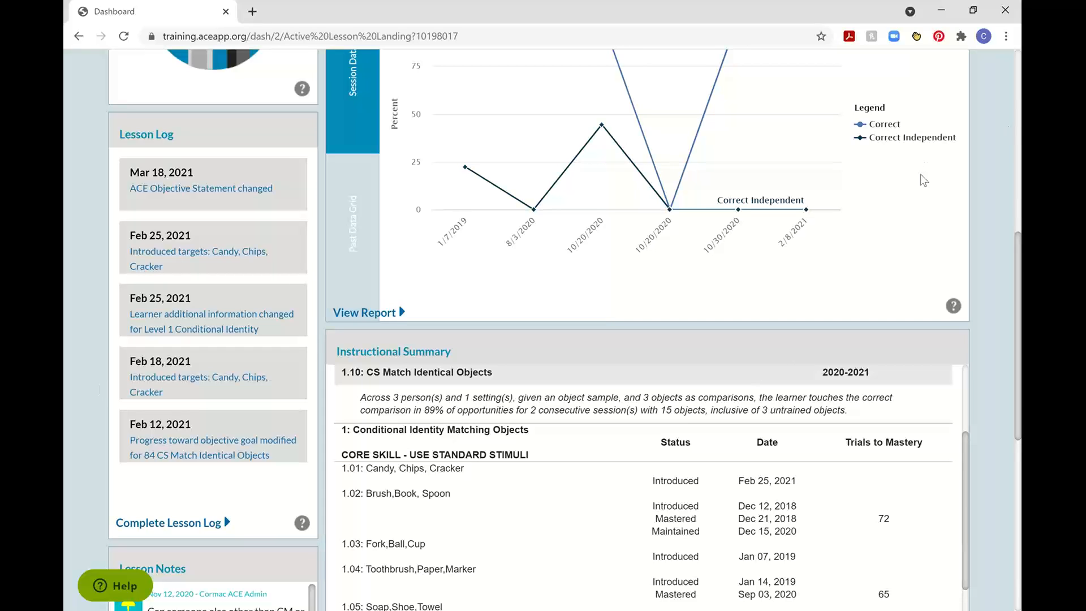
pyautogui.scroll(4, 791, 255)
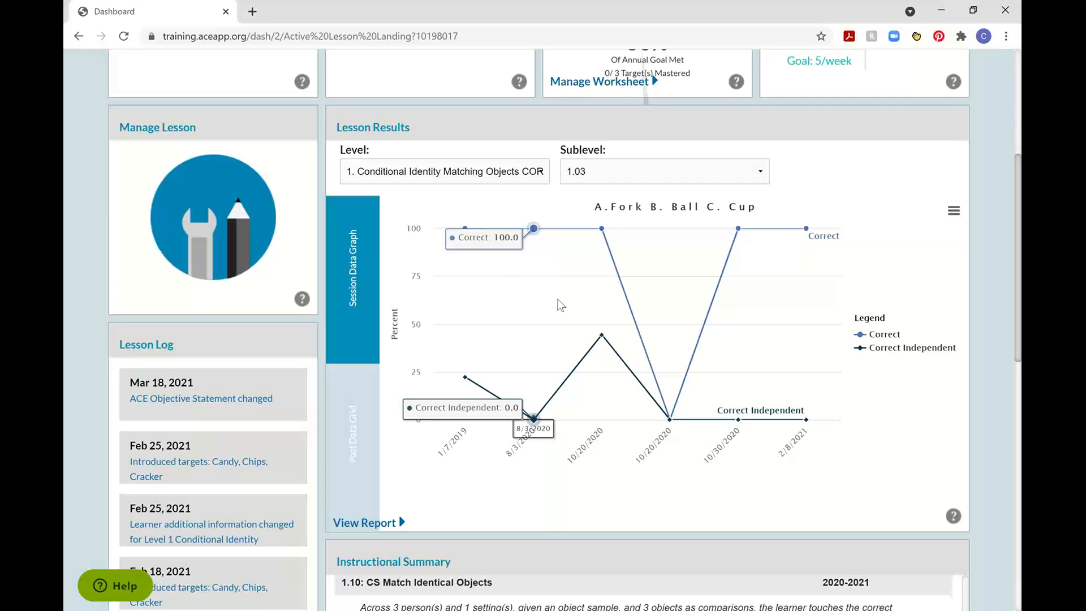
pyautogui.scroll(1, 110, 311)
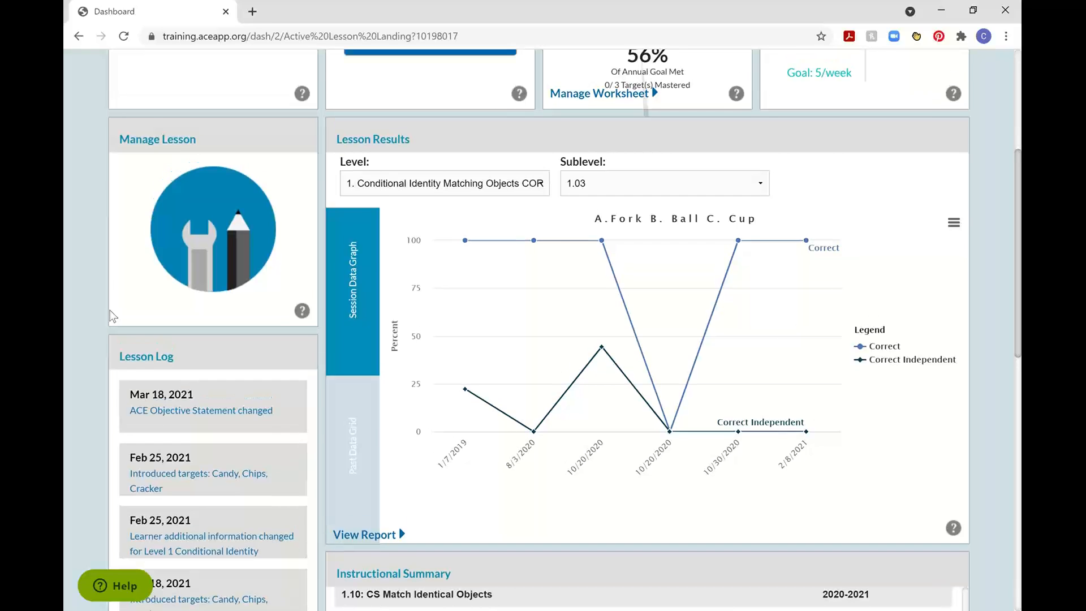
pyautogui.scroll(4, 109, 309)
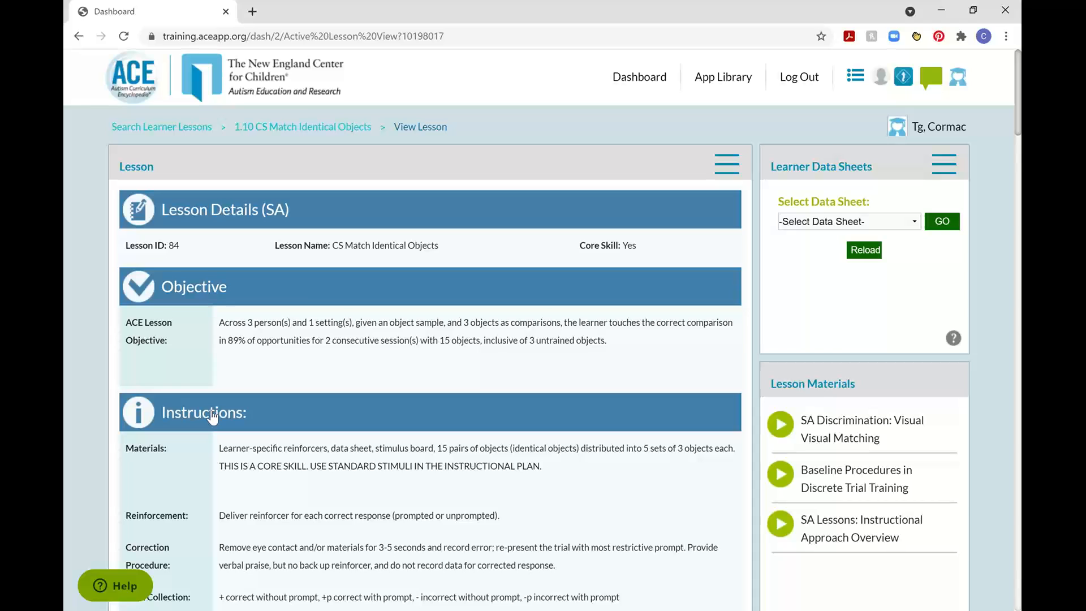
# Check the actions available for the lesson and review its instructional plan, lesson materials and lesson images.
pyautogui.click(718, 173)
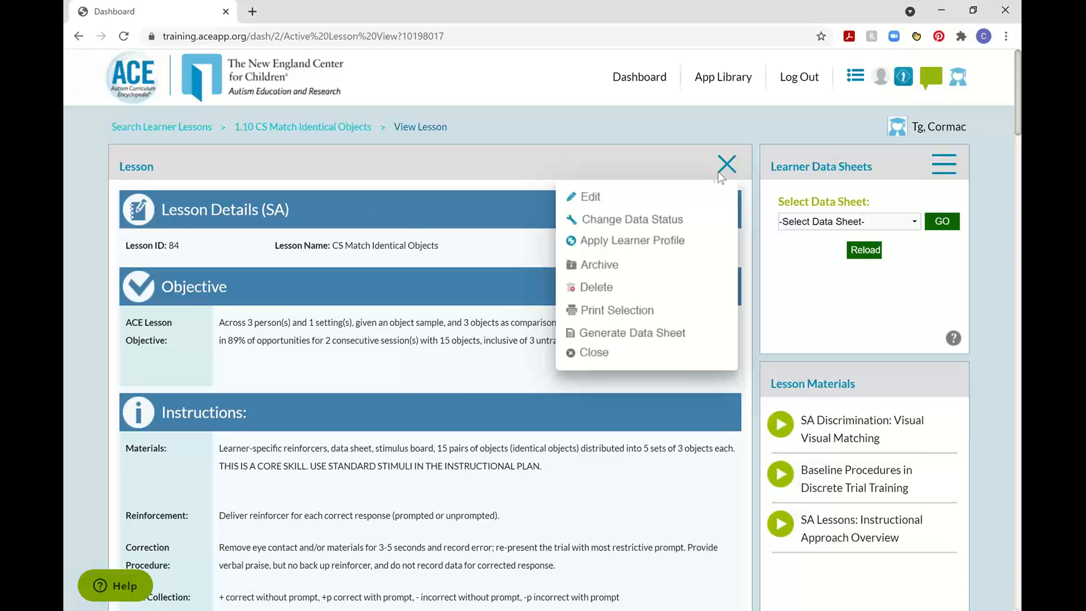
pyautogui.click(727, 164)
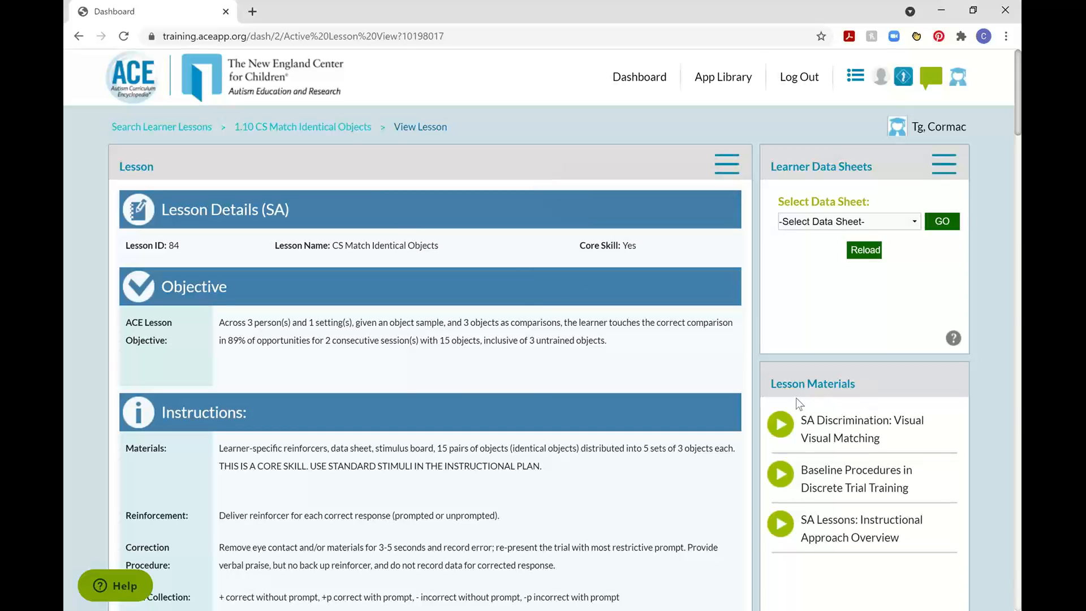
pyautogui.scroll(-2, 891, 208)
pyautogui.scroll(-1, 860, 271)
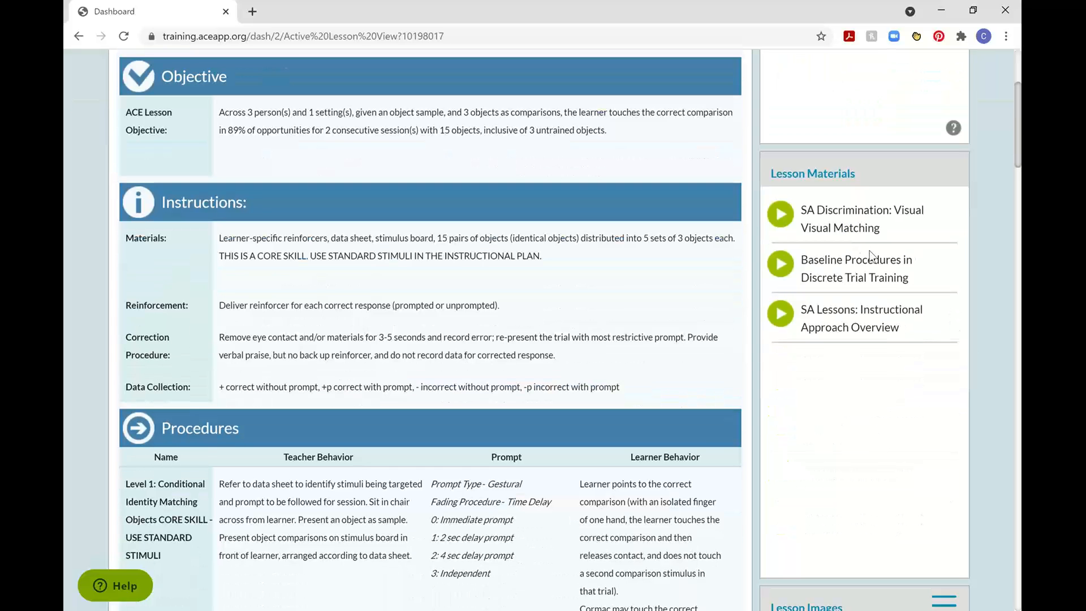
pyautogui.scroll(-6, 854, 320)
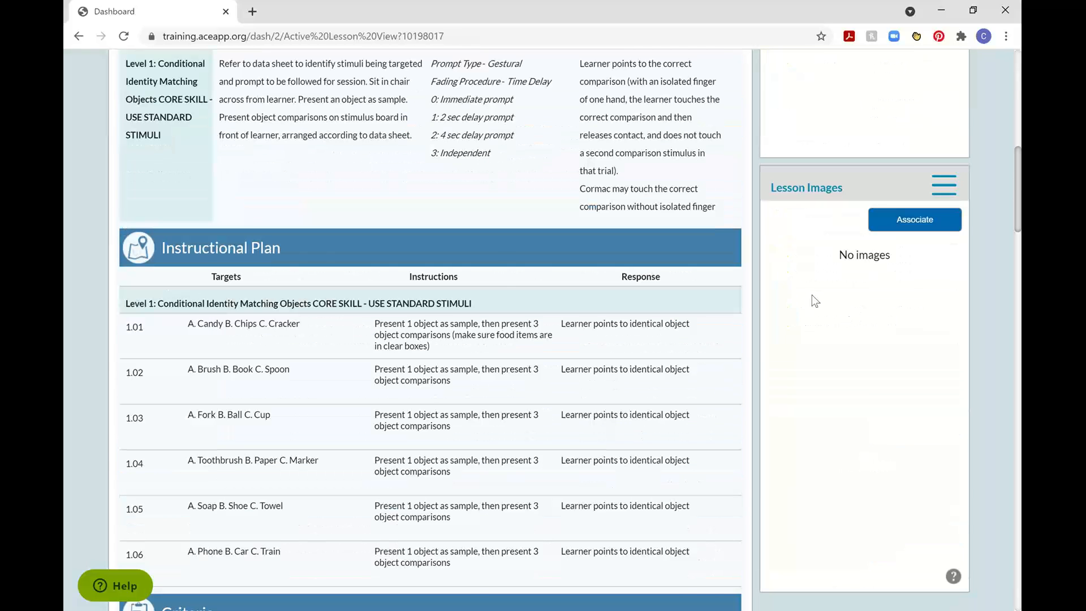
# Open the learner's saved 1.01 data sheet and check the placeholder text at the end of its Student Behavior instructions.
pyautogui.scroll(9, 813, 294)
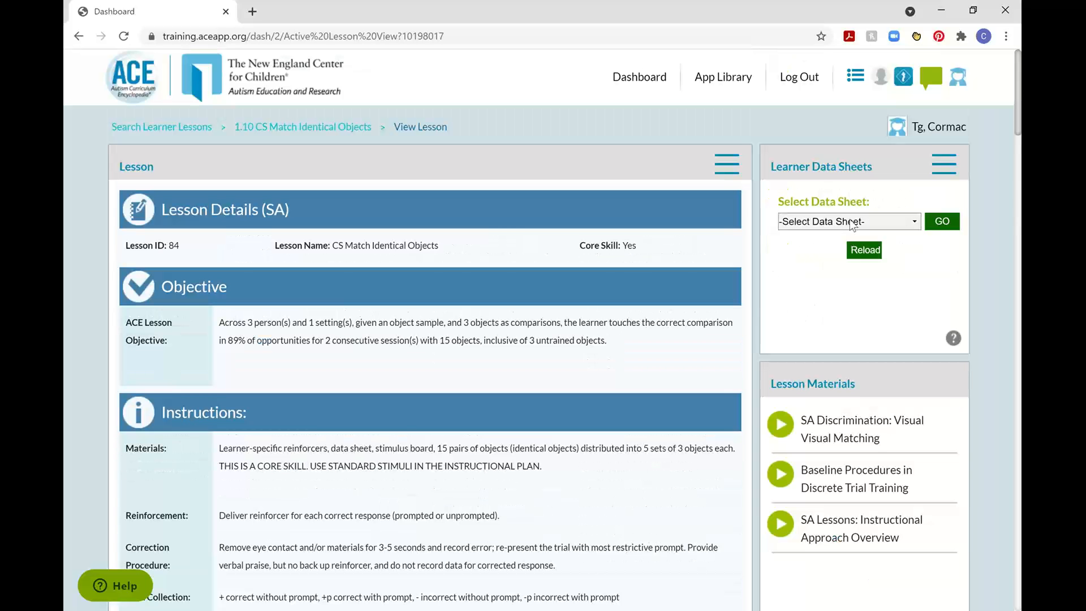
pyautogui.click(851, 223)
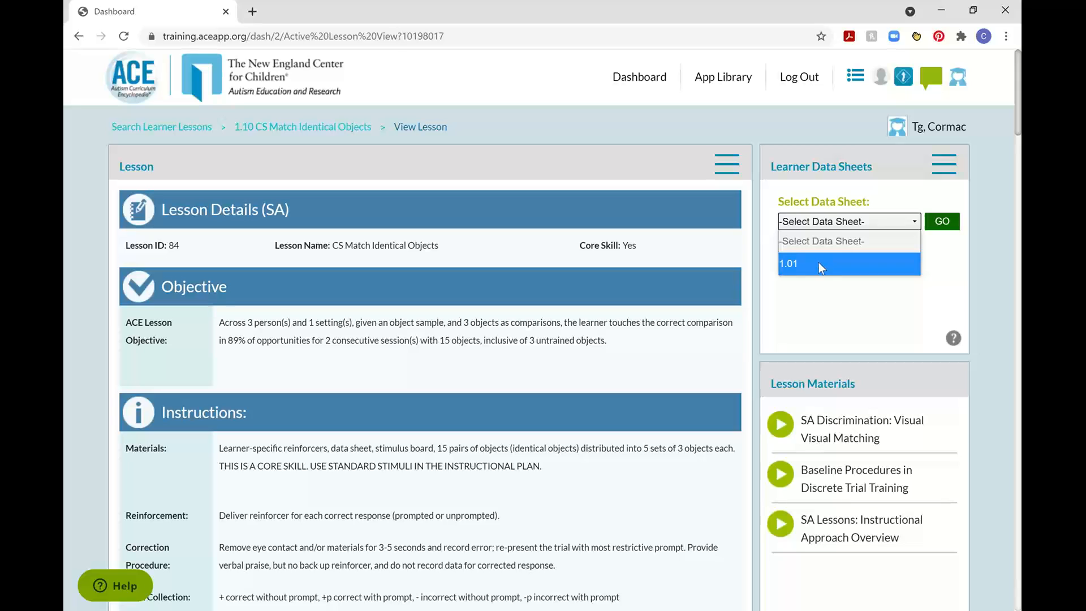
pyautogui.click(809, 264)
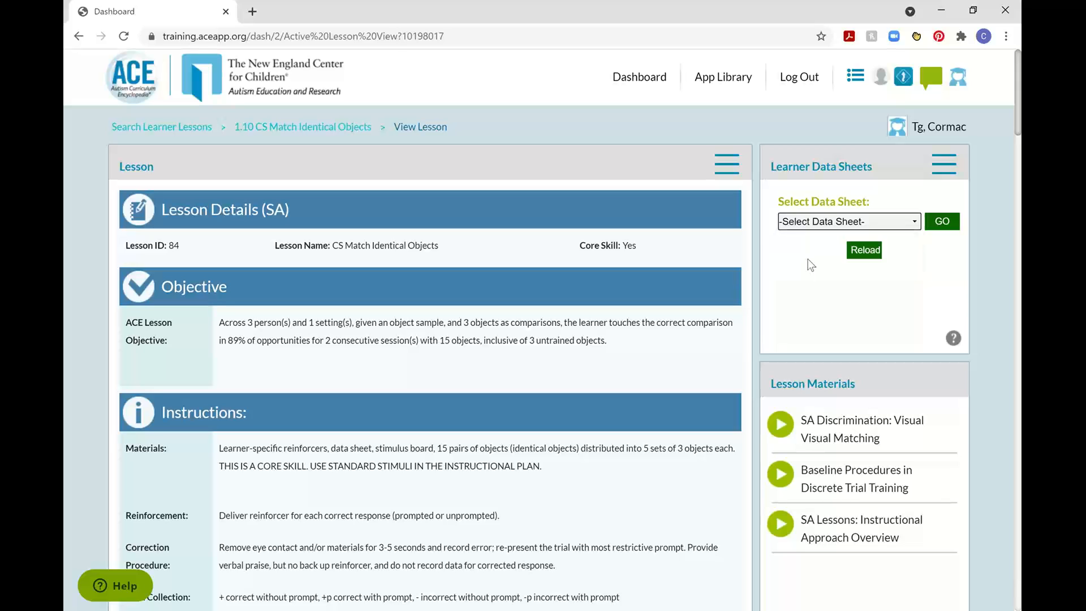
pyautogui.click(947, 225)
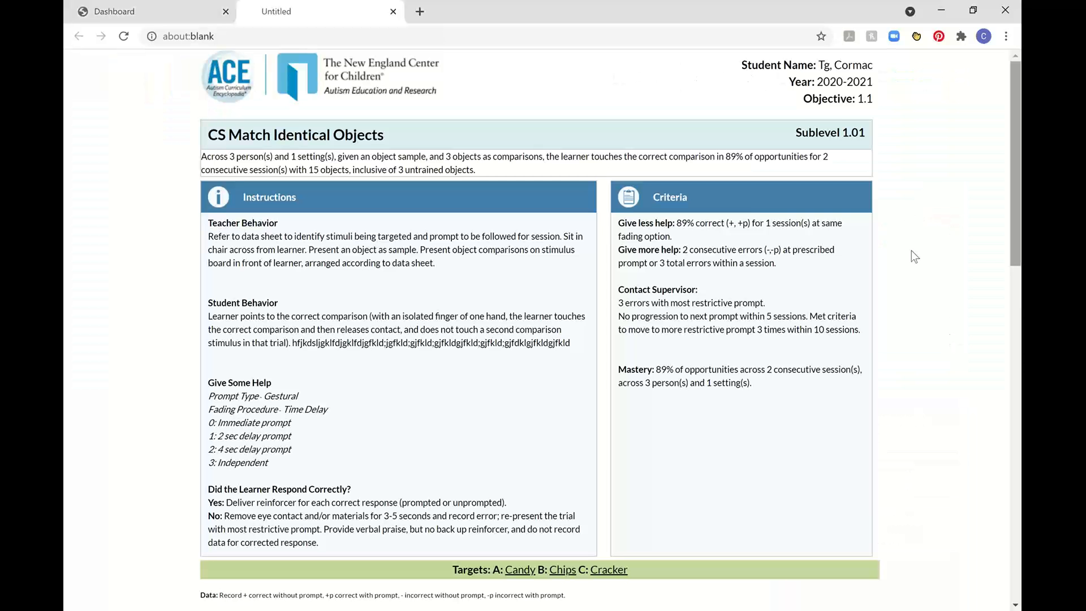
pyautogui.moveTo(572, 344); pyautogui.dragTo(284, 345)
pyautogui.click(290, 348)
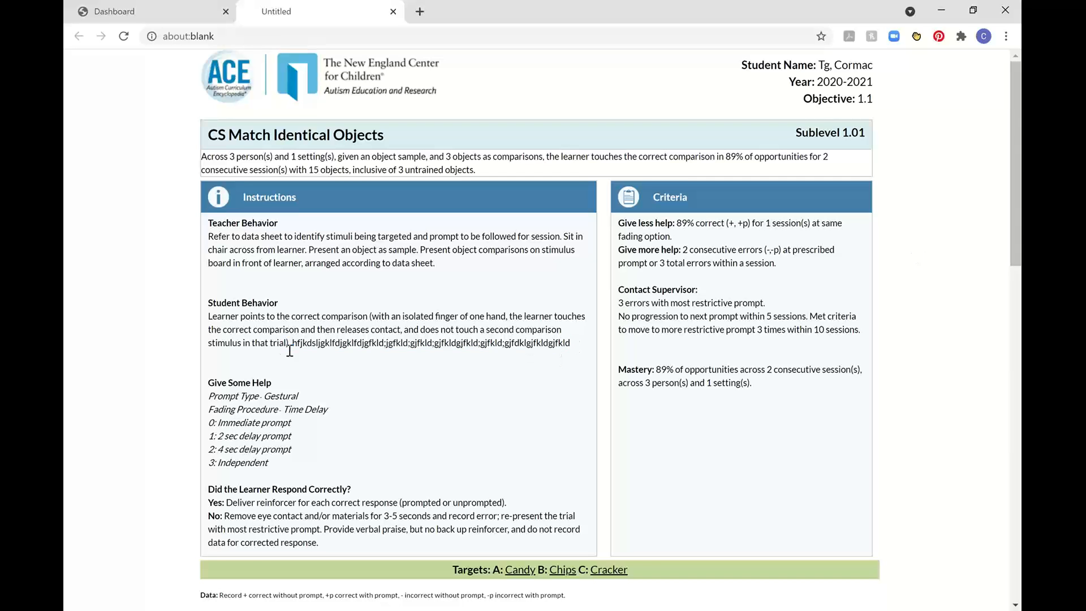
# Highlight the placeholder text ending the Student Behavior instructions, look over the 1.01 data sheet's trial tables and close the sheet.
pyautogui.hotkey('shift', 'End')
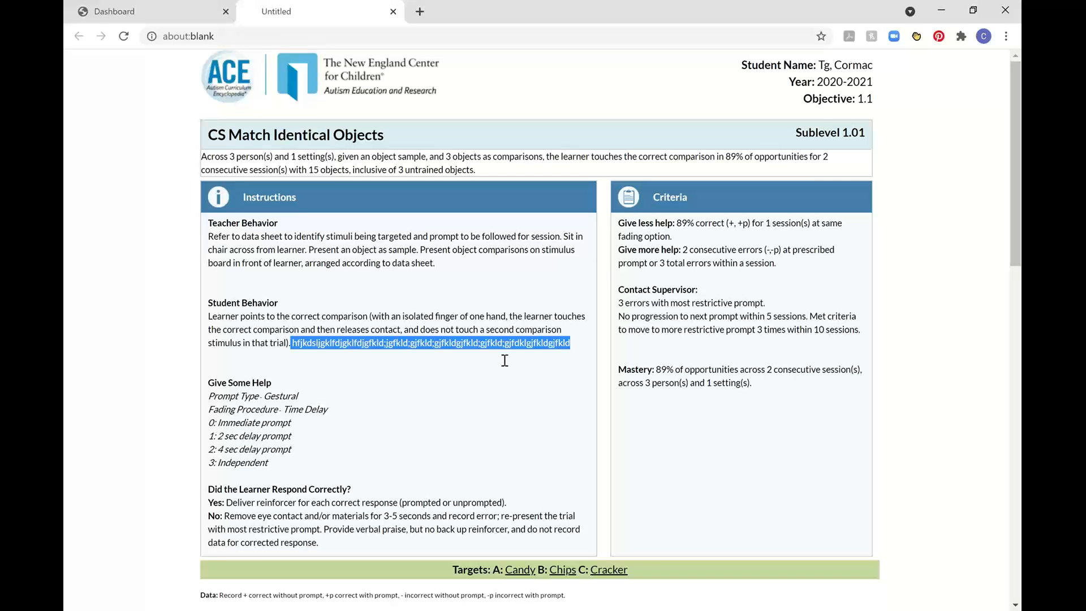
pyautogui.scroll(-15, 618, 392)
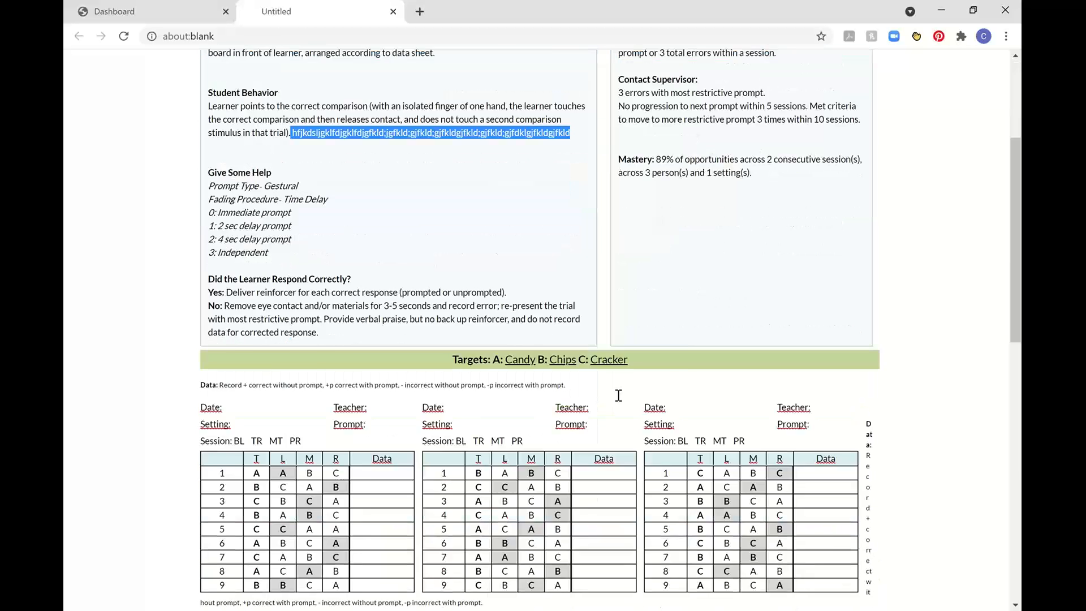
pyautogui.scroll(1, 660, 399)
pyautogui.scroll(15, 660, 398)
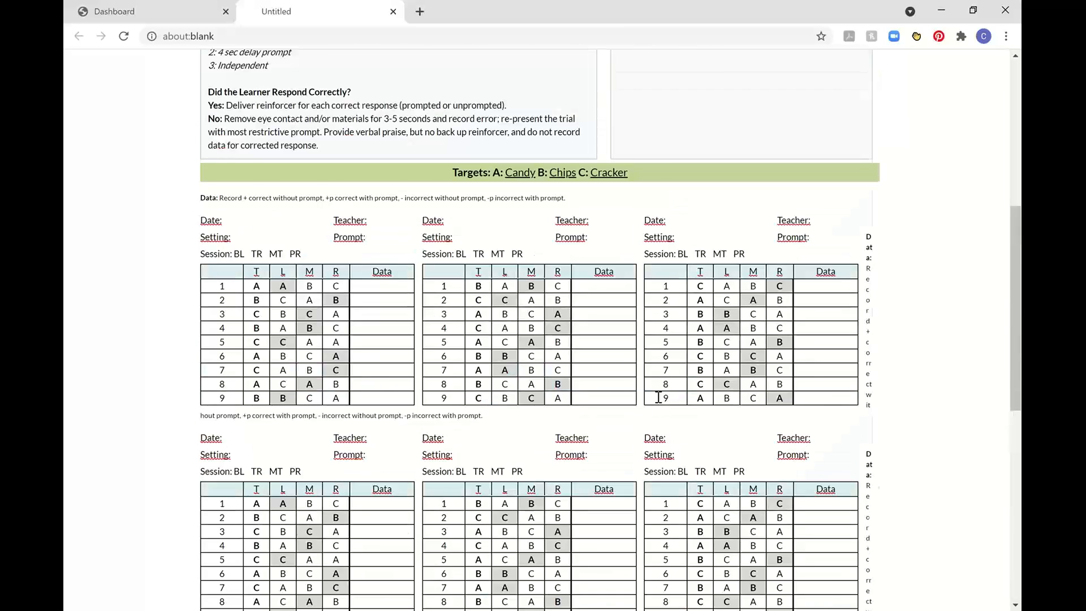
pyautogui.click(393, 11)
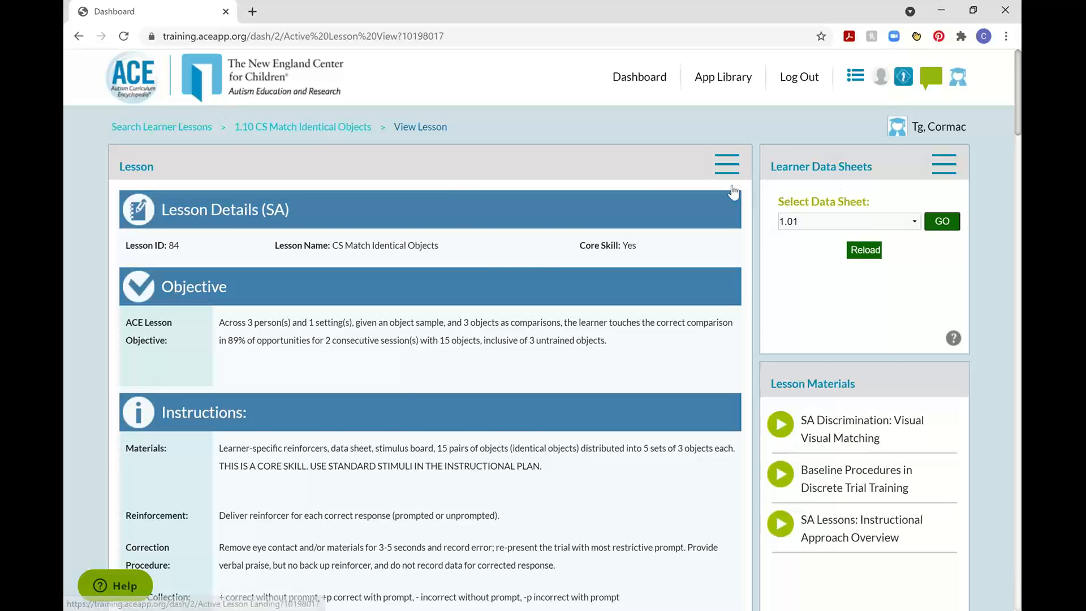
# Review the actions available for the lesson, including Generate Data Sheet, and close the full lesson view.
pyautogui.scroll(-1, 732, 187)
pyautogui.click(729, 96)
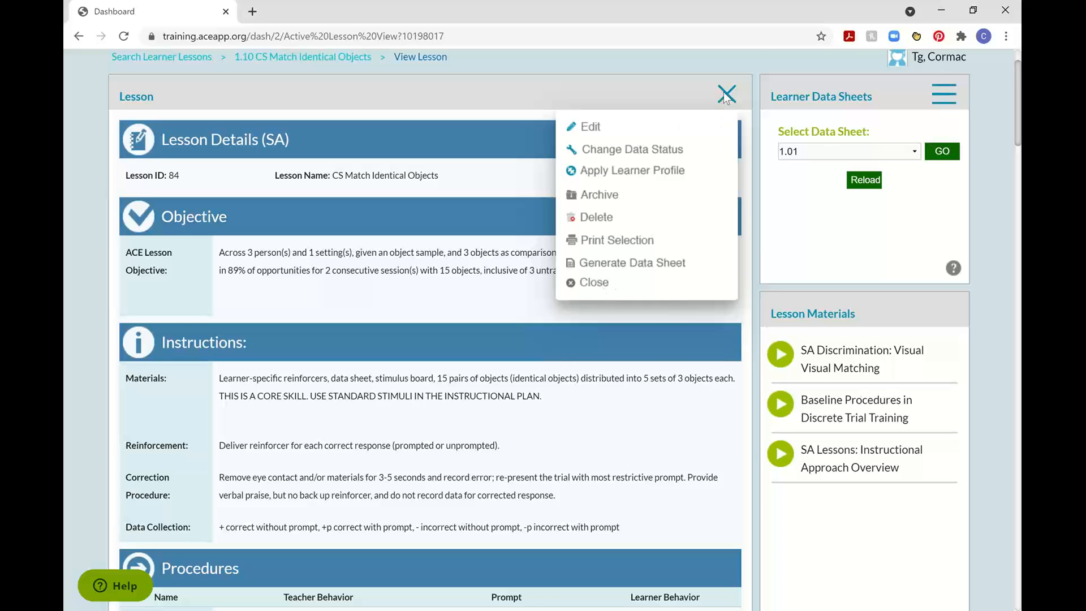
pyautogui.click(633, 262)
pyautogui.scroll(5, 659, 208)
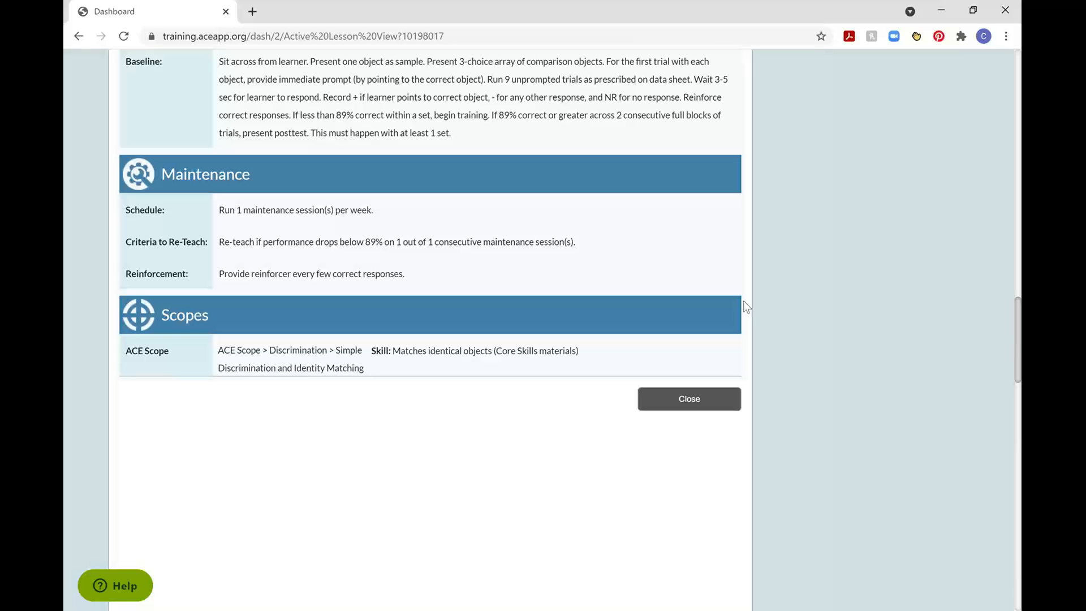
pyautogui.click(689, 405)
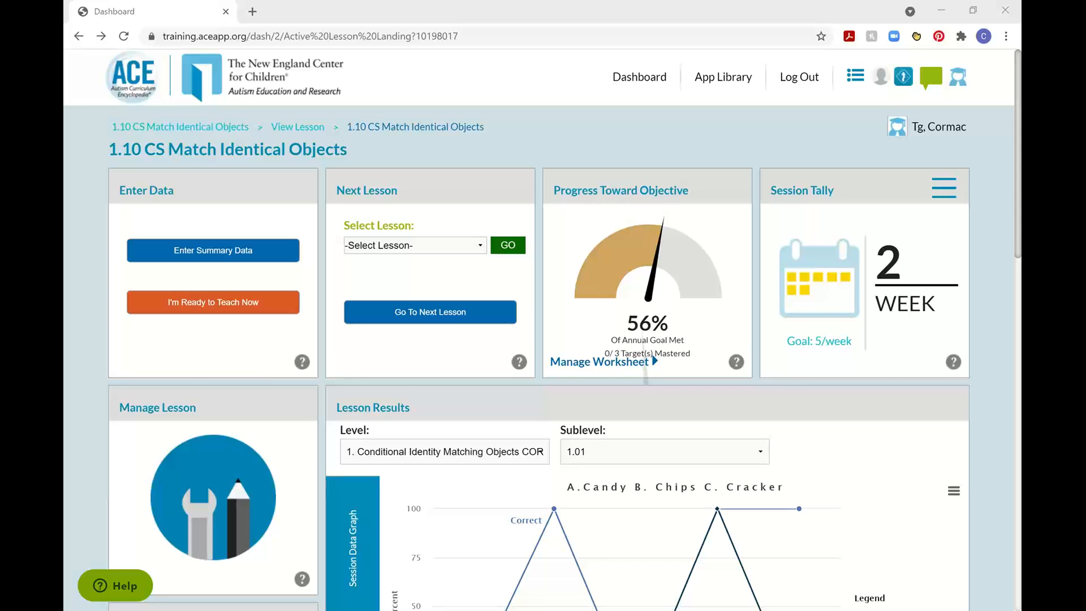
# Go to the Curriculum Dashboard from the Curriculum section of the app list.
pyautogui.click(856, 79)
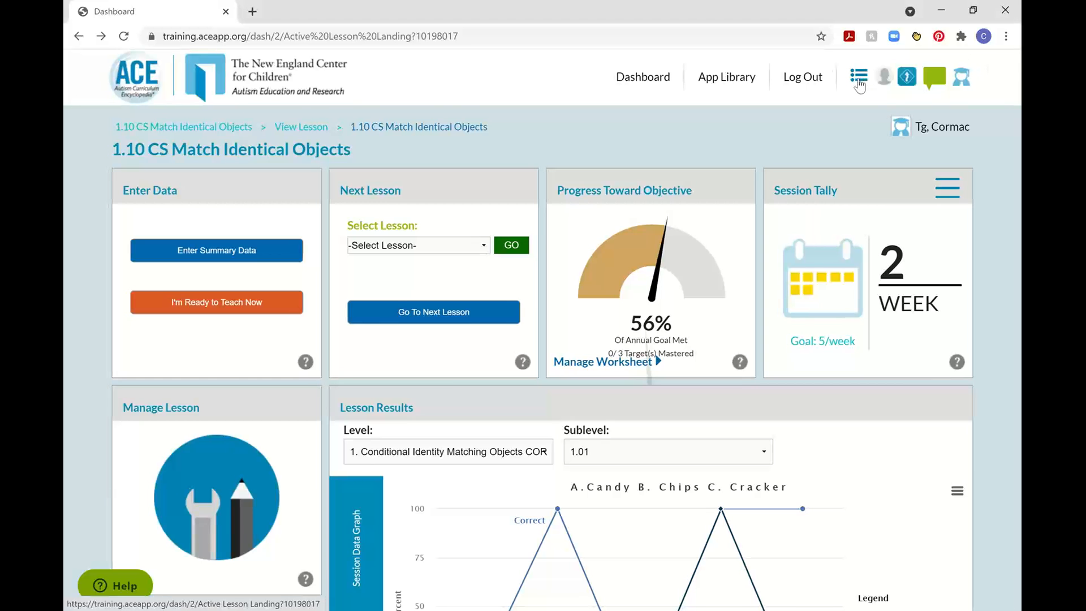
pyautogui.click(858, 79)
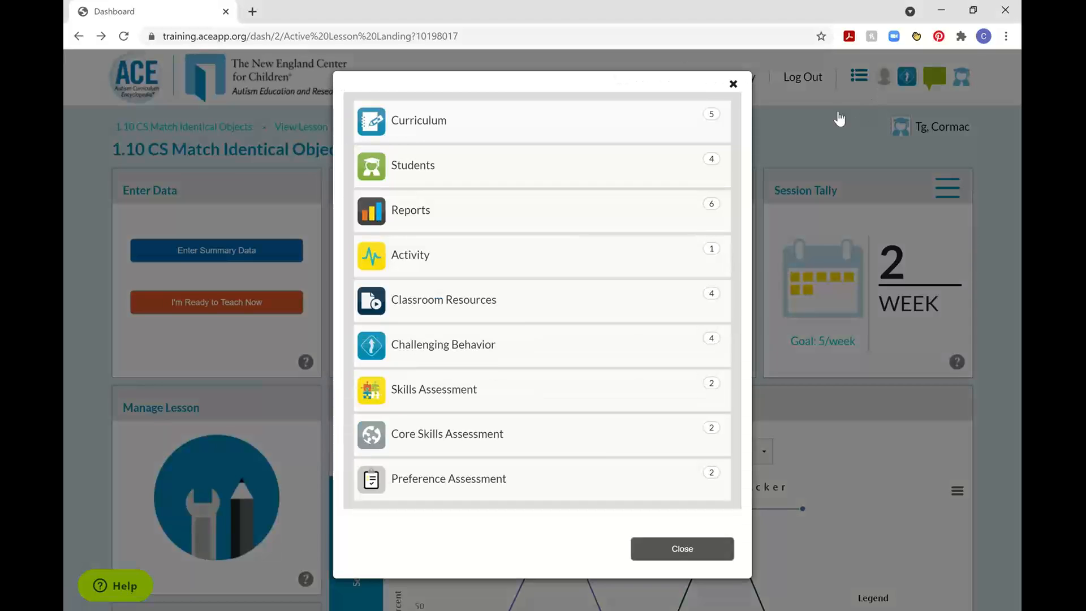
pyautogui.click(531, 128)
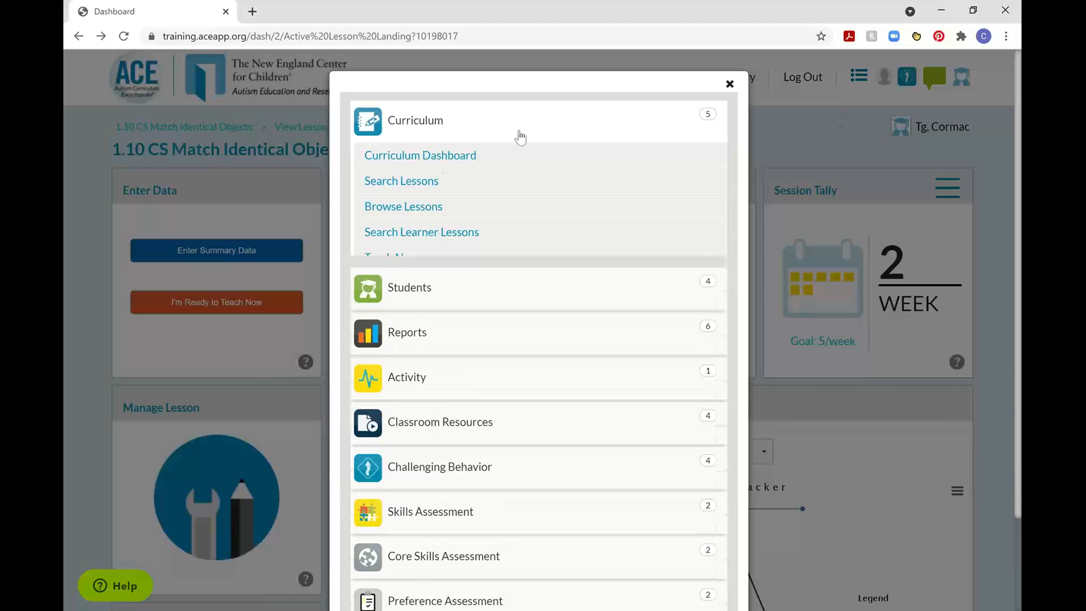
pyautogui.click(451, 164)
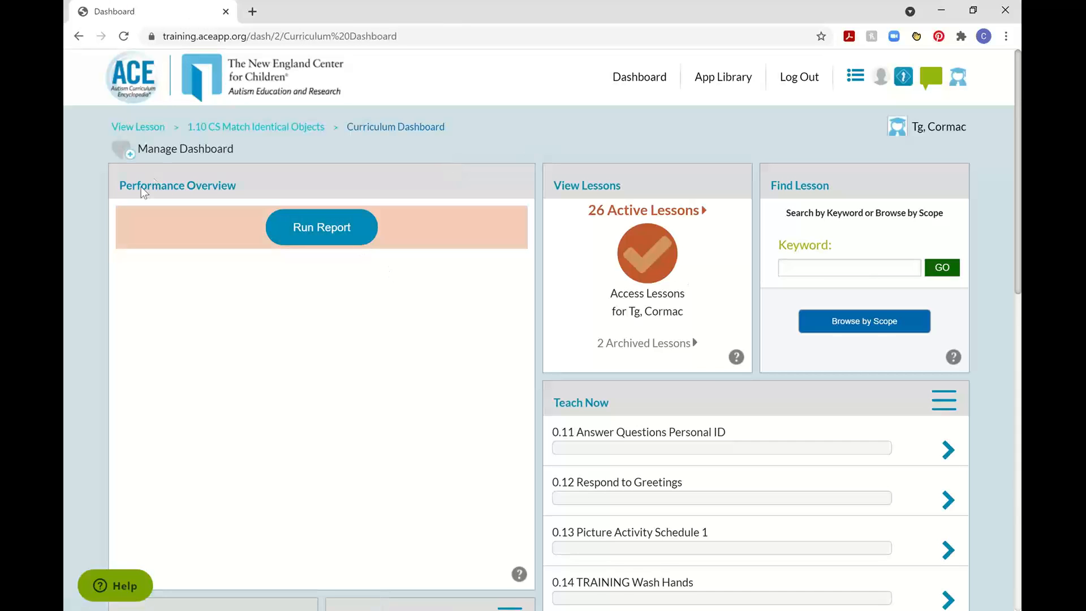
# Run the Performance Overview report and view its Mastered Targets, PTO and Session Tally charts.
pyautogui.moveTo(203, 183); pyautogui.dragTo(158, 180)
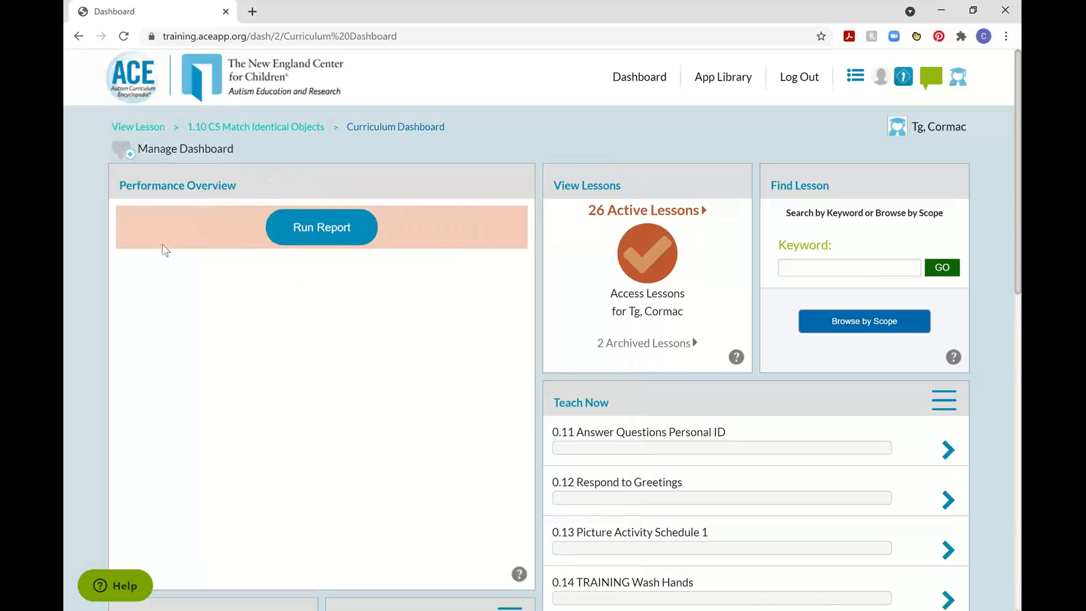
pyautogui.click(330, 226)
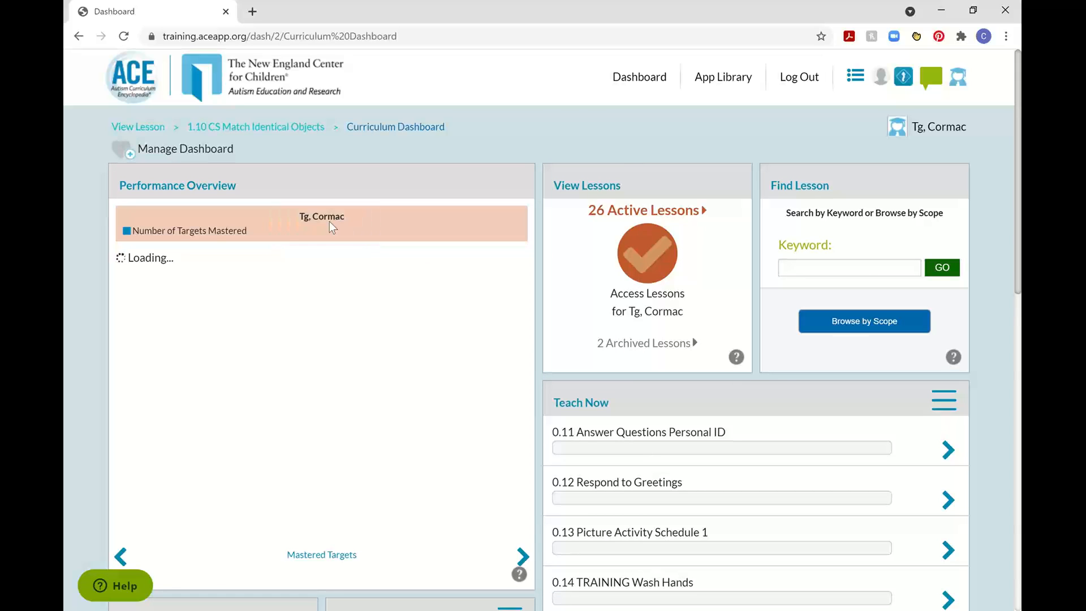
pyautogui.click(522, 557)
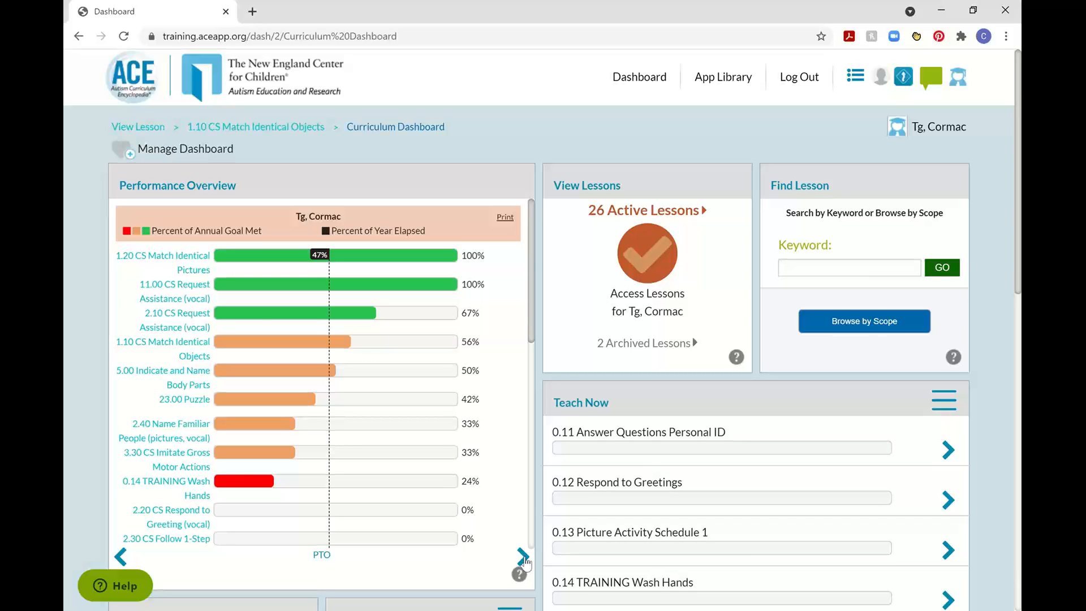
pyautogui.click(523, 560)
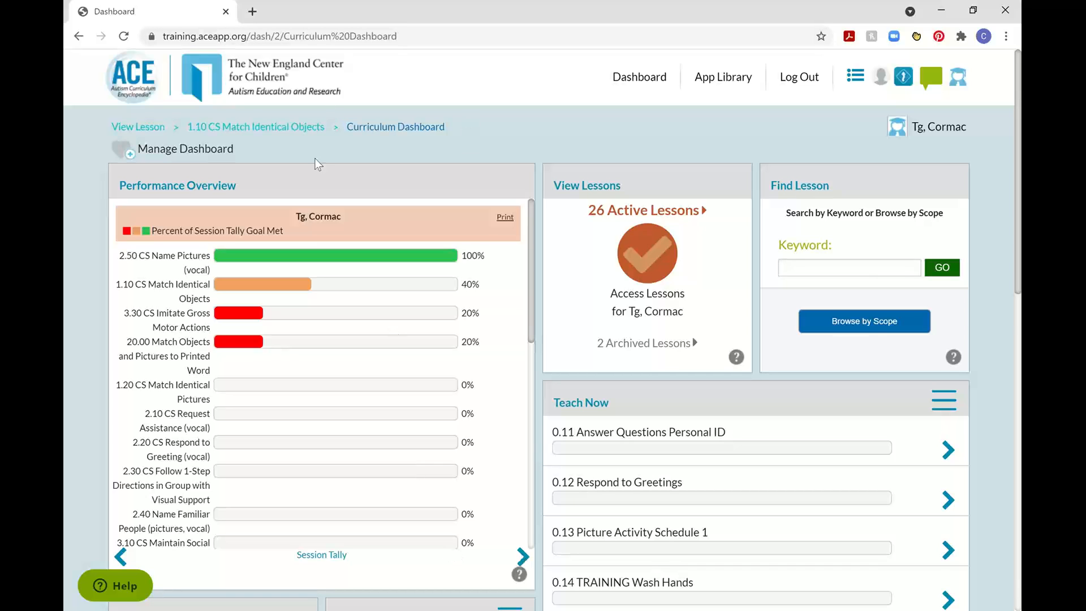
# Return to the 1.10 CS Match Identical Objects lesson and review its results graph and Instruction Summary Report.
pyautogui.click(276, 132)
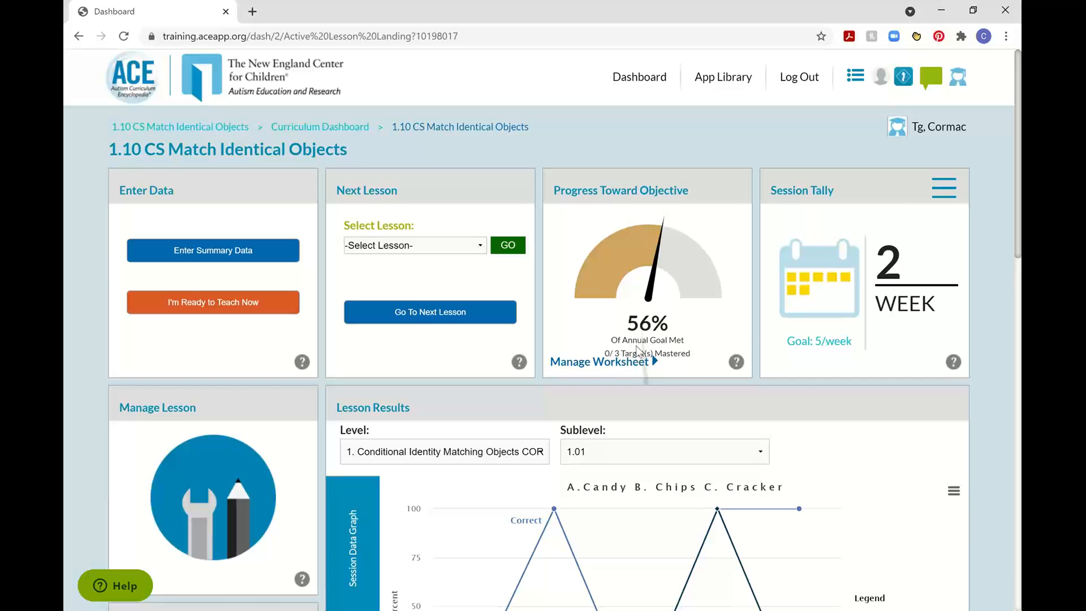
pyautogui.scroll(-15, 996, 401)
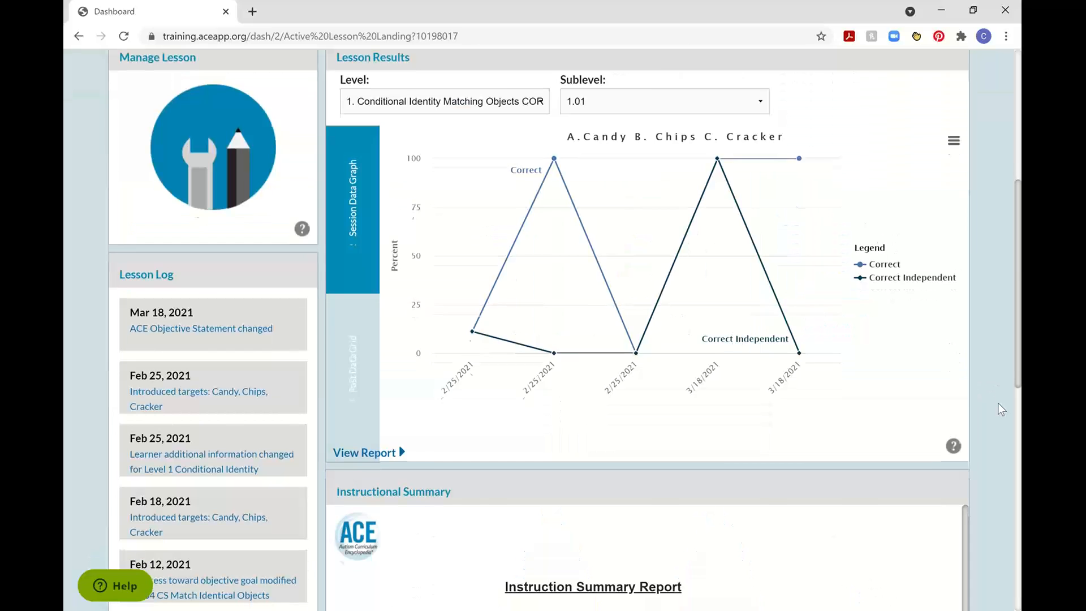
pyautogui.scroll(-1, 738, 251)
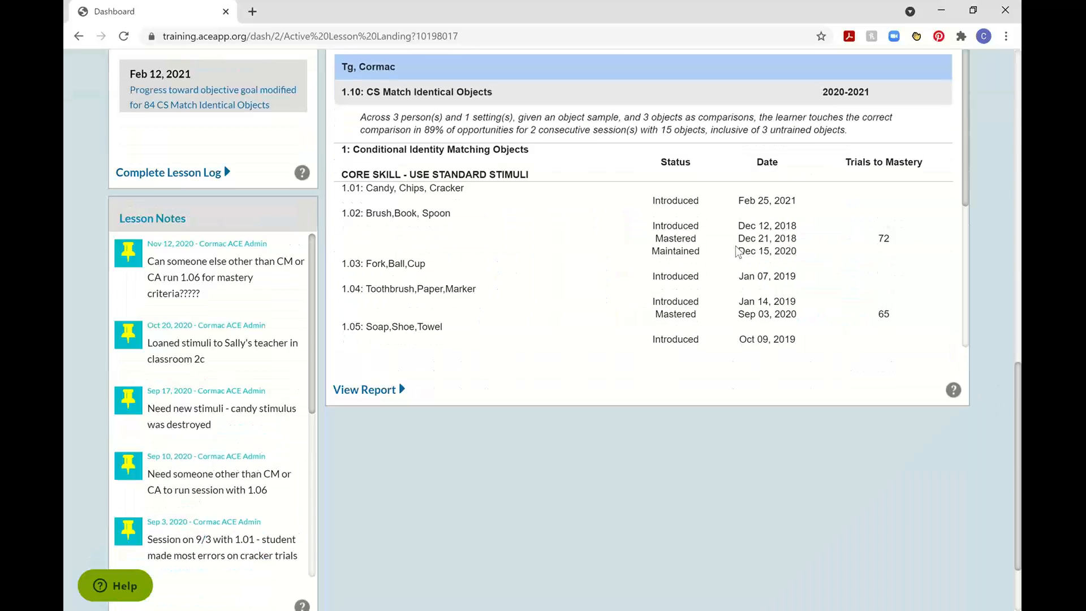
pyautogui.scroll(-1, 738, 252)
pyautogui.scroll(2, 738, 251)
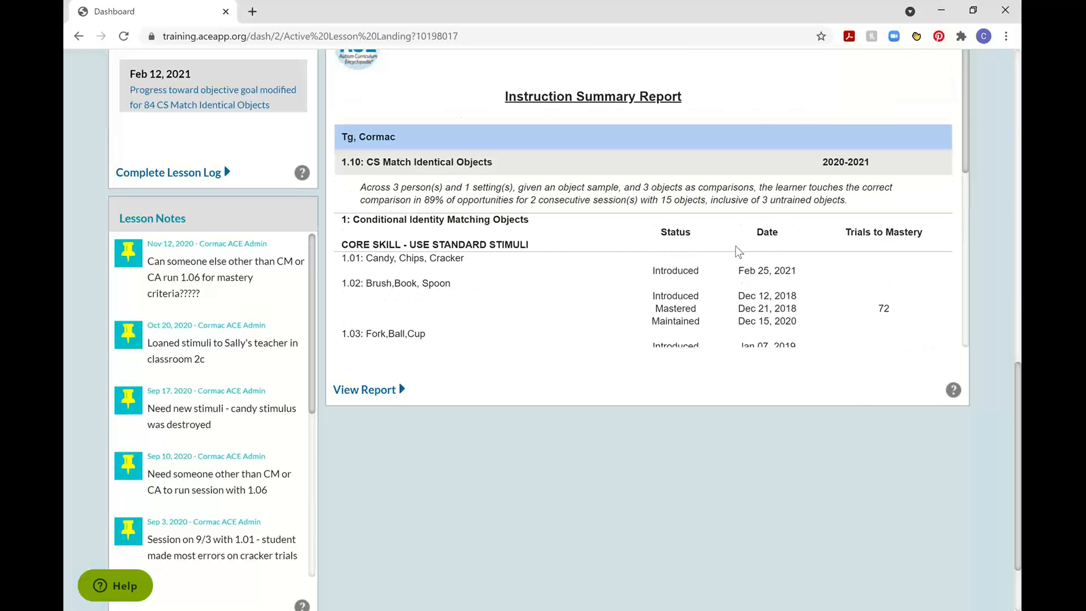
pyautogui.scroll(-2, 738, 252)
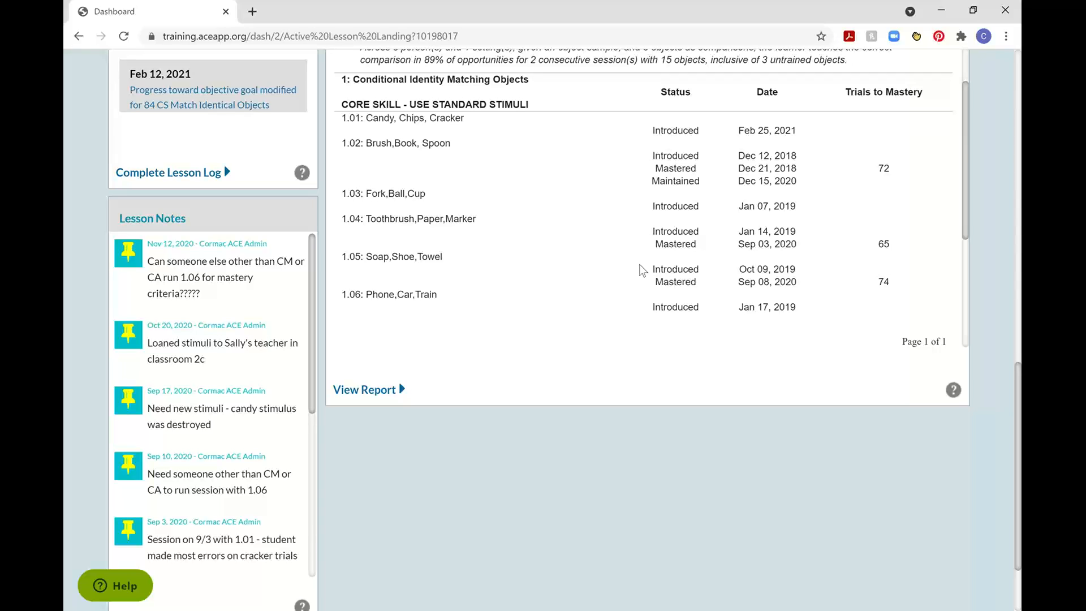
pyautogui.scroll(6, 989, 320)
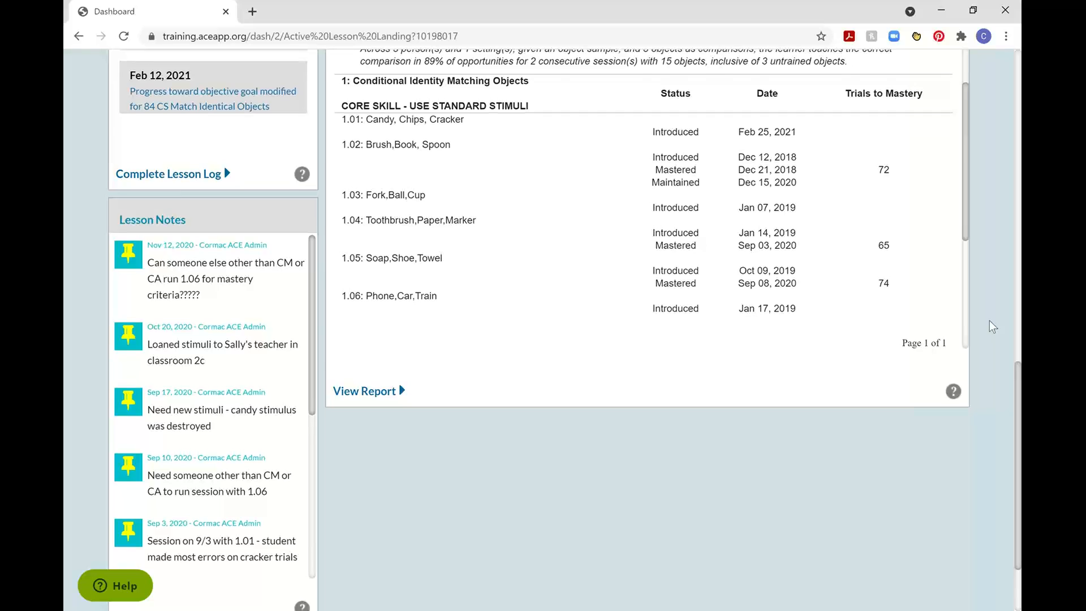
pyautogui.scroll(6, 990, 320)
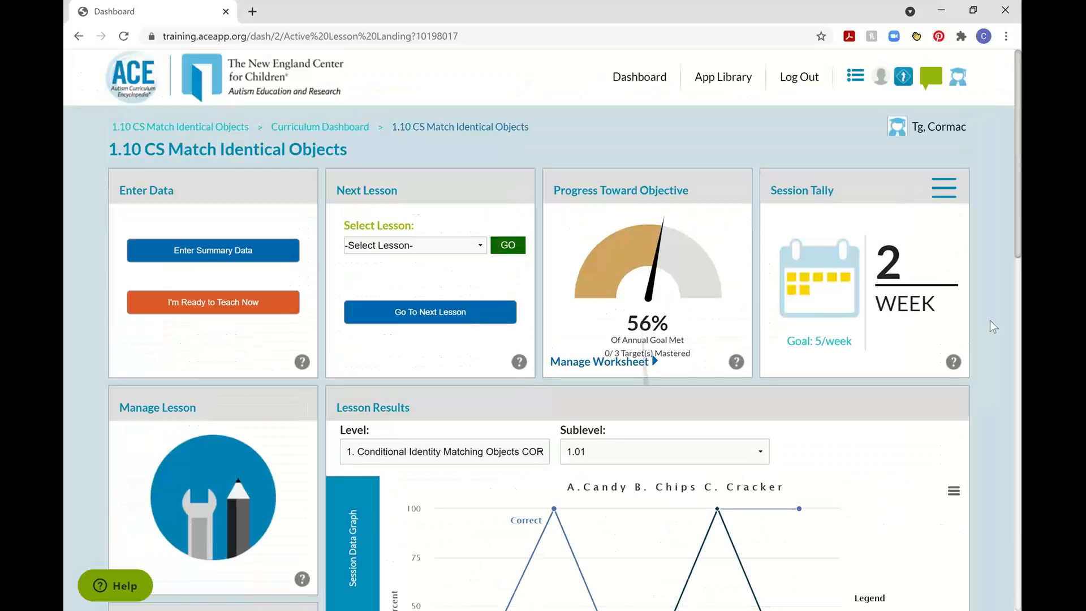
# Open the Progress Toward Objective worksheet and check the mastery criteria, number of learning targets and the alert beside the targets being taught.
pyautogui.click(602, 366)
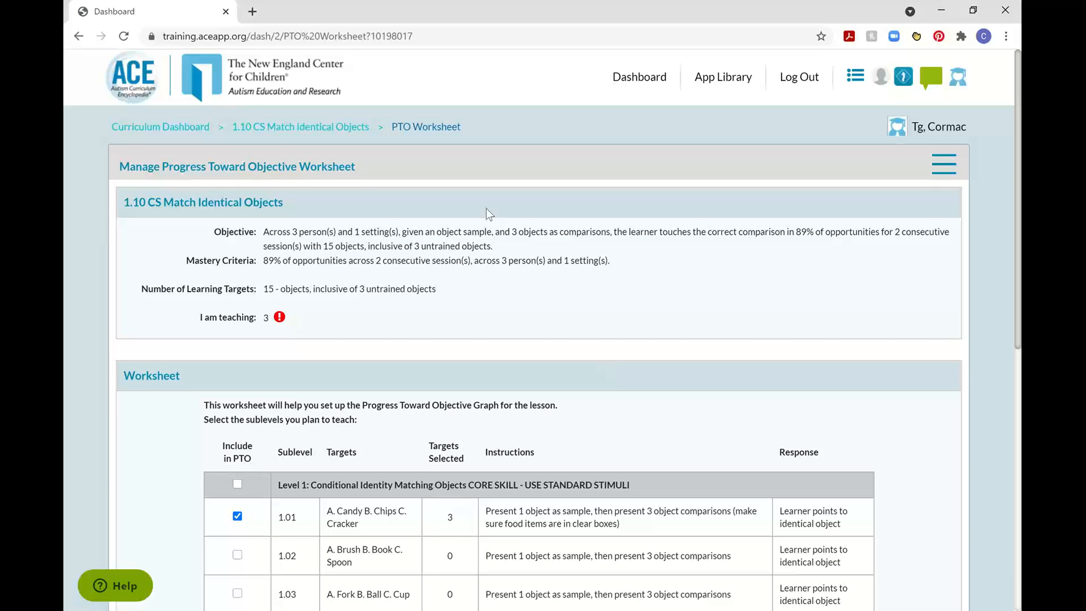
pyautogui.moveTo(493, 248); pyautogui.dragTo(623, 262)
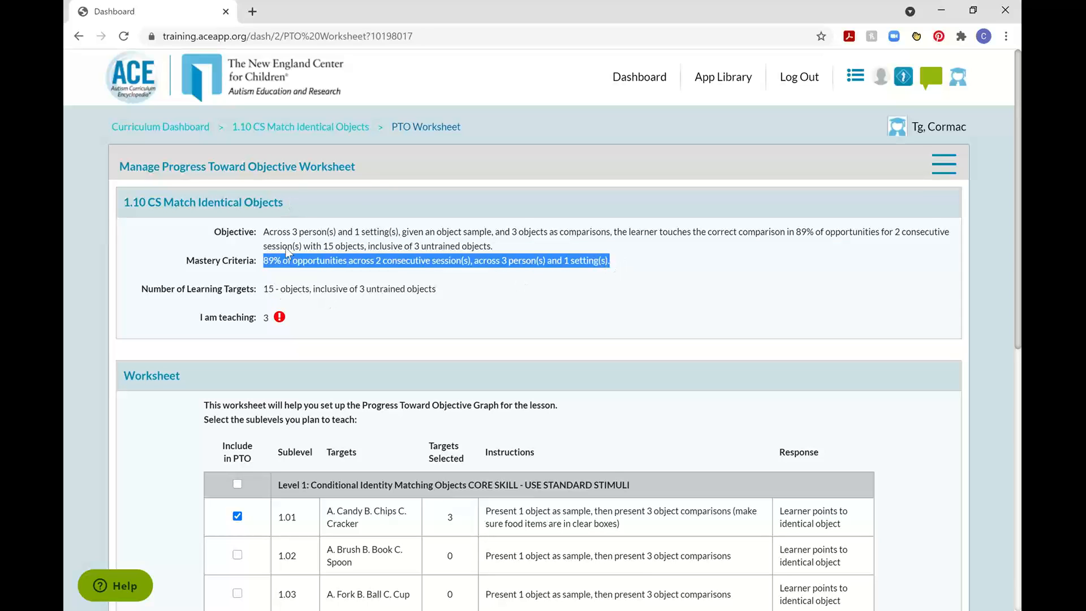
pyautogui.moveTo(262, 290); pyautogui.dragTo(420, 294)
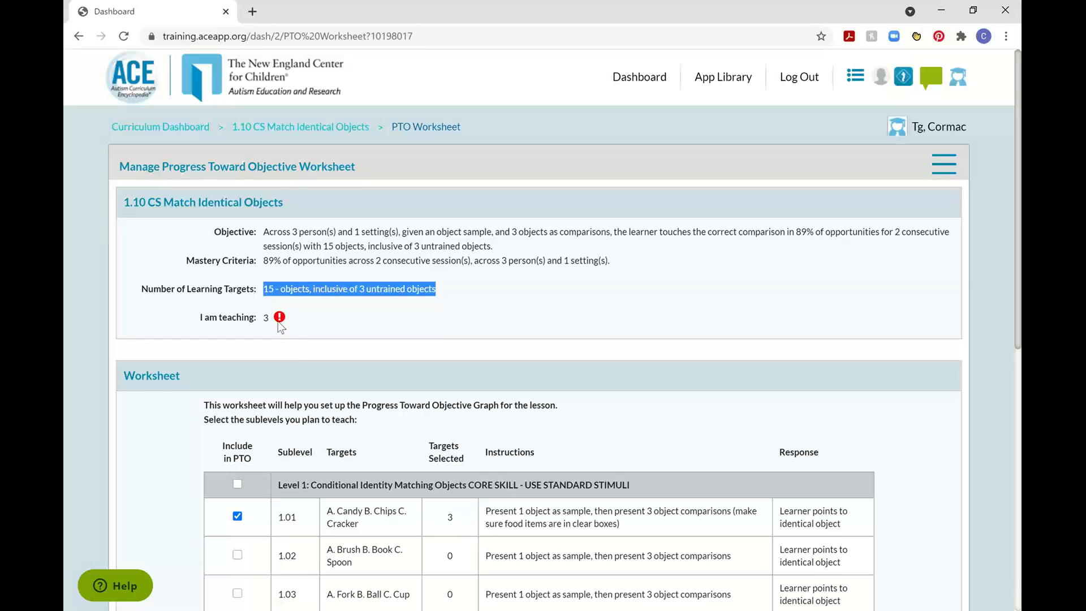
pyautogui.moveTo(280, 320)
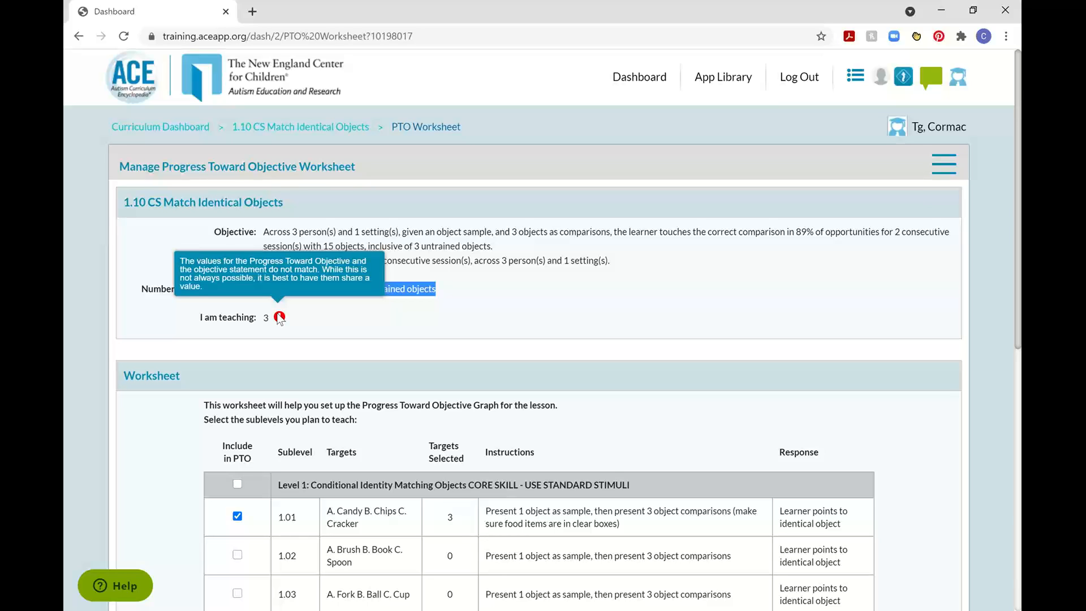
# Include sublevels 1.02, 1.03, 1.04 and 1.05 in the Progress Toward Objective and save the worksheet.
pyautogui.scroll(-5, 160, 459)
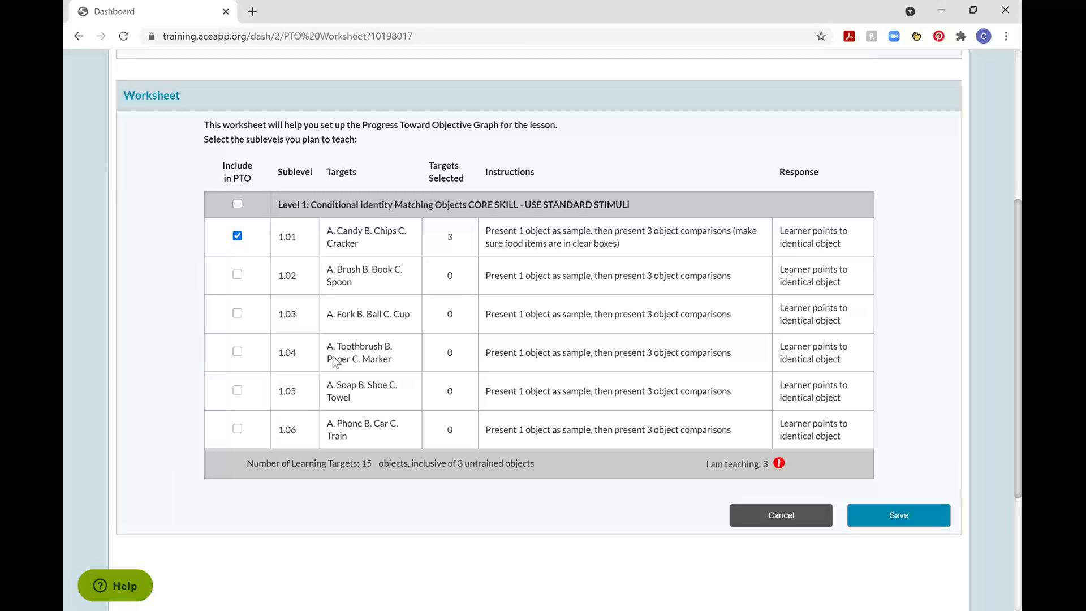
pyautogui.click(238, 276)
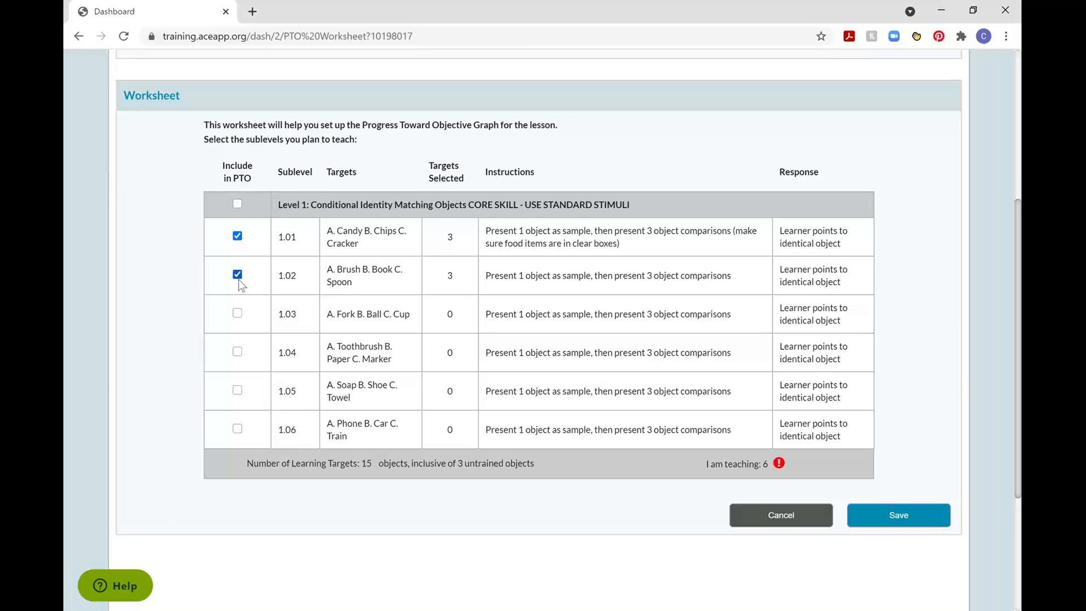
pyautogui.click(238, 315)
pyautogui.click(238, 353)
pyautogui.click(237, 390)
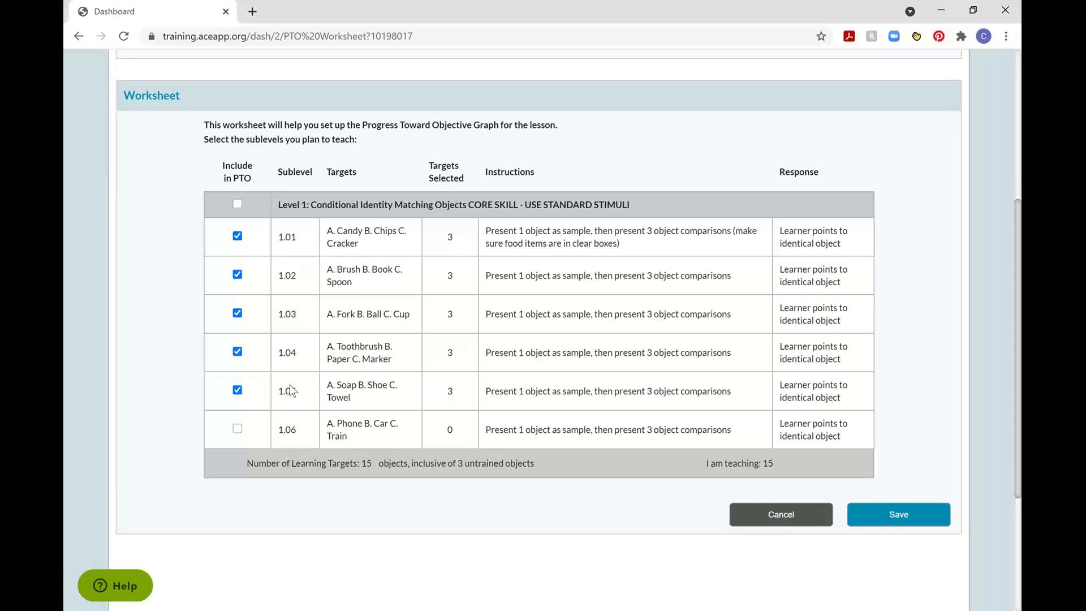
pyautogui.scroll(3, 300, 386)
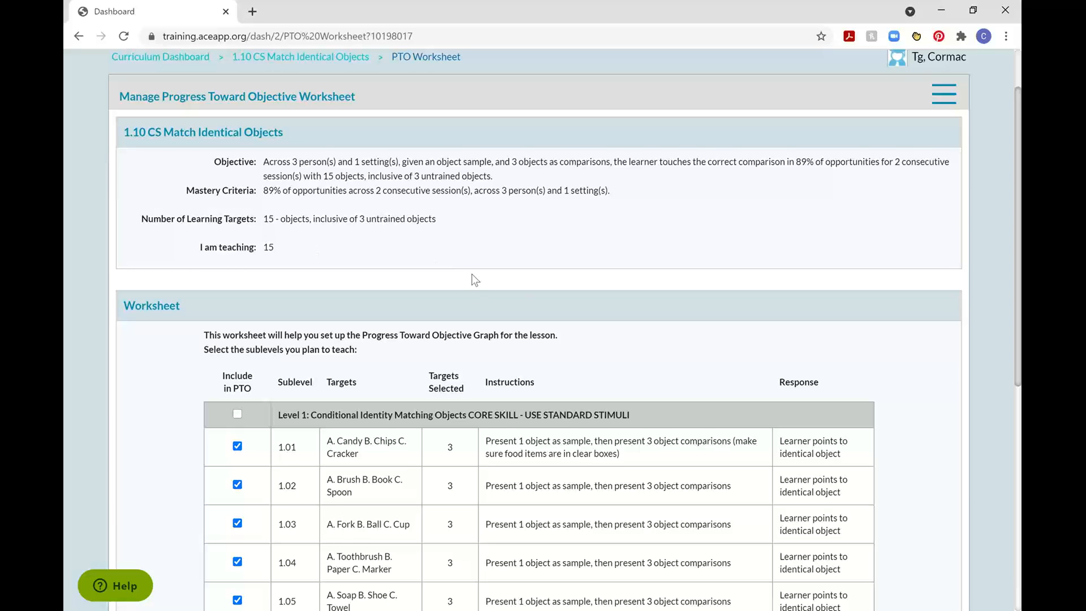
pyautogui.scroll(-6, 472, 279)
pyautogui.click(914, 384)
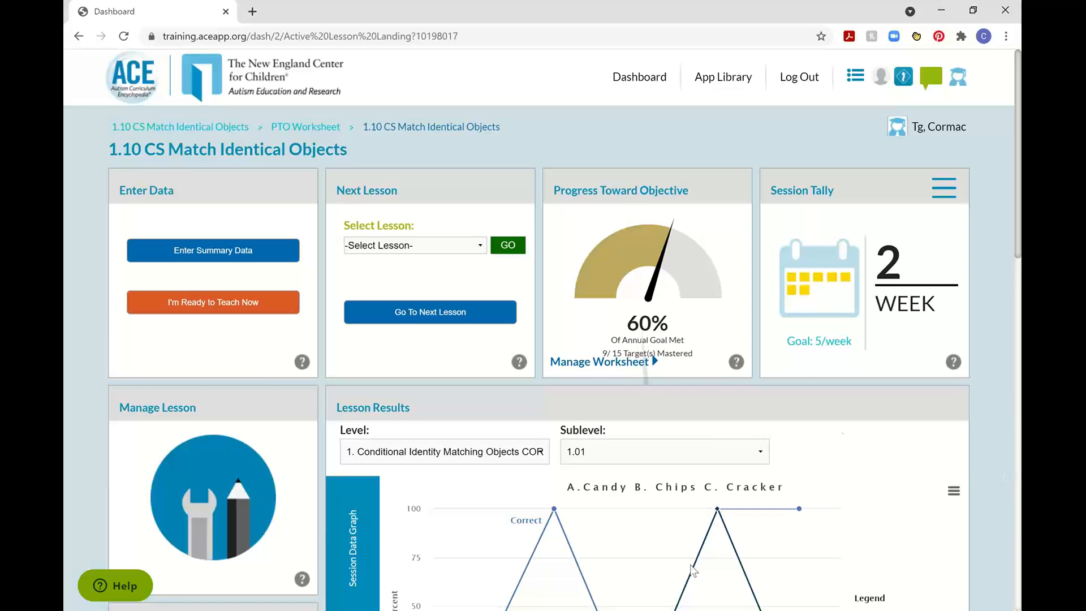
# Include sublevel 1.06 in the Progress Toward Objective worksheet, check the alert beside the targets being taught and save.
pyautogui.click(595, 362)
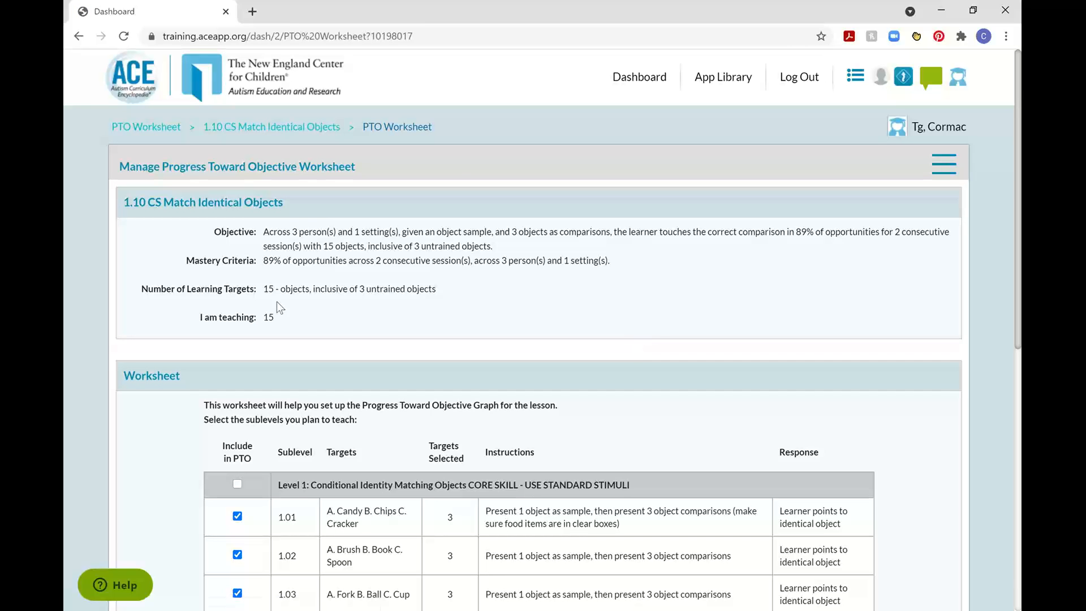
pyautogui.moveTo(263, 290); pyautogui.dragTo(310, 294)
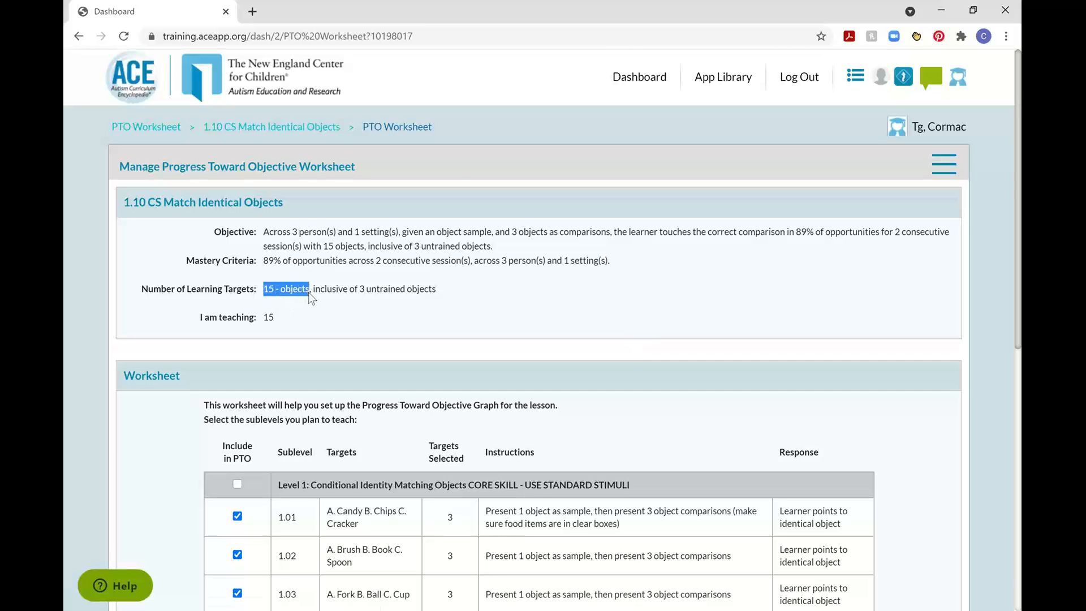
pyautogui.scroll(-5, 174, 405)
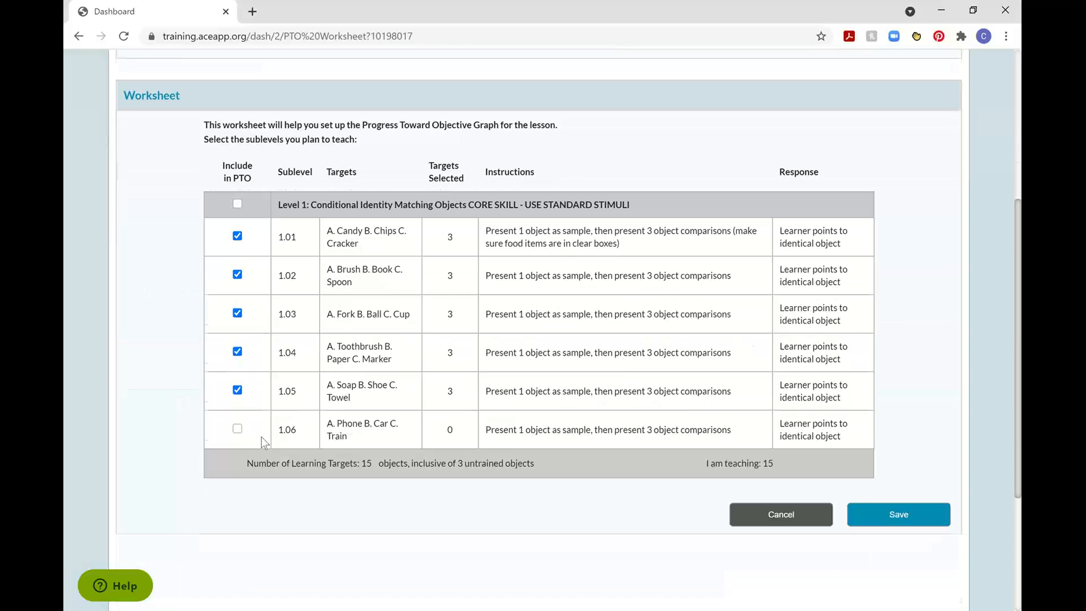
pyautogui.click(238, 430)
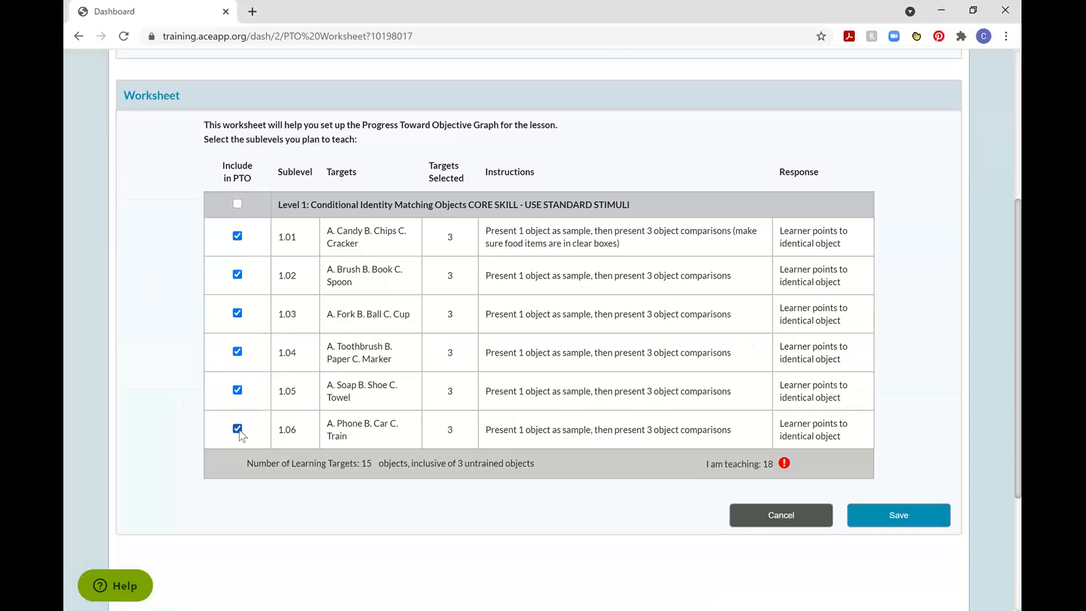
pyautogui.scroll(5, 253, 432)
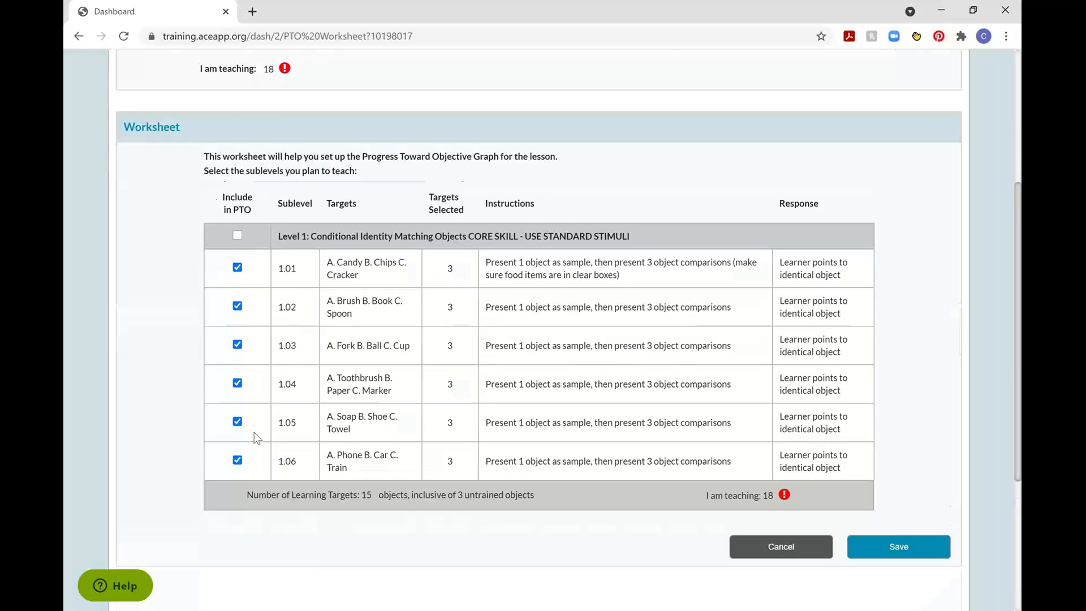
pyautogui.moveTo(202, 319); pyautogui.dragTo(276, 331)
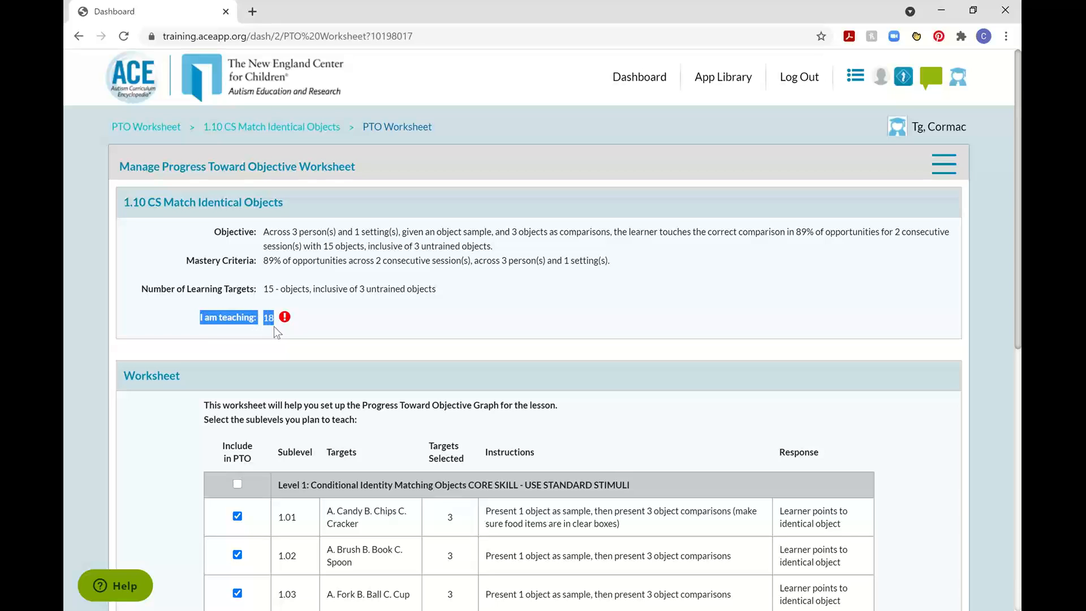
pyautogui.moveTo(286, 319)
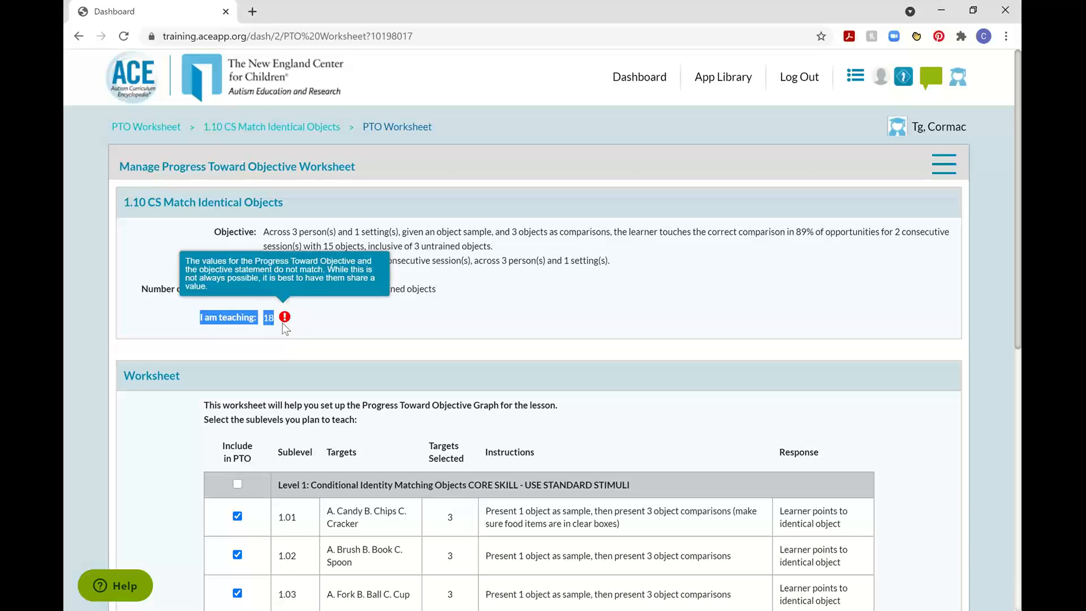
pyautogui.click(885, 334)
pyautogui.scroll(-5, 892, 338)
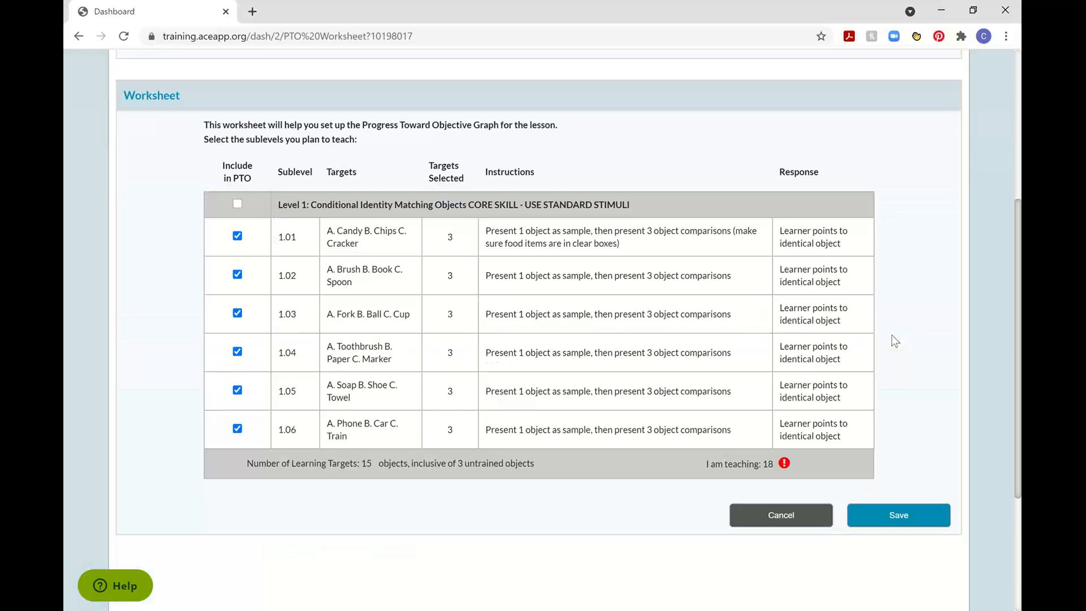
pyautogui.scroll(-3, 892, 335)
pyautogui.click(916, 378)
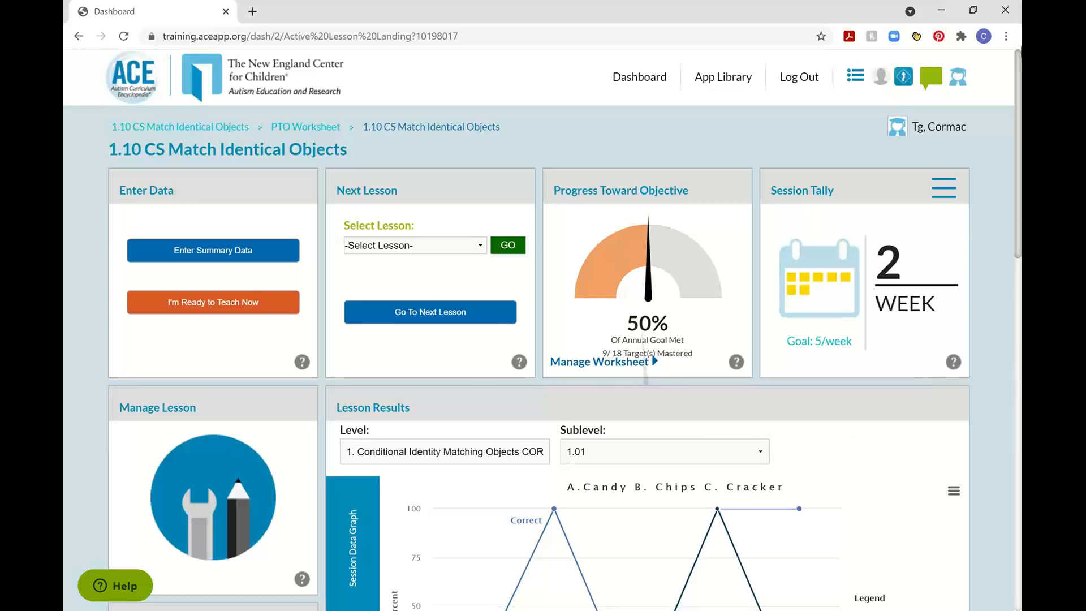
# Exclude sublevels 1.05 and 1.06 from the Progress Toward Objective and save the worksheet.
pyautogui.click(594, 363)
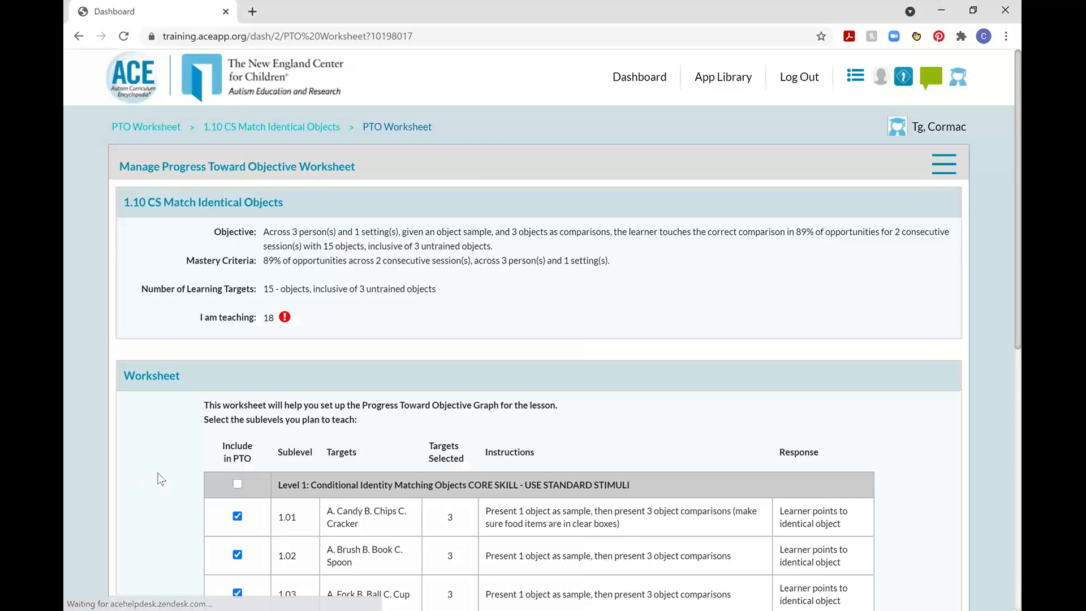
pyautogui.scroll(-5, 170, 475)
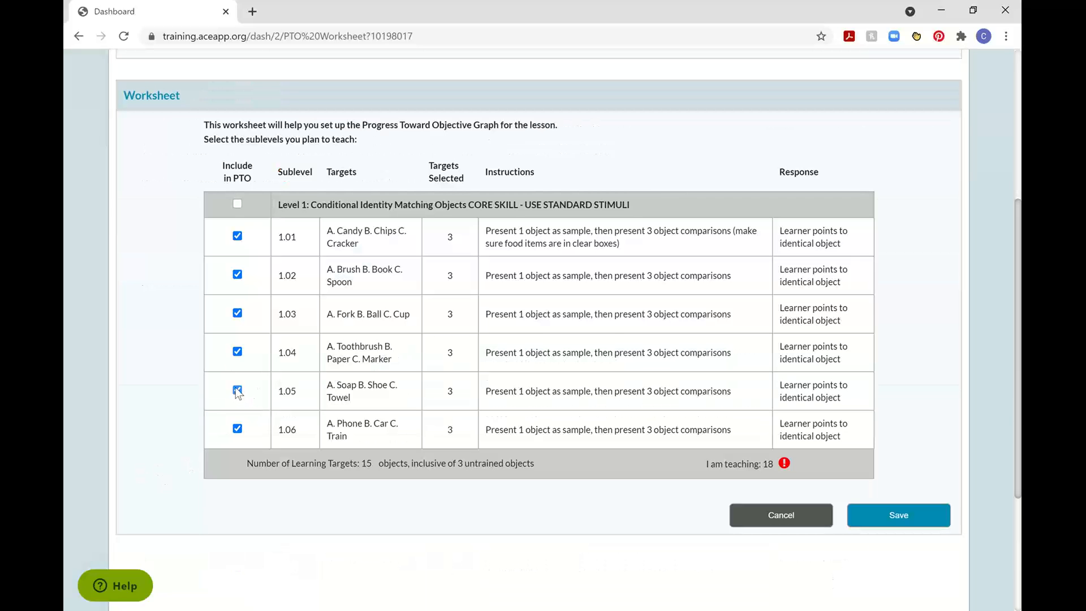
pyautogui.click(237, 391)
pyautogui.click(238, 428)
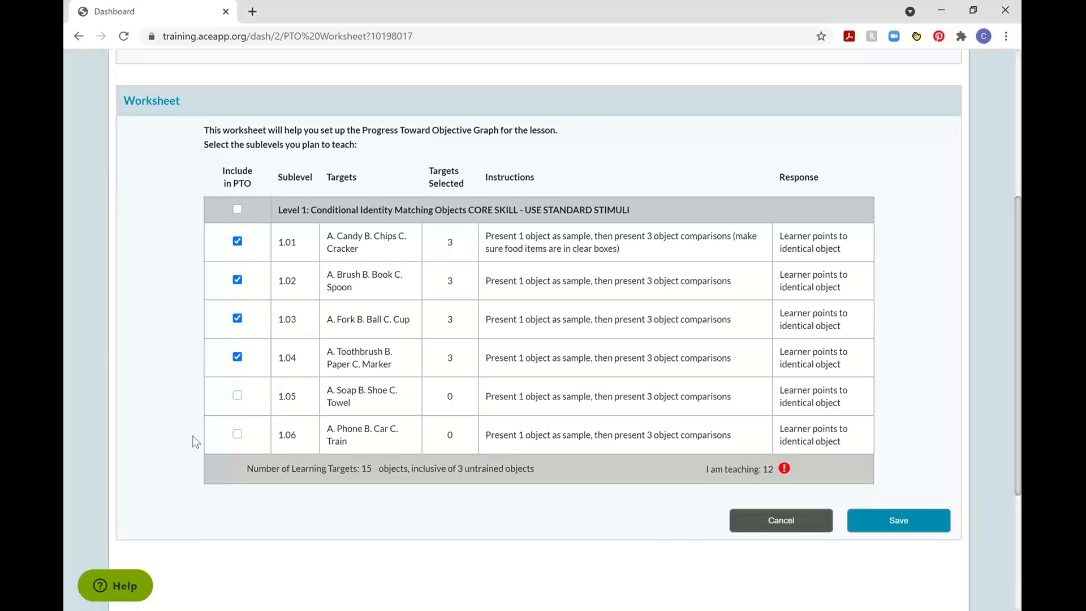
pyautogui.scroll(5, 193, 436)
pyautogui.scroll(-1, 909, 373)
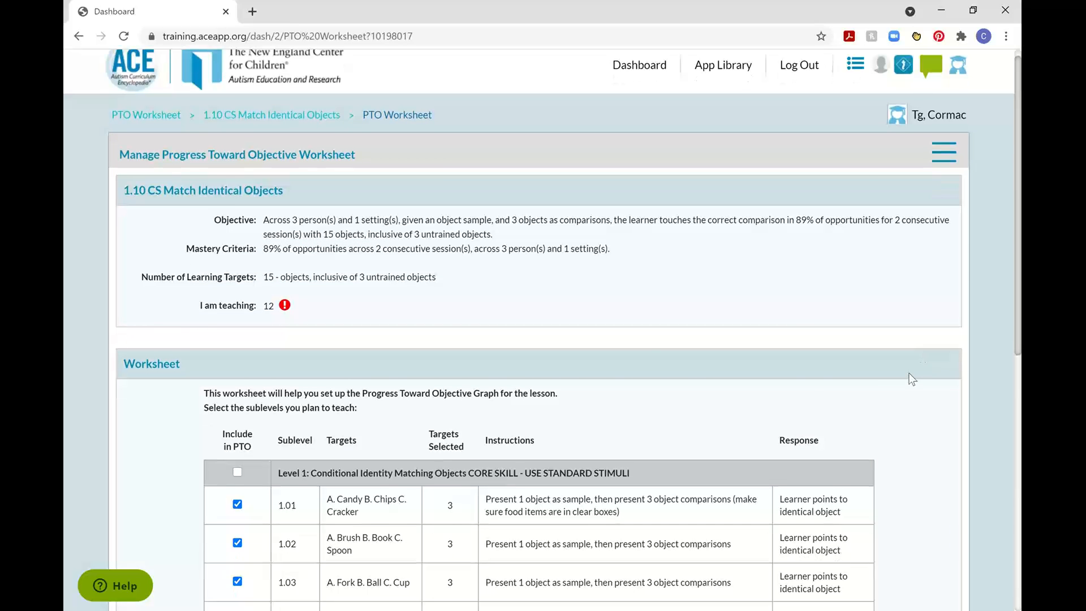
pyautogui.scroll(-6, 913, 396)
pyautogui.click(905, 444)
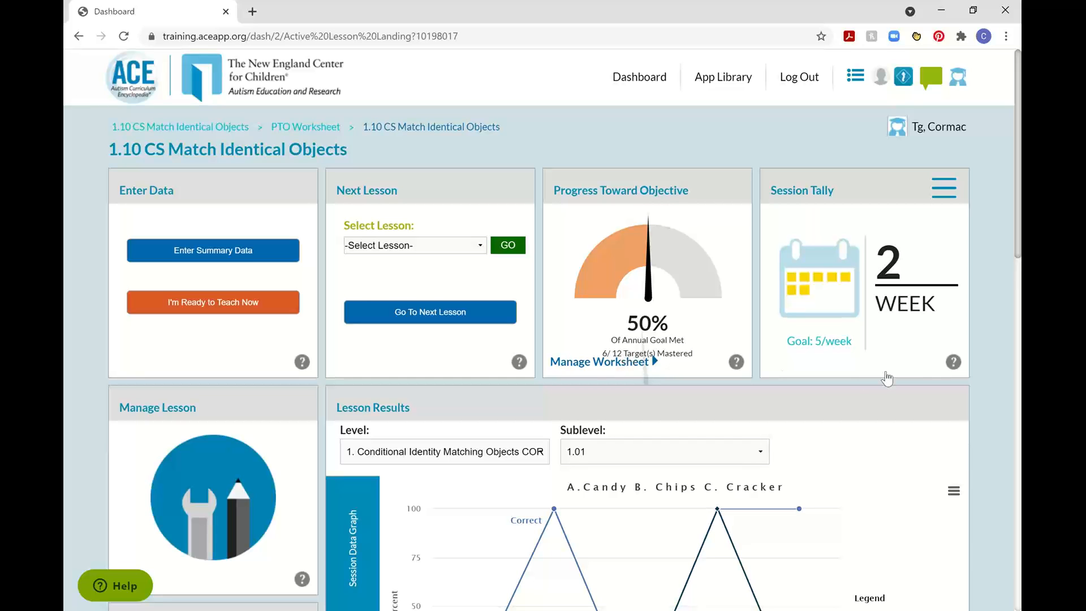
# Review the Instruction Summary Report's introduced and mastered dates for sublevel 1.05 Soap, Shoe, Towel.
pyautogui.scroll(-15, 999, 354)
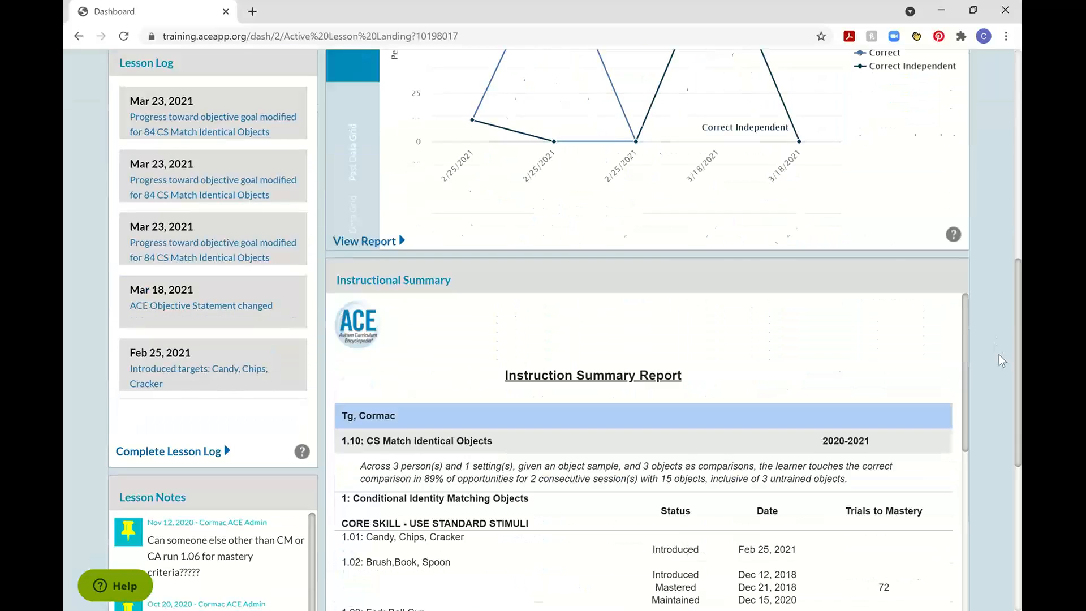
pyautogui.scroll(-3, 668, 336)
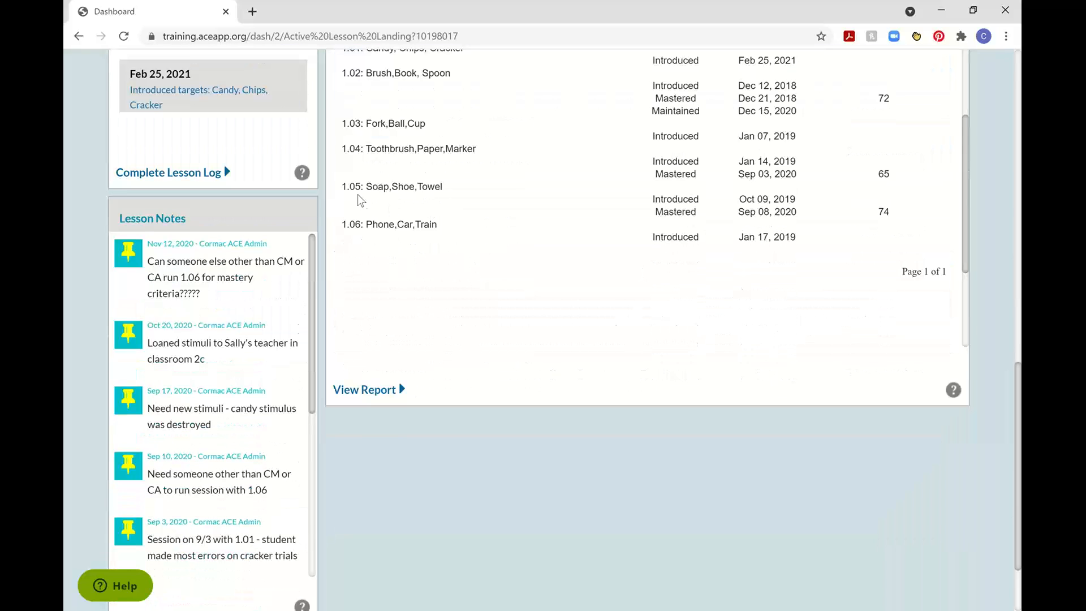
pyautogui.moveTo(343, 187); pyautogui.dragTo(891, 215)
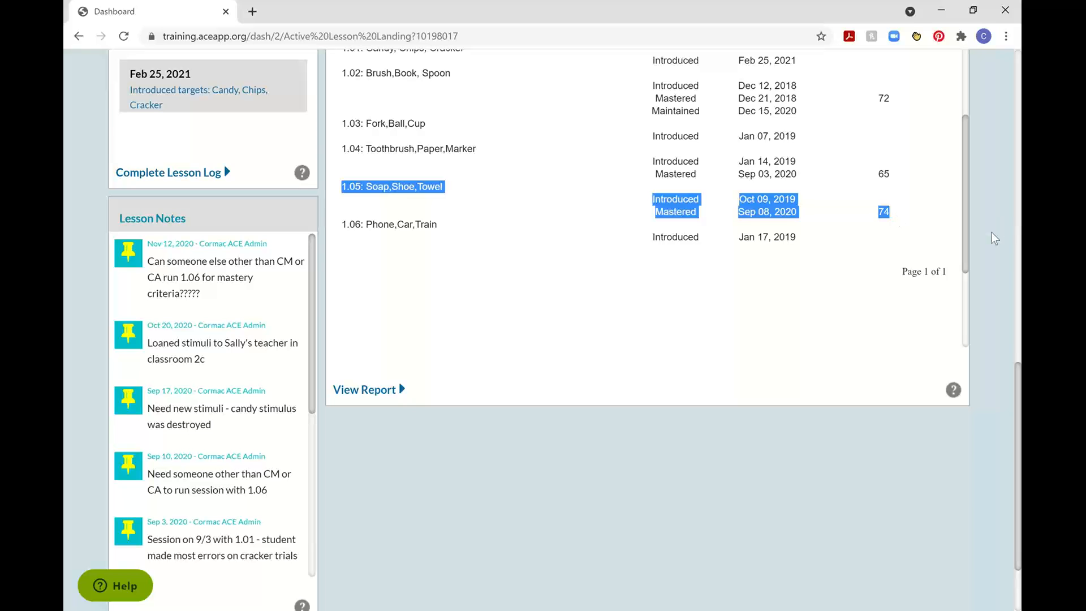
pyautogui.click(989, 256)
pyautogui.scroll(6, 988, 254)
pyautogui.scroll(9, 990, 256)
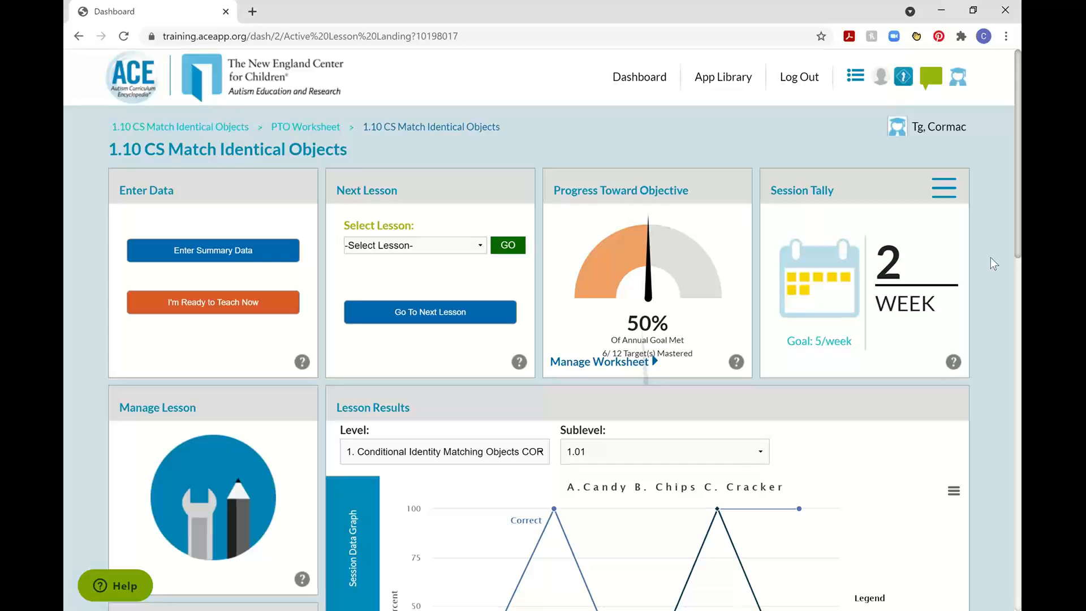
# Include only sublevel 1.01 in the Progress Toward Objective worksheet and save it.
pyautogui.click(617, 368)
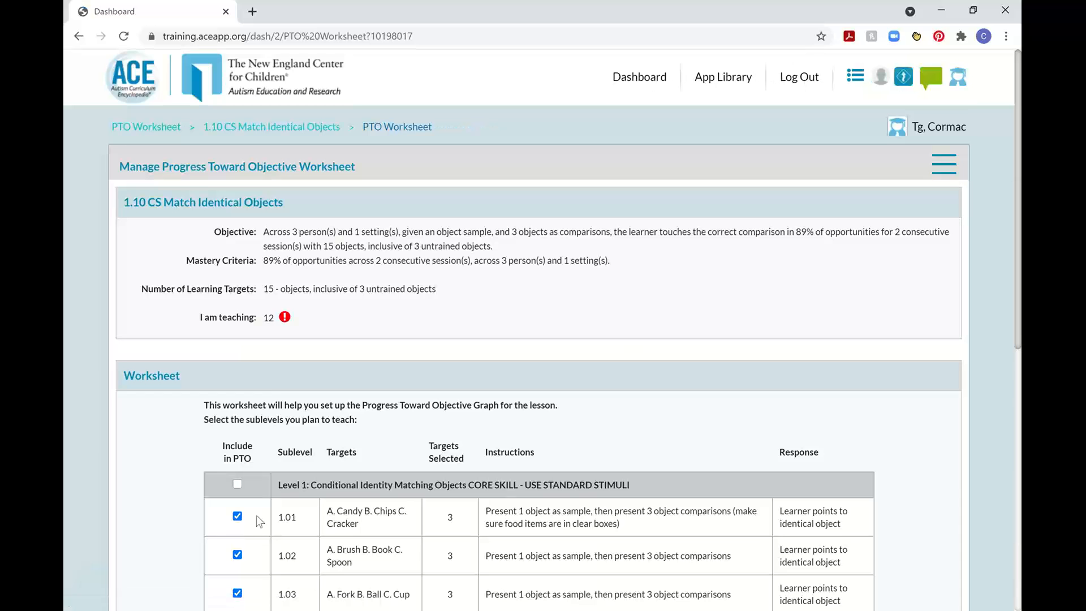
pyautogui.scroll(-5, 161, 512)
pyautogui.click(237, 203)
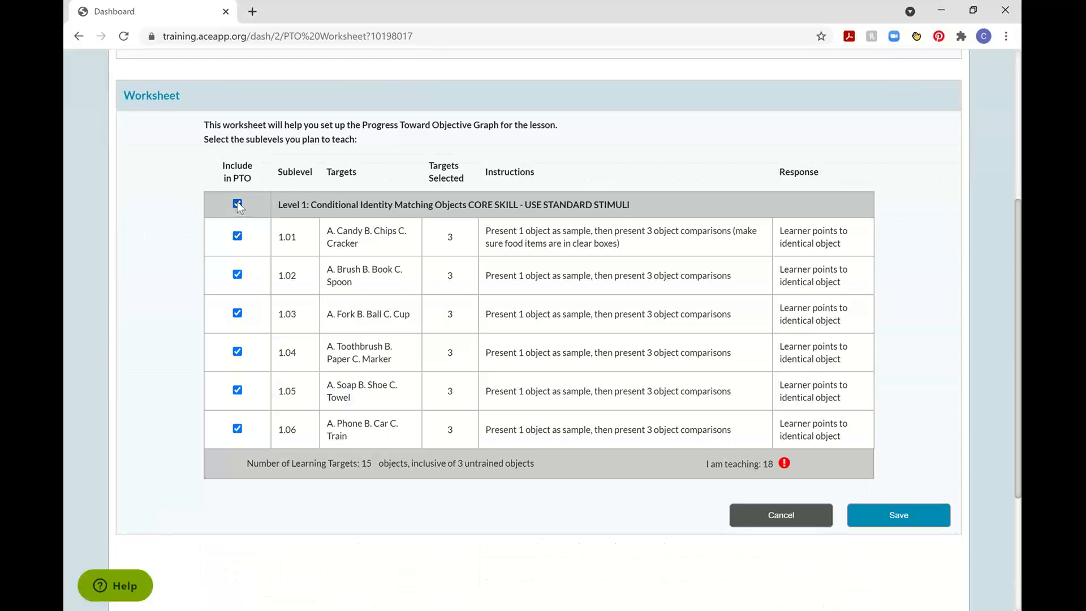
pyautogui.click(237, 203)
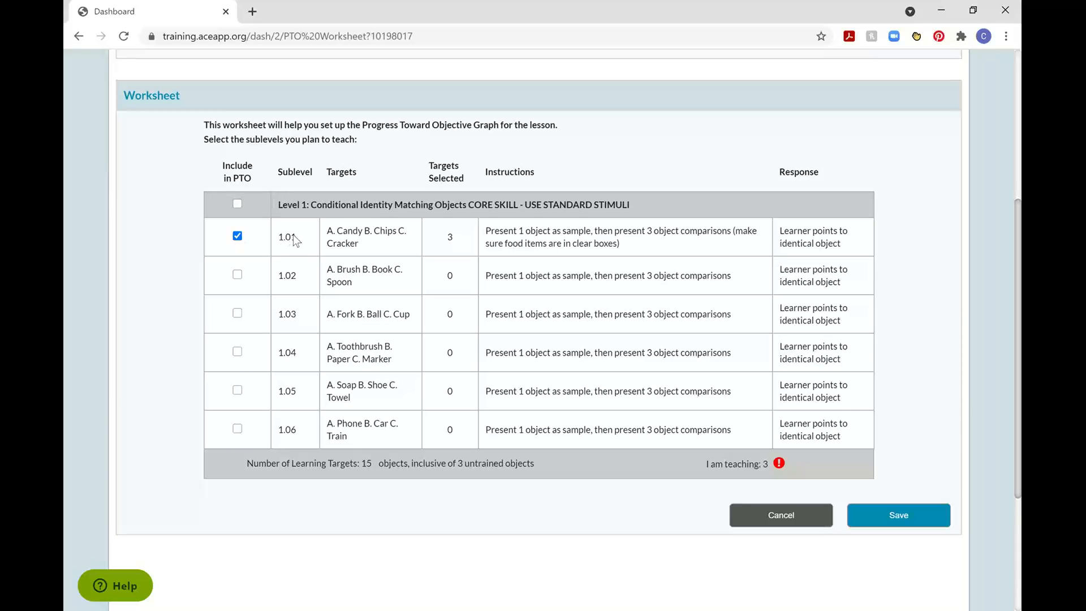
pyautogui.click(920, 517)
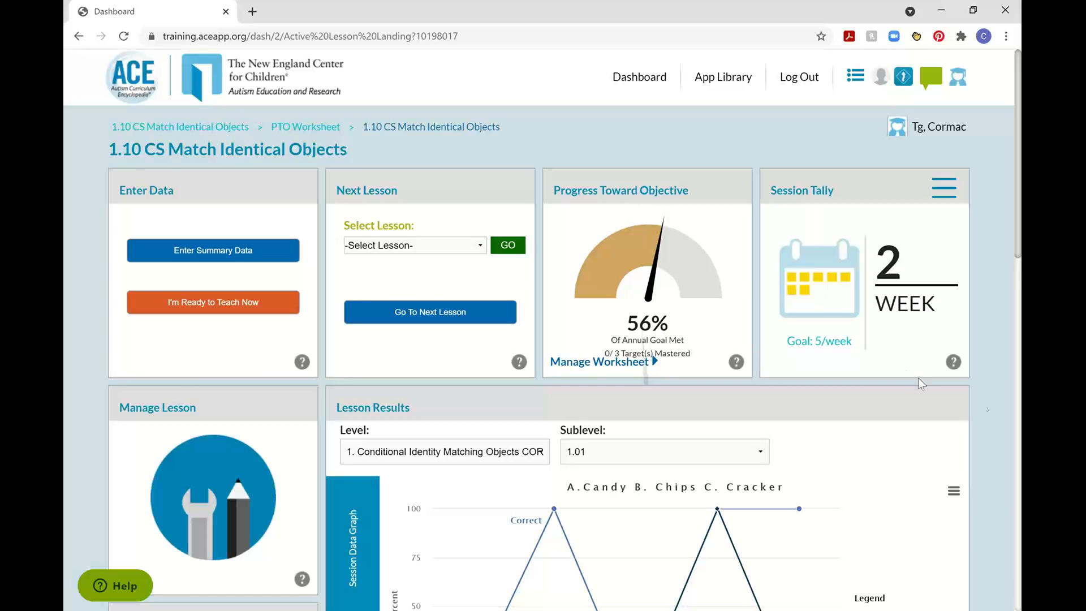
# Examine the session data graph and the Past Data Grid for sublevel 1.01 in the lesson results.
pyautogui.scroll(-5, 1000, 412)
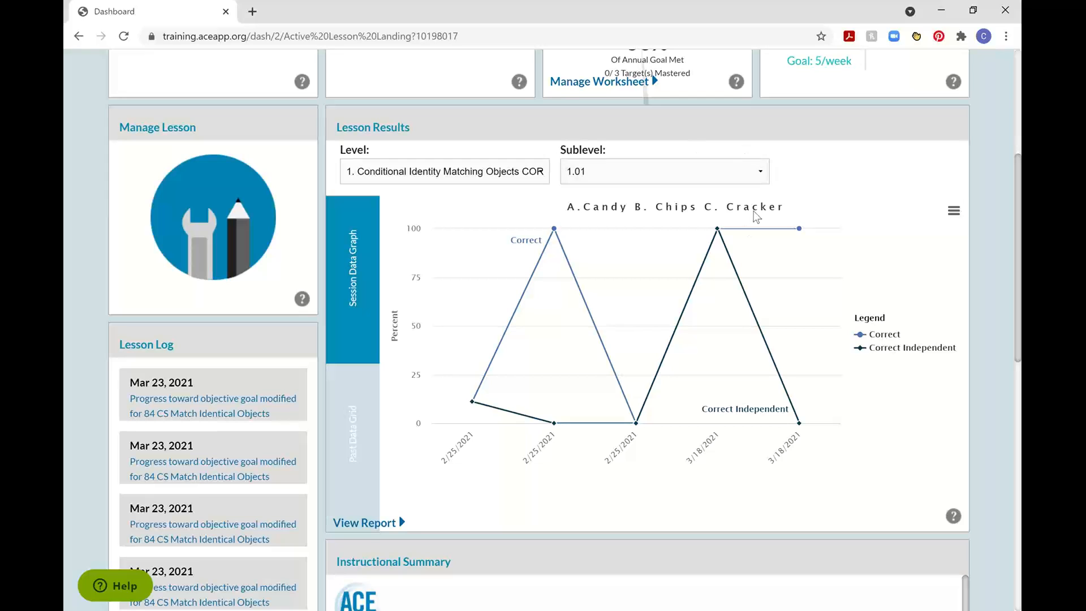
pyautogui.click(353, 461)
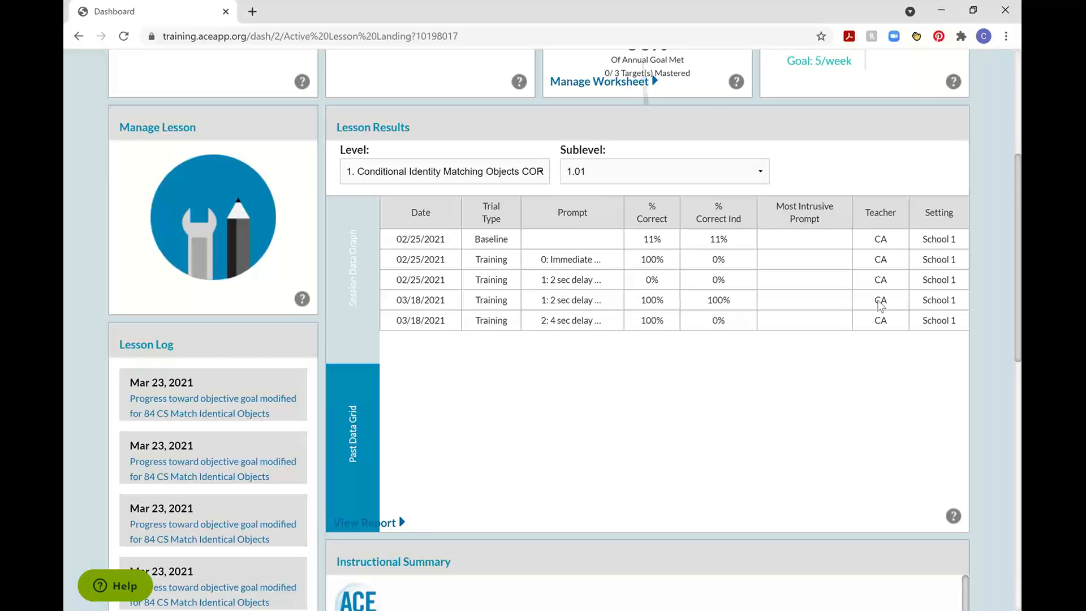
pyautogui.scroll(5, 881, 306)
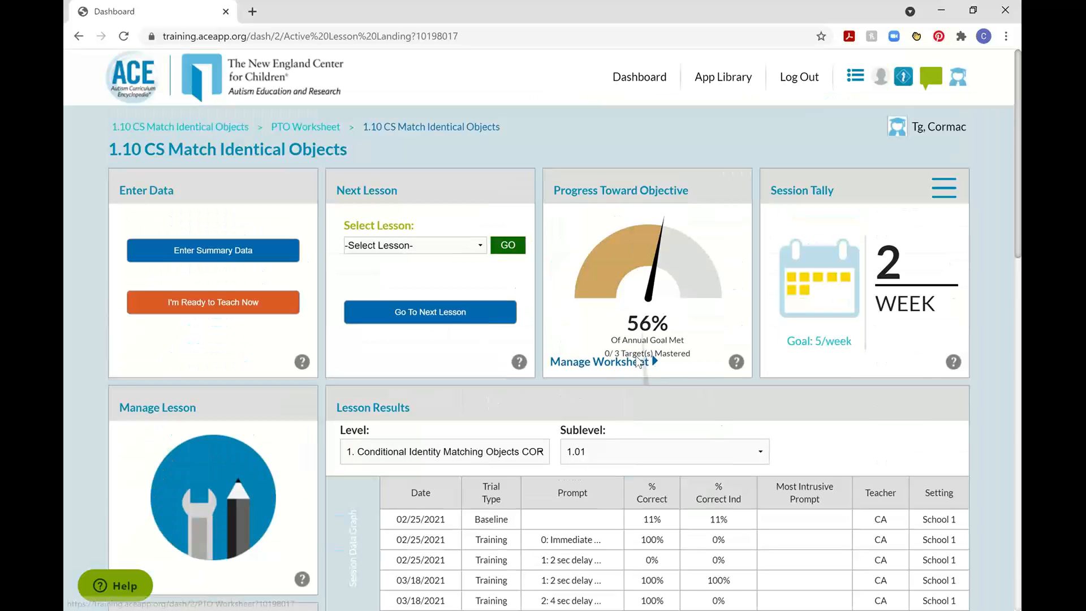
# Reopen the Progress Toward Objective worksheet, examine the objective's consecutive-sessions requirement and save the worksheet as it is.
pyautogui.click(636, 359)
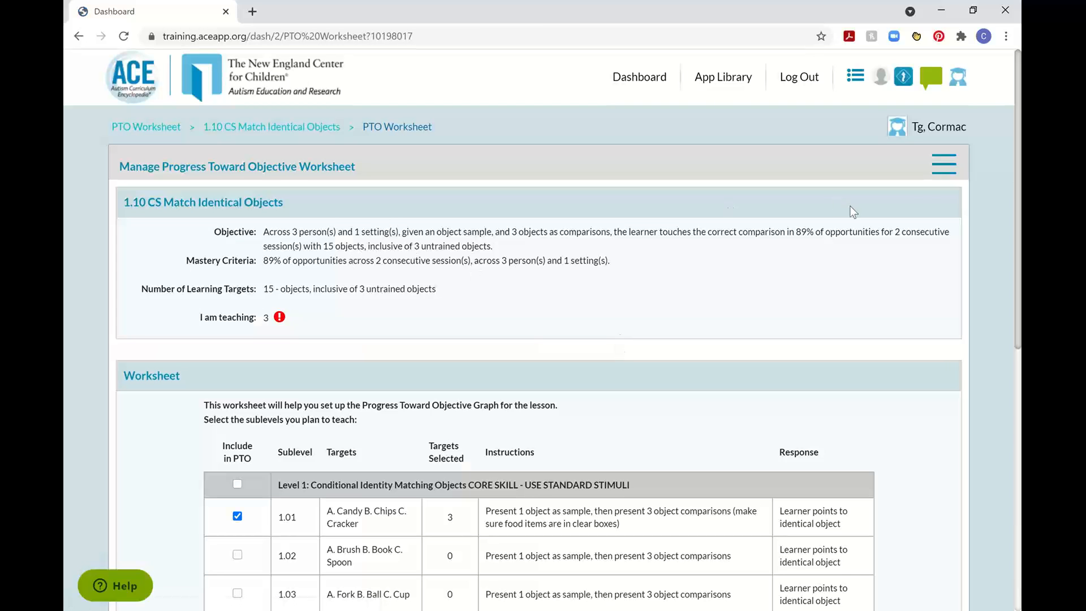
pyautogui.moveTo(895, 233); pyautogui.dragTo(304, 256)
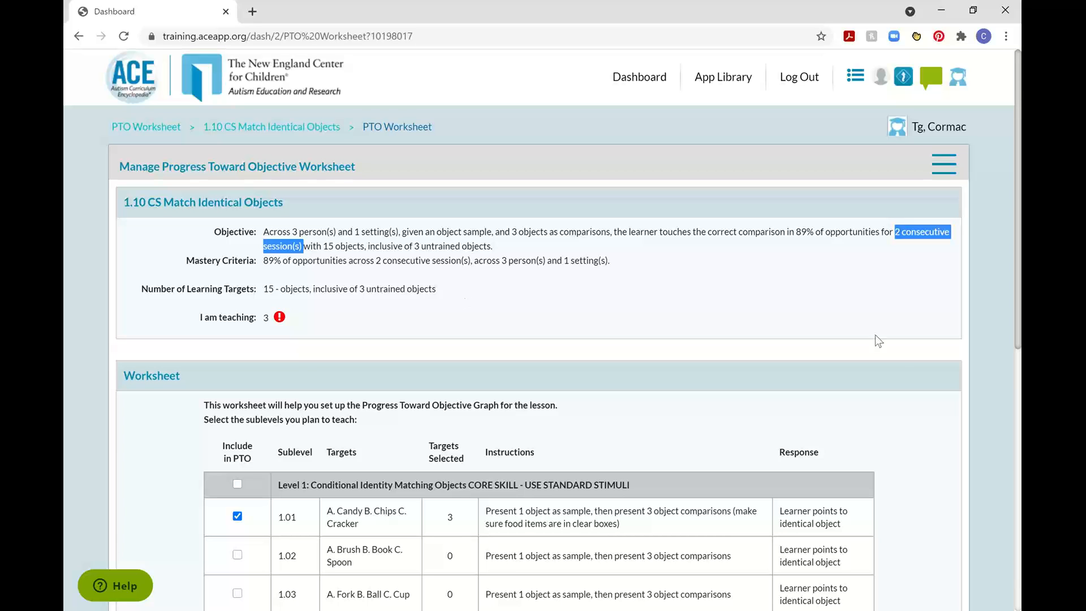
pyautogui.scroll(-7, 895, 366)
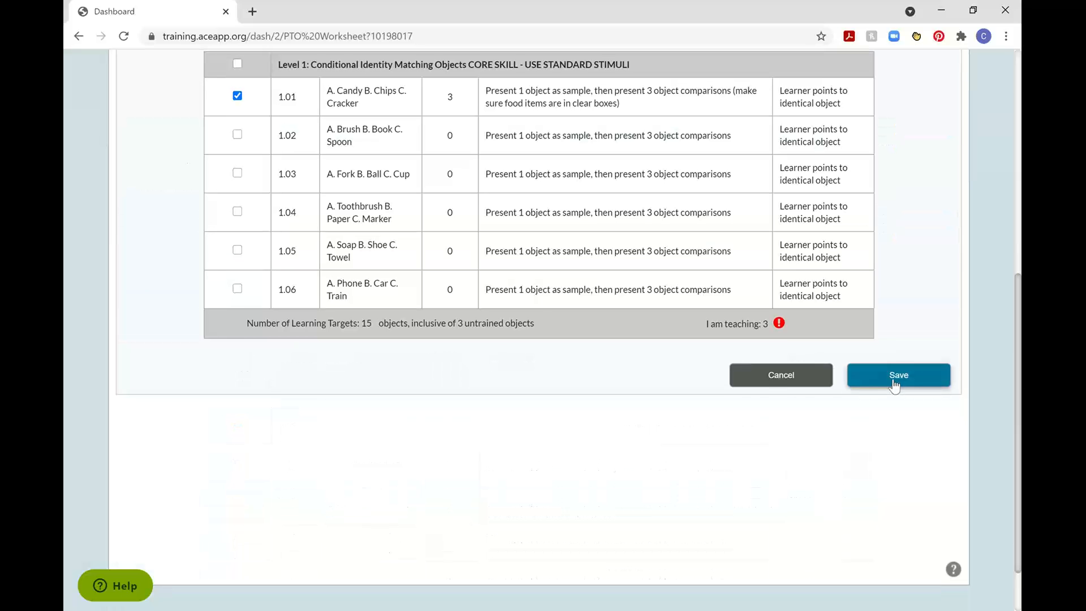
pyautogui.click(896, 378)
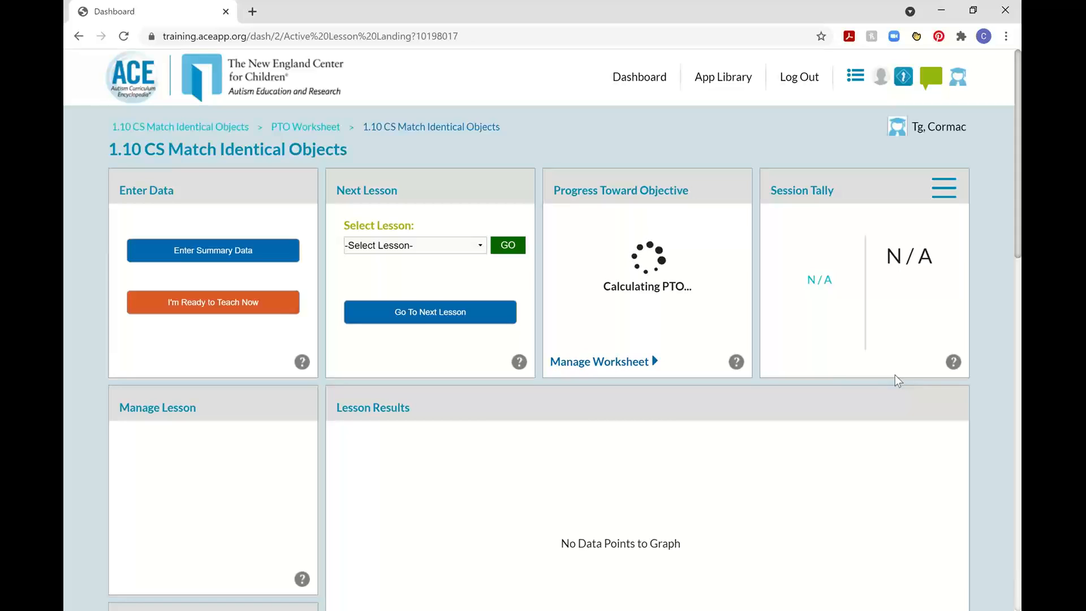
# Go to the 23.00 Puzzle lesson and review its Chain 1 session data graph and Progress Toward Objective gauge.
pyautogui.click(467, 246)
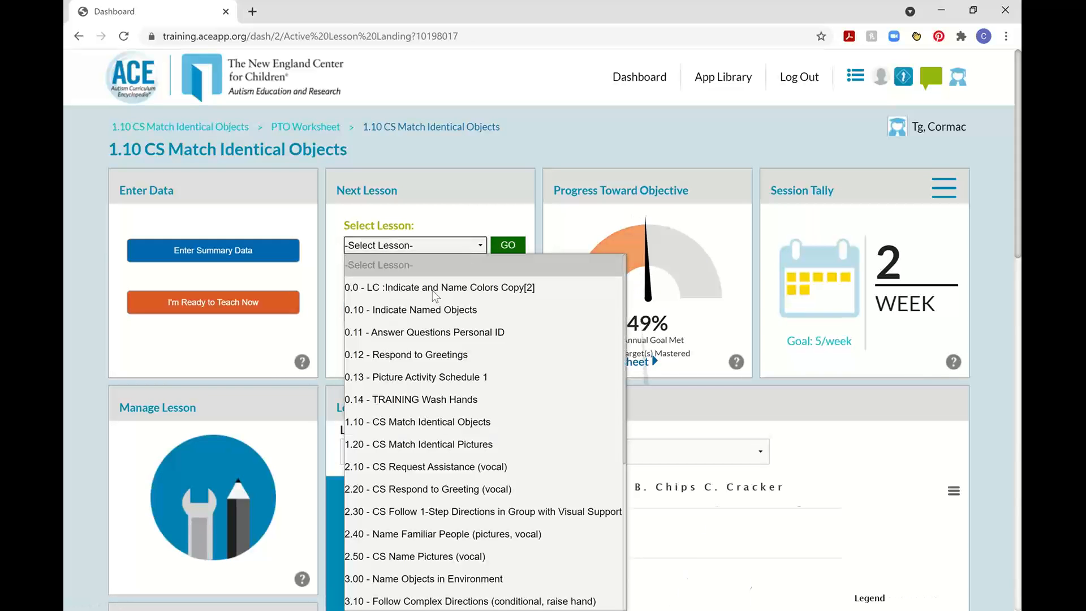
pyautogui.scroll(-4, 445, 393)
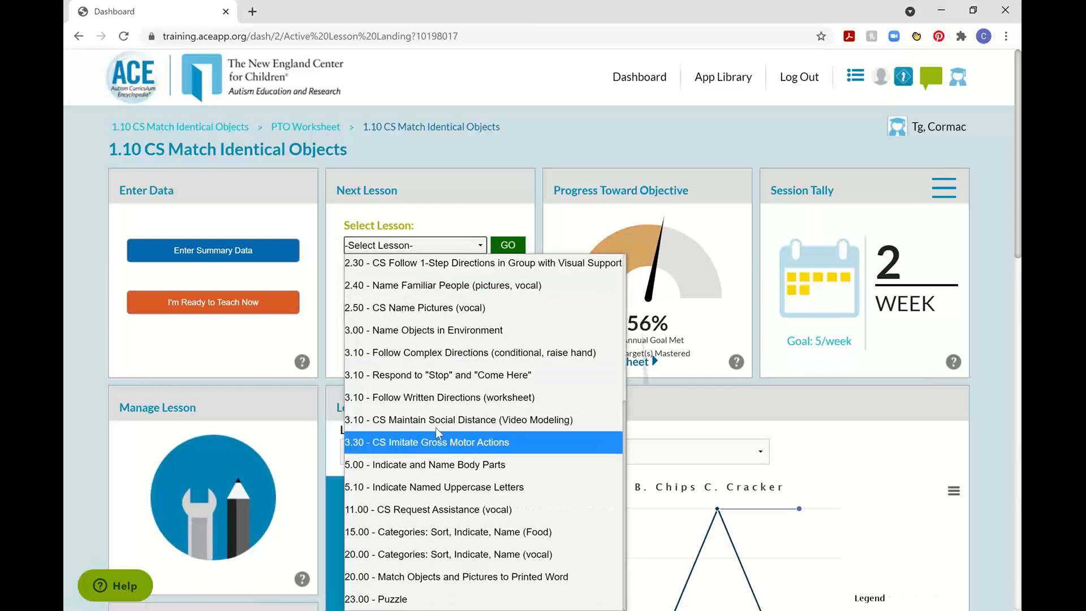
pyautogui.click(373, 601)
pyautogui.click(497, 246)
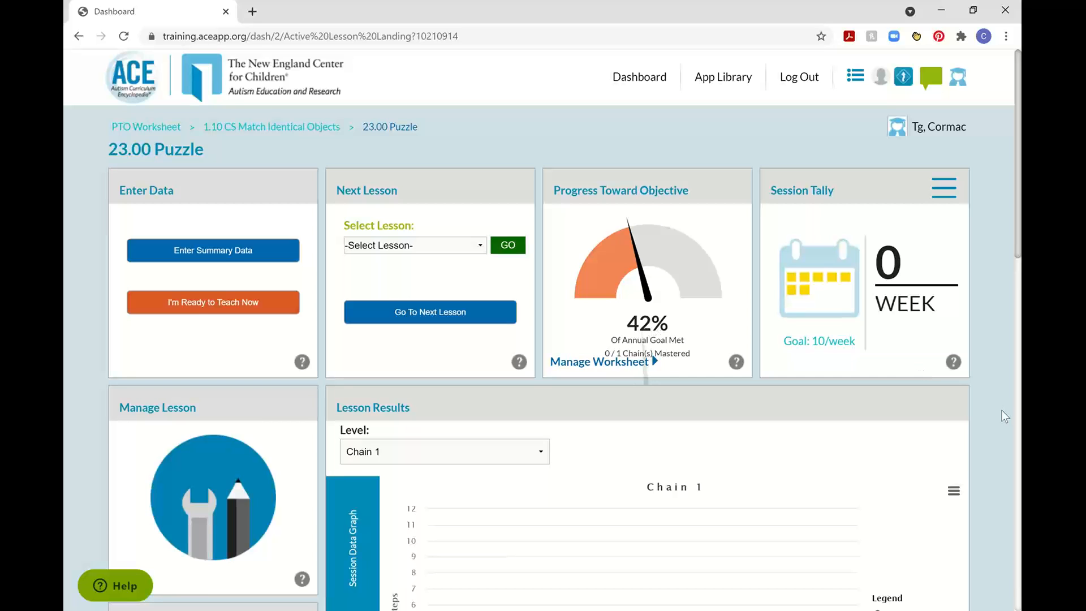
pyautogui.scroll(-5, 1002, 409)
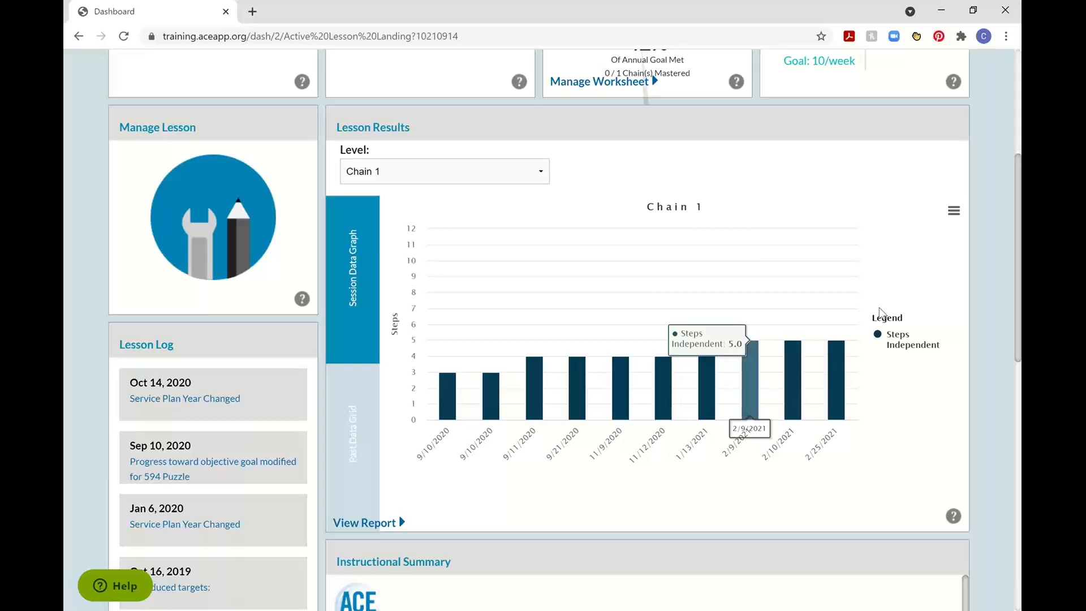
pyautogui.scroll(2, 917, 280)
pyautogui.scroll(3, 919, 281)
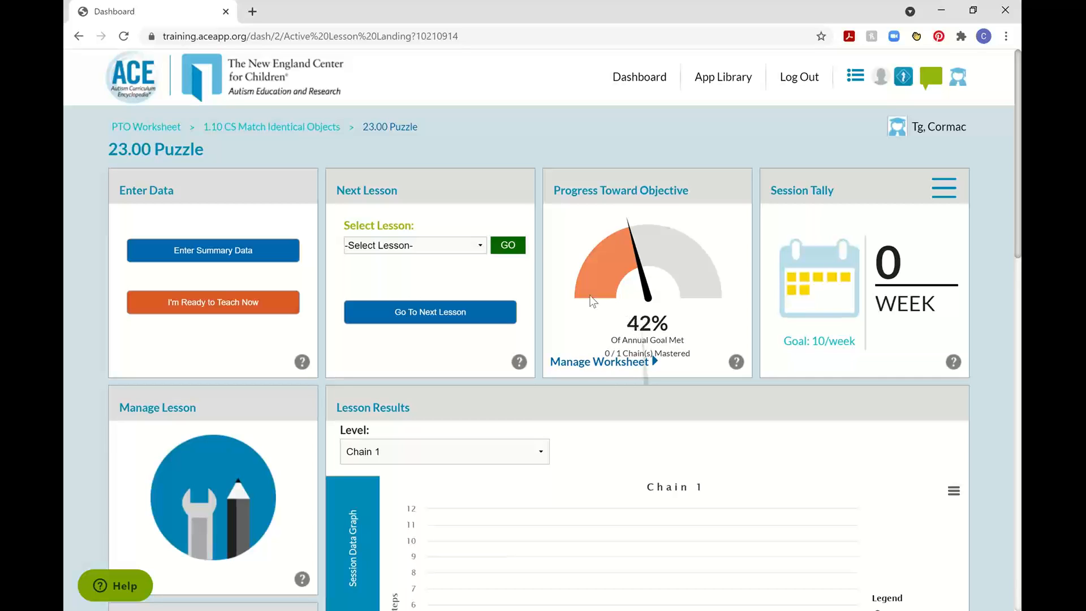
# Go to the 1.10 CS Match Identical Objects lesson.
pyautogui.click(473, 245)
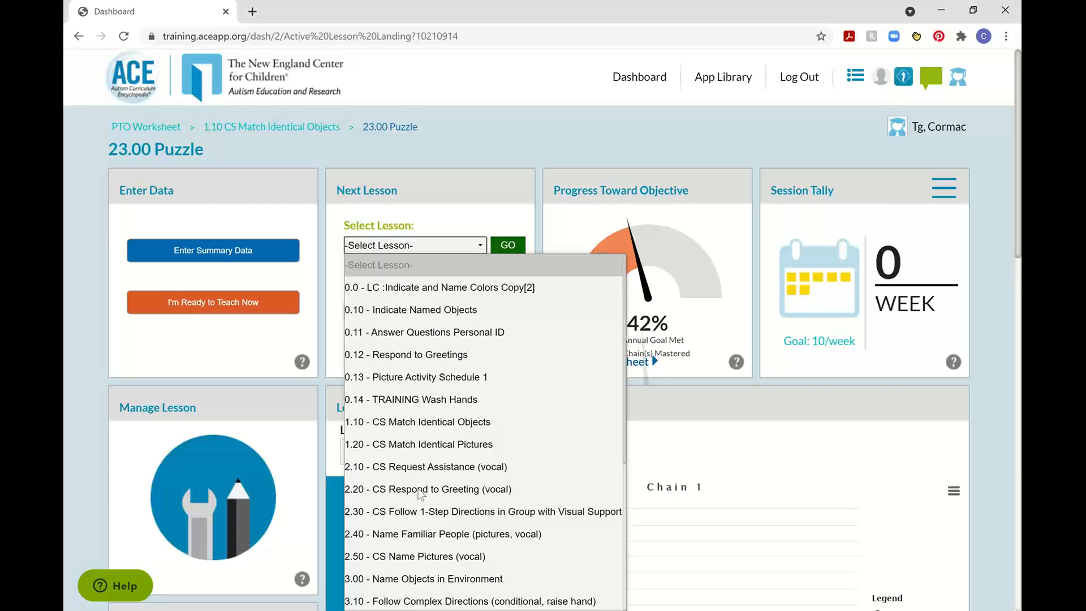
pyautogui.click(433, 422)
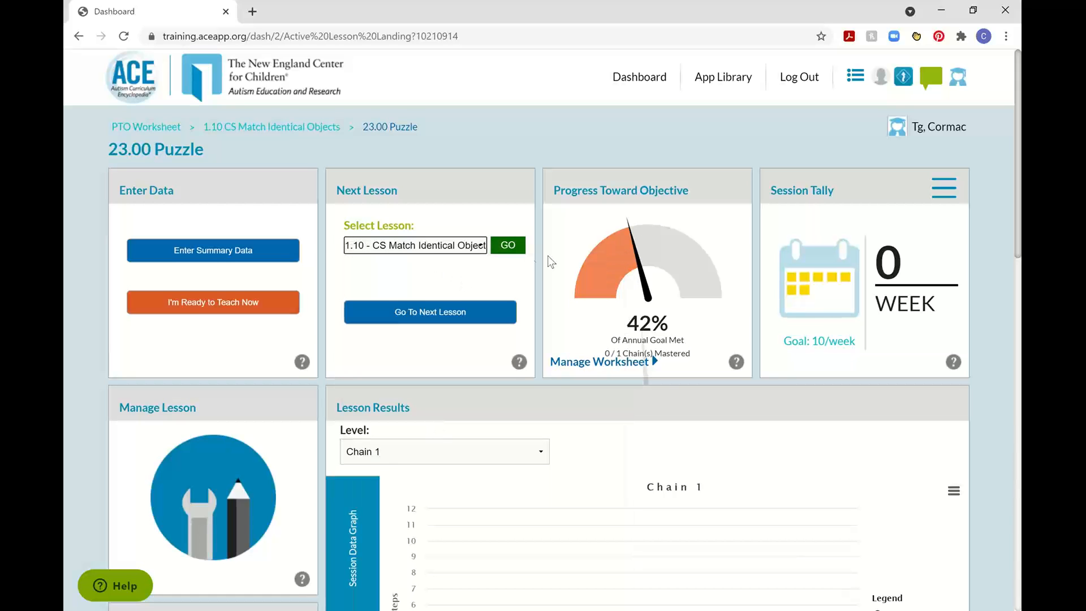
pyautogui.click(508, 246)
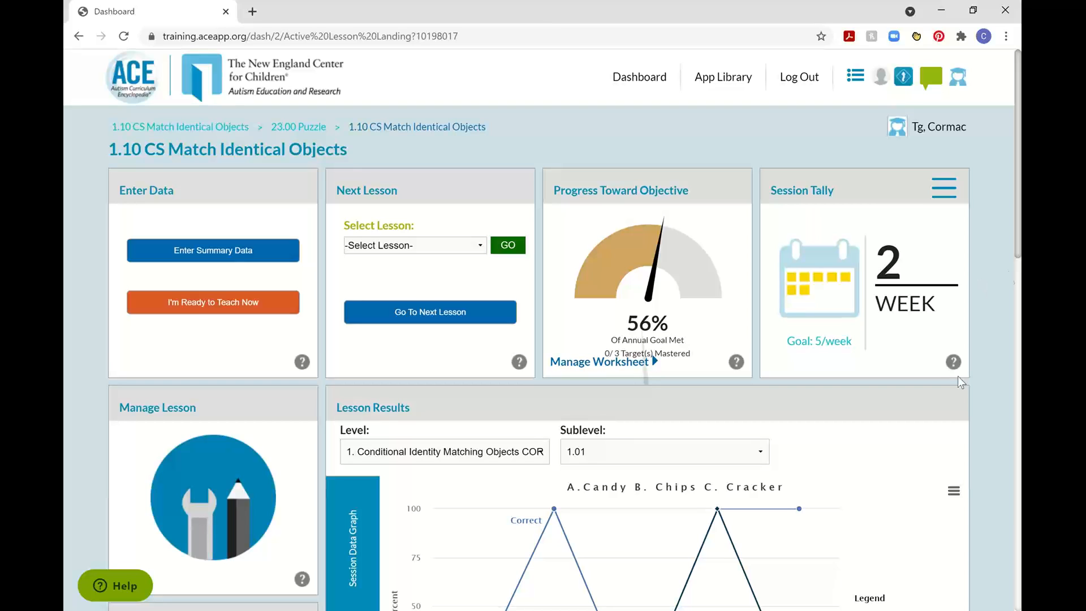
# Open the session tally goal for editing, examine its day, week and month options, and close it without saving.
pyautogui.click(956, 170)
pyautogui.click(807, 218)
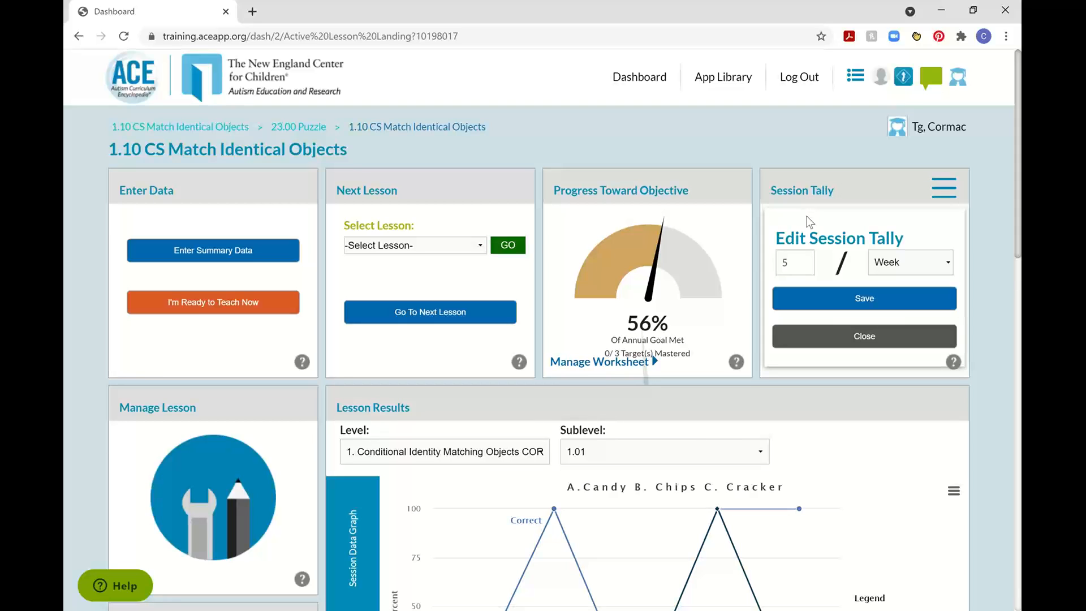
pyautogui.click(921, 263)
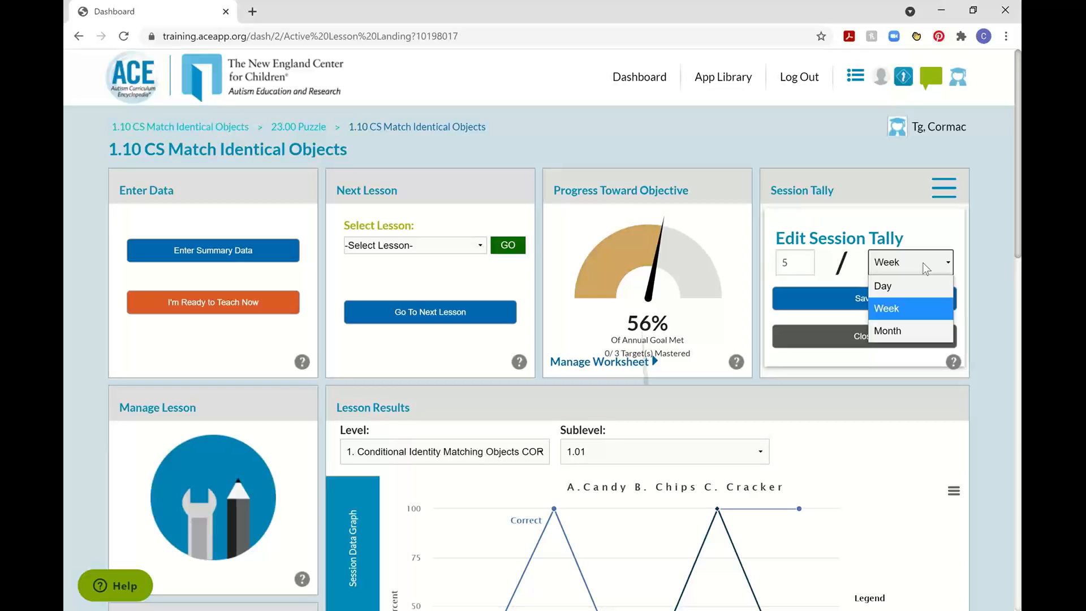
pyautogui.click(850, 338)
# Go to the 20.00 Match Objects and Pictures to Printed Word lesson and view its session tally.
pyautogui.click(447, 245)
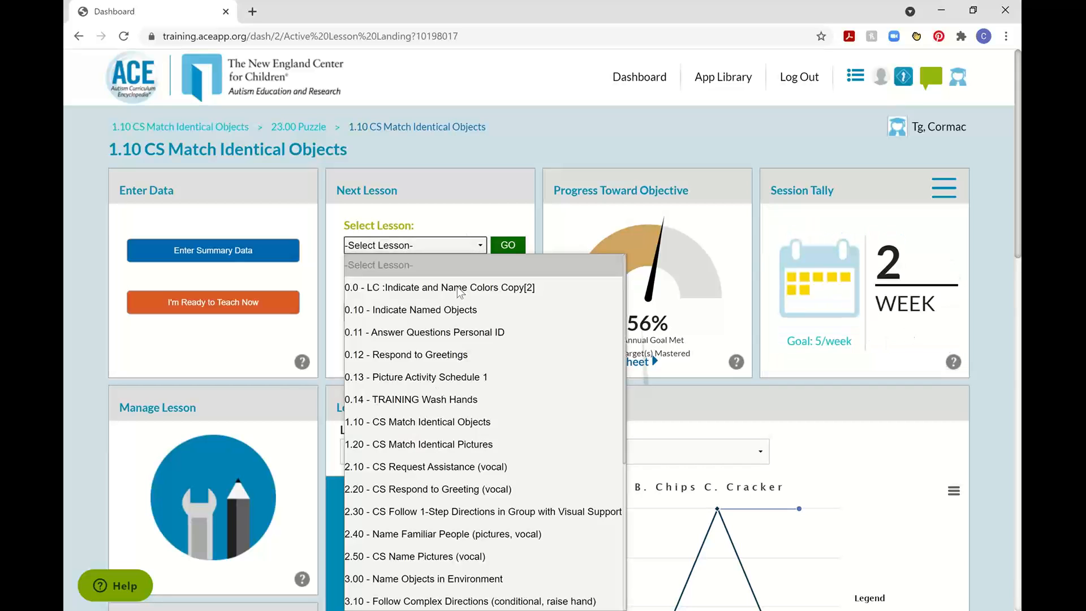
pyautogui.scroll(-4, 428, 396)
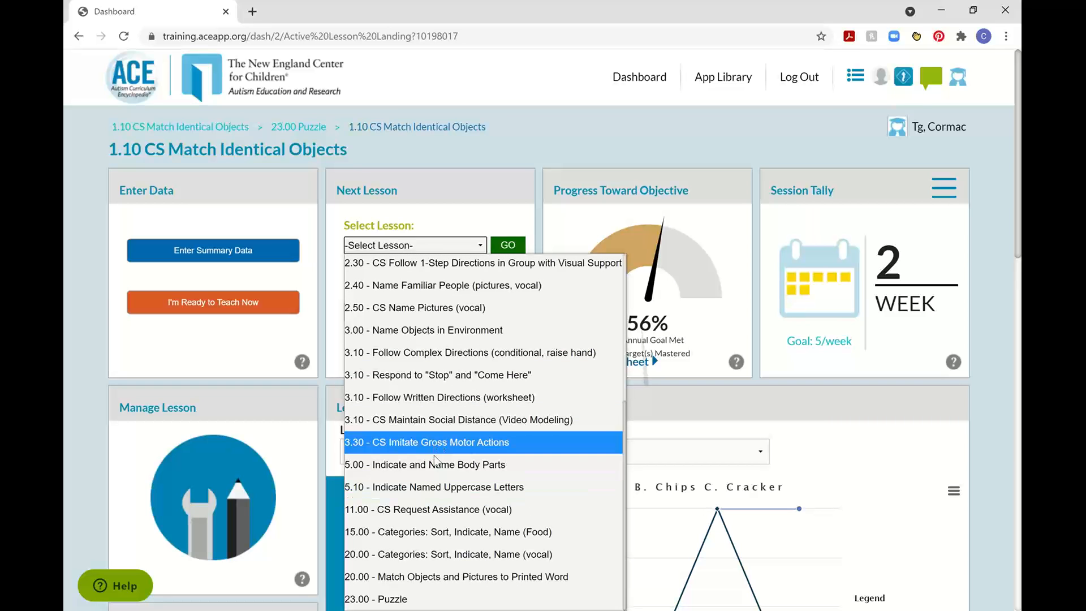
pyautogui.click(436, 572)
pyautogui.click(508, 246)
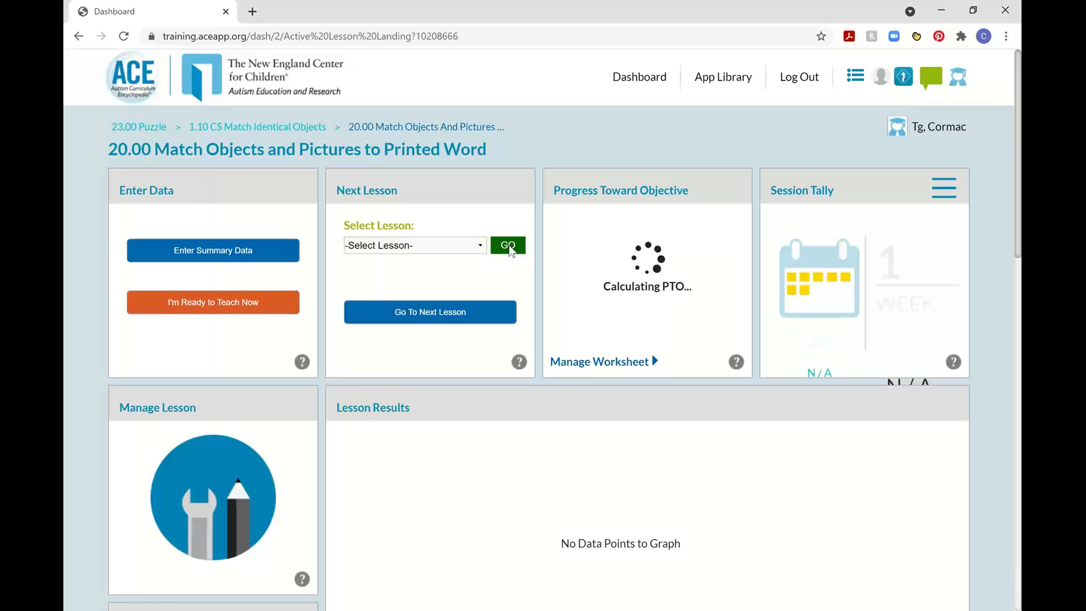
# Go to the 5.10 Indicate Named Uppercase Letters lesson and view its session tally.
pyautogui.click(470, 246)
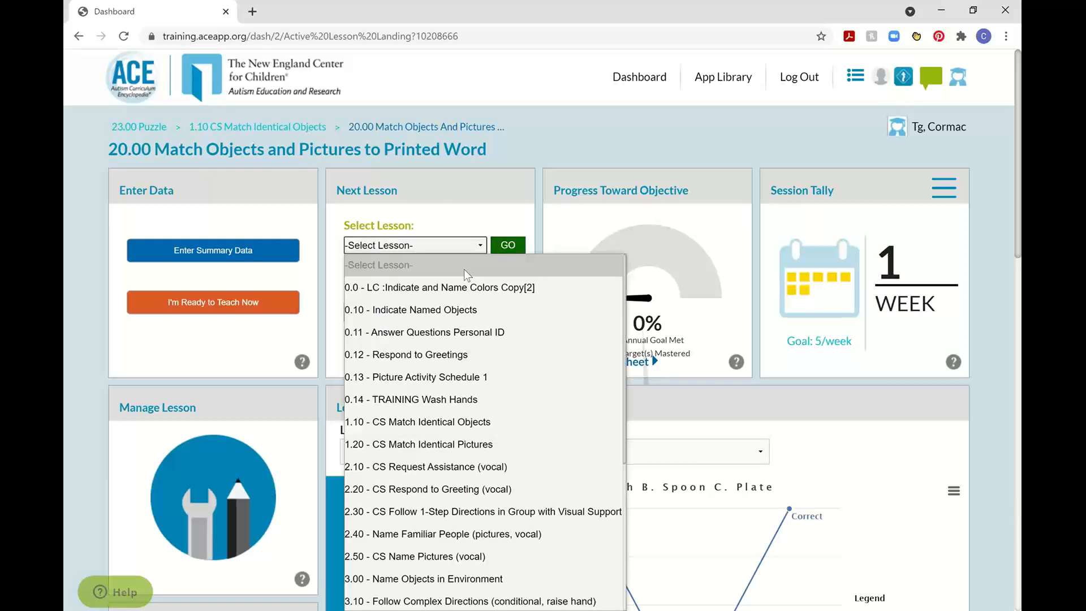
pyautogui.scroll(-4, 456, 331)
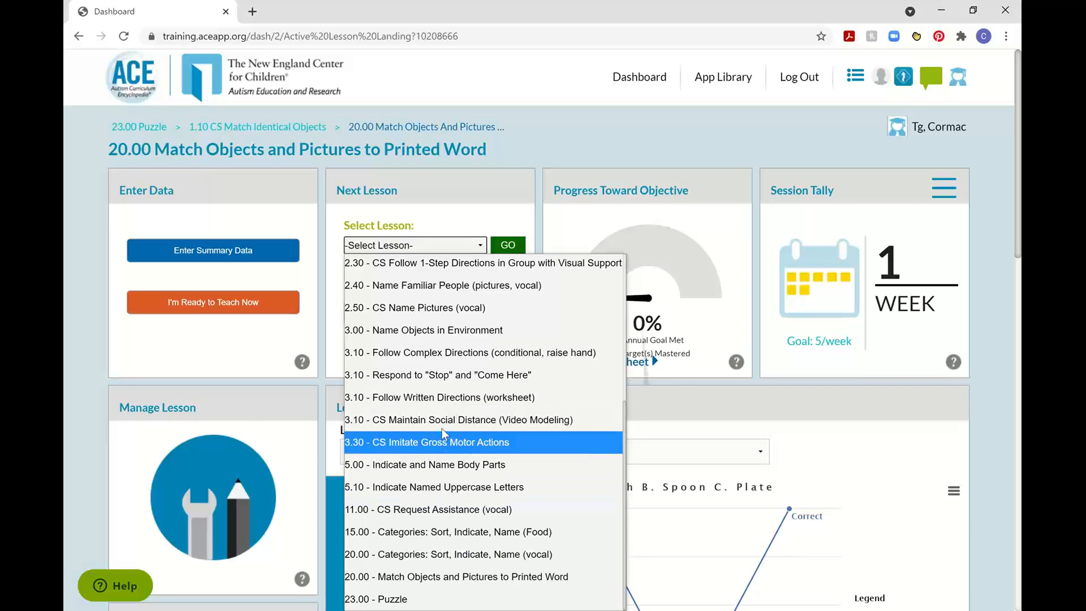
pyautogui.click(433, 486)
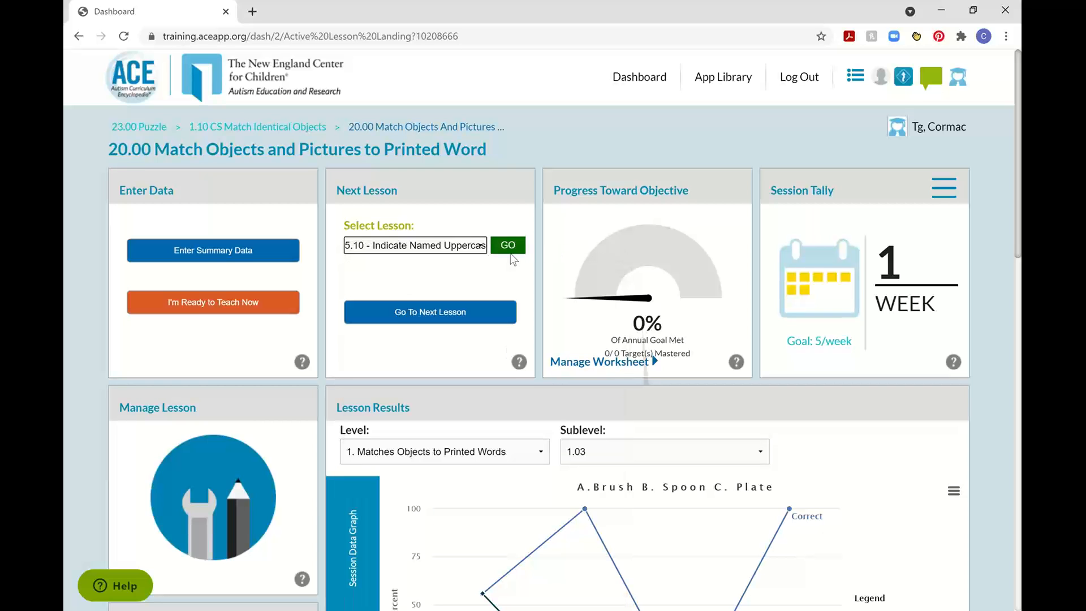
pyautogui.click(512, 249)
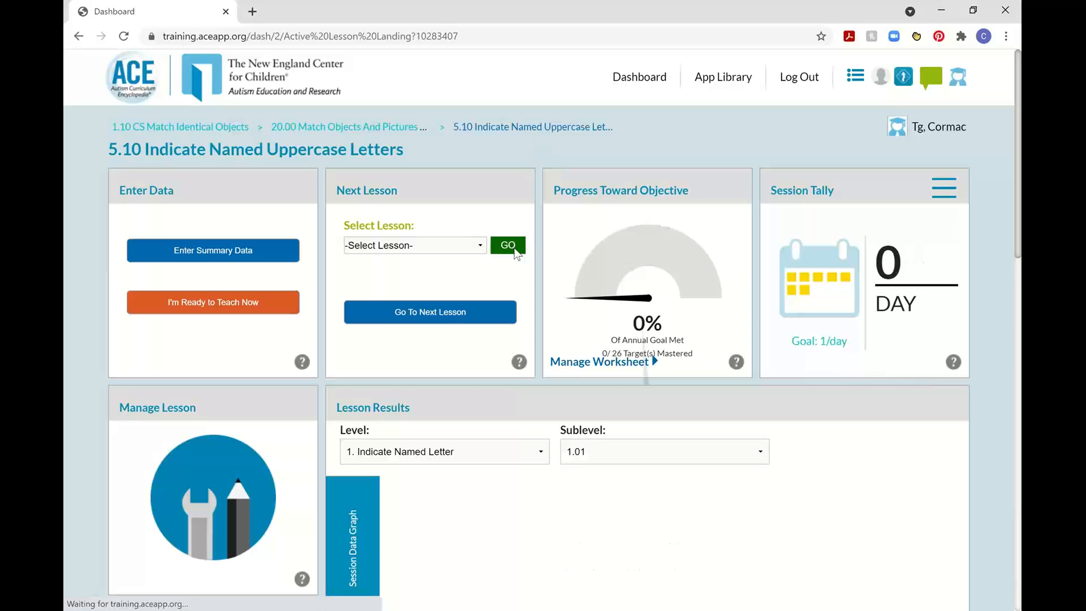
# Switch to a Practice Classroom learner in the ACE Practice account and open their active lesson CS Respond to Name.
pyautogui.click(959, 77)
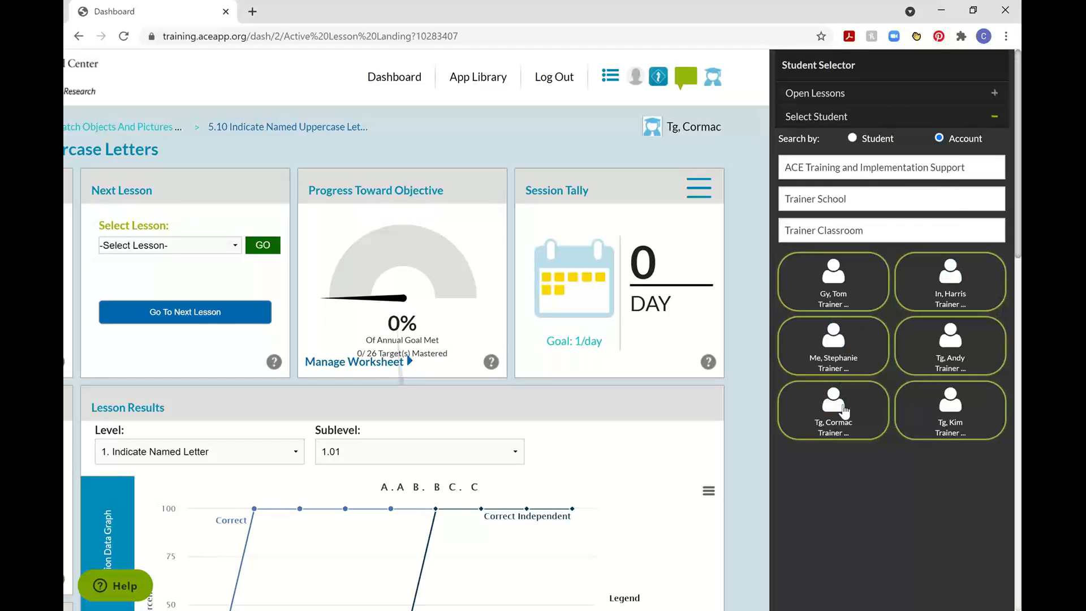
pyautogui.click(877, 168)
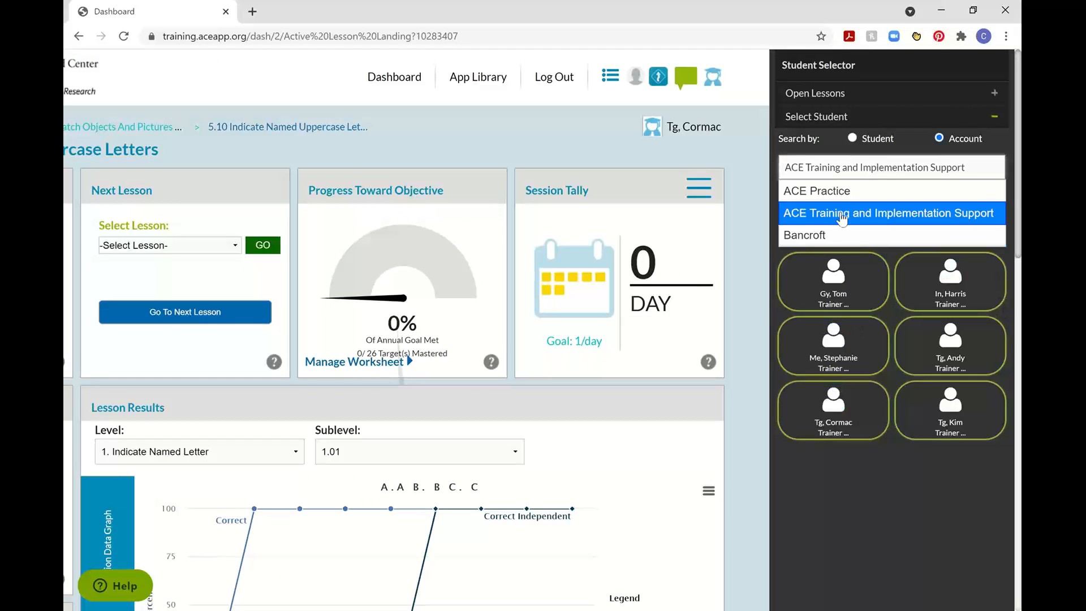
pyautogui.click(847, 192)
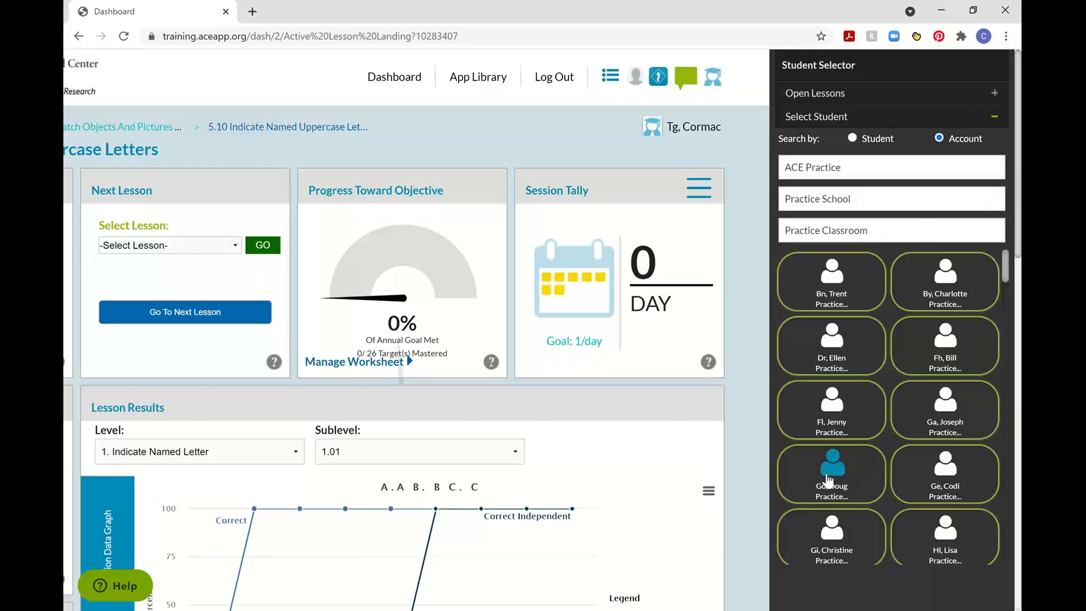
pyautogui.click(843, 460)
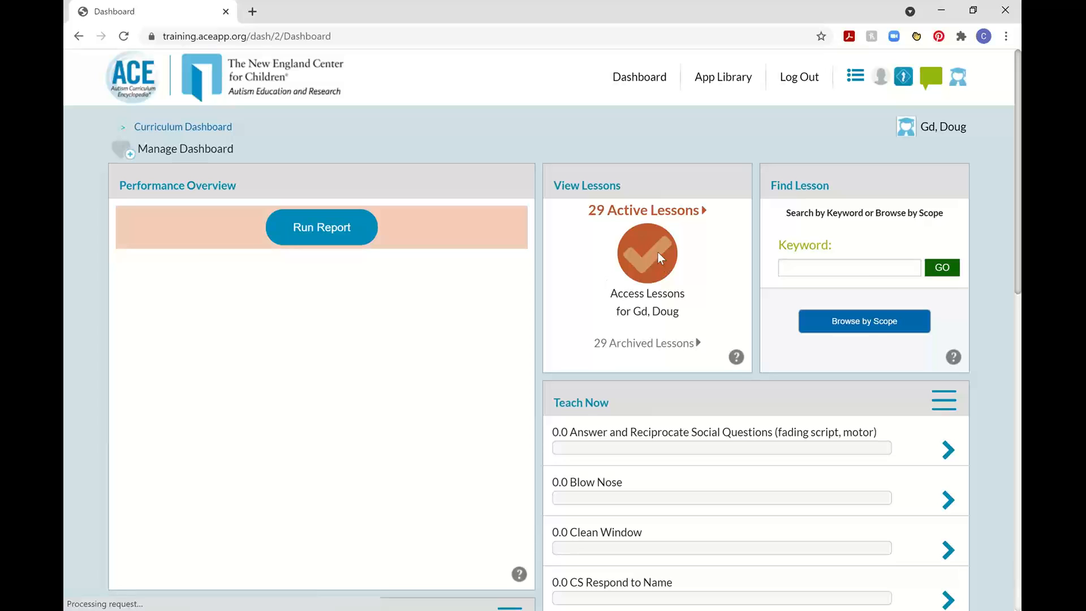
pyautogui.click(657, 253)
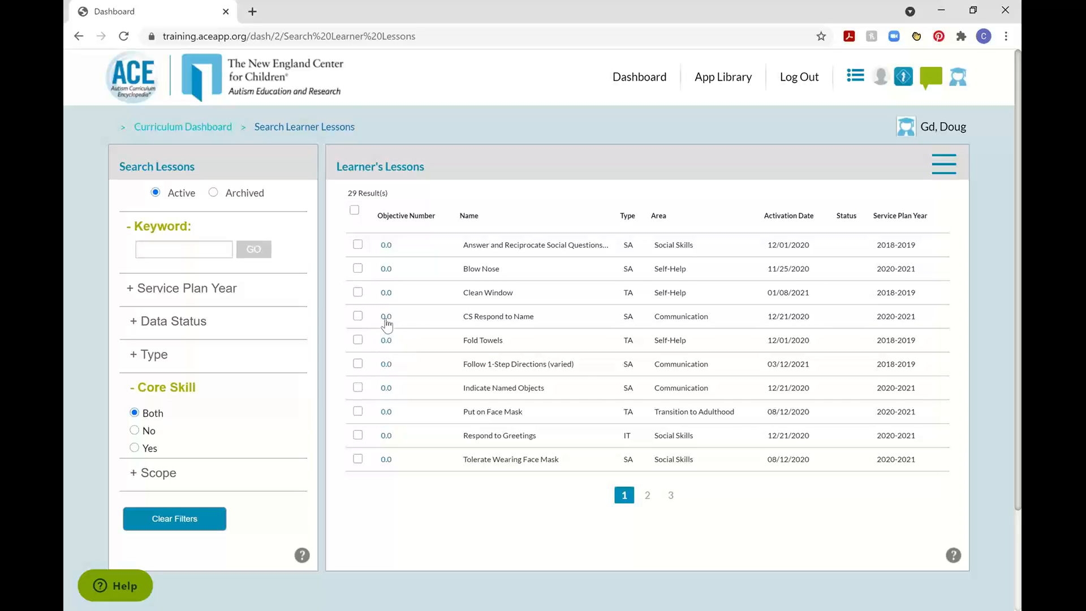
pyautogui.click(384, 316)
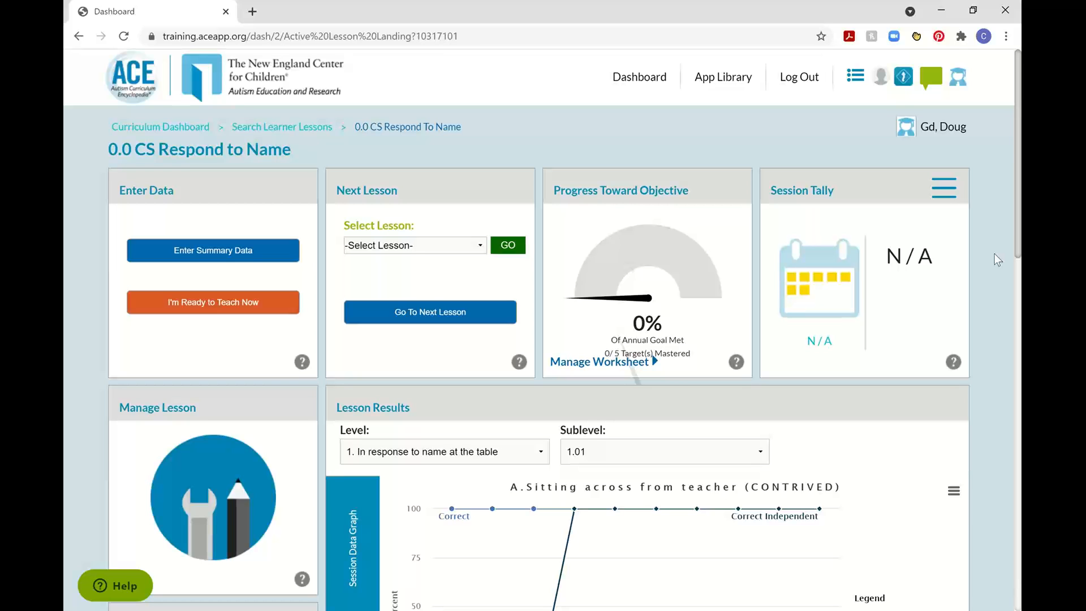
# Switch back to the original Trainer Classroom learner in the ACE Training and Implementation Support account.
pyautogui.click(961, 85)
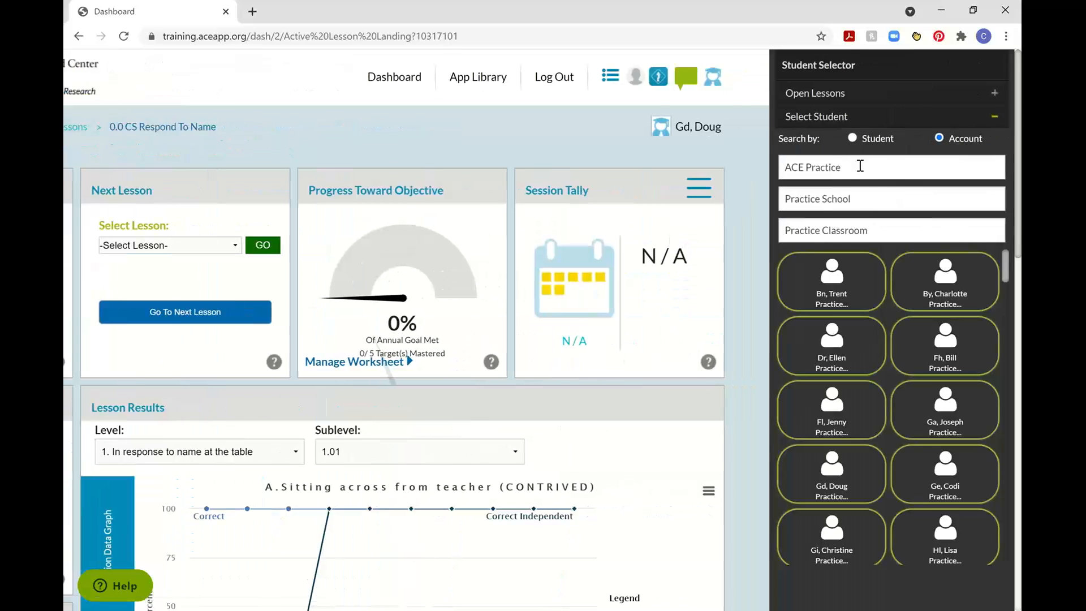
pyautogui.click(861, 167)
pyautogui.click(862, 213)
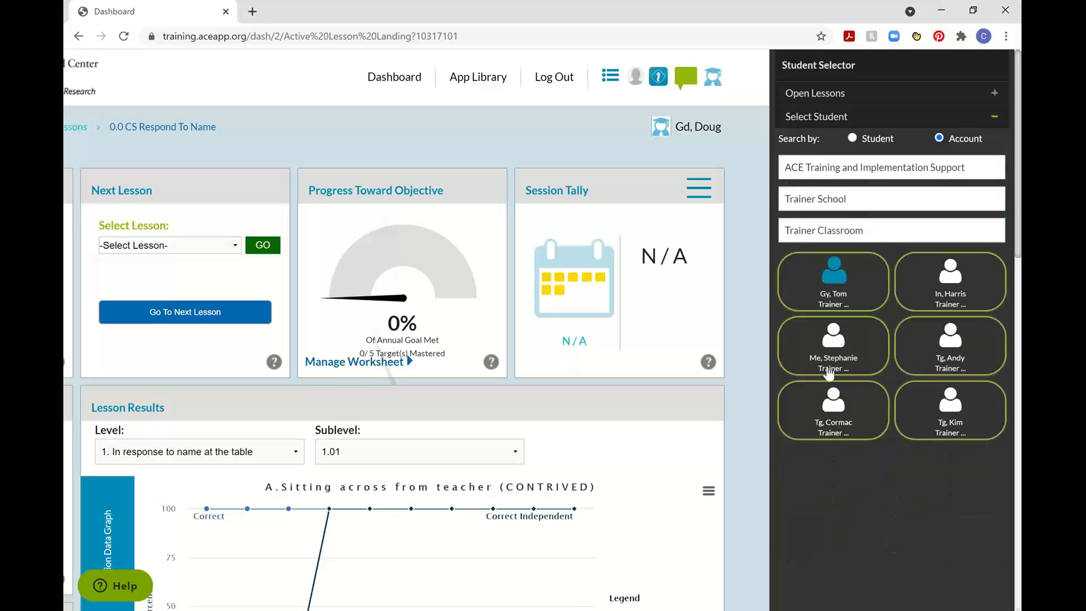
pyautogui.click(836, 403)
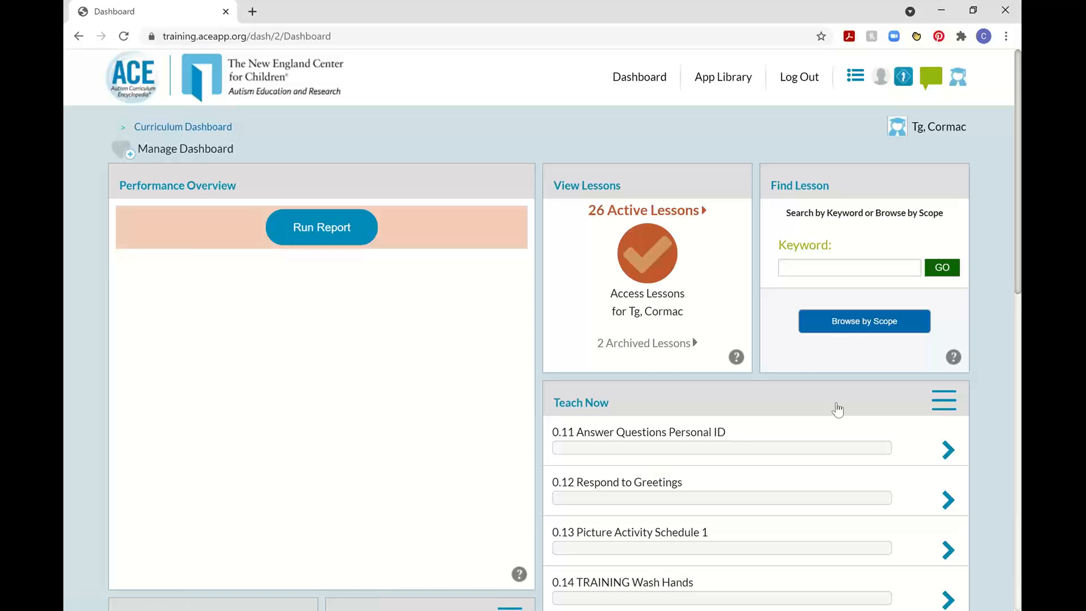
# Open the learner's list of active lessons and examine the actions available for them.
pyautogui.click(657, 259)
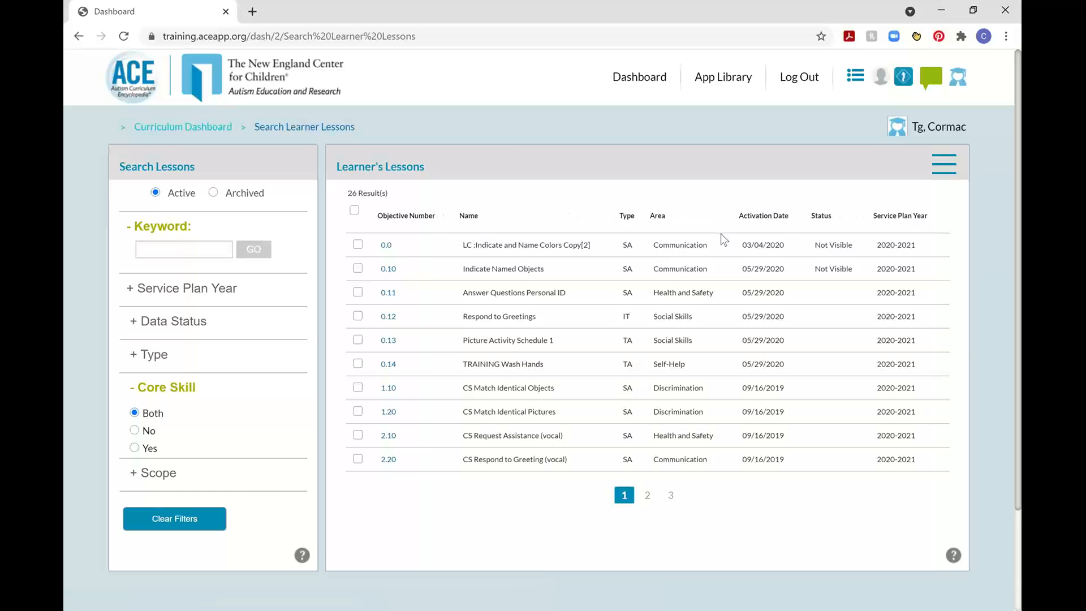
pyautogui.click(940, 169)
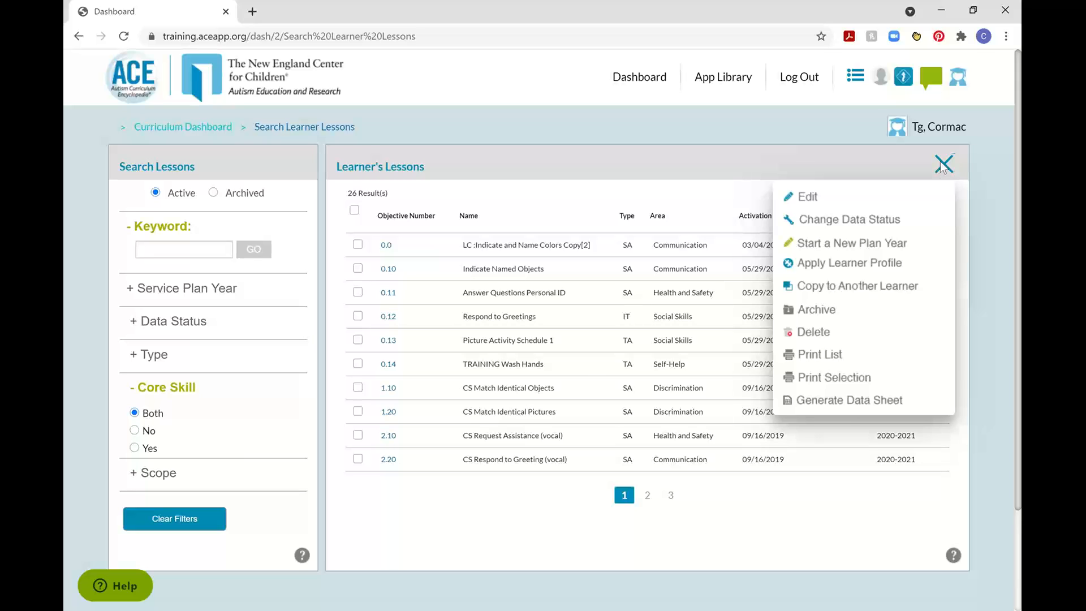
pyautogui.click(942, 167)
# Open lesson 1.10 CS Match Identical Objects and review its lesson results, Instructional Summary, Lesson Log and Lesson Notes.
pyautogui.click(389, 388)
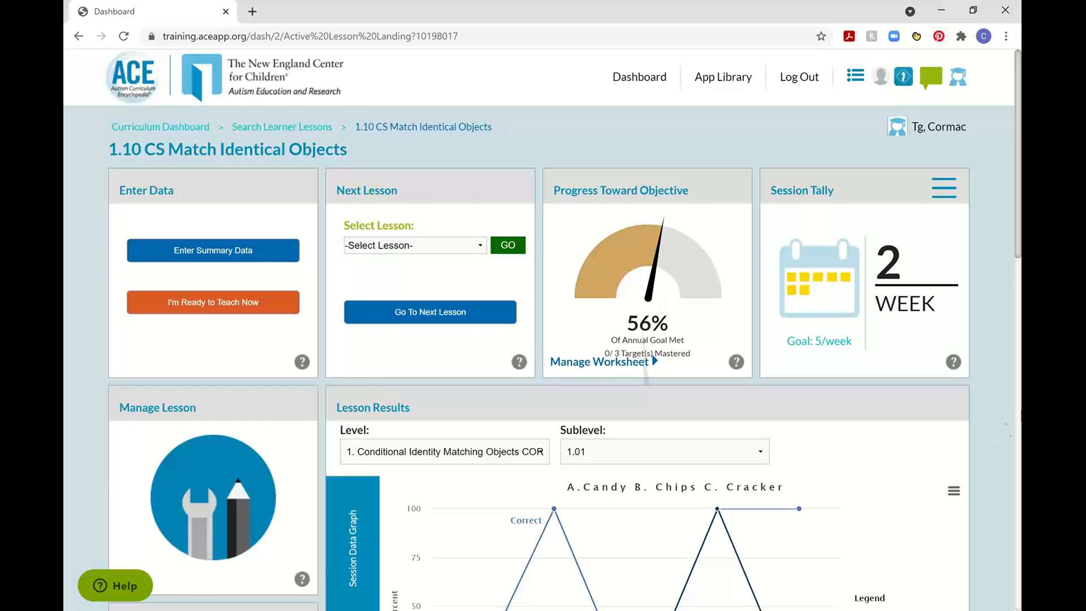
pyautogui.scroll(-8, 984, 423)
pyautogui.scroll(-8, 982, 421)
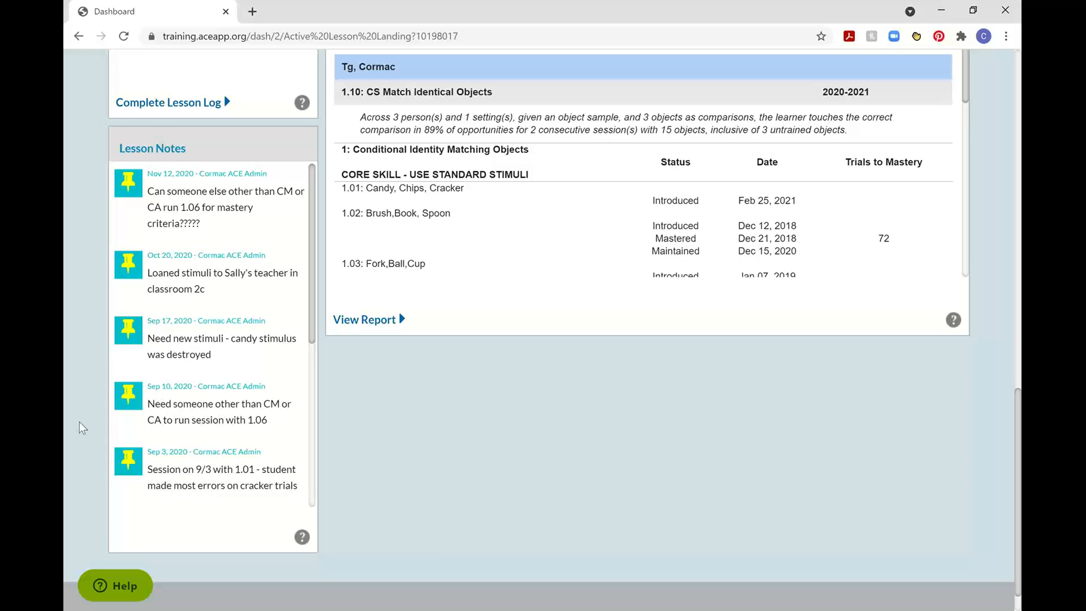
pyautogui.scroll(7, 80, 422)
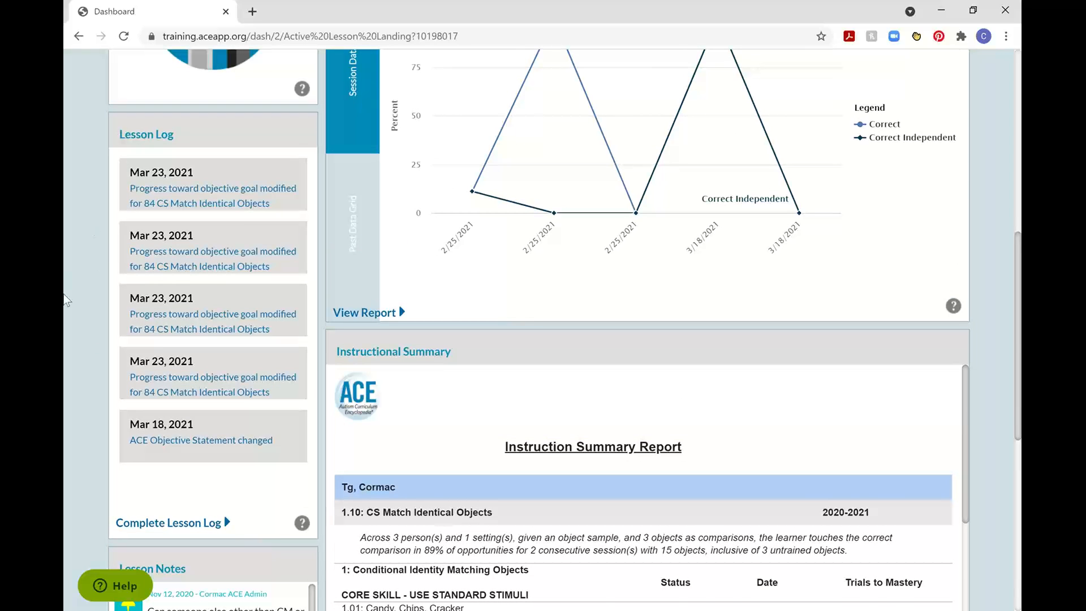
pyautogui.scroll(5, 128, 307)
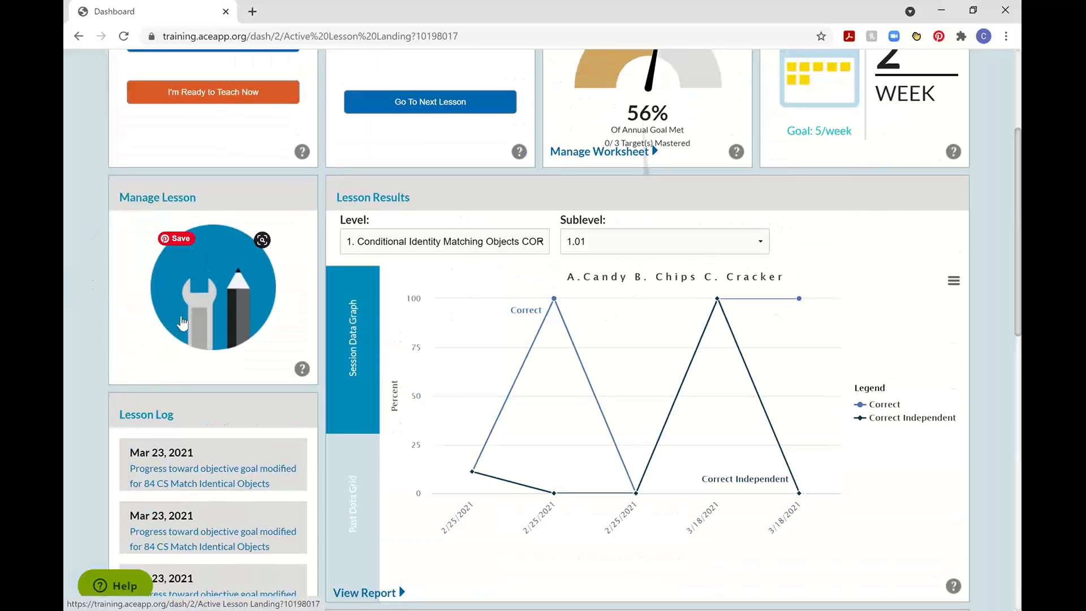
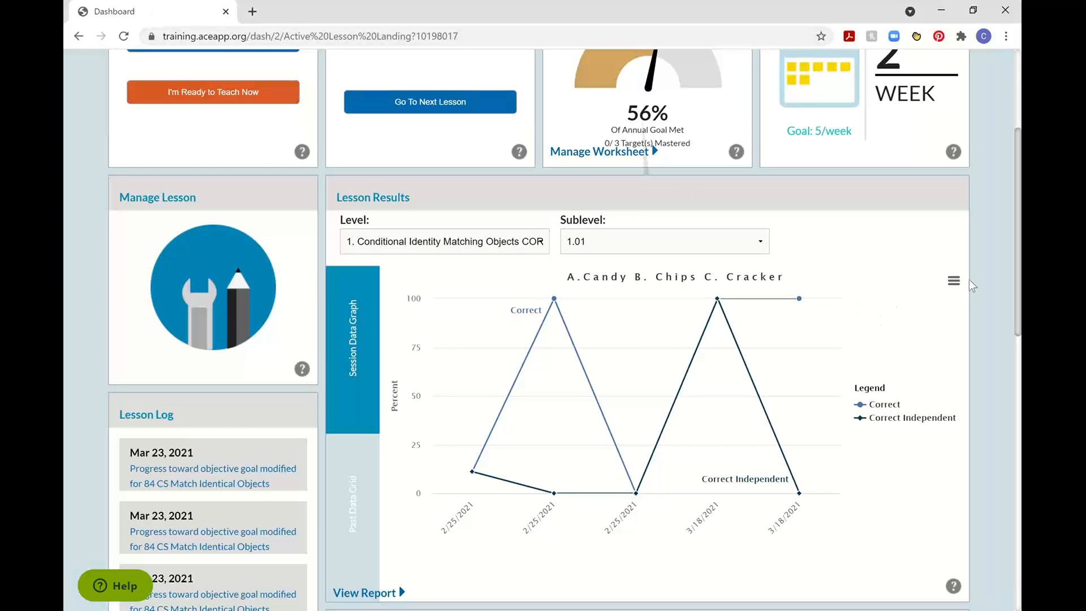
# Return to the Curriculum Dashboard and open summary data entry for the active lesson 1.10 CS Match Identical Objects.
pyautogui.scroll(4, 993, 282)
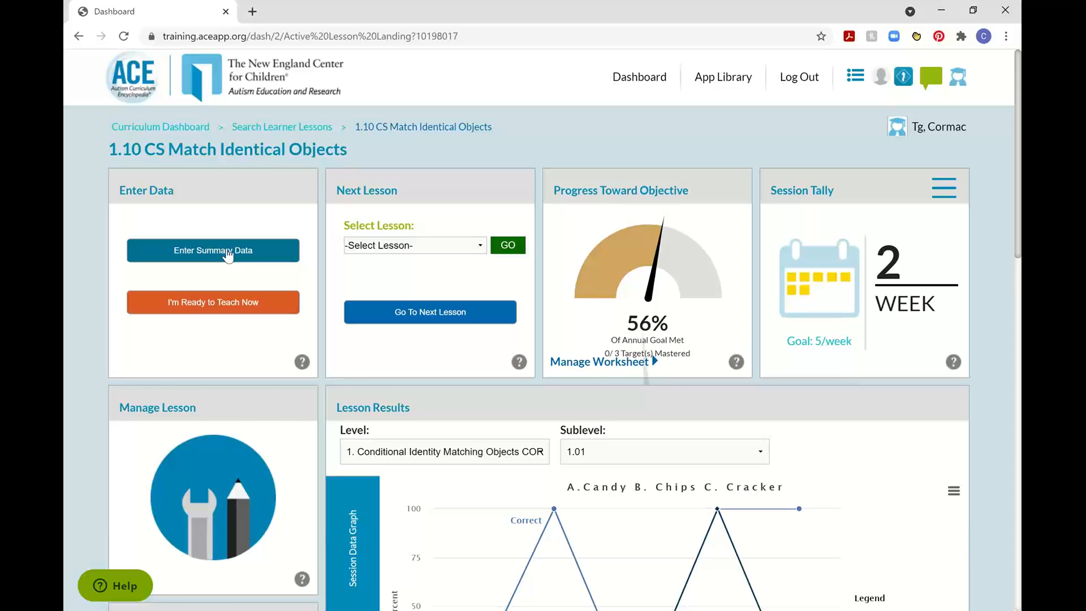
pyautogui.click(158, 128)
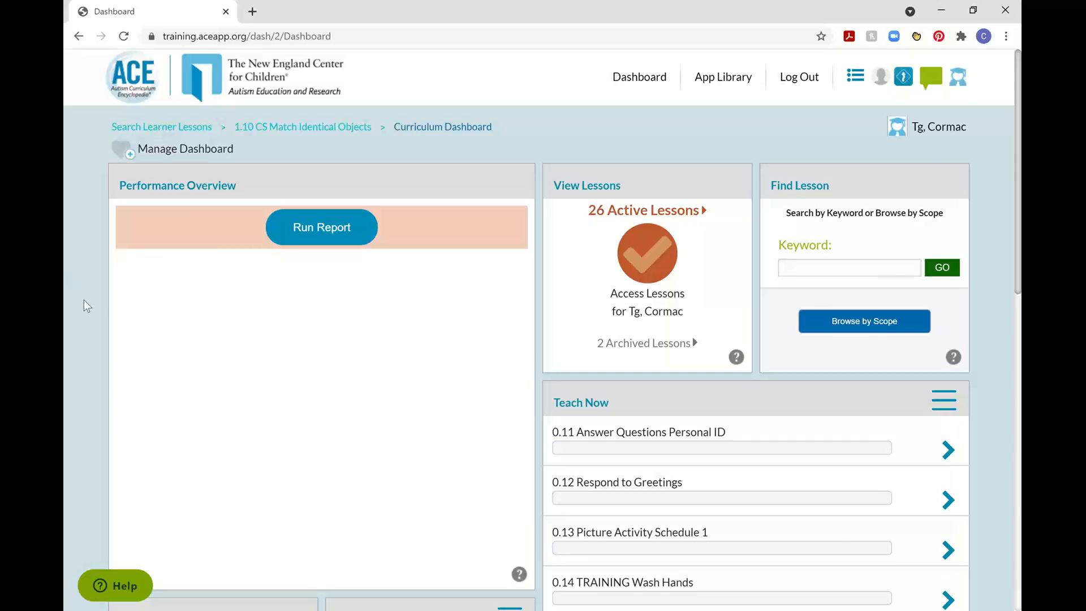
pyautogui.scroll(-10, 84, 303)
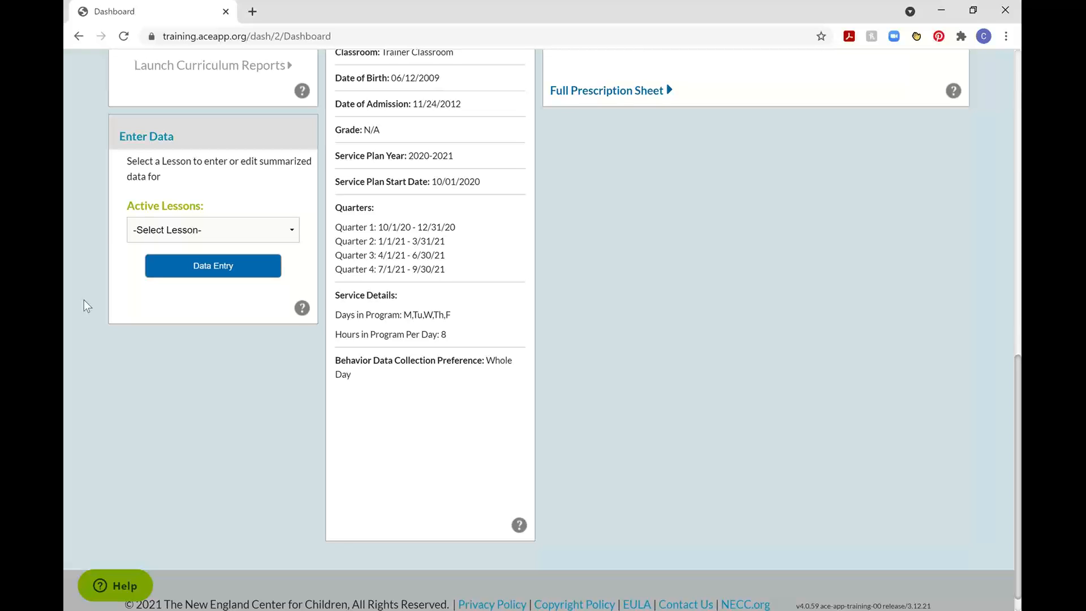
pyautogui.click(157, 231)
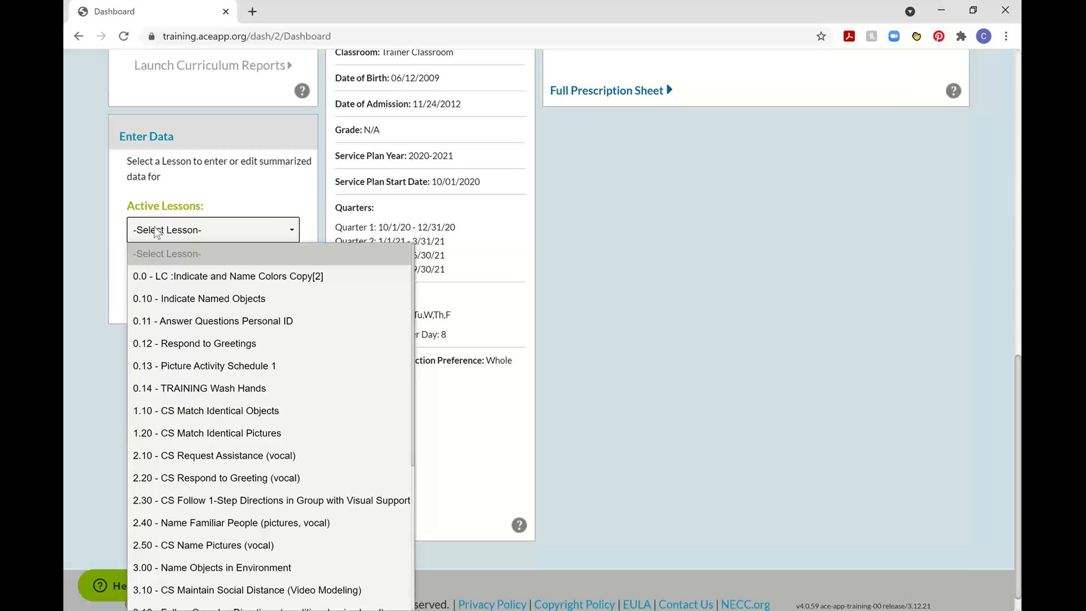
pyautogui.click(214, 415)
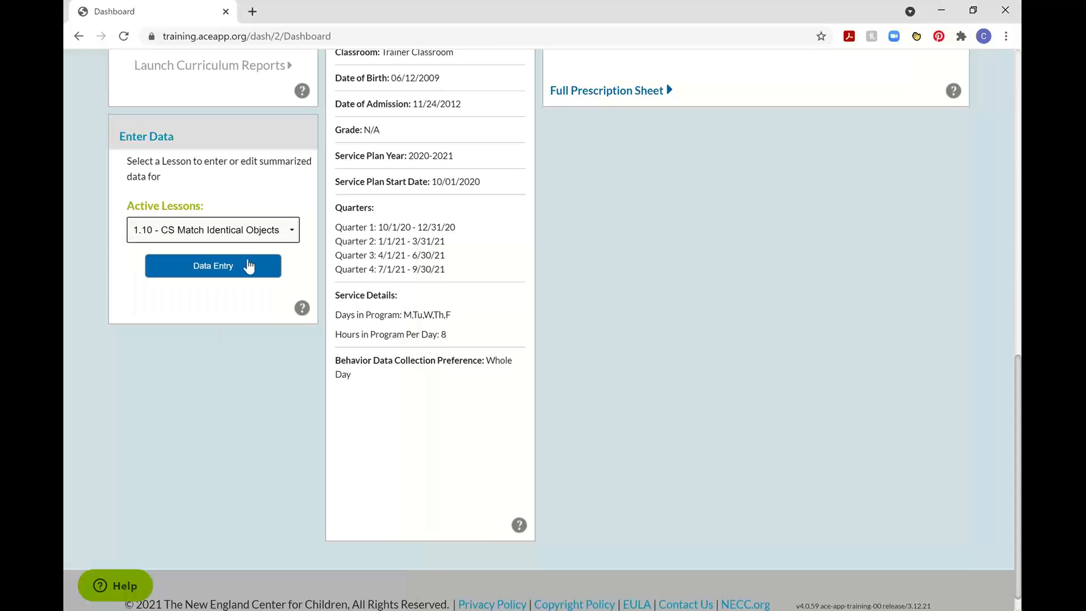
pyautogui.click(213, 266)
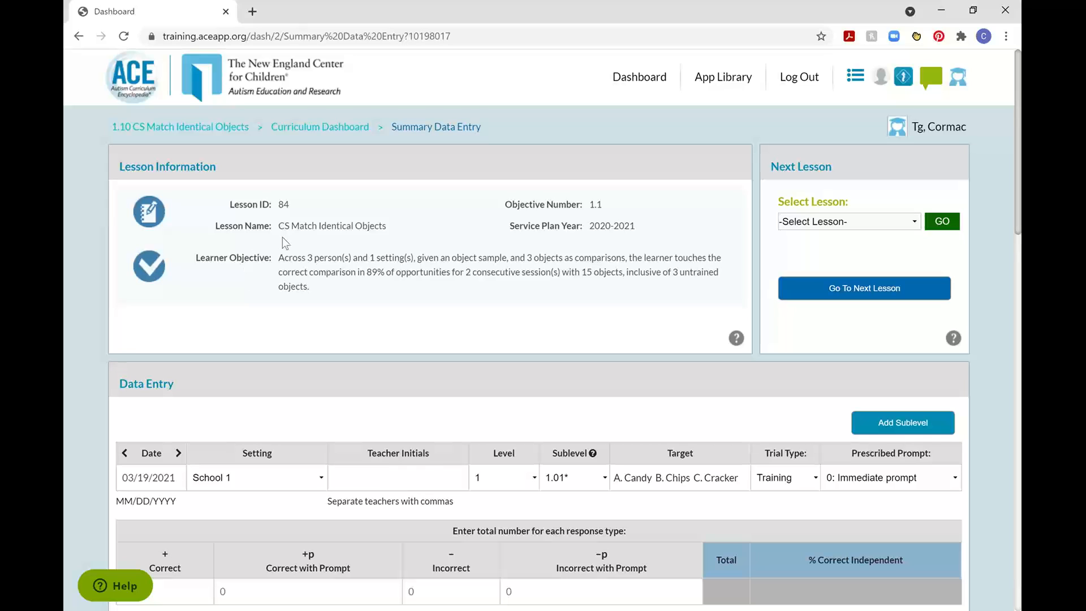
# Examine the lesson's name and objective, and look through the lessons offered for switching.
pyautogui.moveTo(291, 227); pyautogui.dragTo(387, 226)
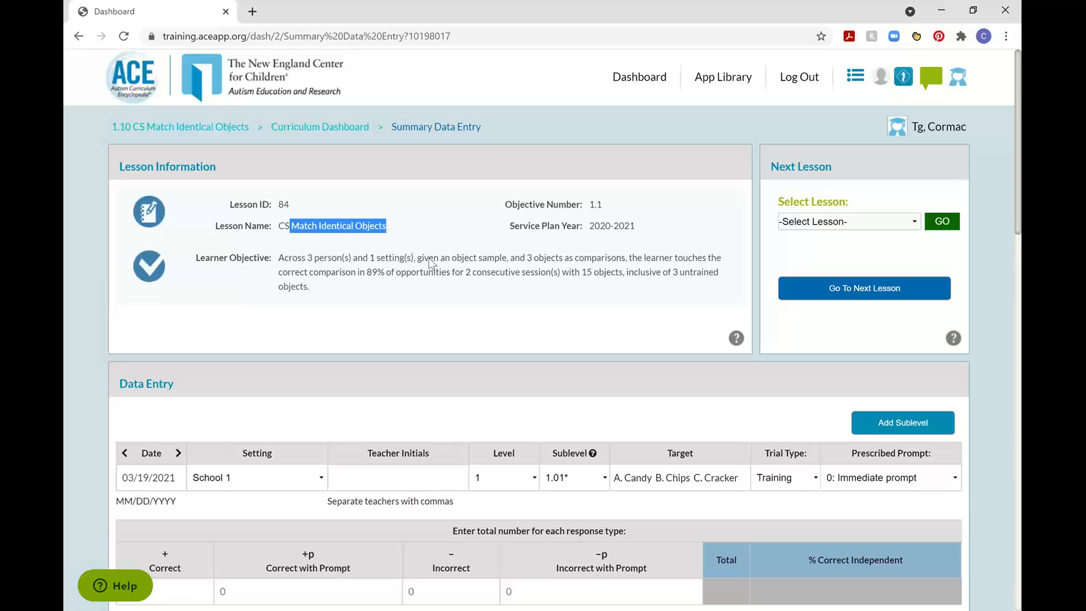
pyautogui.click(448, 259)
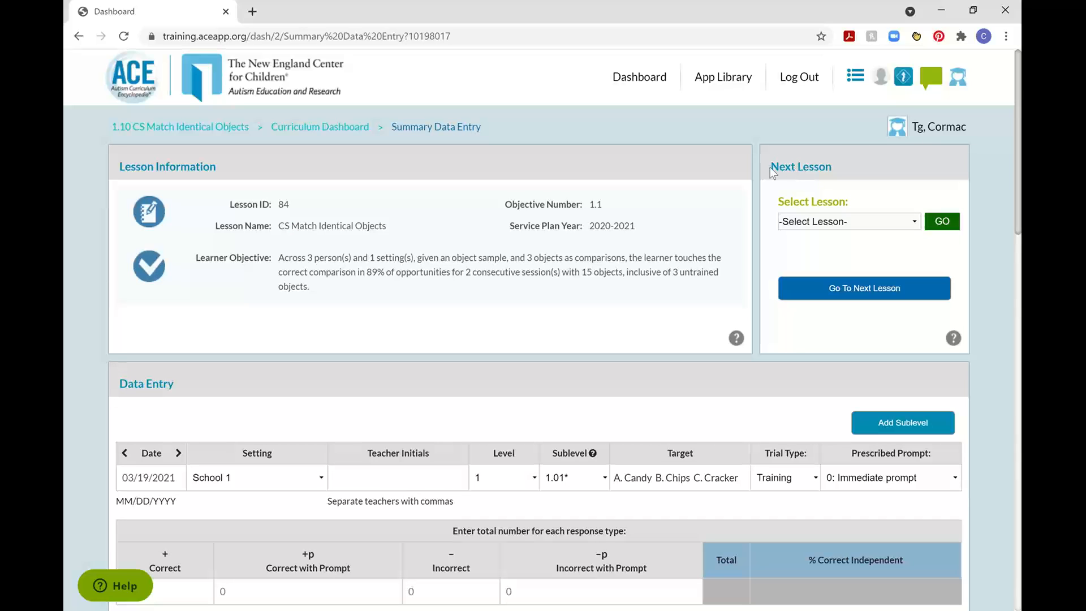
pyautogui.click(850, 218)
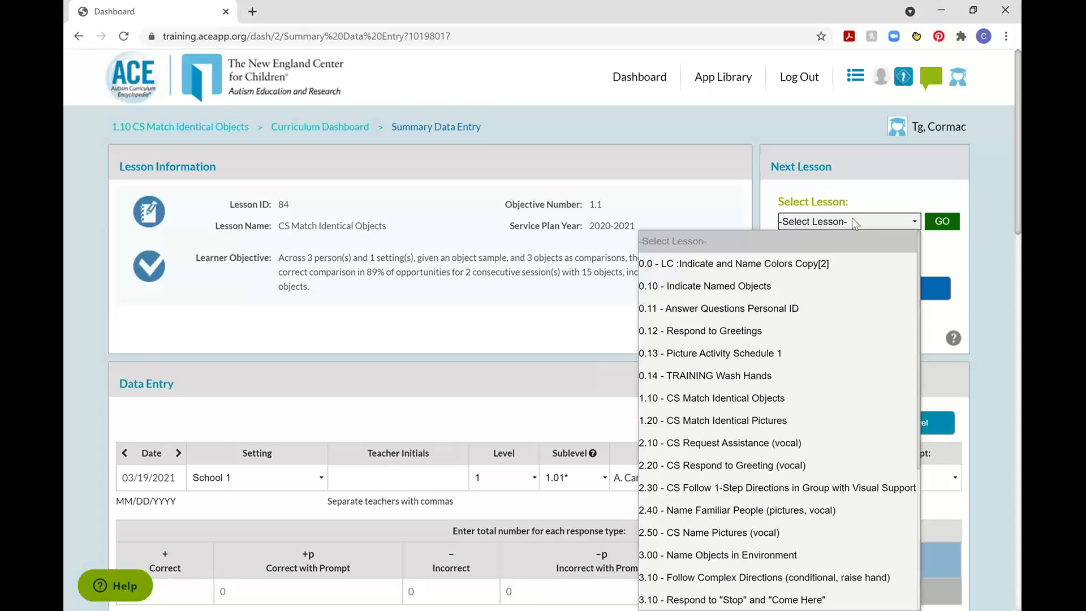
pyautogui.click(852, 219)
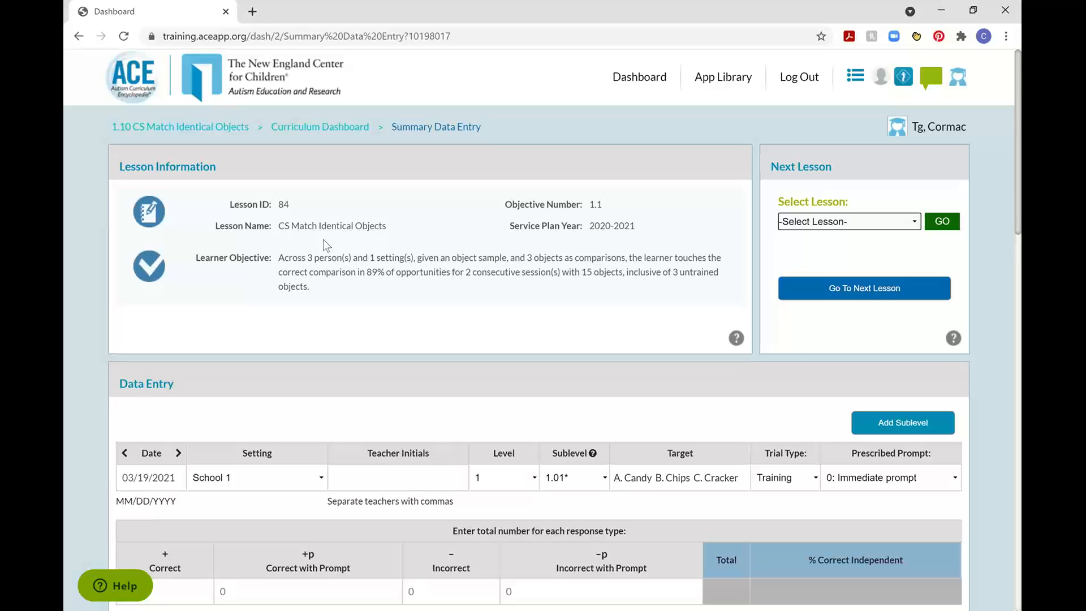
# Set the session date to 03/22/2021 and the setting to School 1, and enter the teacher's initials.
pyautogui.scroll(-3, 67, 367)
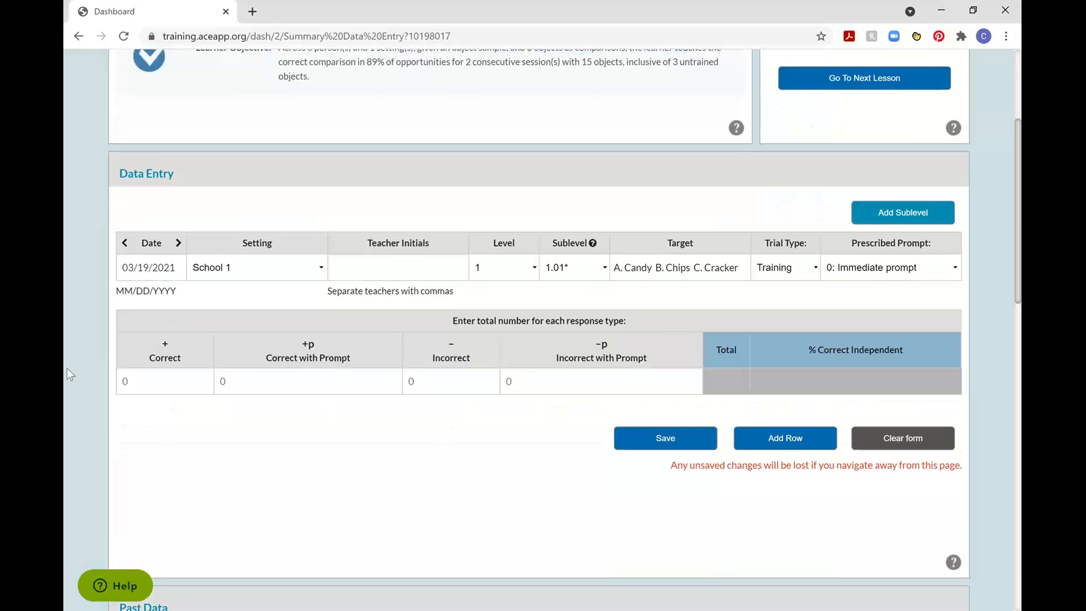
pyautogui.click(156, 265)
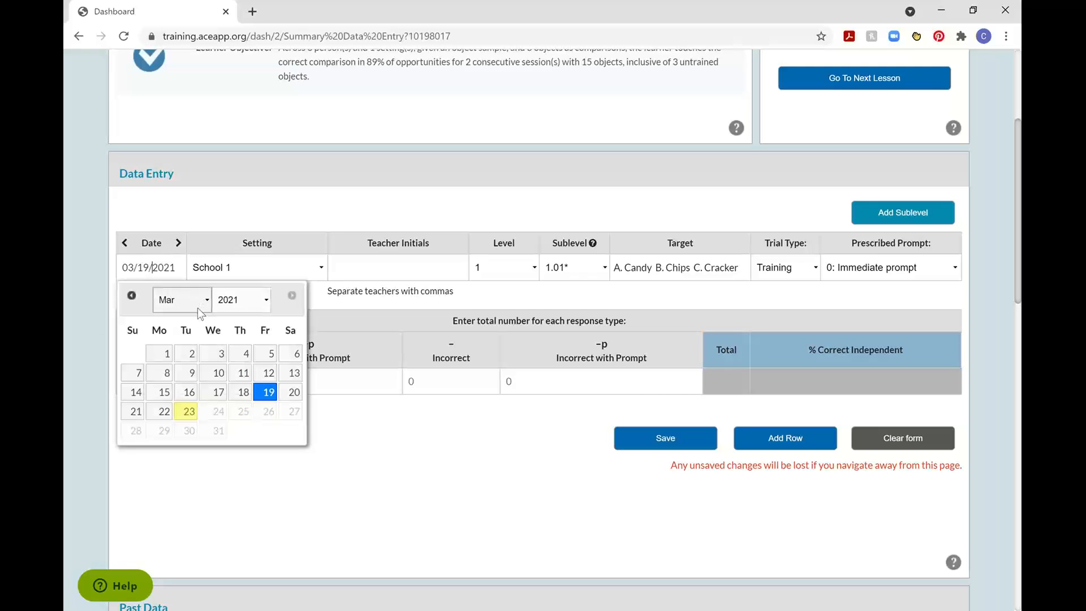
pyautogui.click(164, 411)
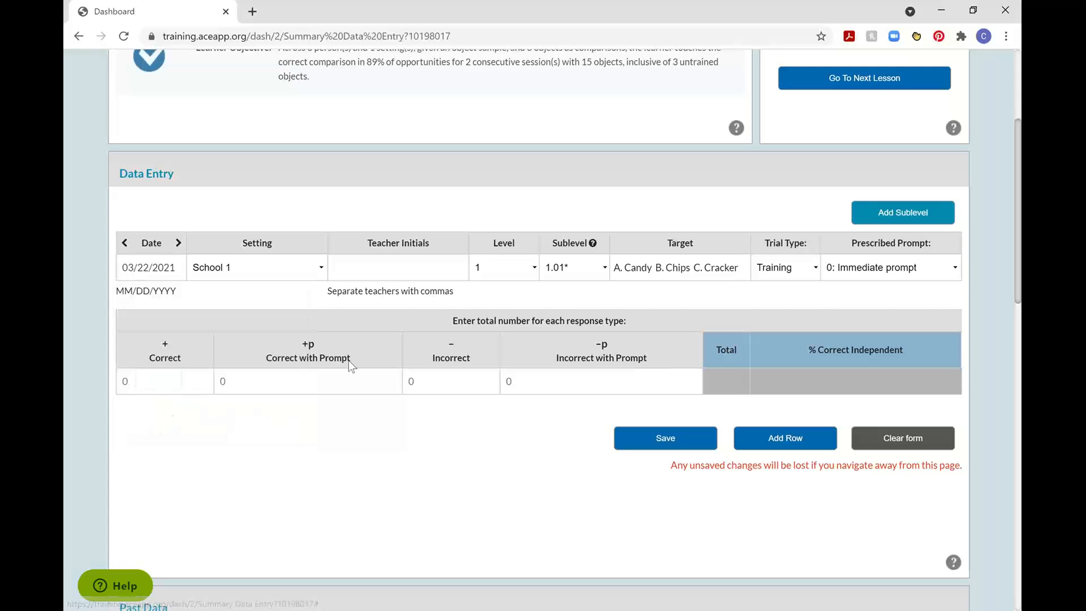
pyautogui.click(314, 270)
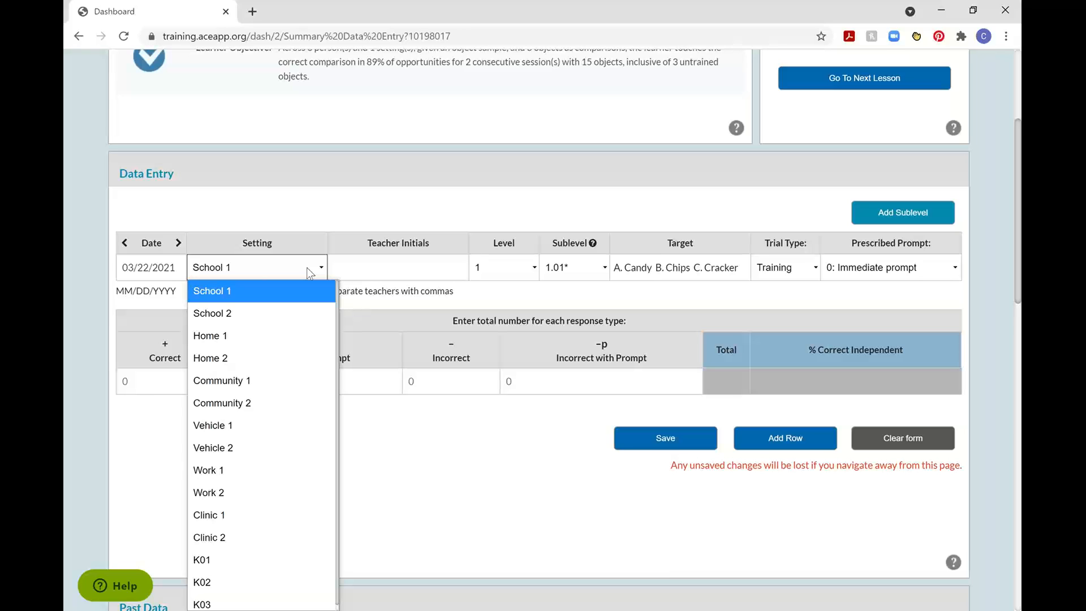
pyautogui.click(279, 290)
pyautogui.click(410, 268)
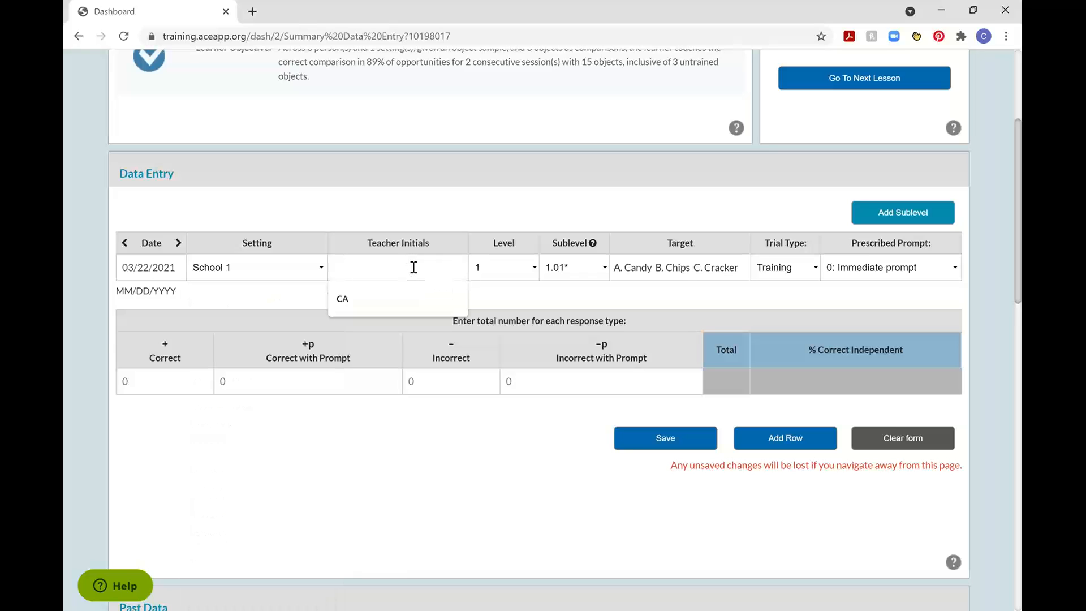
pyautogui.write('CM')
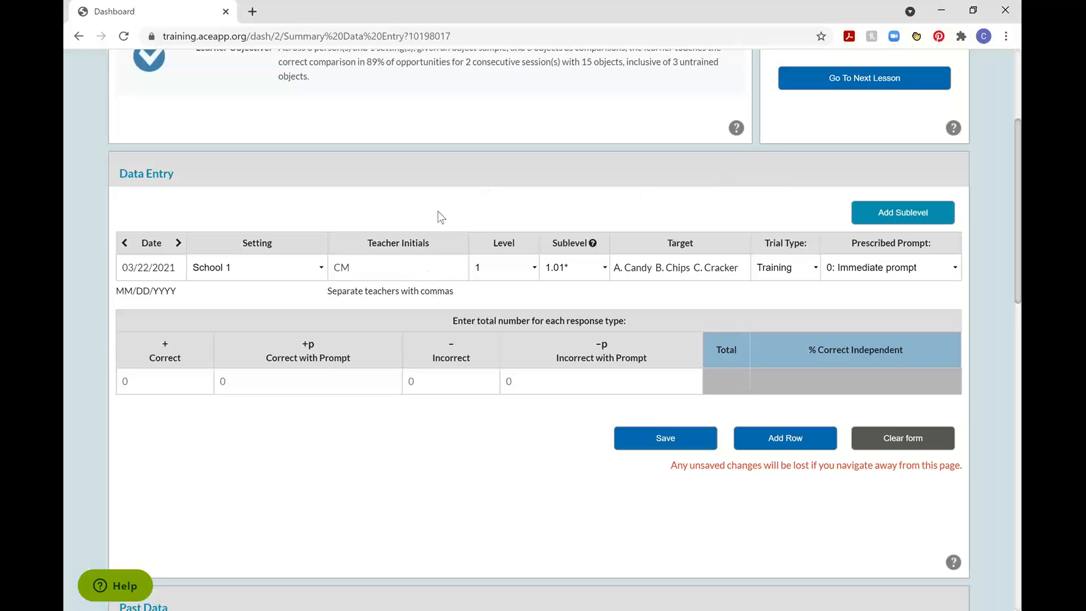
# Check the available levels and sublevels, try sublevel 1.05, and return to sublevel 1.01.
pyautogui.click(520, 272)
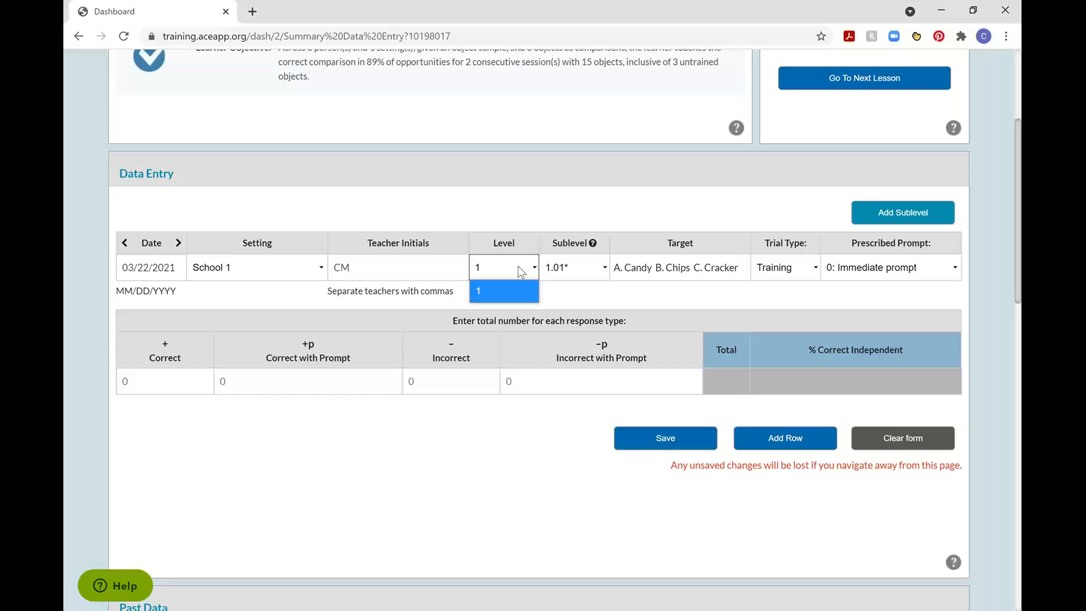
pyautogui.click(591, 208)
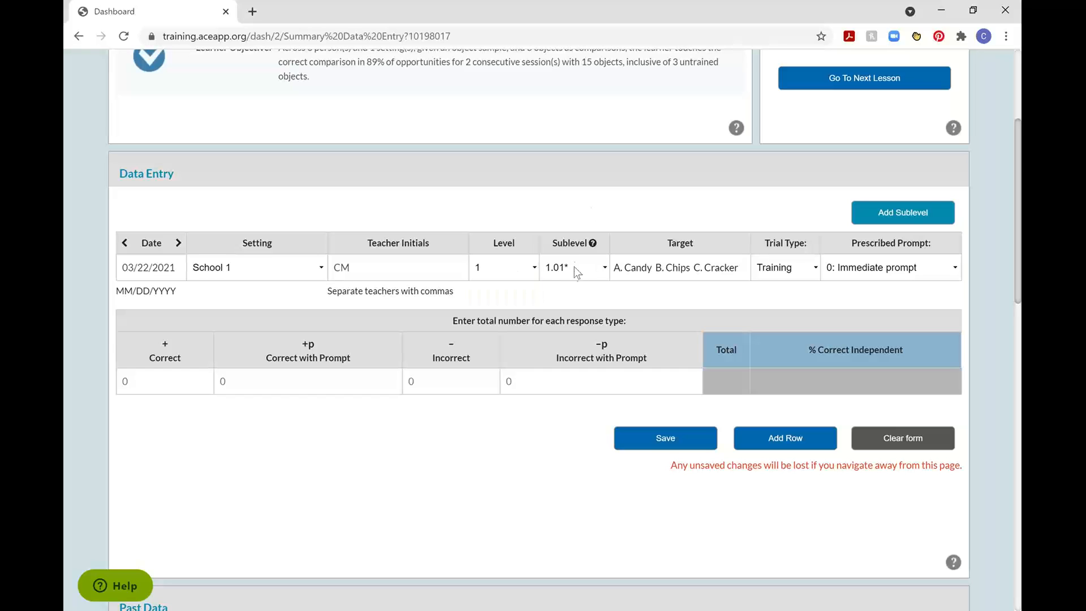
pyautogui.click(574, 267)
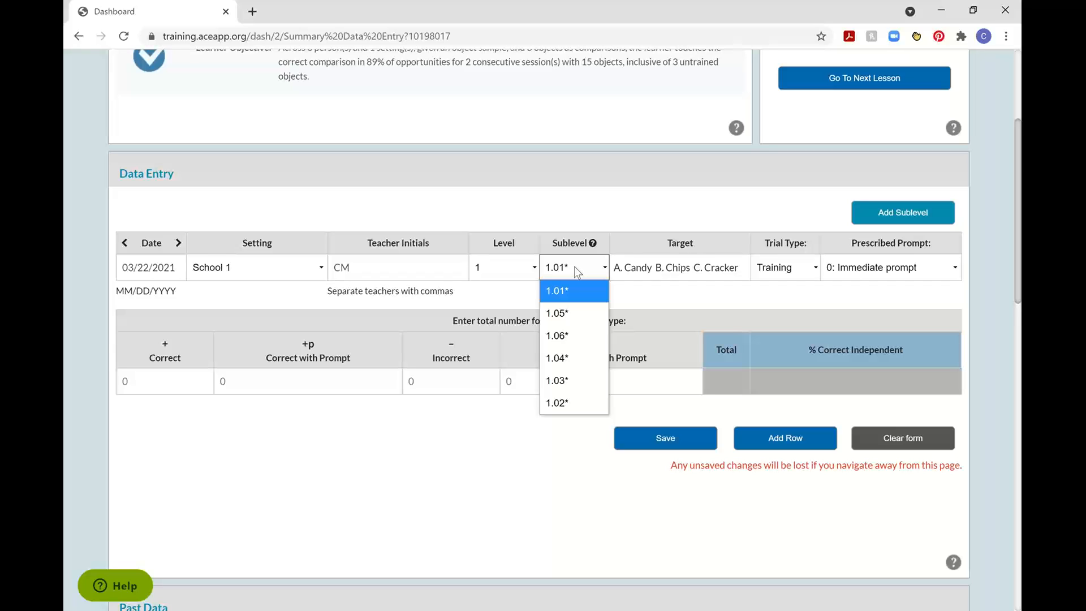
pyautogui.click(612, 198)
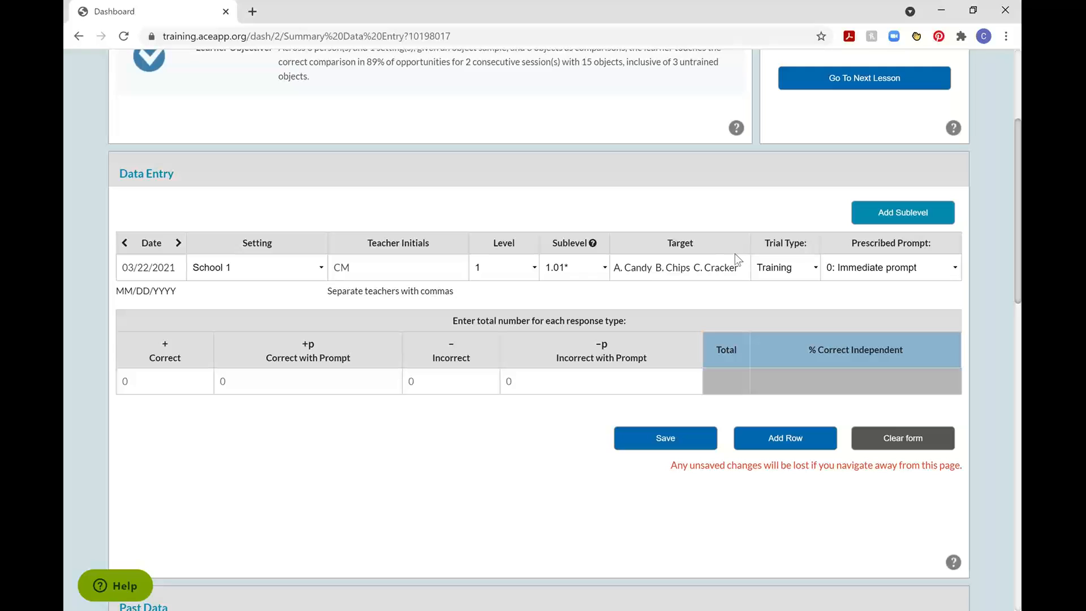
pyautogui.click(581, 269)
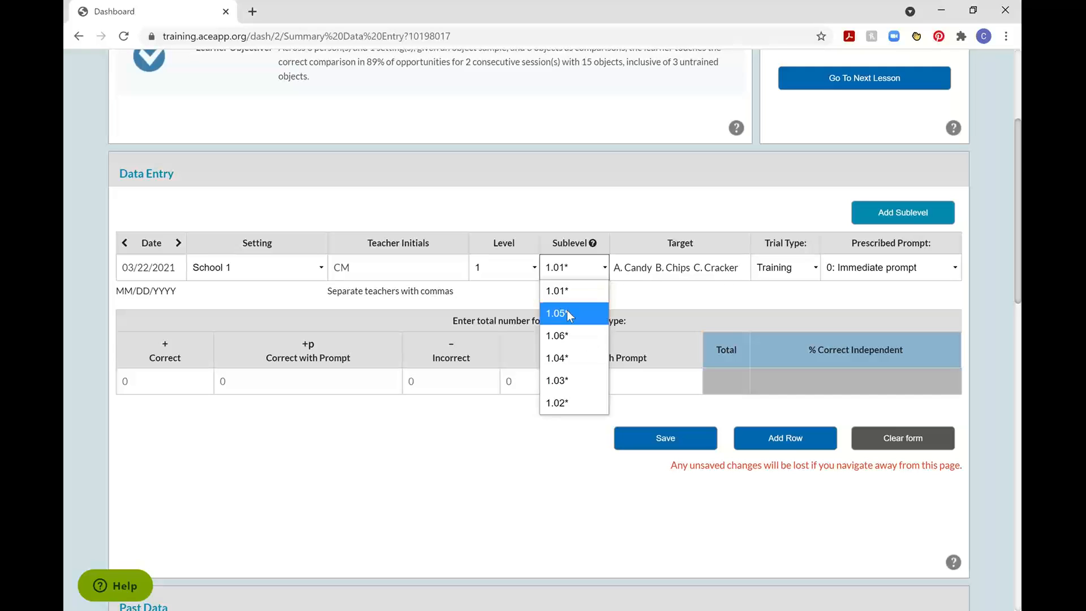
pyautogui.click(567, 310)
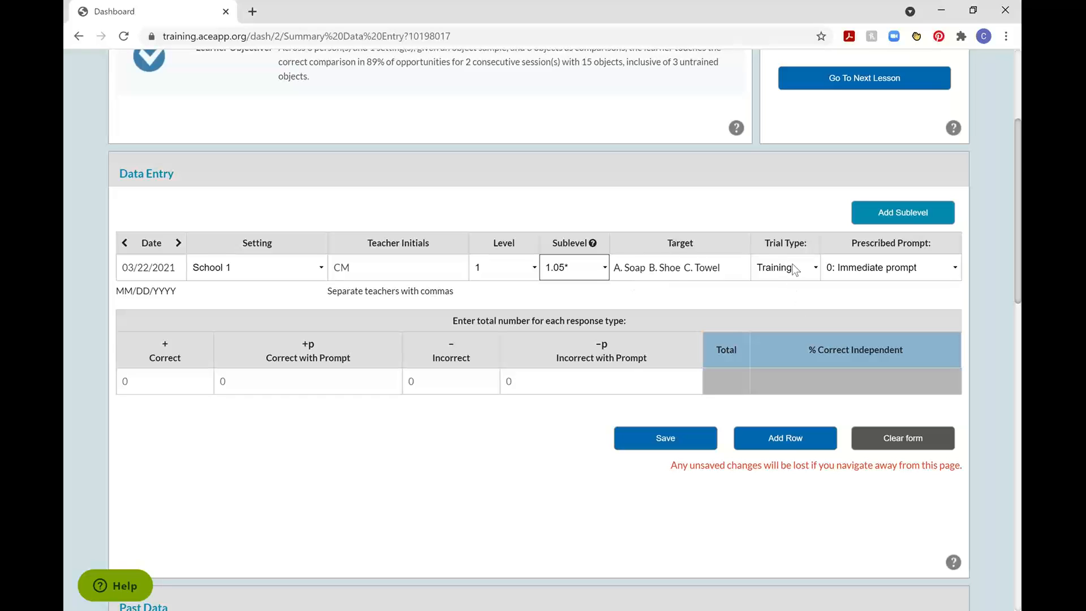
pyautogui.click(567, 272)
pyautogui.click(571, 293)
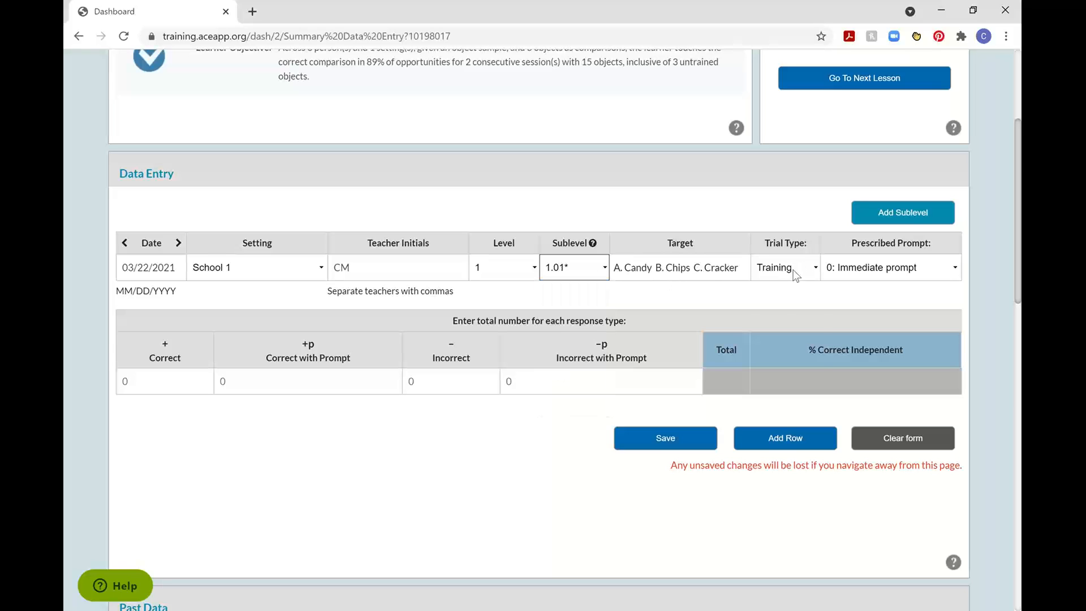
# Try the Baseline, Maintenance and Probe trial types in turn, and return the trial type to Training.
pyautogui.click(794, 273)
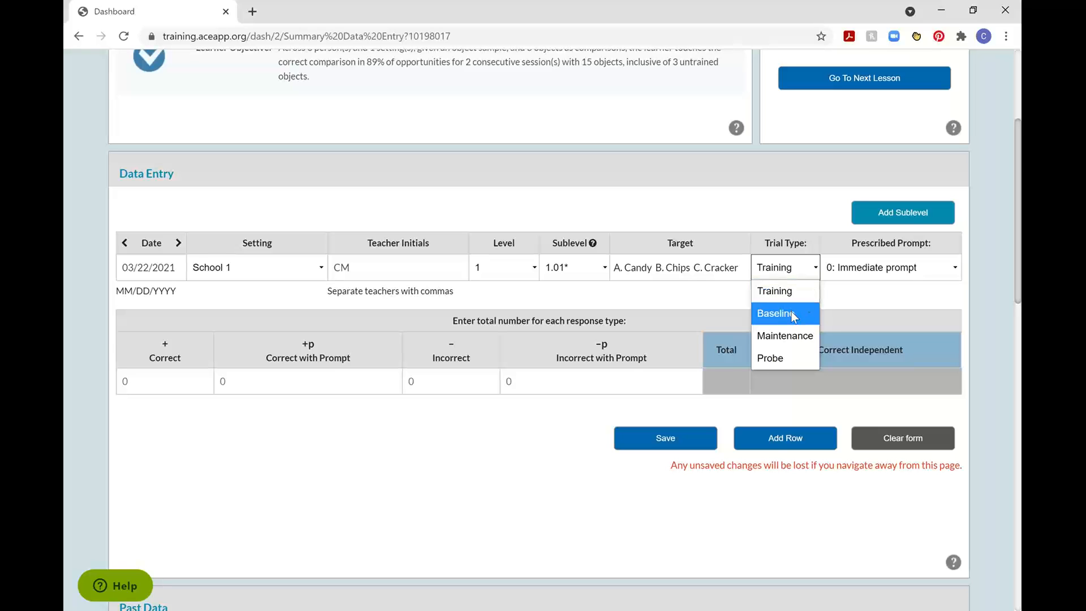
pyautogui.click(776, 313)
pyautogui.click(796, 276)
pyautogui.click(785, 338)
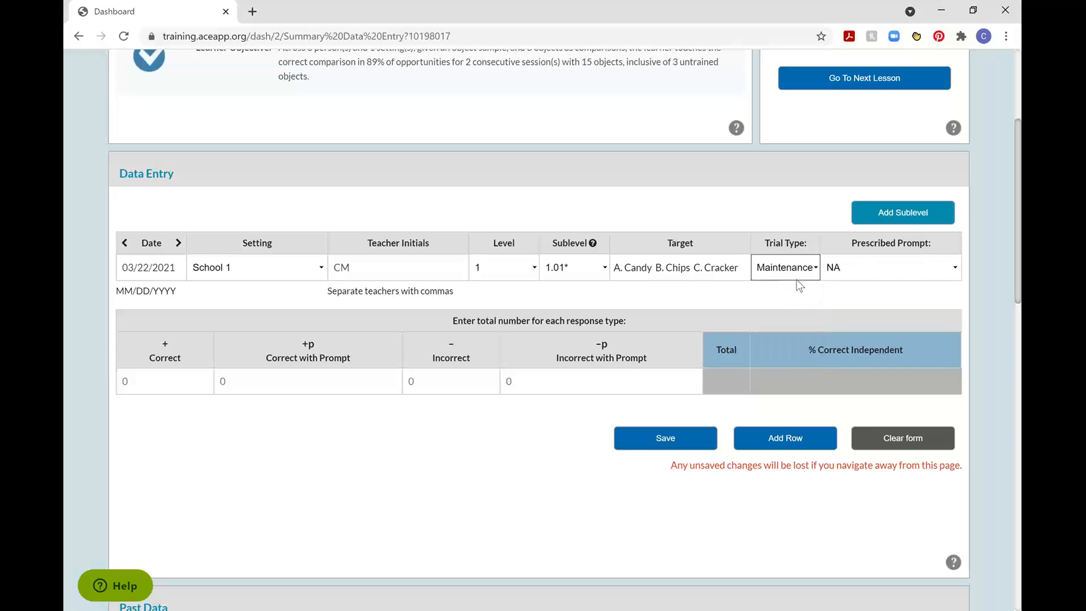
pyautogui.click(796, 277)
pyautogui.click(782, 360)
pyautogui.click(782, 270)
pyautogui.click(794, 293)
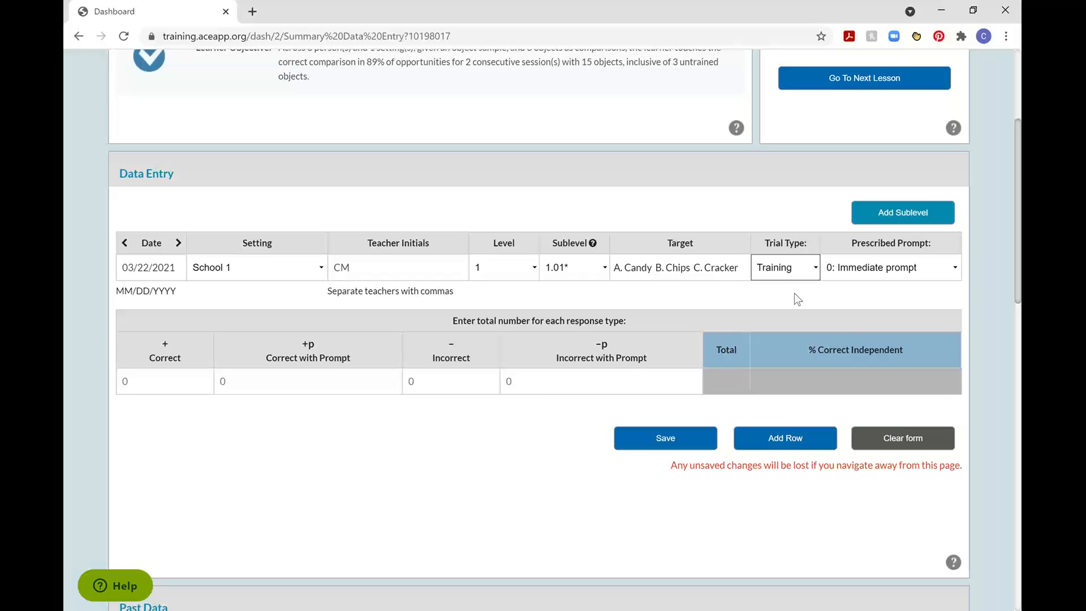
# Save the session with prescribed prompt 0: Immediate prompt, 8 responses Correct with Prompt and 1 Incorrect with Prompt.
pyautogui.click(907, 268)
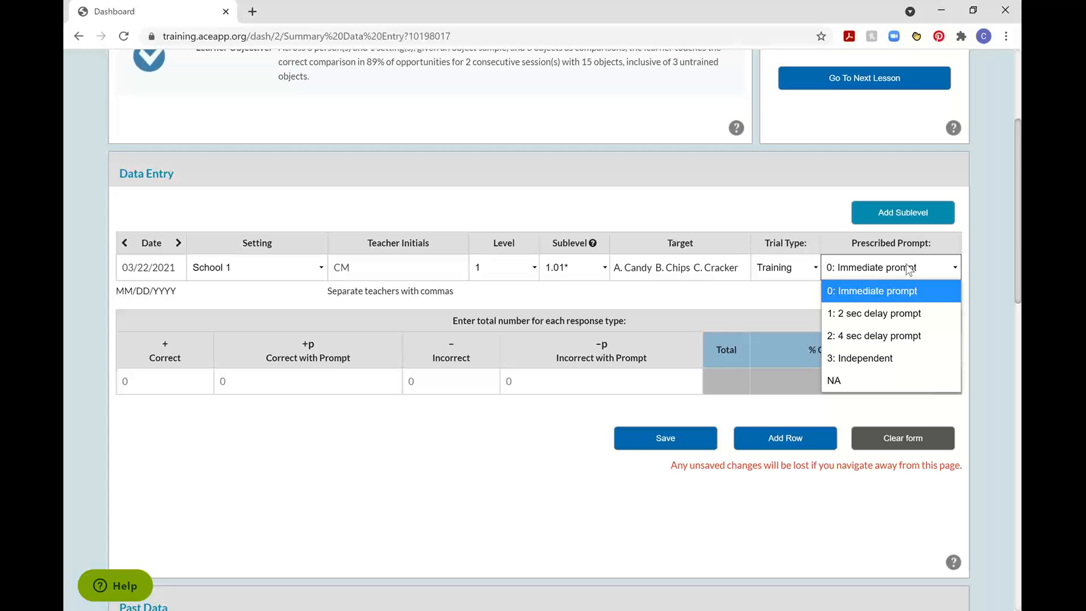
pyautogui.click(887, 289)
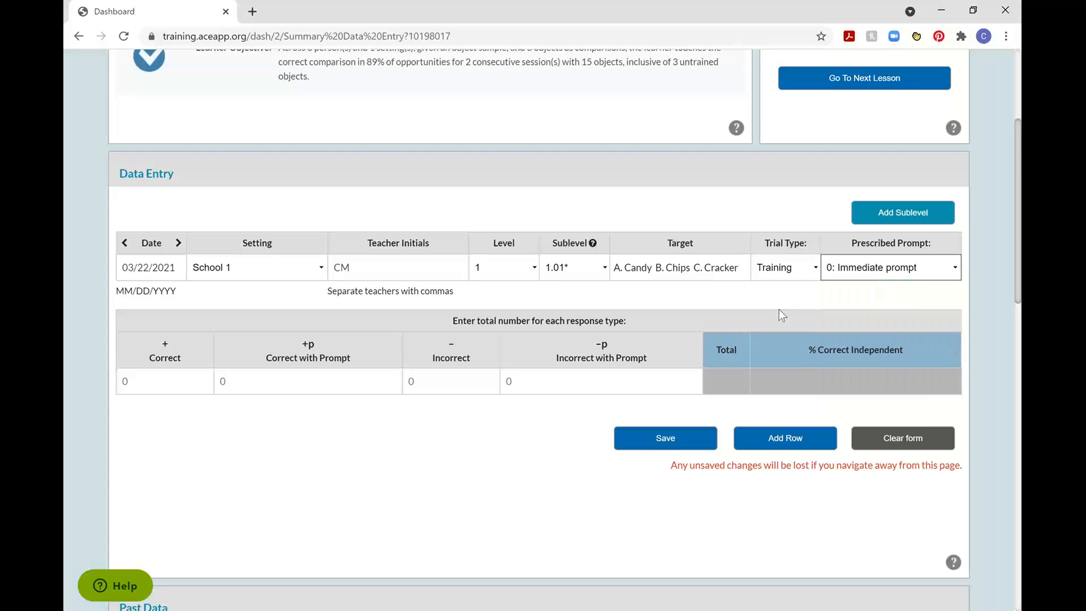
pyautogui.click(795, 297)
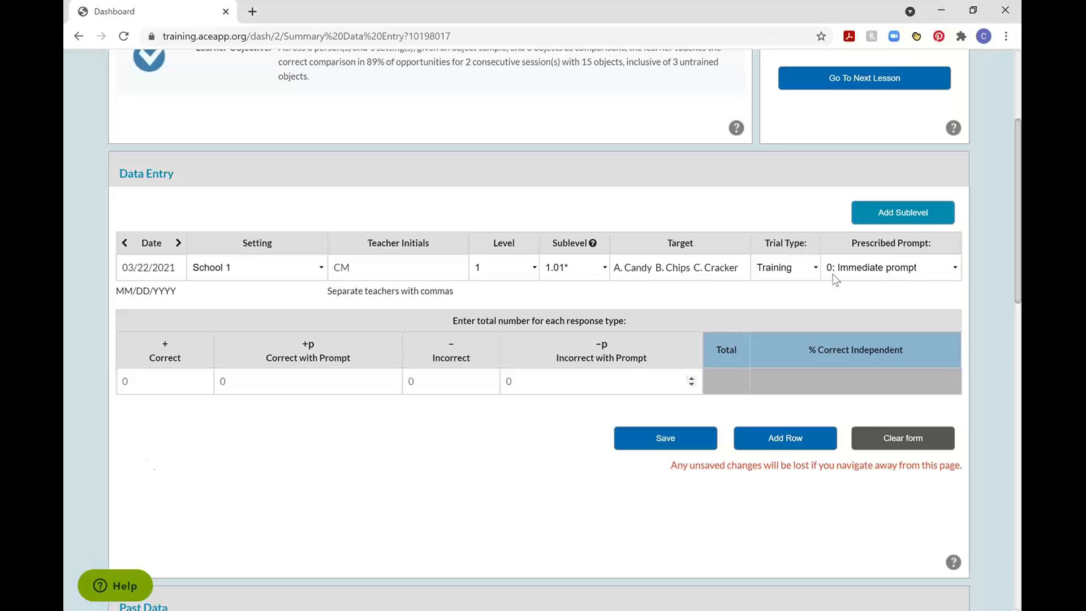
pyautogui.click(259, 387)
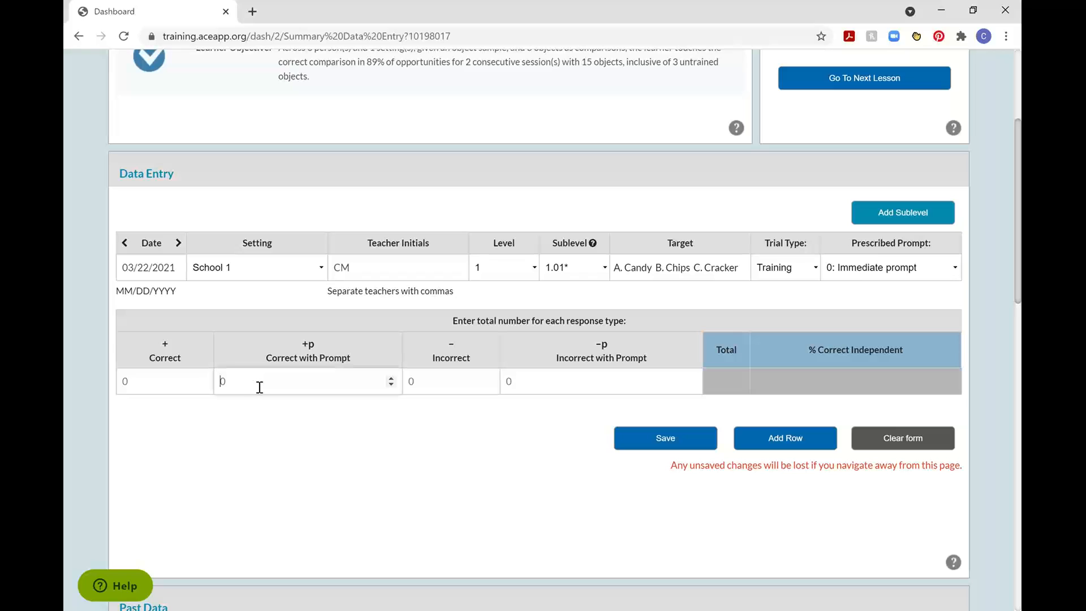
pyautogui.write('8')
pyautogui.click(538, 379)
pyautogui.write('1')
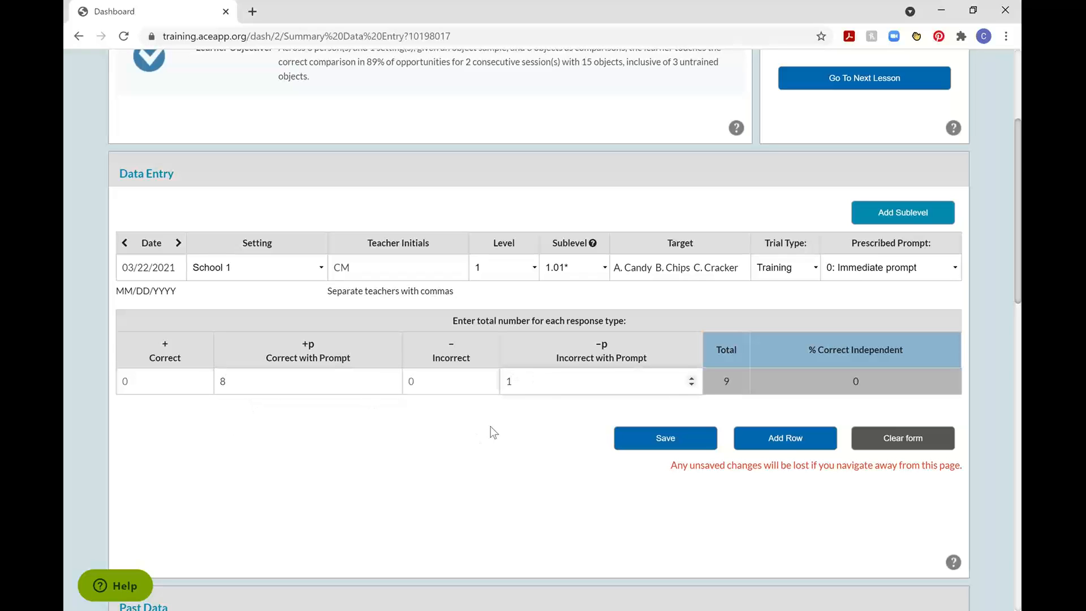
pyautogui.click(491, 427)
pyautogui.scroll(-1, 561, 452)
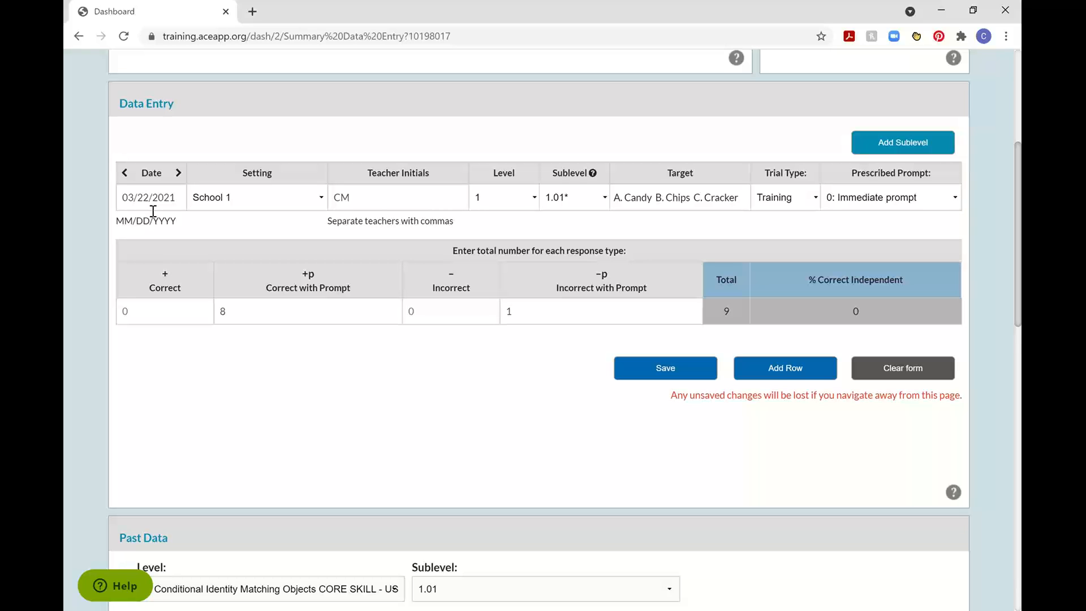
pyautogui.click(687, 367)
# Review the past data for sublevel 1.01 as a graph and a grid, highlighting the 03/22/2021 session.
pyautogui.scroll(-7, 458, 388)
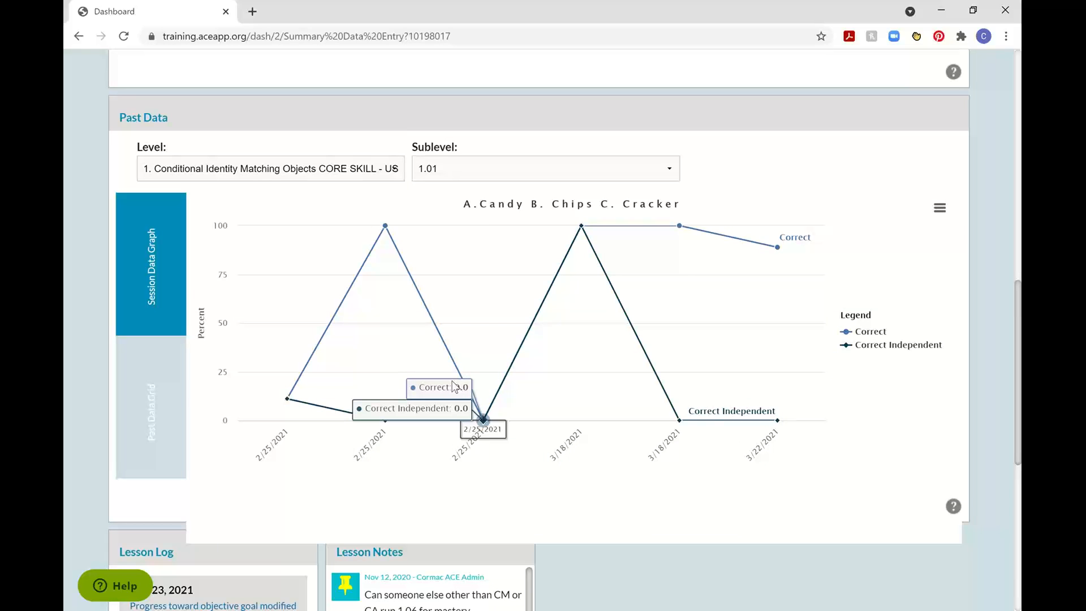
pyautogui.click(164, 431)
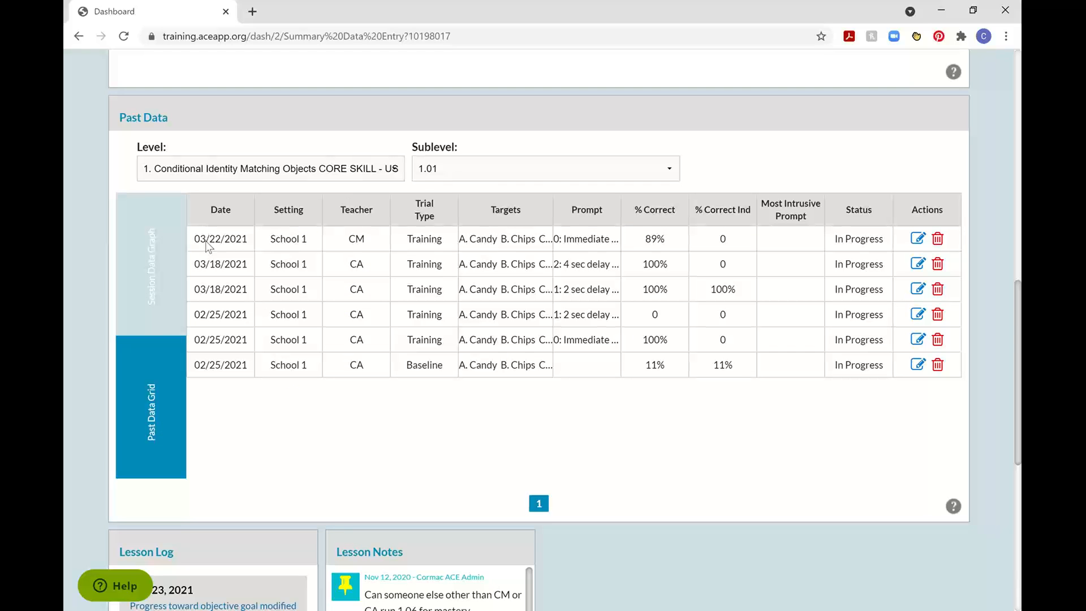
pyautogui.moveTo(195, 238); pyautogui.dragTo(764, 236)
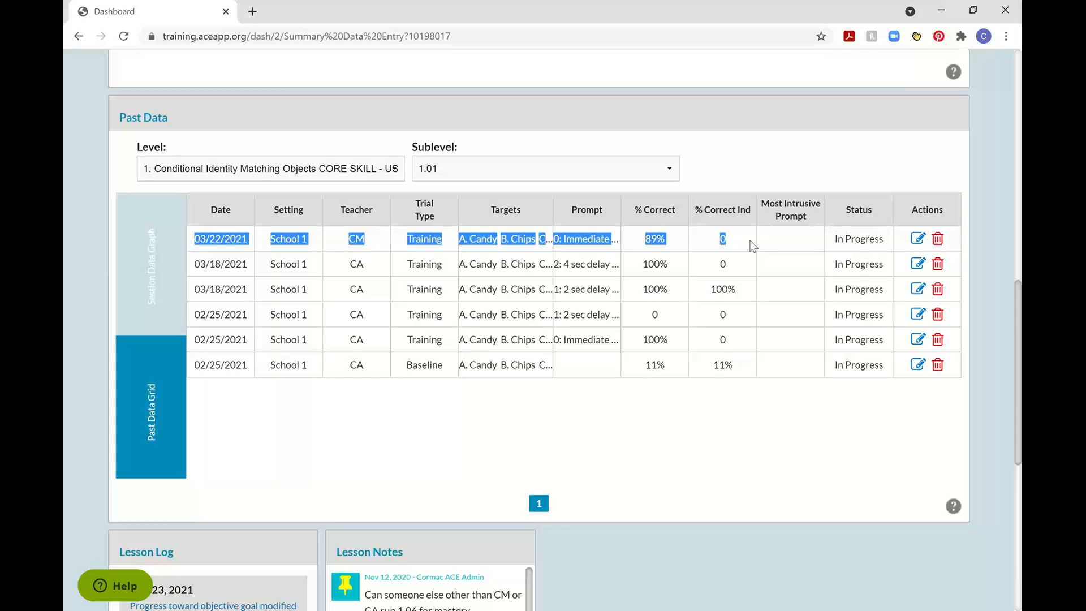
# Open the 03/22/2021 session in the past data for editing, then cancel the edit.
pyautogui.click(773, 327)
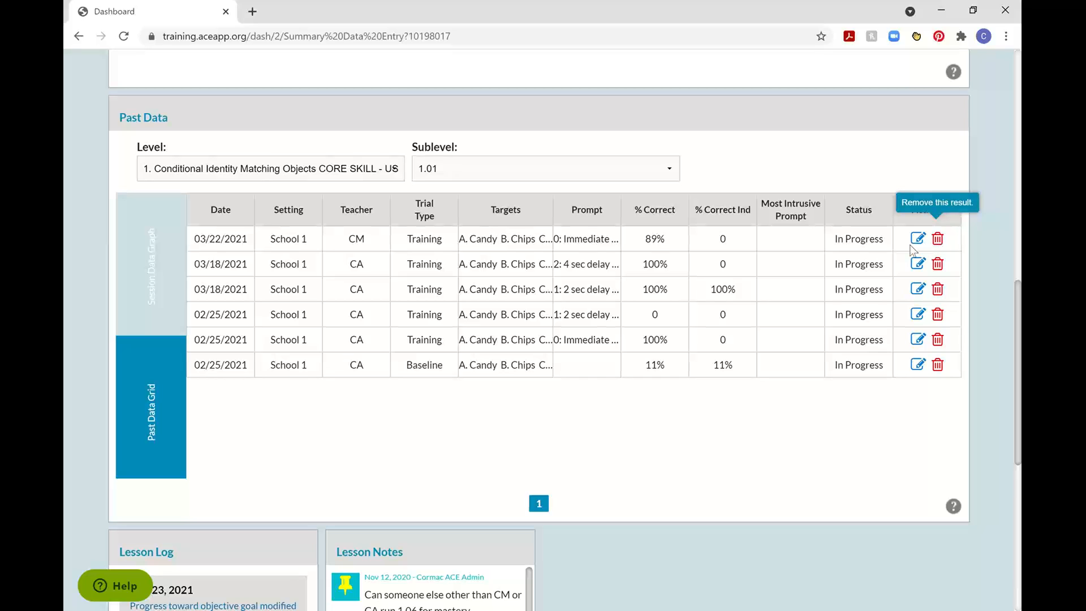
pyautogui.click(918, 238)
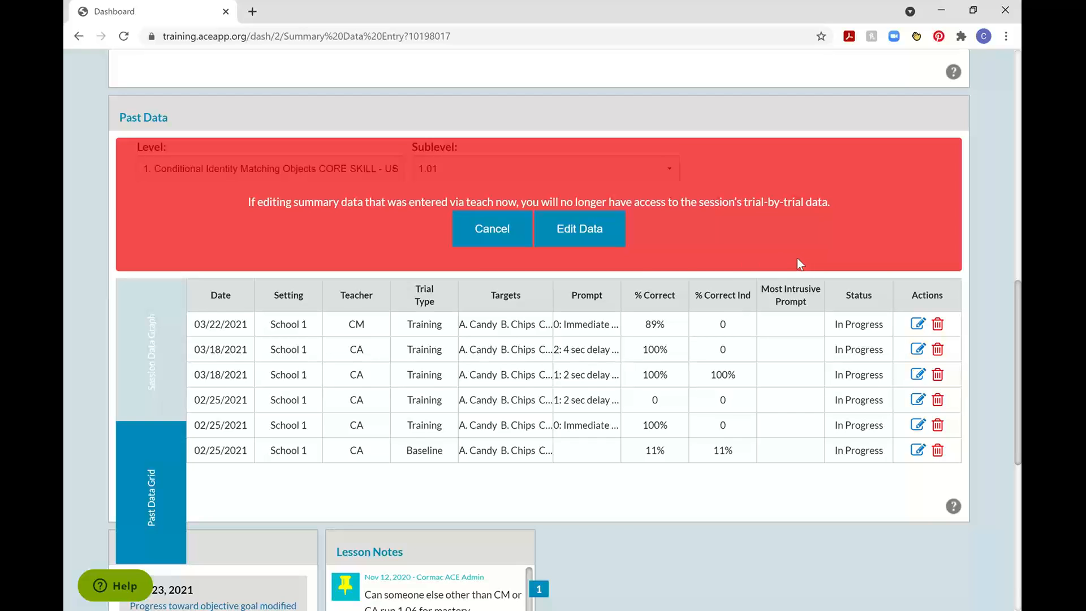
pyautogui.click(501, 241)
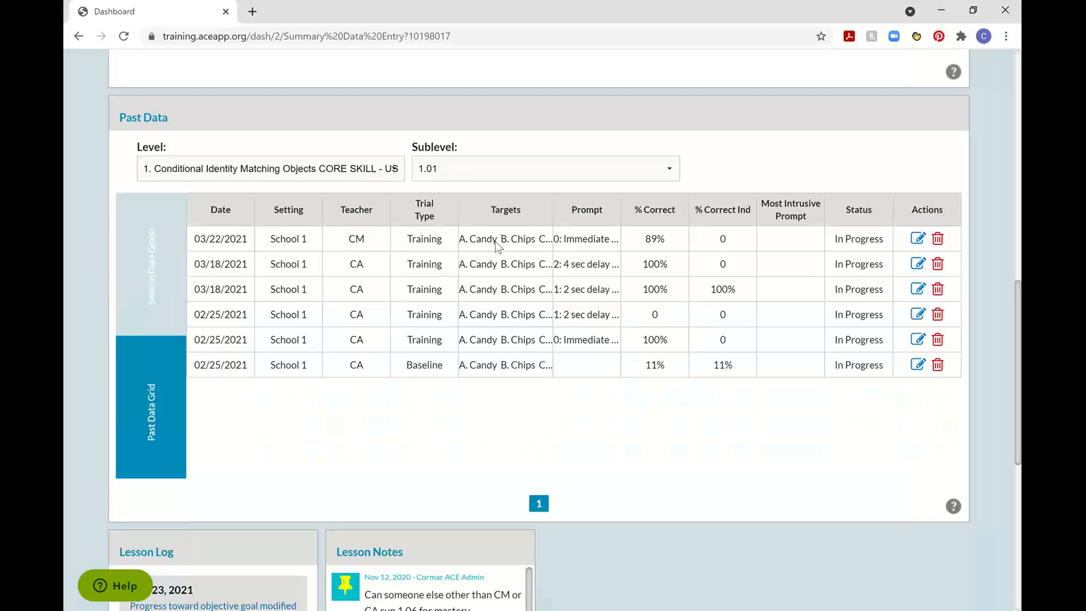
# Show the past data as a session graph, then highlight the lesson name in the lesson information.
pyautogui.click(167, 257)
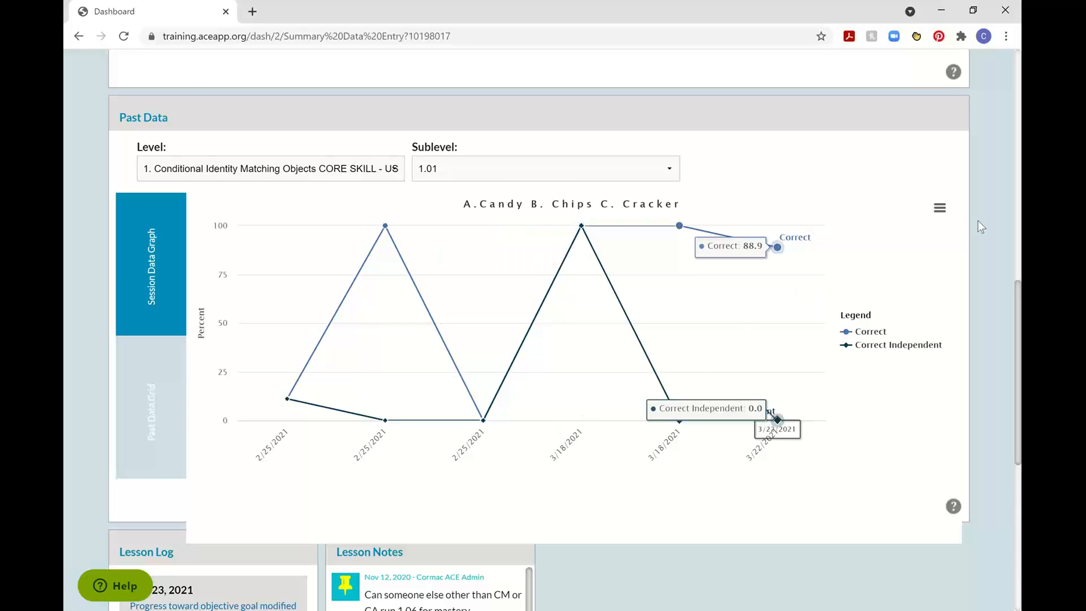
pyautogui.scroll(7, 982, 177)
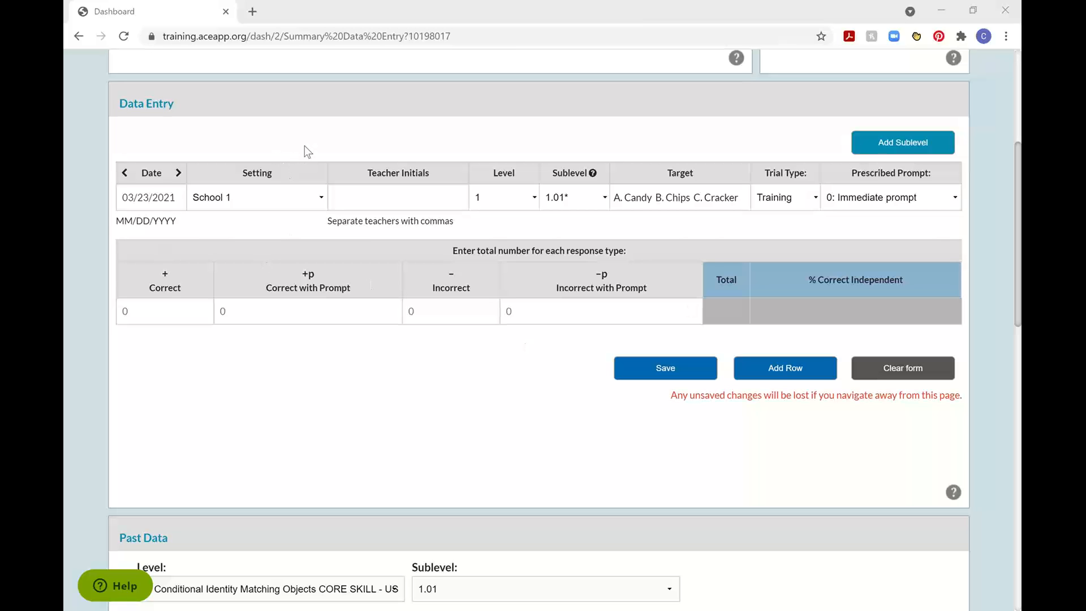
pyautogui.scroll(1, 305, 150)
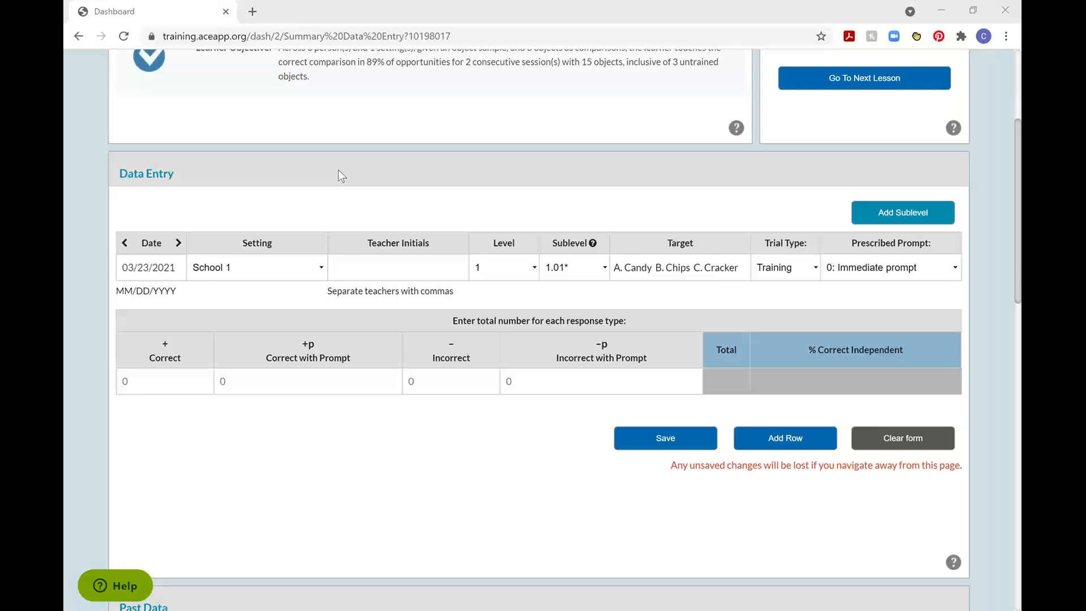
pyautogui.scroll(3, 417, 153)
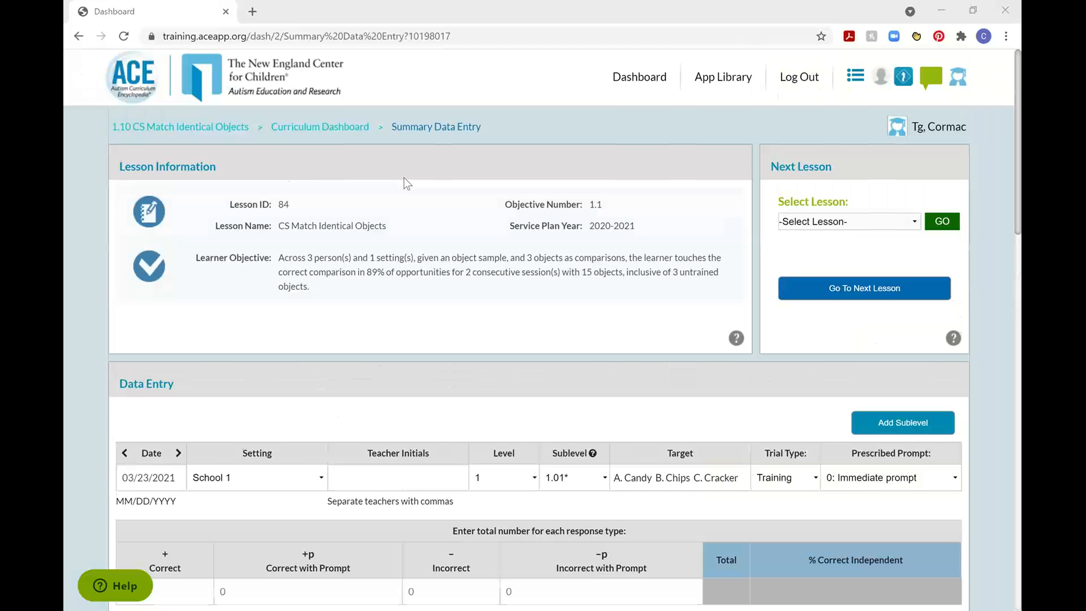
pyautogui.moveTo(276, 229); pyautogui.dragTo(385, 229)
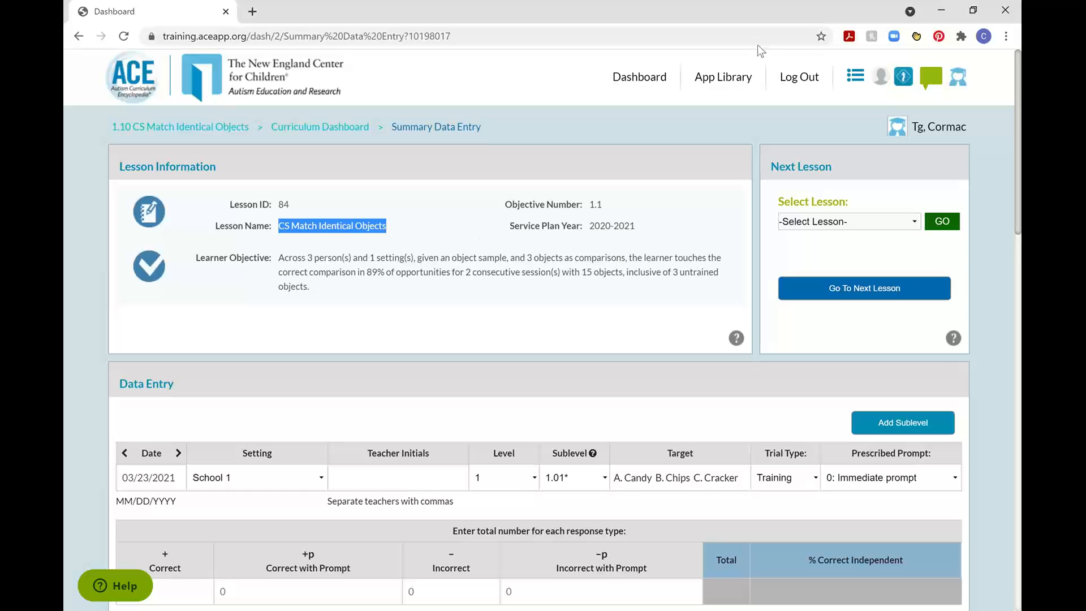
# Switch to the first listed learner in a classroom of the Bancroft account's Bancroft School.
pyautogui.click(960, 77)
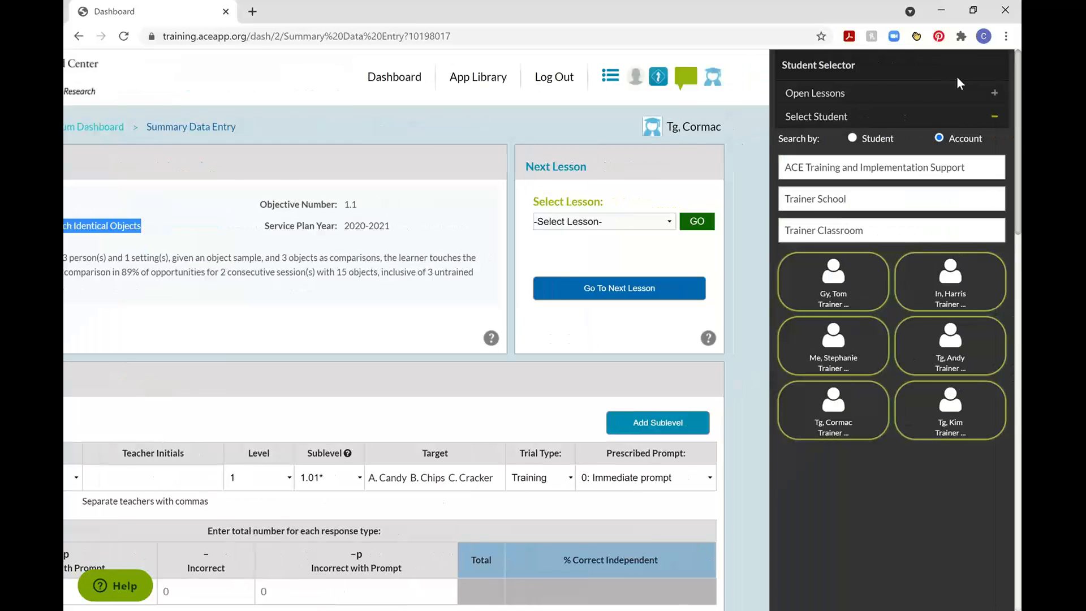
pyautogui.click(960, 166)
pyautogui.click(842, 242)
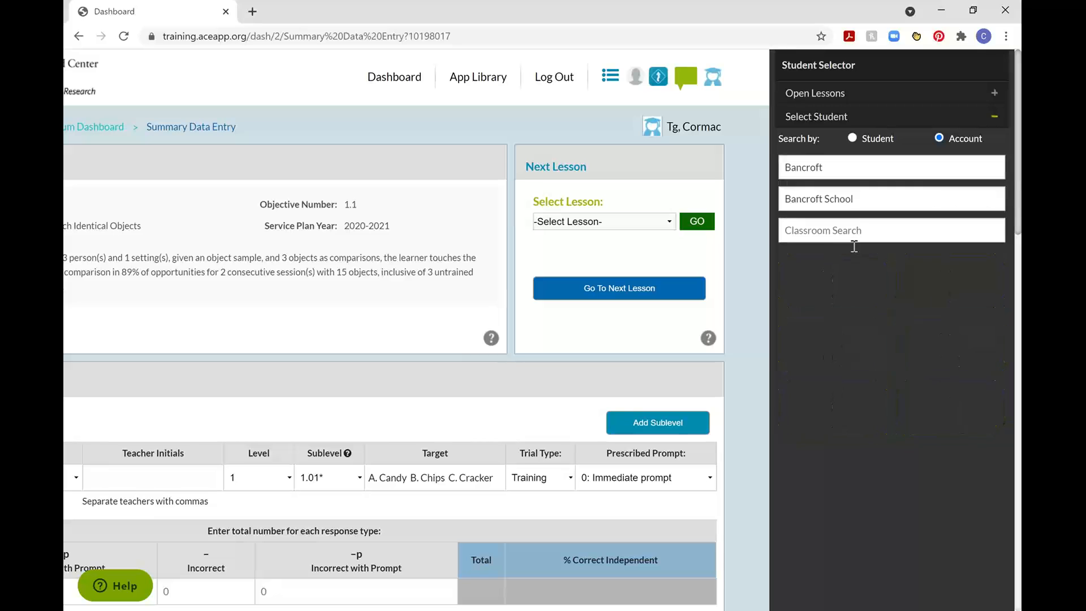
pyautogui.click(847, 233)
pyautogui.click(827, 262)
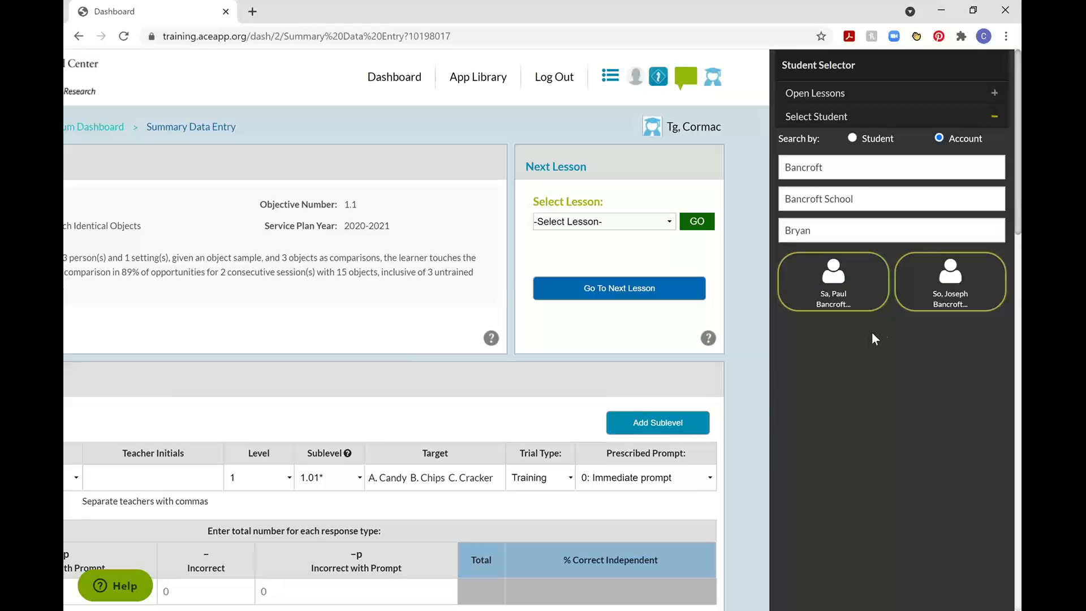
pyautogui.click(834, 286)
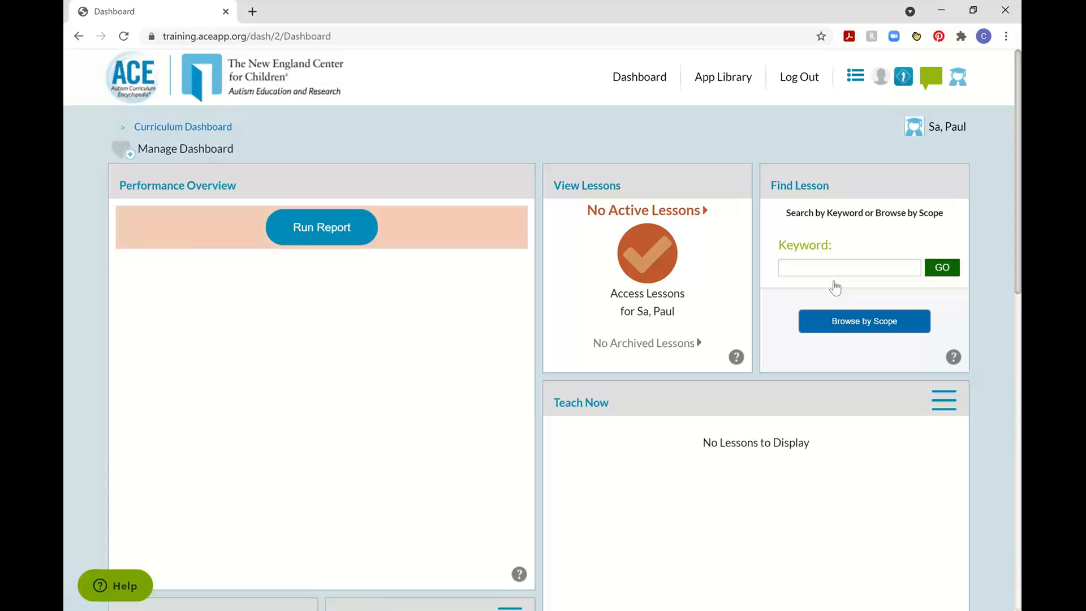
# Check which active lessons this learner has available for summary data entry.
pyautogui.scroll(-12, 80, 395)
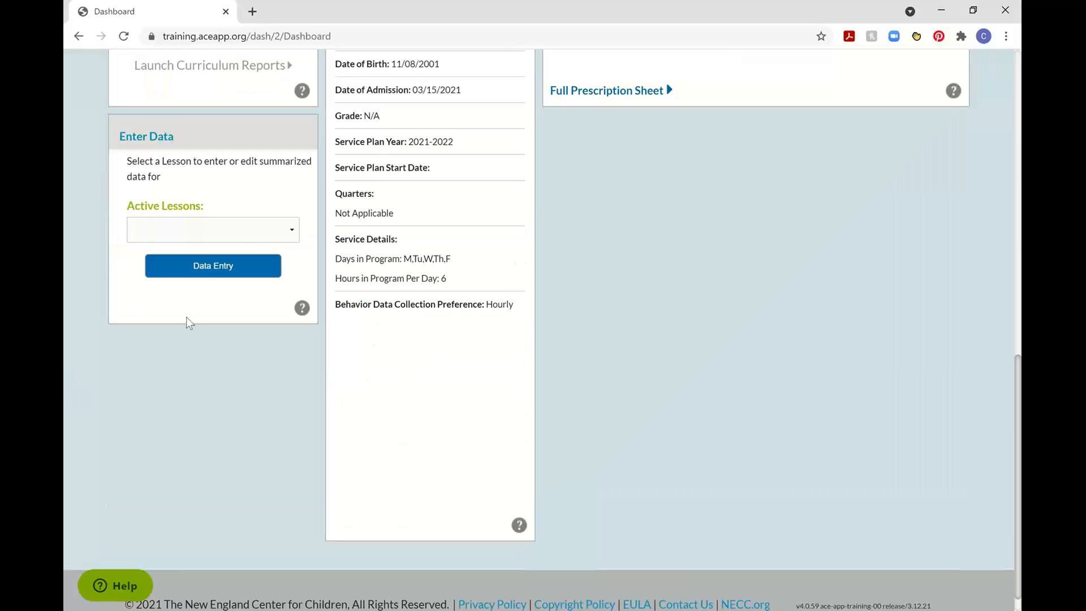
pyautogui.click(232, 231)
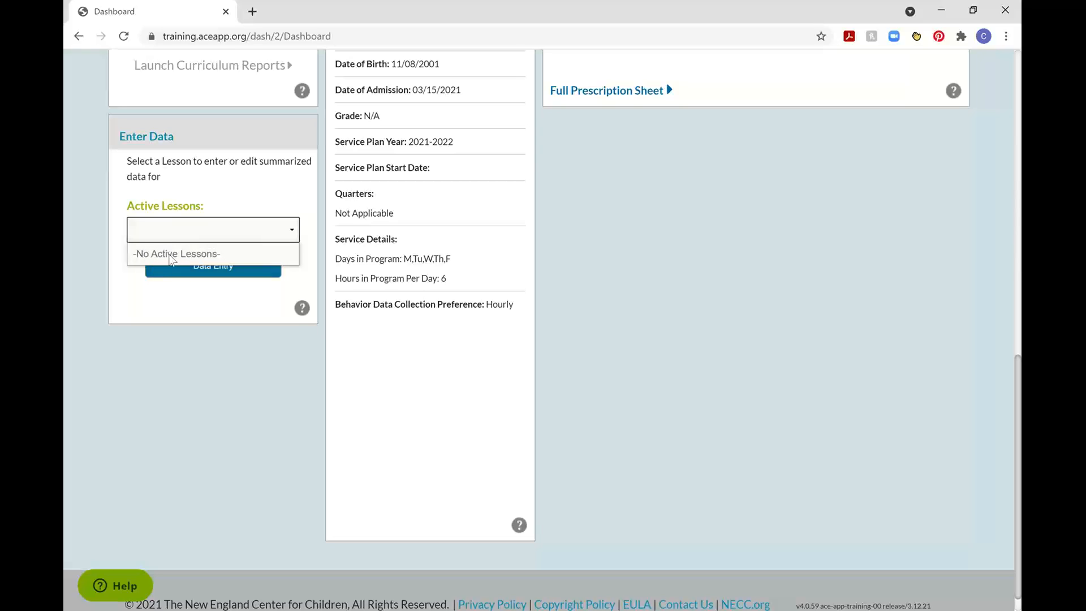
pyautogui.click(182, 300)
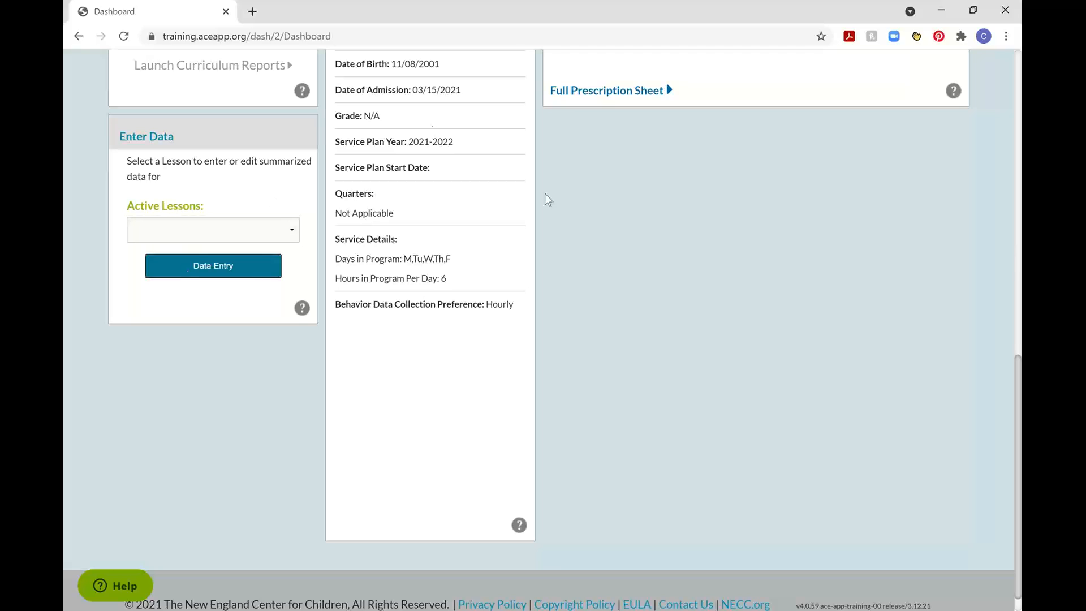
pyautogui.scroll(10, 648, 278)
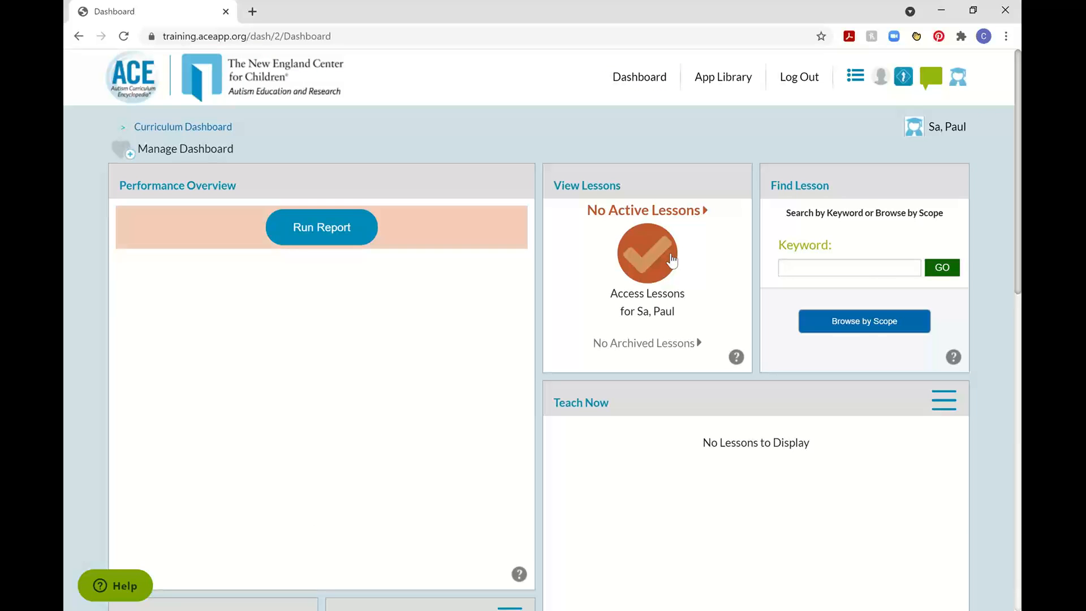
# Switch back to the original learner in ACE Training and Implementation Support, Trainer School, Trainer Classroom, and view the learner's lesson overview.
pyautogui.click(959, 81)
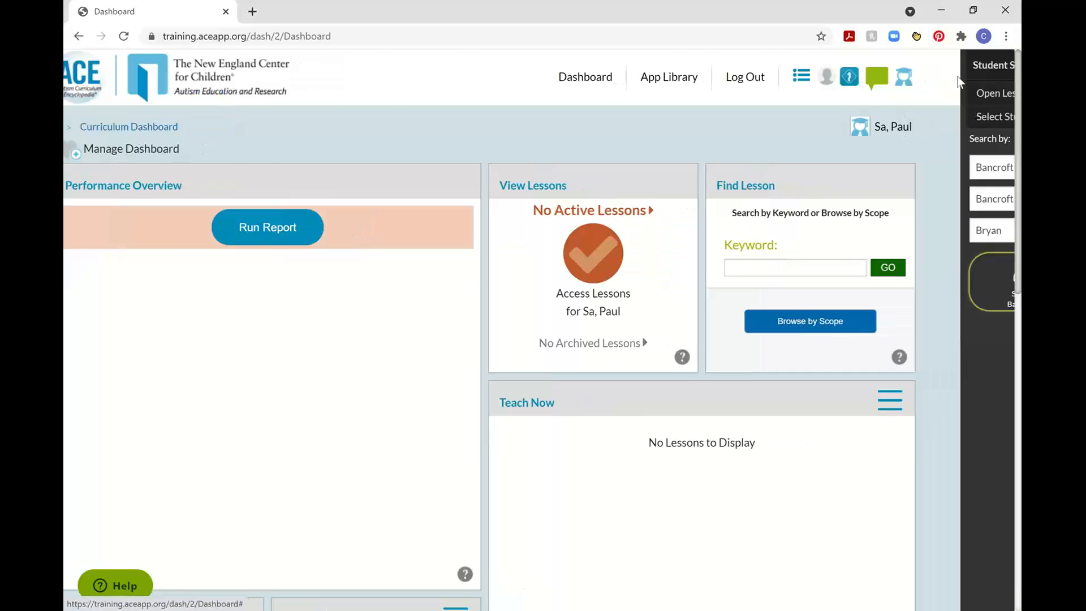
pyautogui.click(843, 168)
pyautogui.click(830, 214)
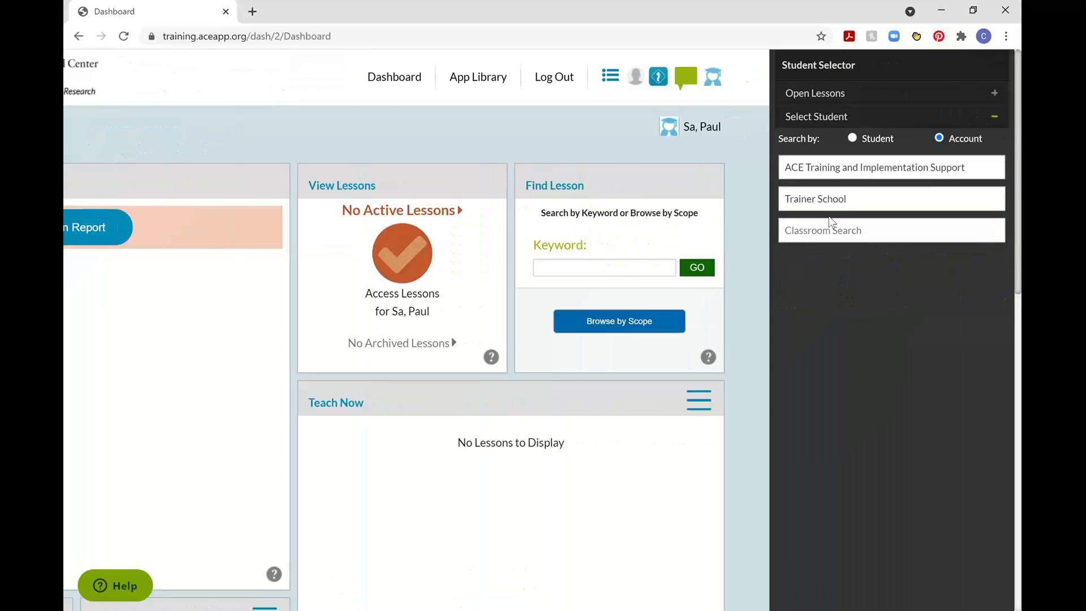
pyautogui.click(835, 406)
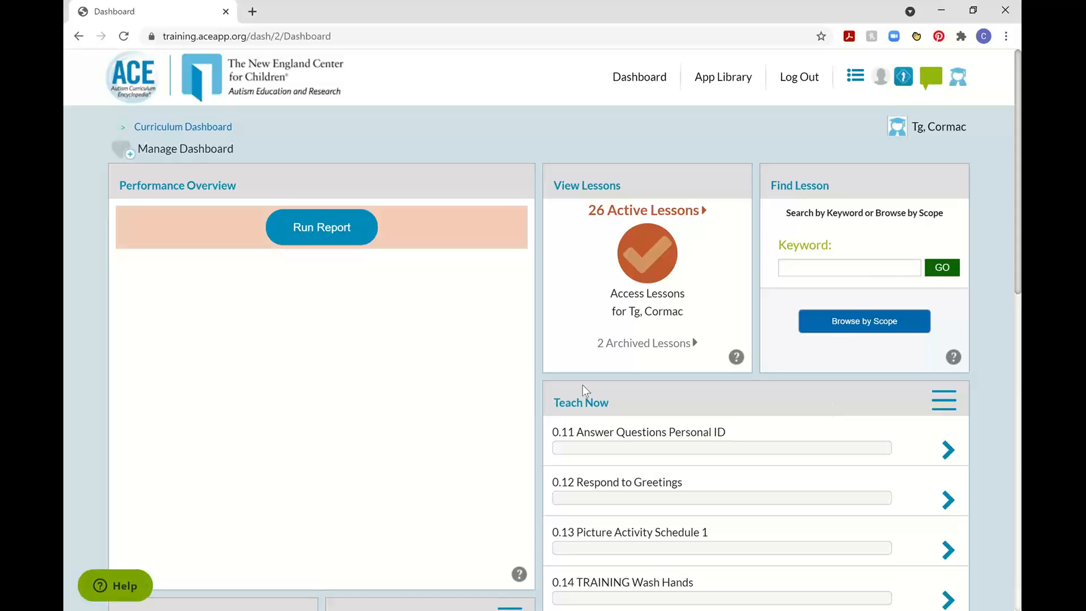
pyautogui.scroll(5, 692, 239)
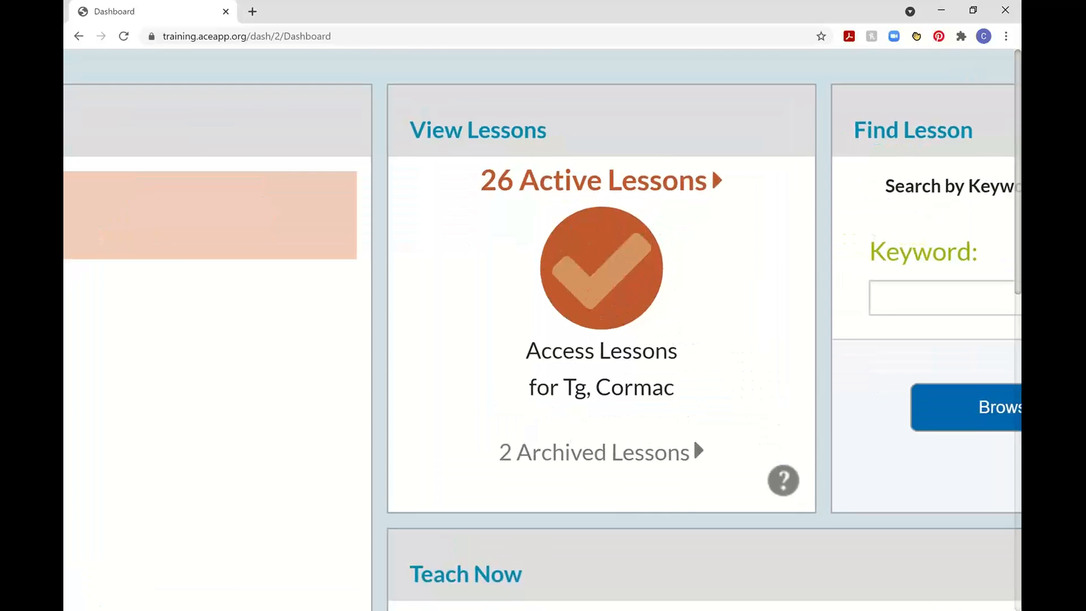
pyautogui.scroll(-5, 692, 436)
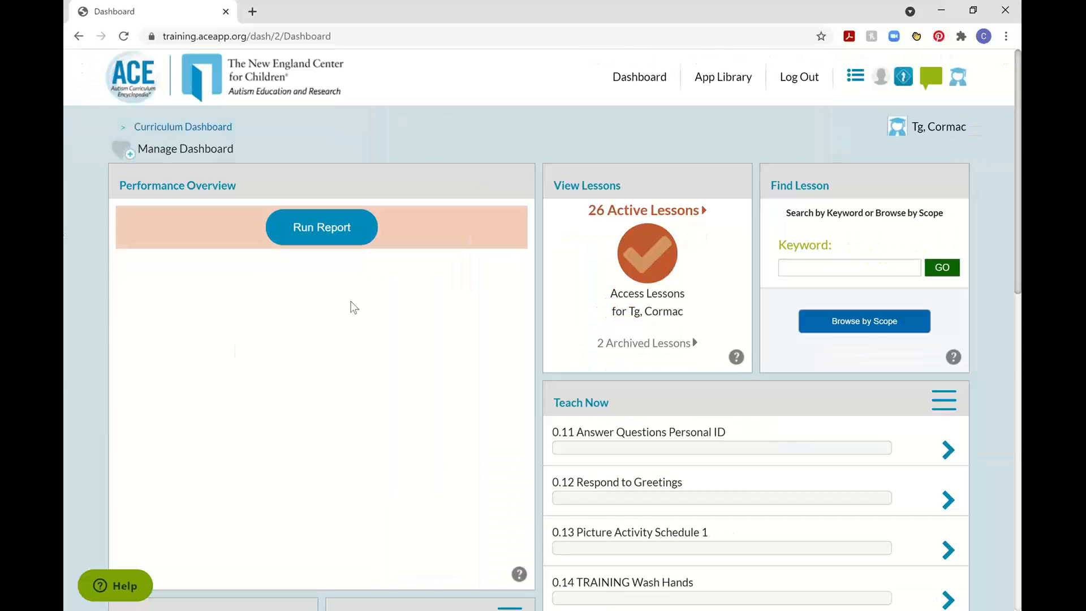
# Open summary data entry for the active lesson 3.10 - Follow Complex Directions (conditional, raise hand).
pyautogui.scroll(-10, 91, 351)
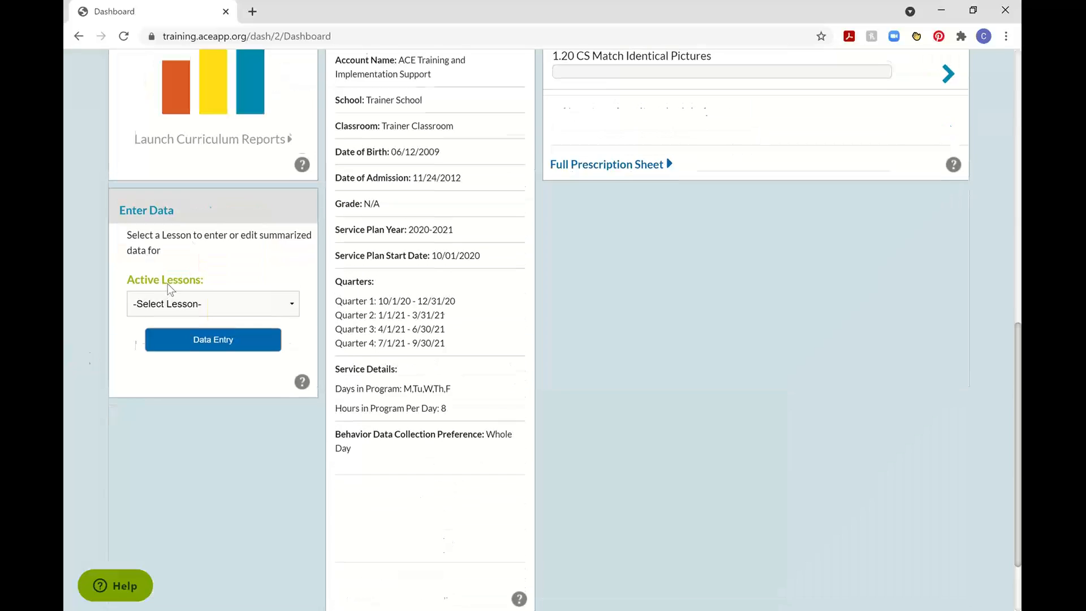
pyautogui.click(242, 304)
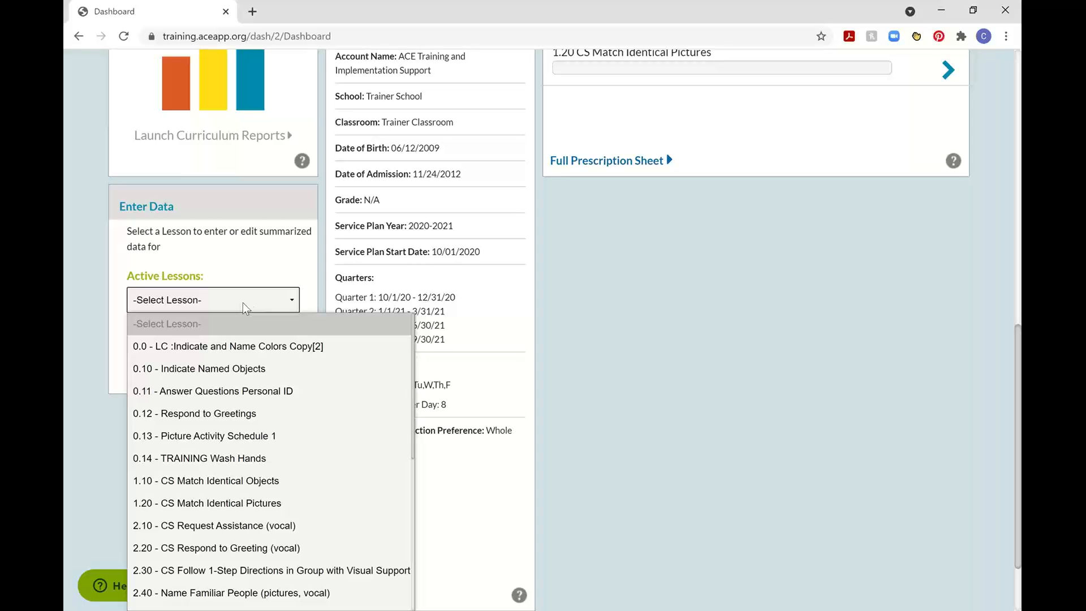
pyautogui.scroll(-2, 291, 258)
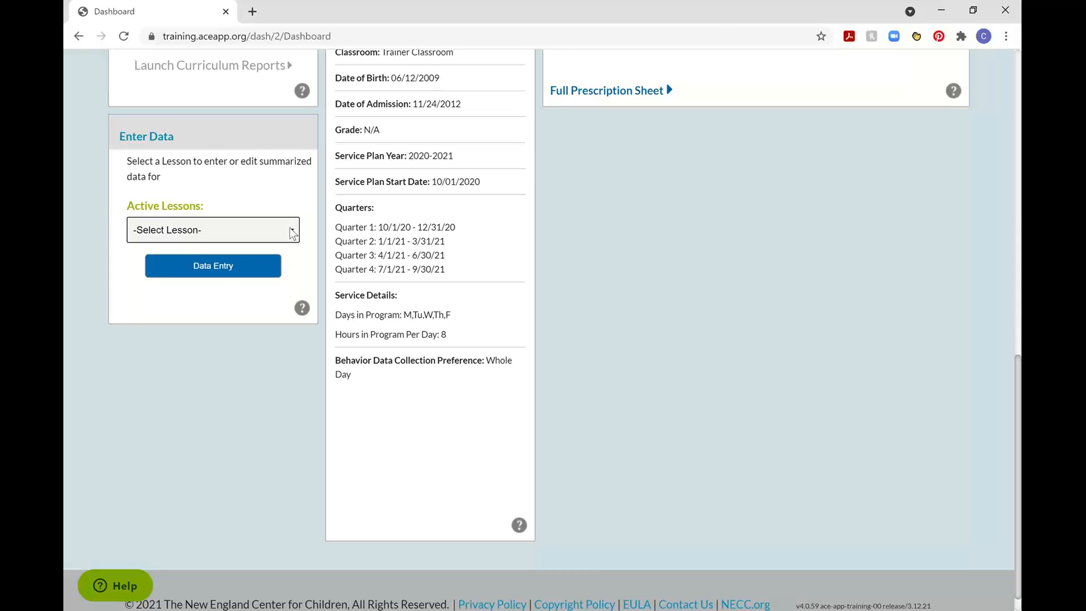
pyautogui.click(268, 236)
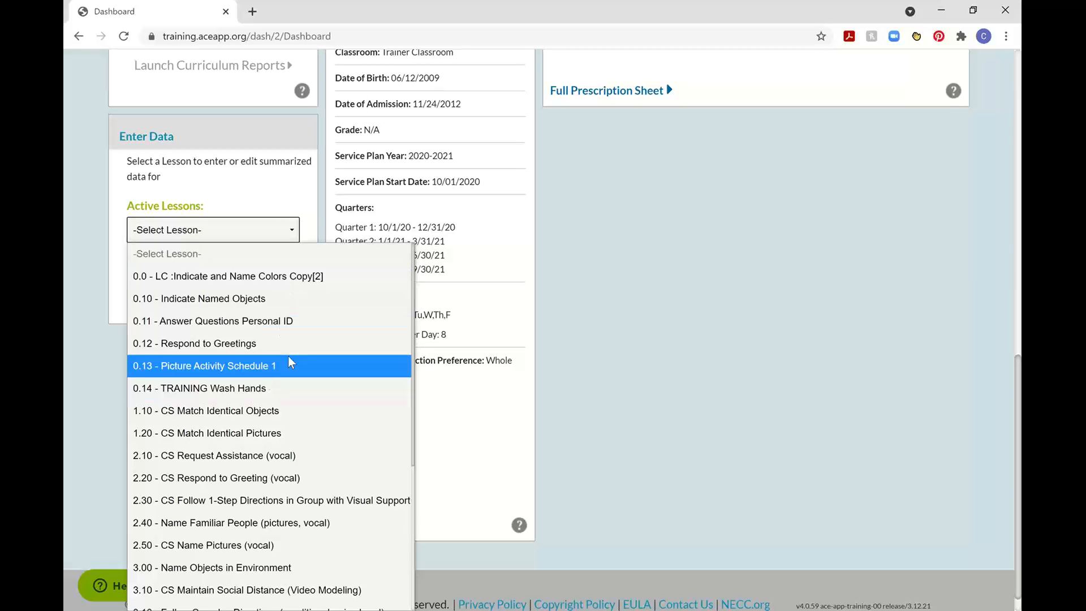
pyautogui.scroll(-4, 294, 393)
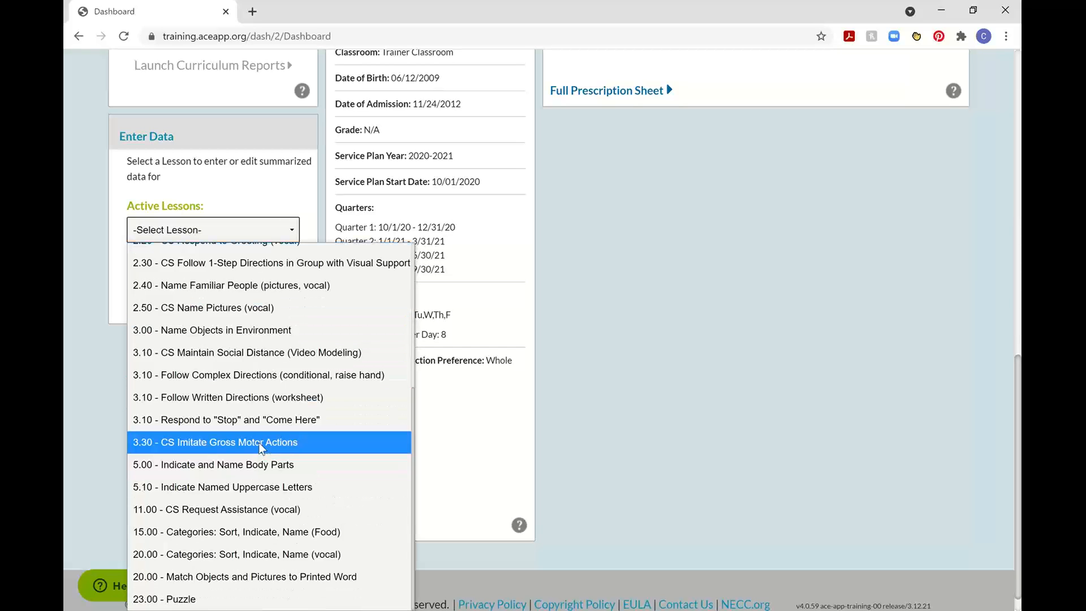
pyautogui.click(259, 375)
pyautogui.click(247, 277)
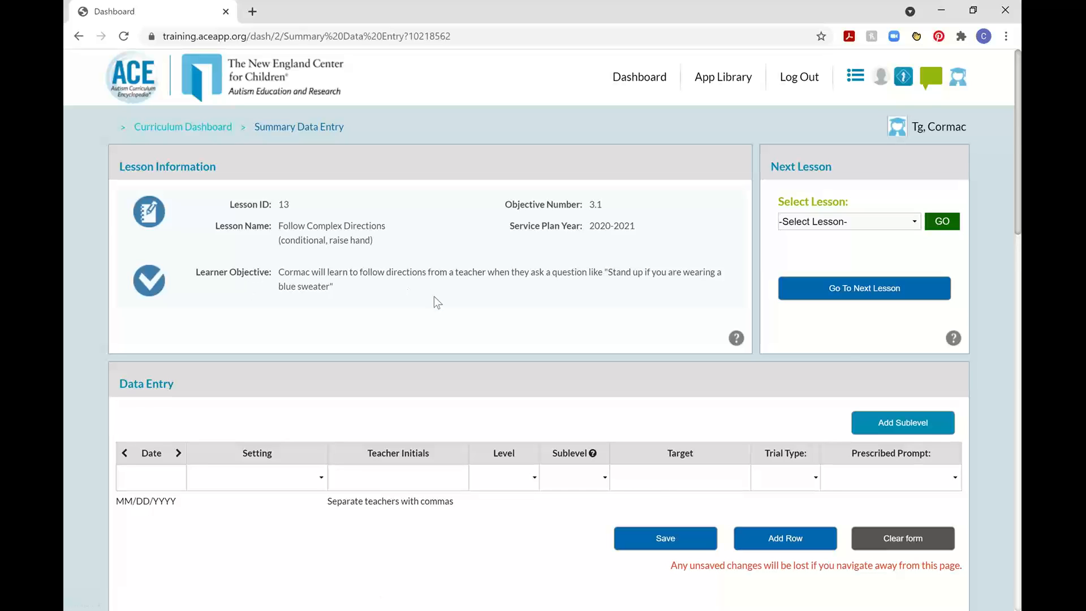
# Set the new session's setting to School 1 and its date to 03/22/2021, and enter the teacher's initials.
pyautogui.scroll(-10, 485, 286)
pyautogui.scroll(5, 485, 287)
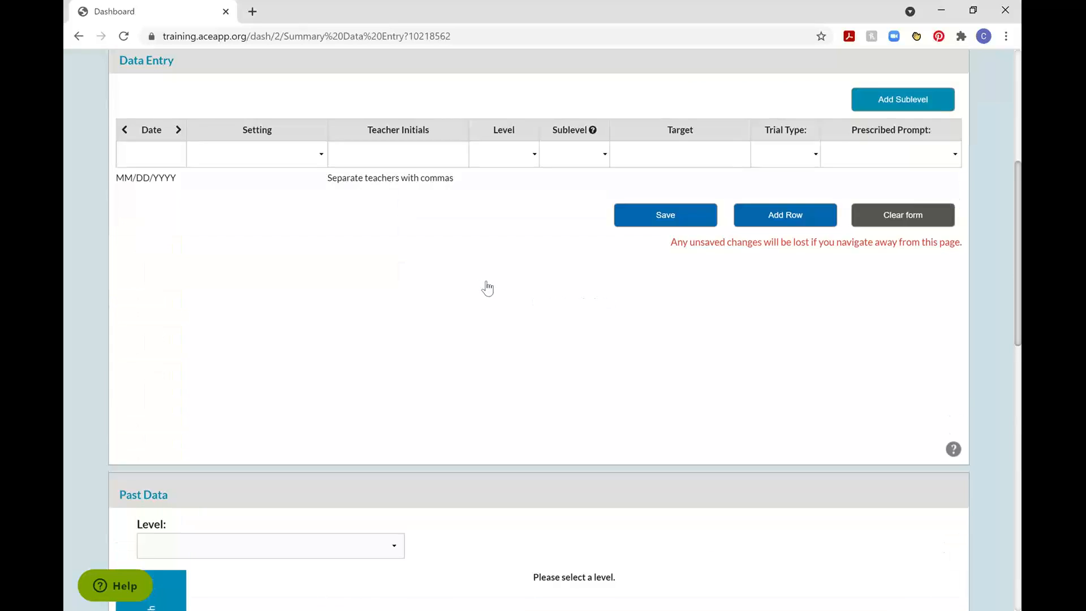
pyautogui.scroll(5, 487, 288)
pyautogui.click(424, 479)
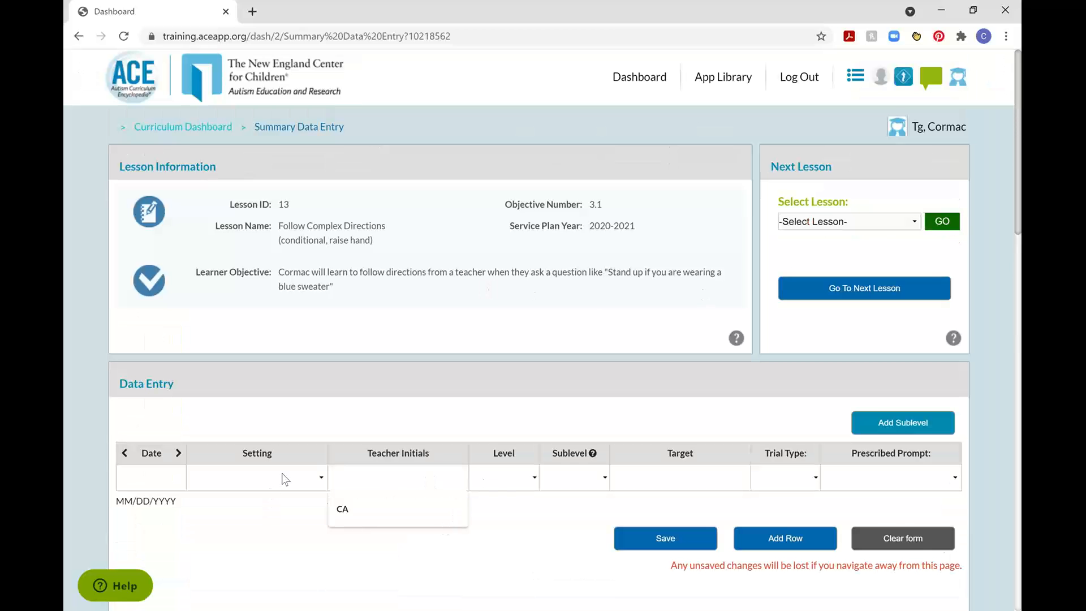
pyautogui.click(282, 475)
pyautogui.click(256, 141)
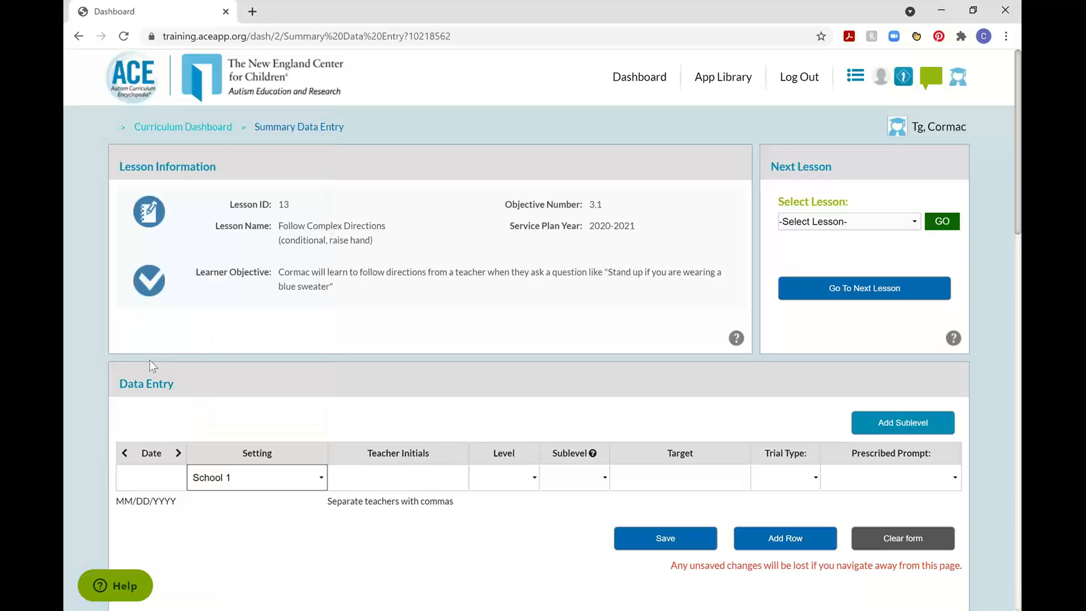
pyautogui.click(150, 476)
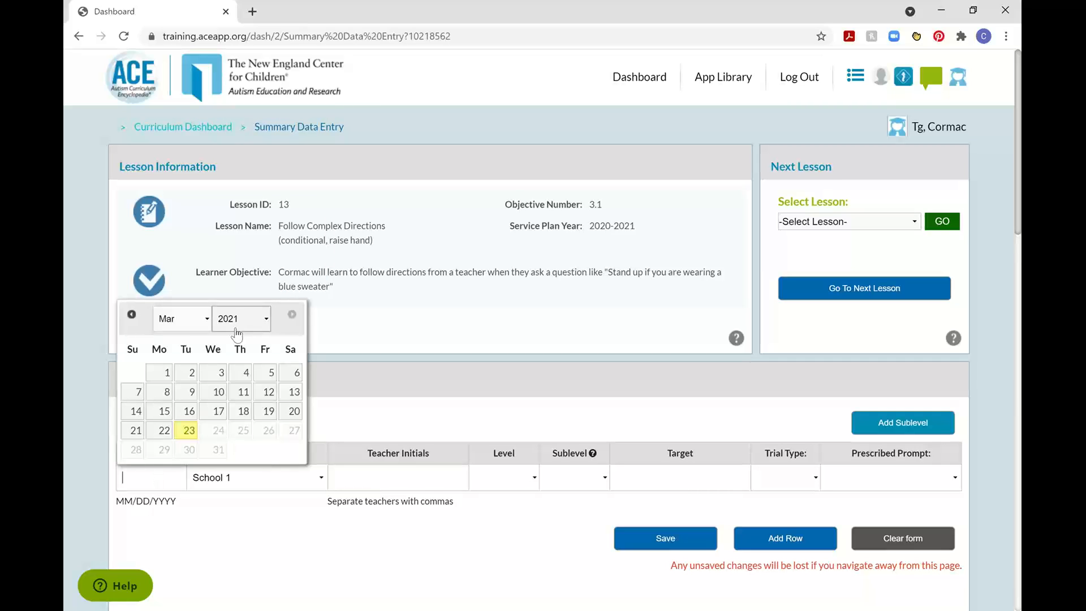
pyautogui.click(164, 430)
pyautogui.click(436, 475)
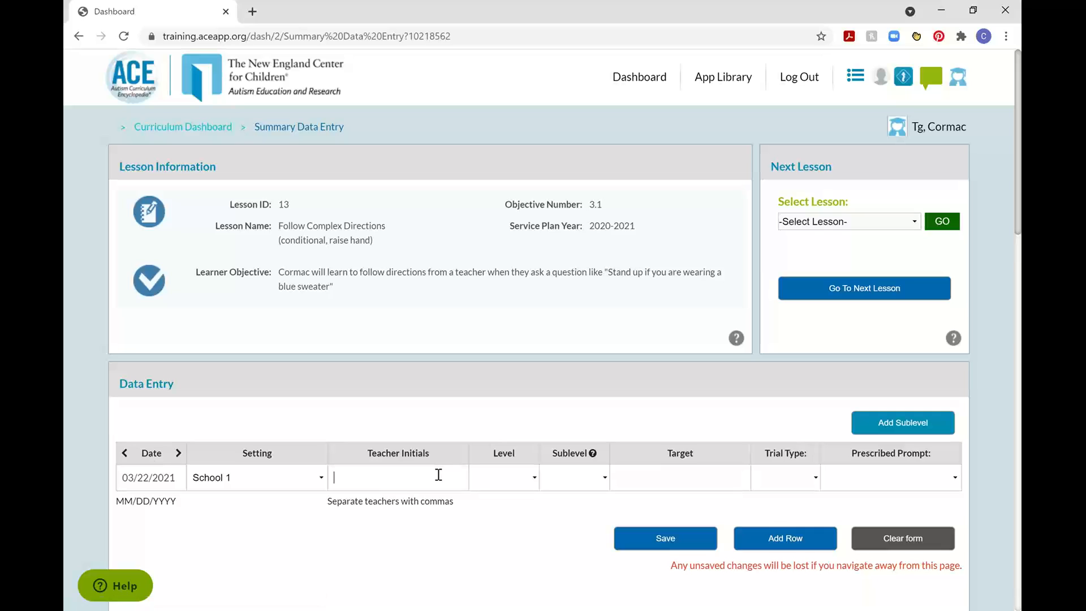
pyautogui.write('CM')
# Set the session's level to 1 and check the available sublevels without choosing one.
pyautogui.click(482, 479)
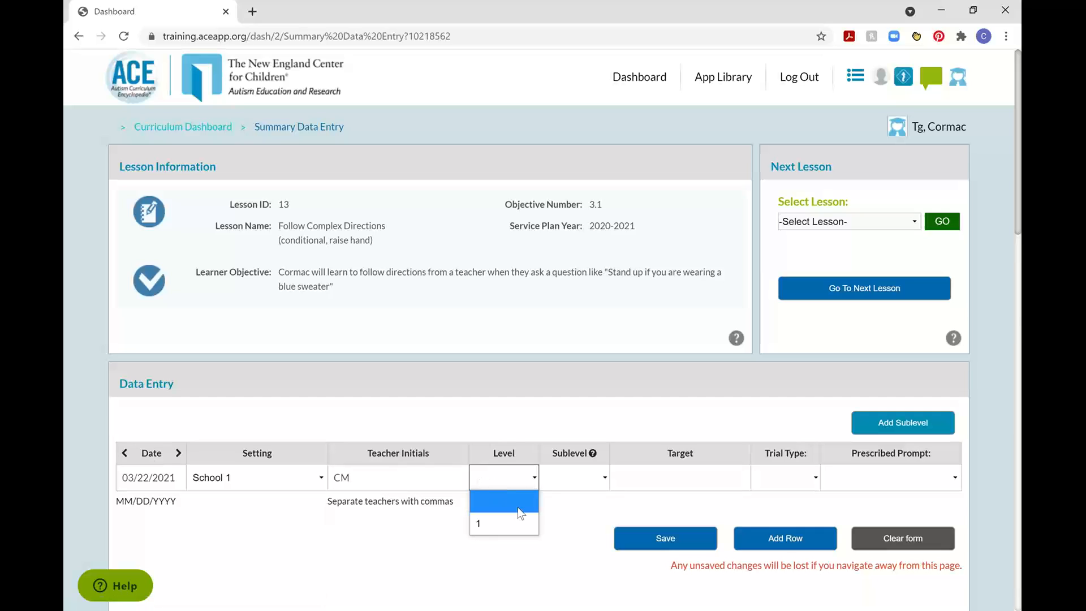
pyautogui.click(500, 522)
pyautogui.click(587, 482)
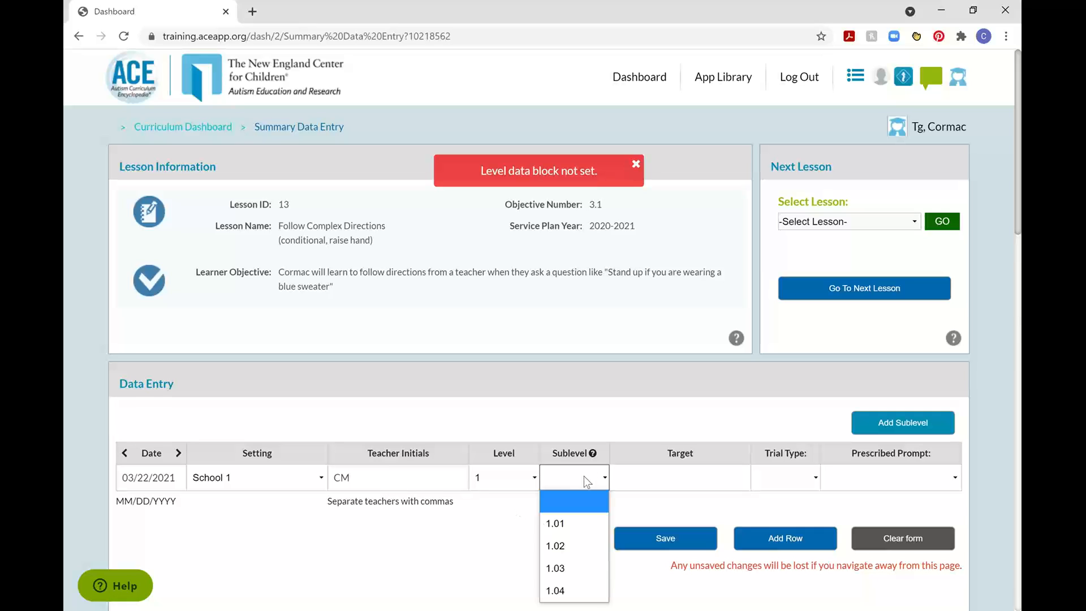
pyautogui.click(519, 540)
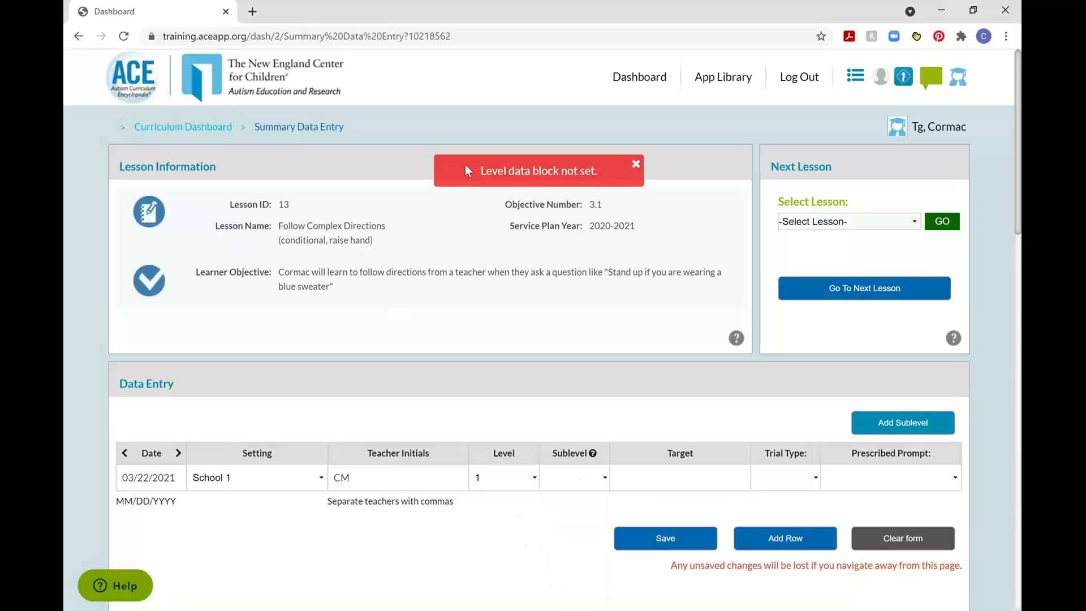
# Switch summary data entry to lesson 0.11 - Answer Questions Personal ID and look over its form.
pyautogui.click(897, 220)
pyautogui.click(783, 309)
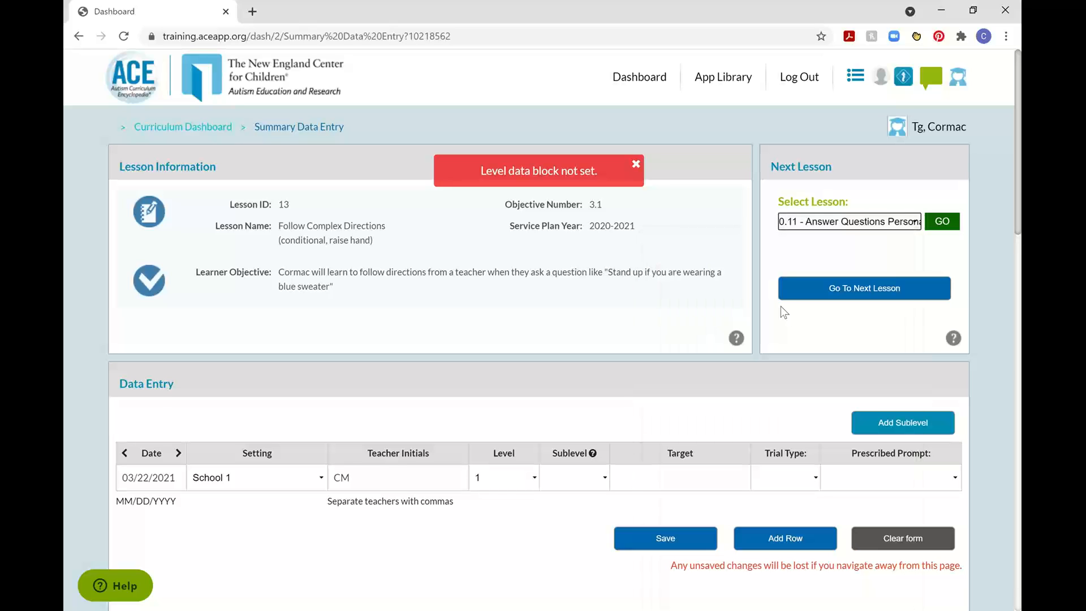
pyautogui.click(948, 222)
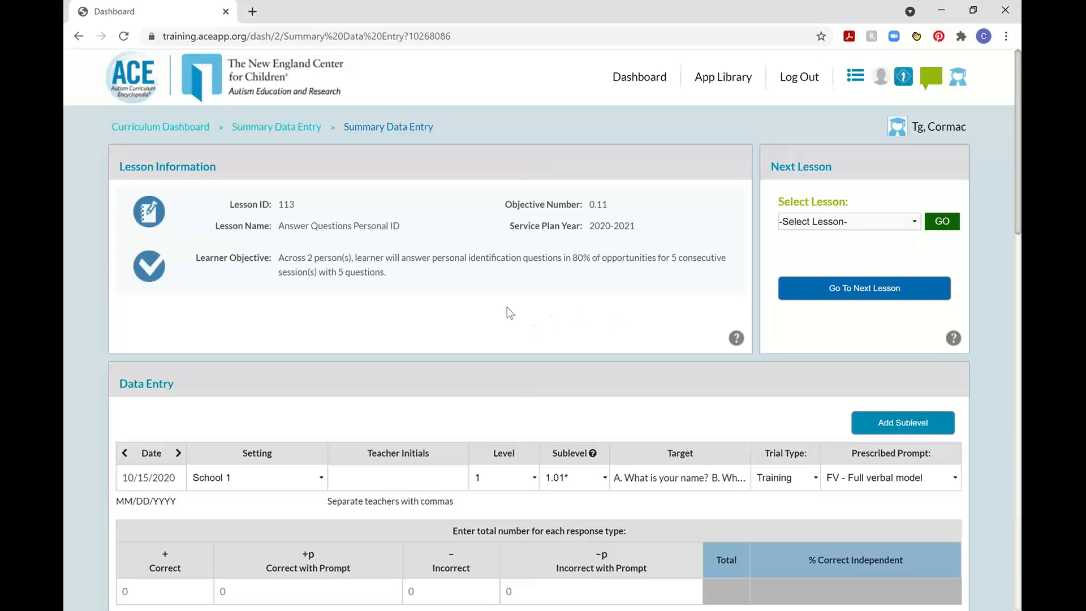
pyautogui.scroll(-3, 526, 314)
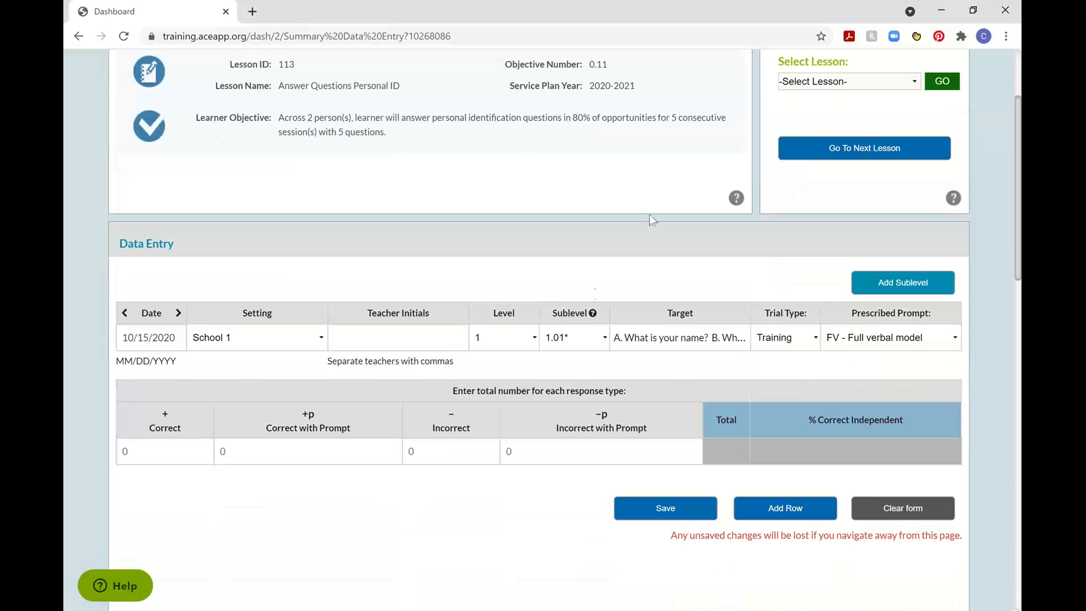
pyautogui.scroll(3, 626, 255)
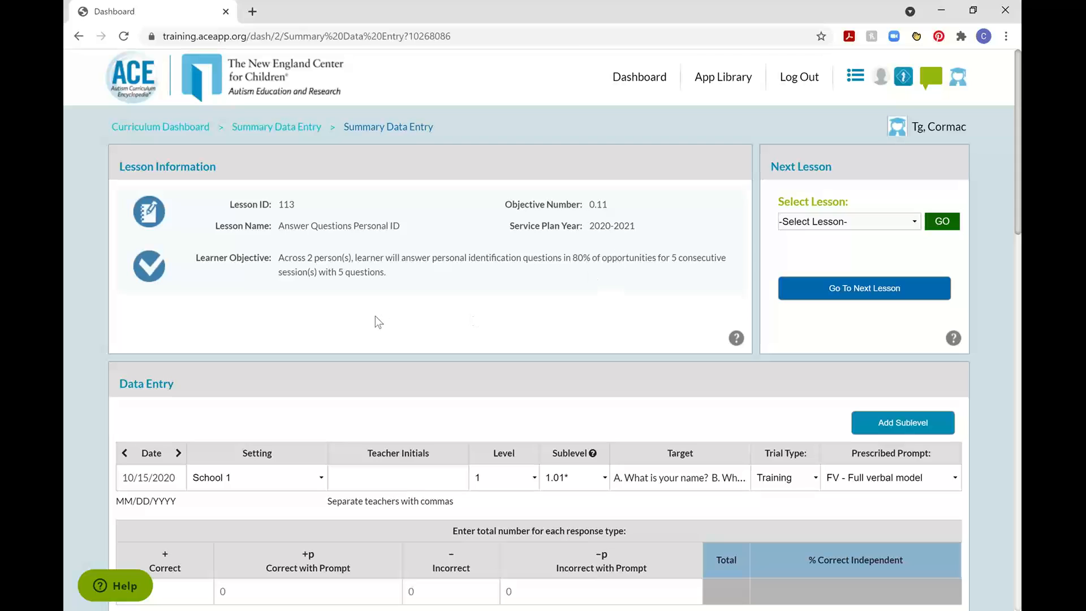
# Set the Answer Questions Personal ID session's date to 03/22/2021 and enter the teacher's initials.
pyautogui.scroll(-4, 344, 308)
pyautogui.click(149, 267)
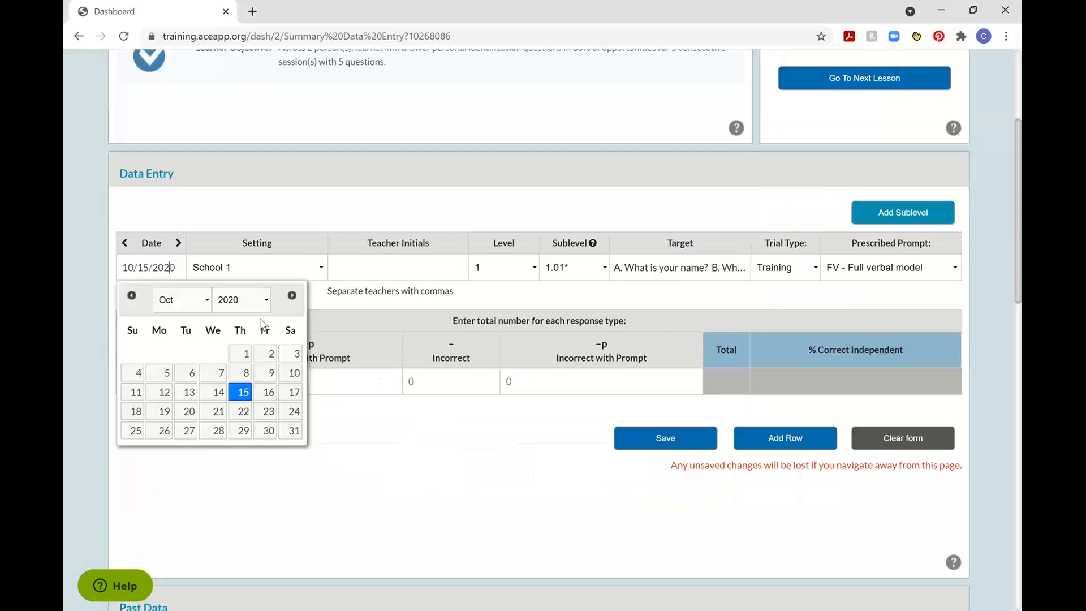
pyautogui.click(298, 294)
pyautogui.click(297, 294)
pyautogui.click(297, 294)
pyautogui.click(297, 294)
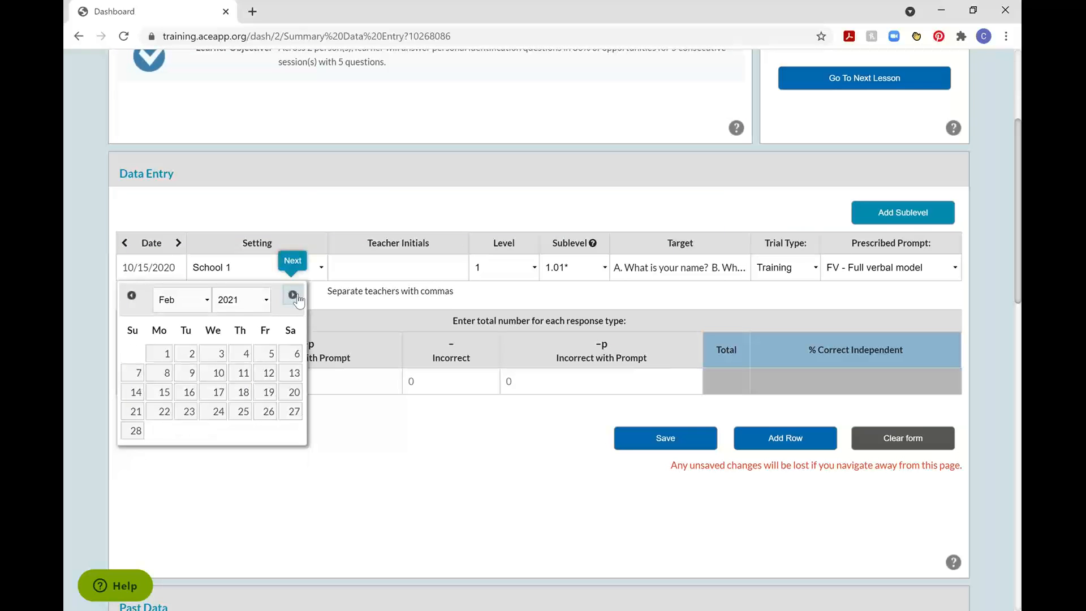
pyautogui.click(298, 294)
pyautogui.click(164, 411)
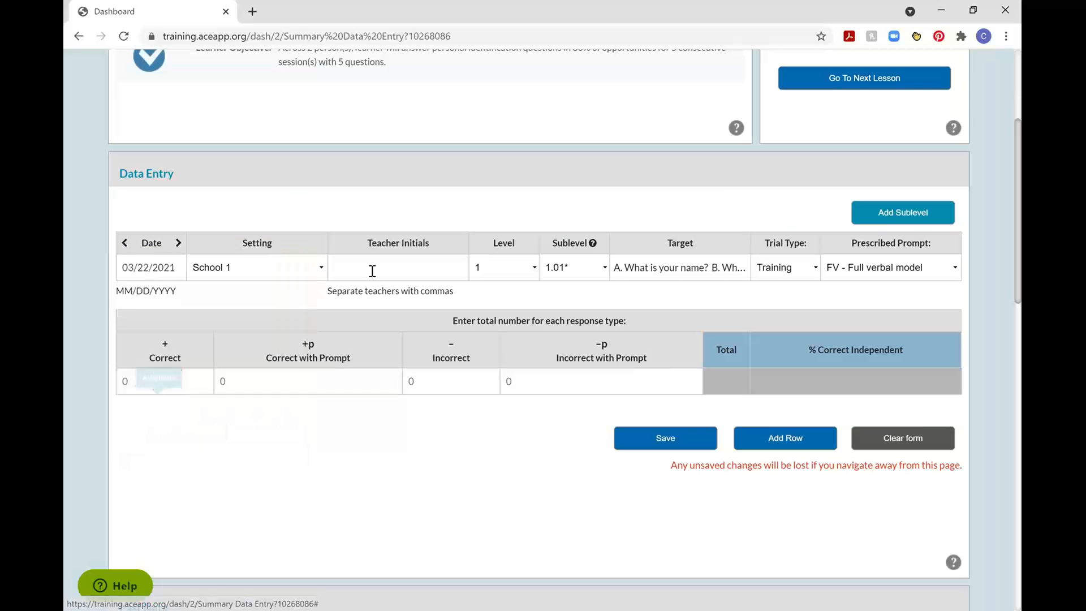
pyautogui.click(372, 270)
pyautogui.write('CM')
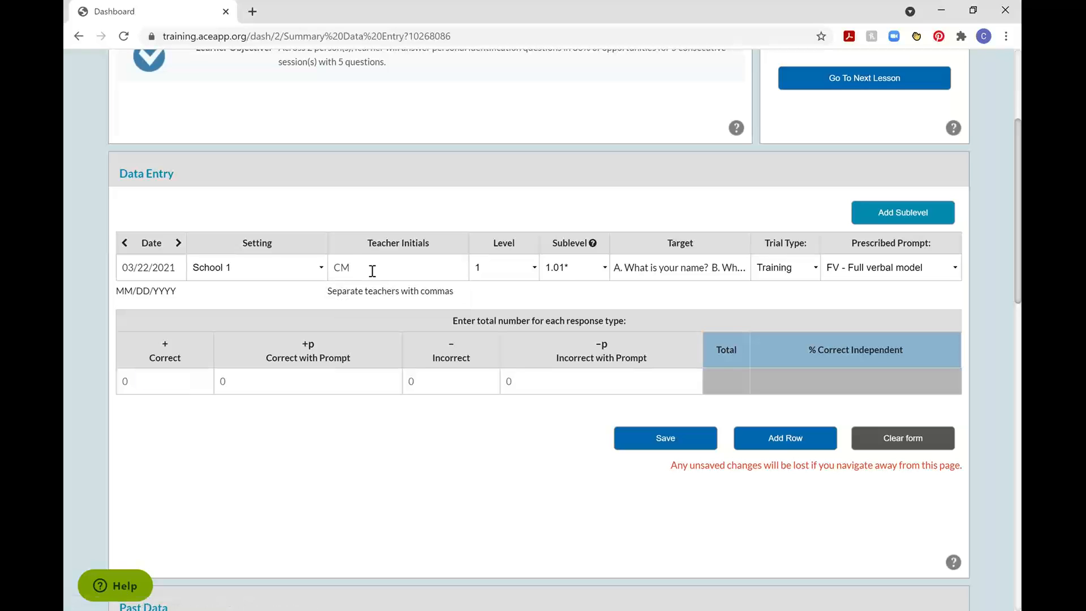
# Select level 1 for the session and review the target questions and the past data graph.
pyautogui.click(507, 275)
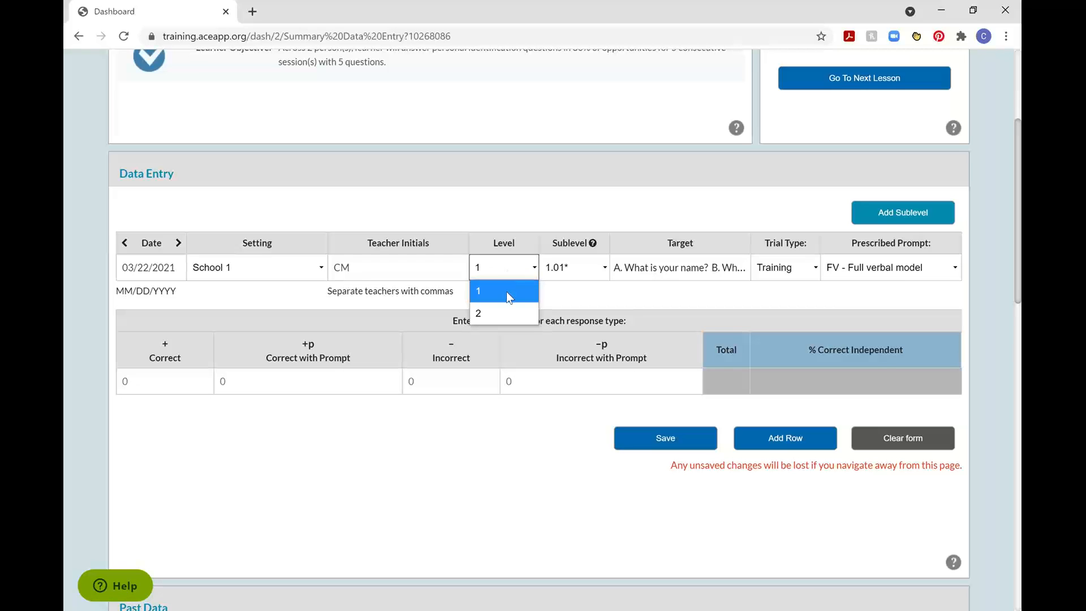
pyautogui.click(507, 291)
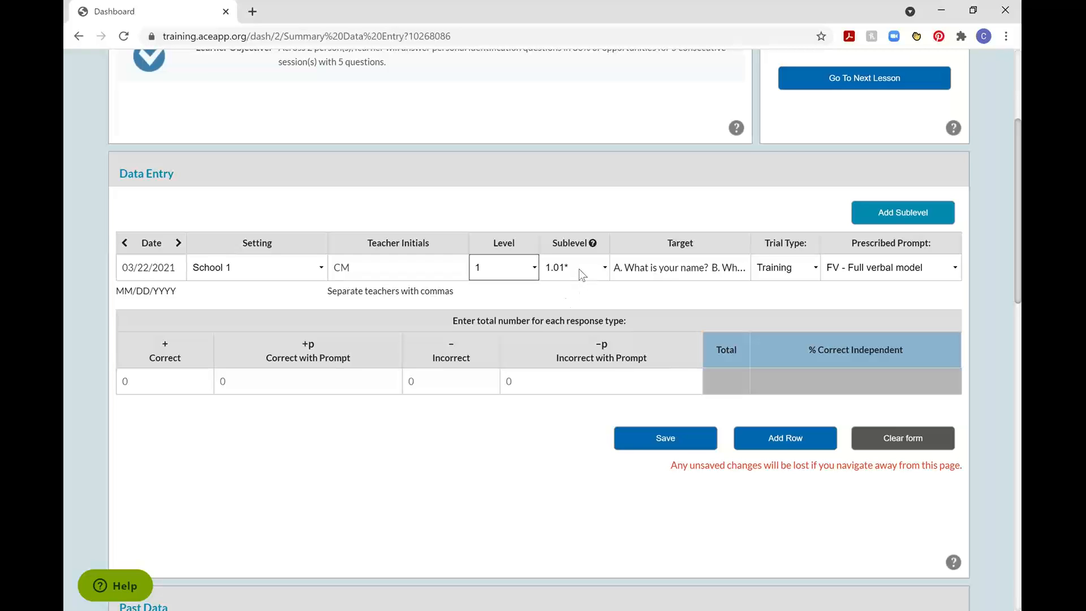
pyautogui.moveTo(624, 270); pyautogui.dragTo(713, 273)
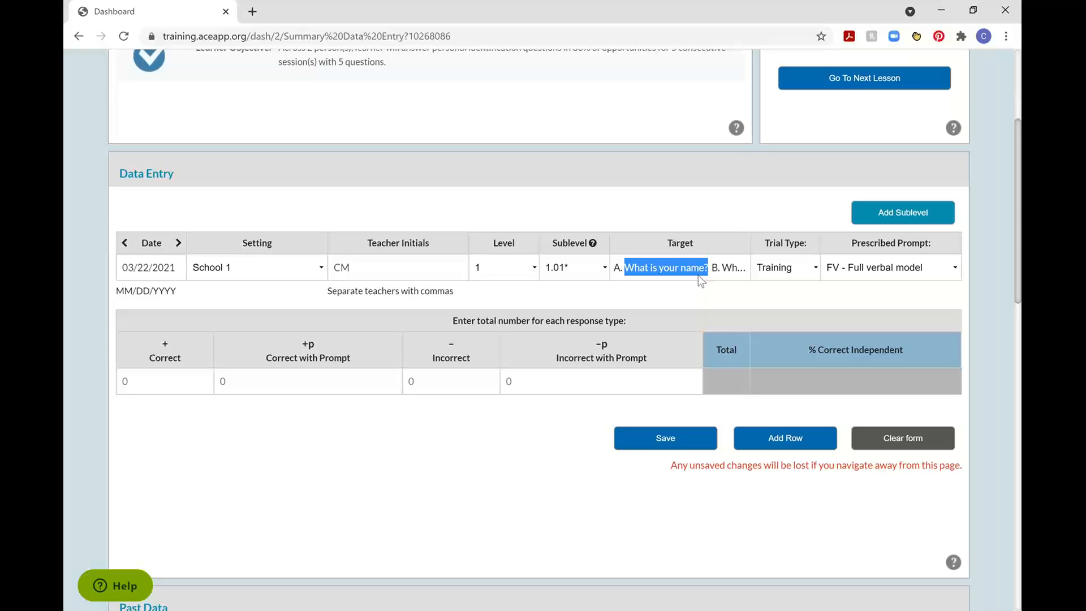
pyautogui.scroll(3, 698, 275)
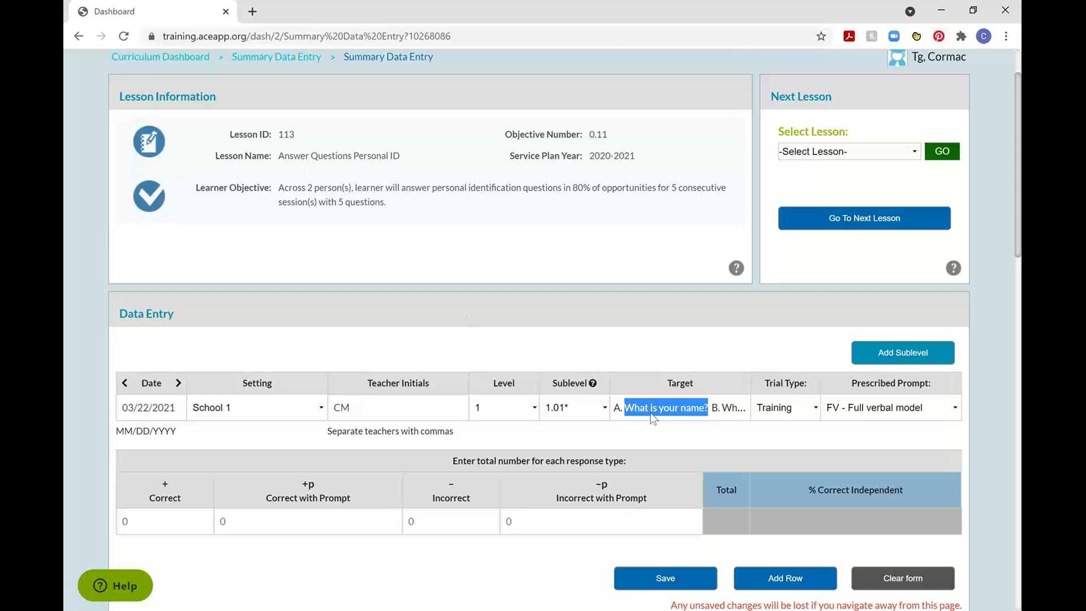
pyautogui.scroll(-9, 653, 418)
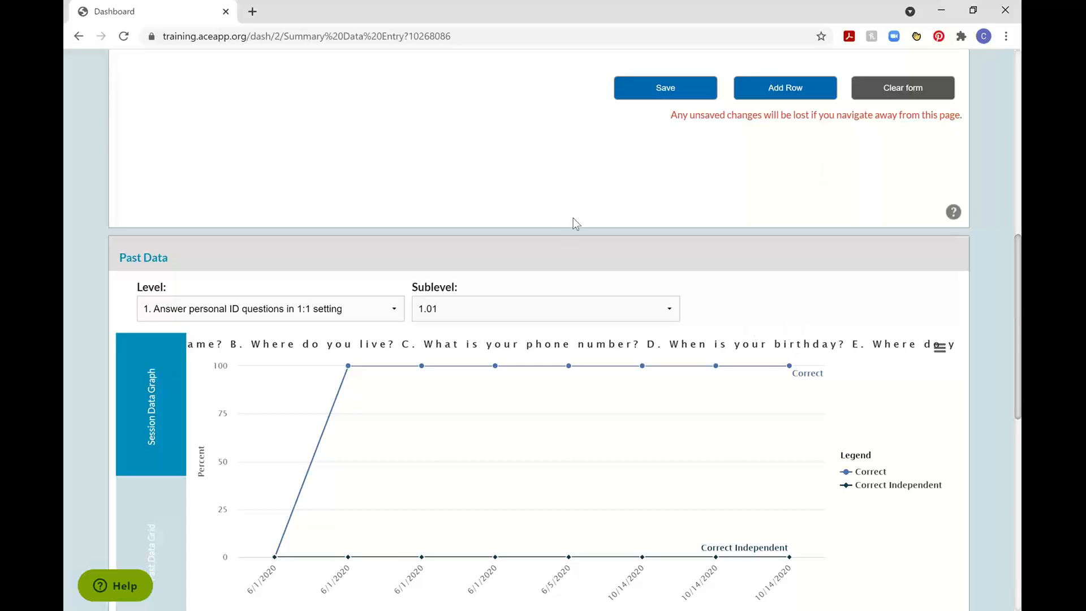
pyautogui.scroll(10, 573, 218)
pyautogui.scroll(-4, 649, 310)
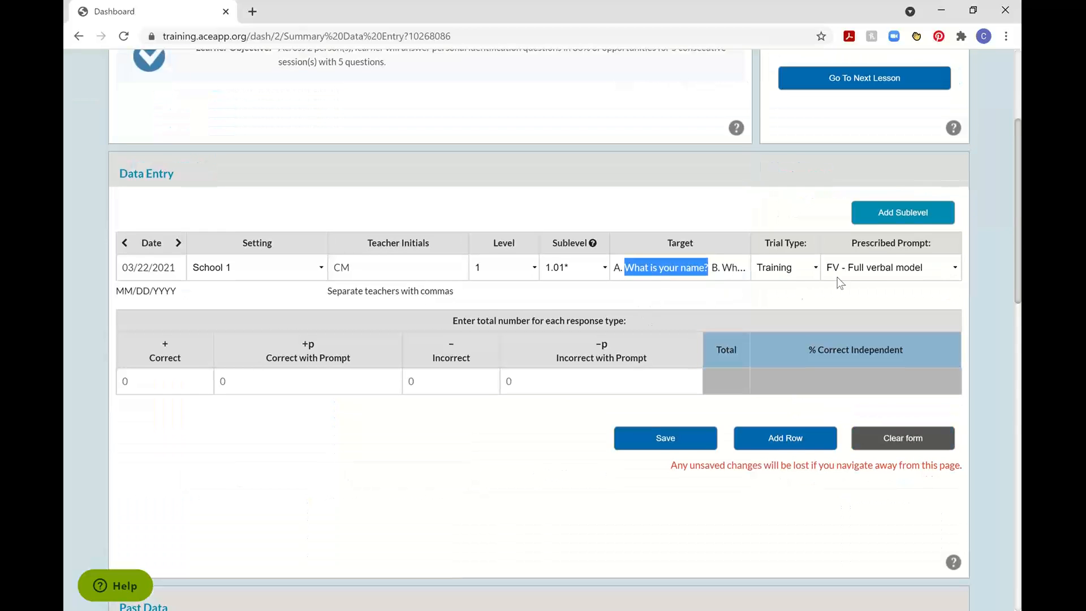
# Check the available prescribed prompts, levels and sublevels for the Answer Questions Personal ID session without changing any selection.
pyautogui.click(900, 273)
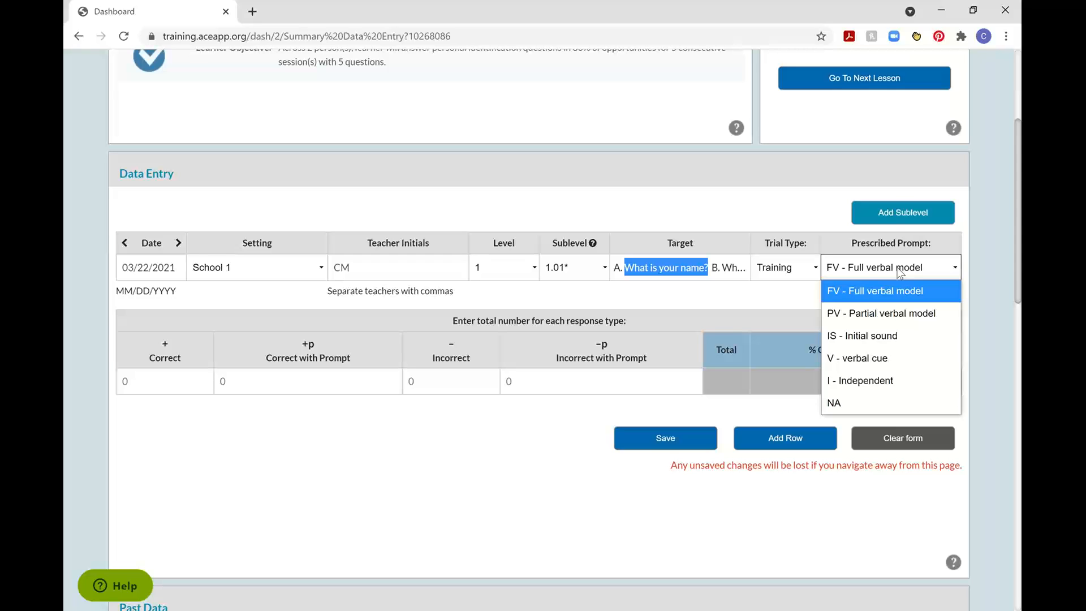
pyautogui.click(271, 465)
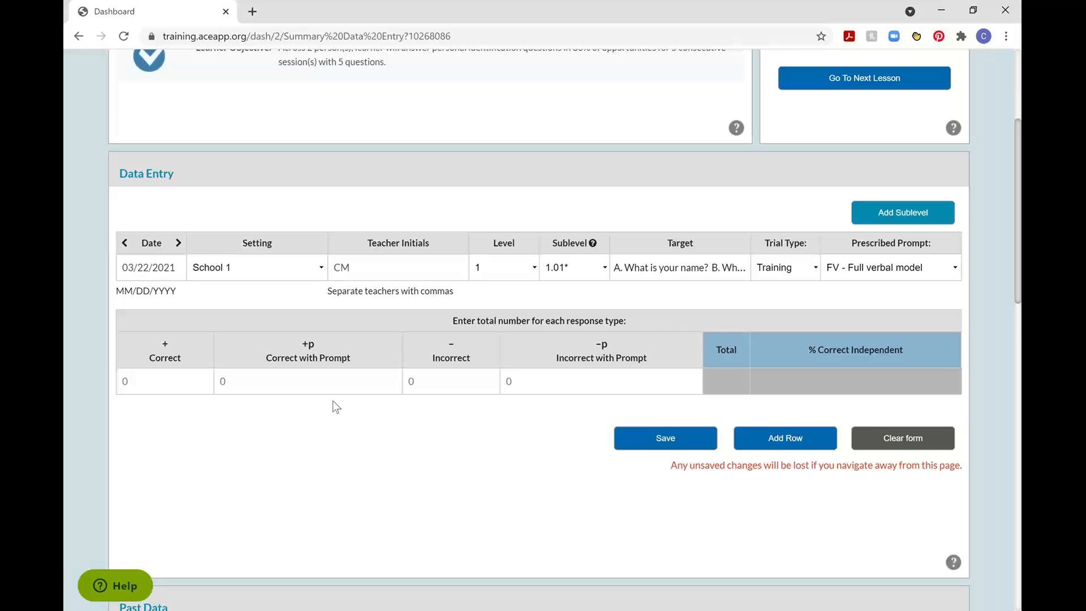
pyautogui.scroll(4, 614, 163)
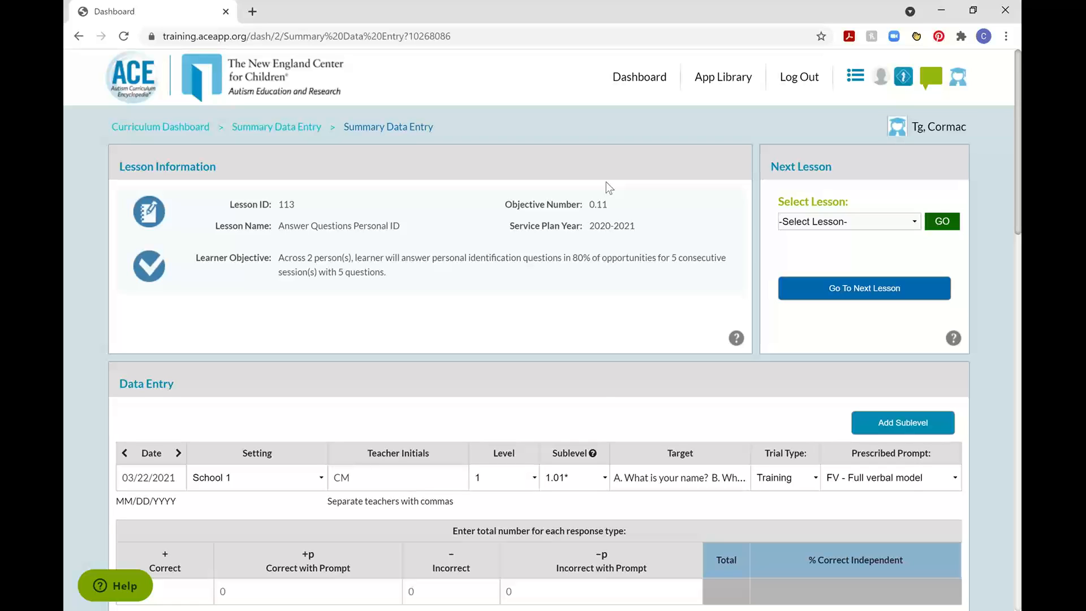
pyautogui.scroll(-4, 601, 343)
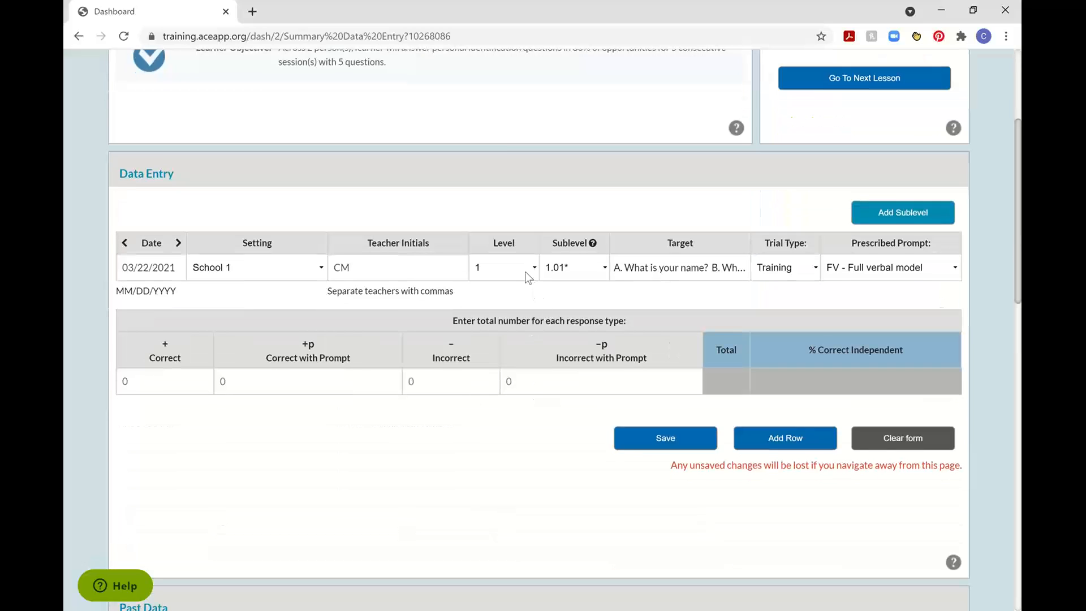
pyautogui.click(524, 271)
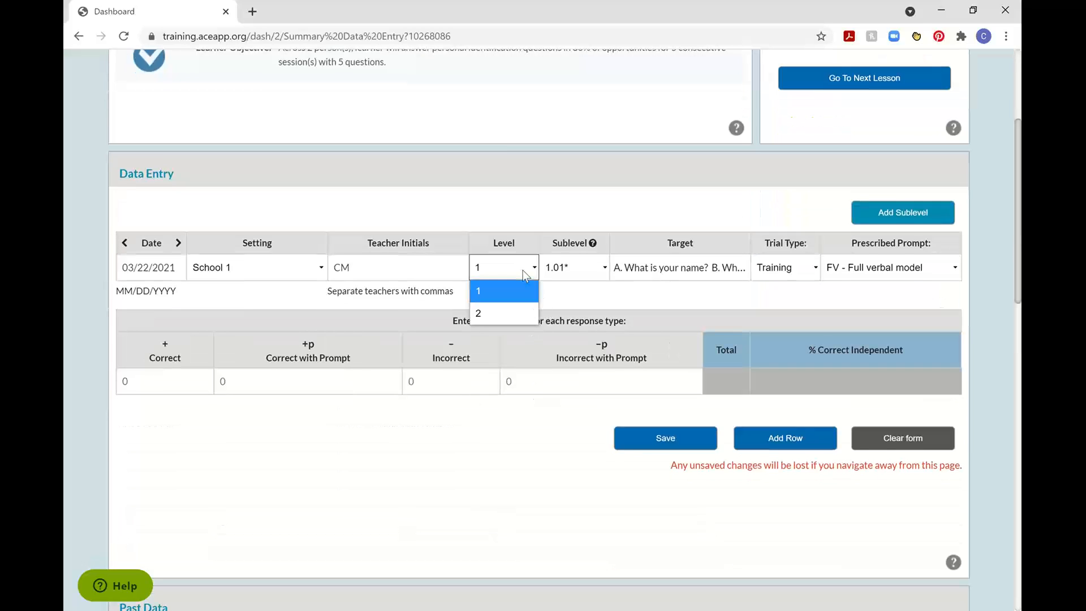
pyautogui.click(578, 266)
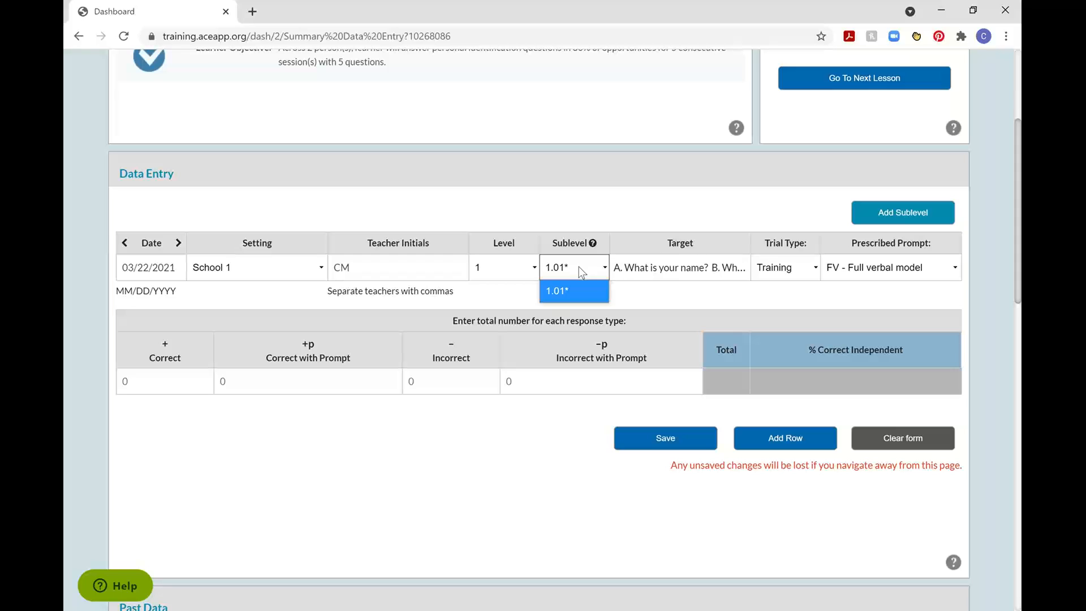
pyautogui.click(658, 272)
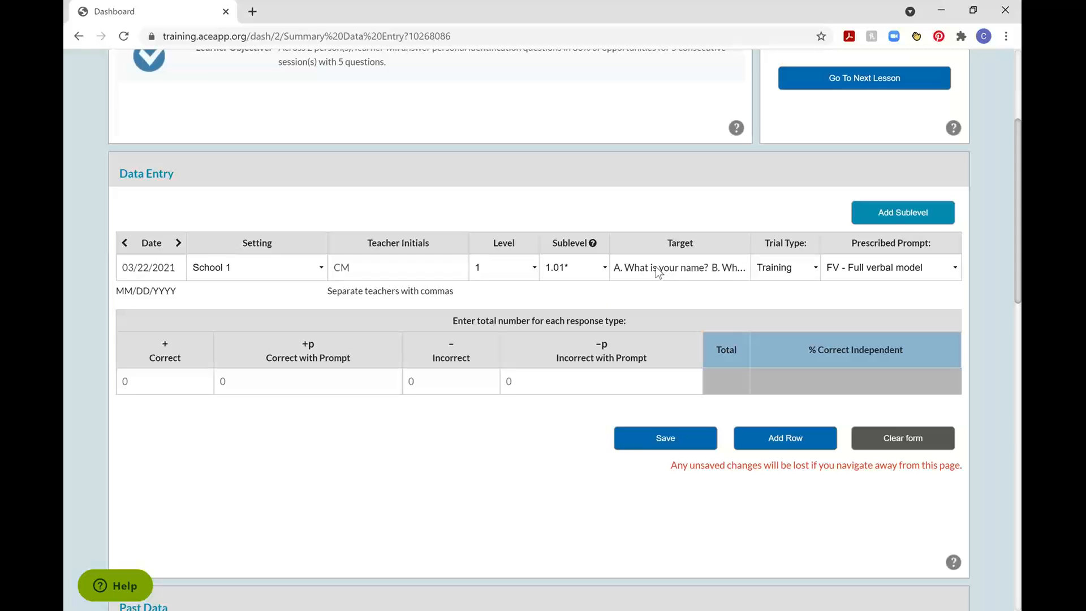
pyautogui.click(919, 271)
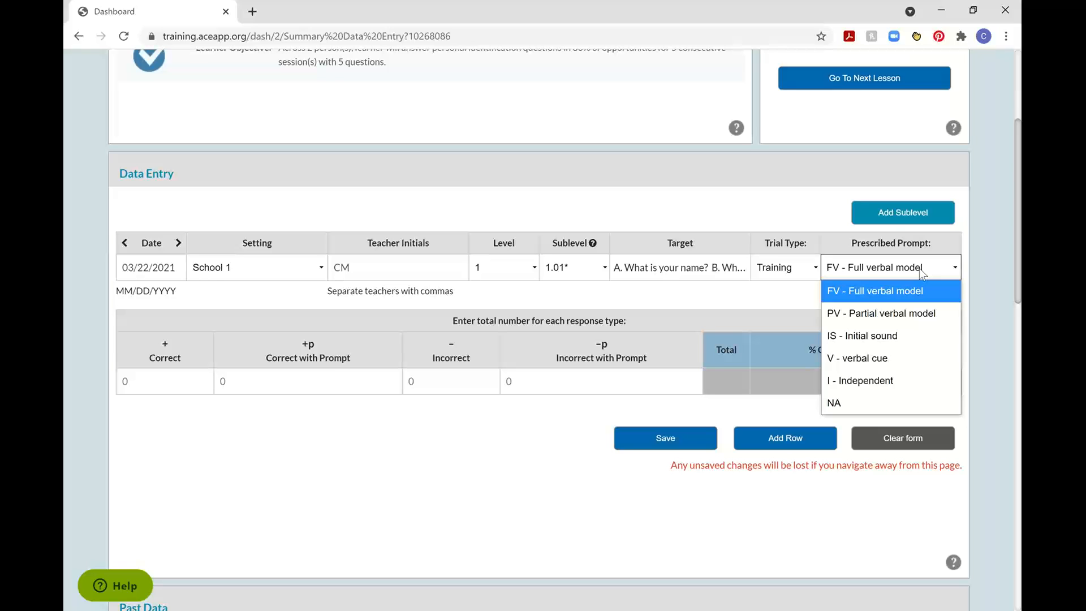
# Switch summary data entry to lesson 23.00 - Puzzle.
pyautogui.scroll(3, 641, 300)
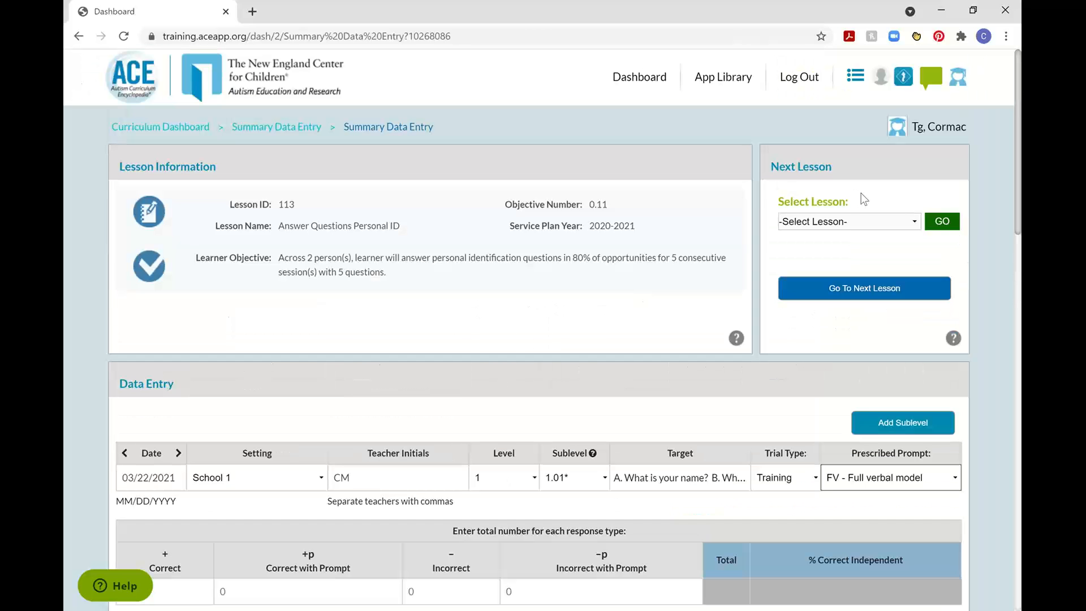
pyautogui.click(847, 222)
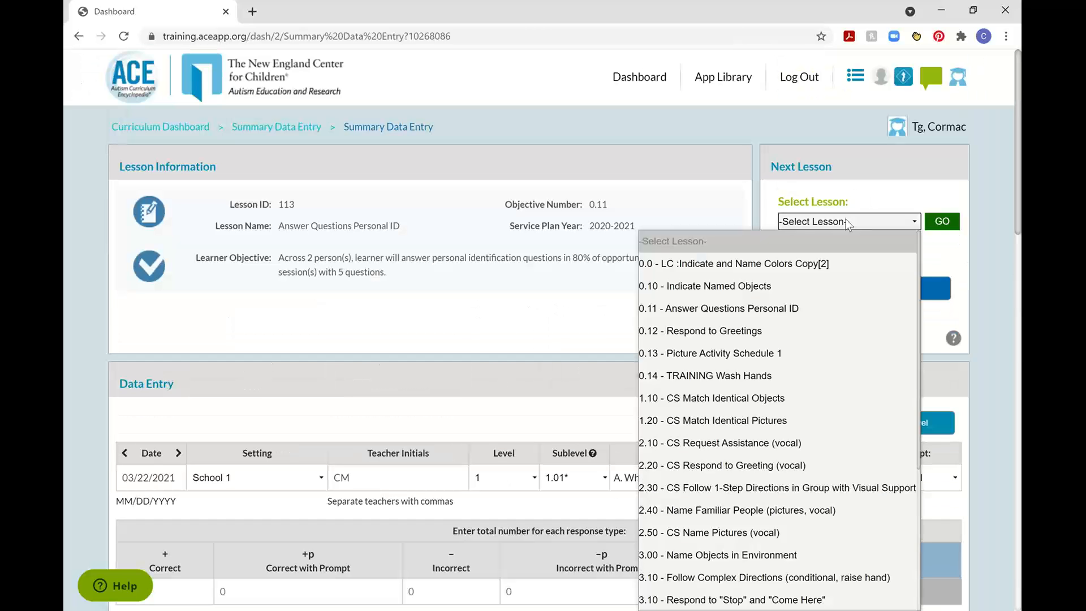
pyautogui.scroll(-5, 748, 416)
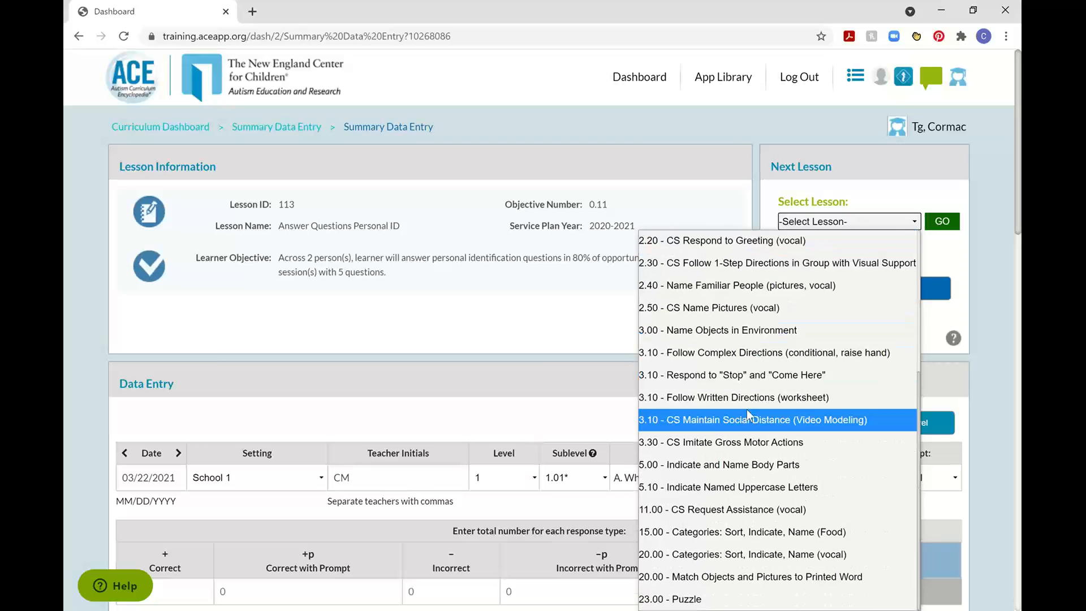
pyautogui.click(728, 601)
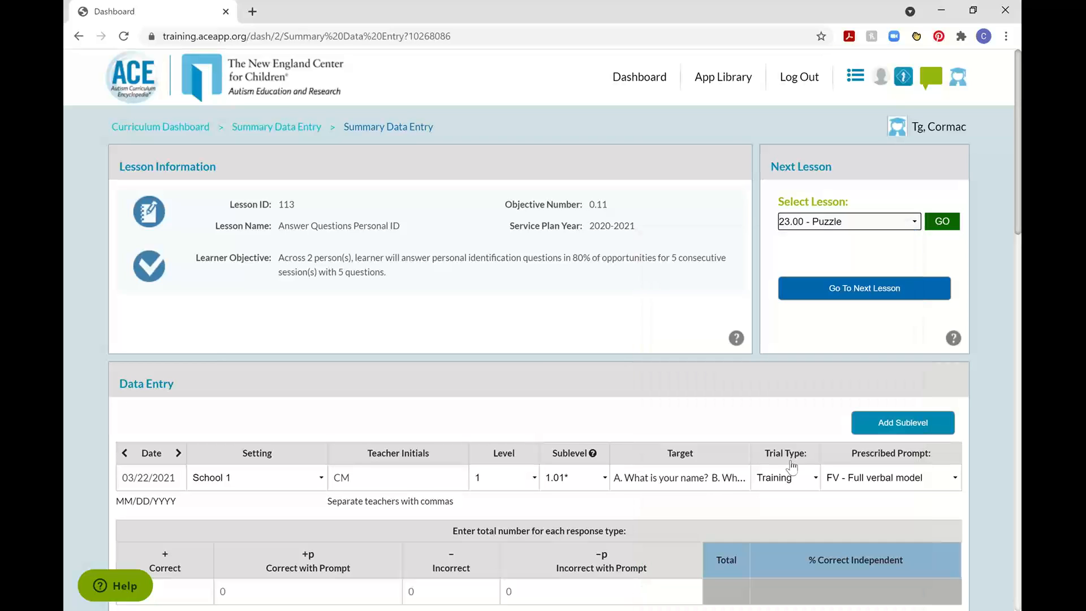
pyautogui.click(944, 223)
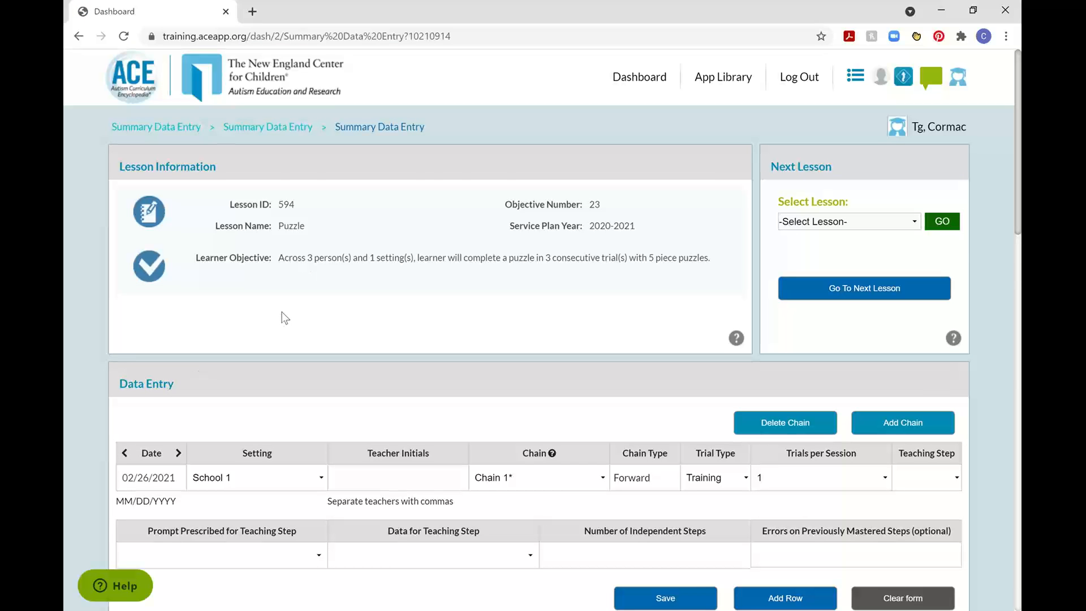
# Enter the teacher's initials for the Puzzle session and check the available chains.
pyautogui.scroll(-2, 212, 328)
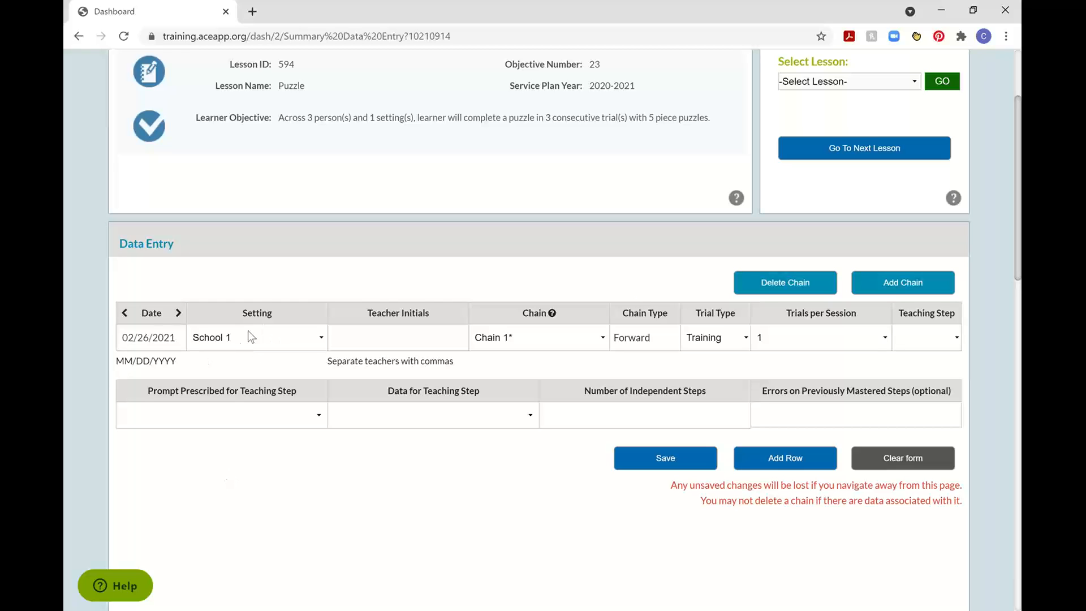
pyautogui.click(375, 337)
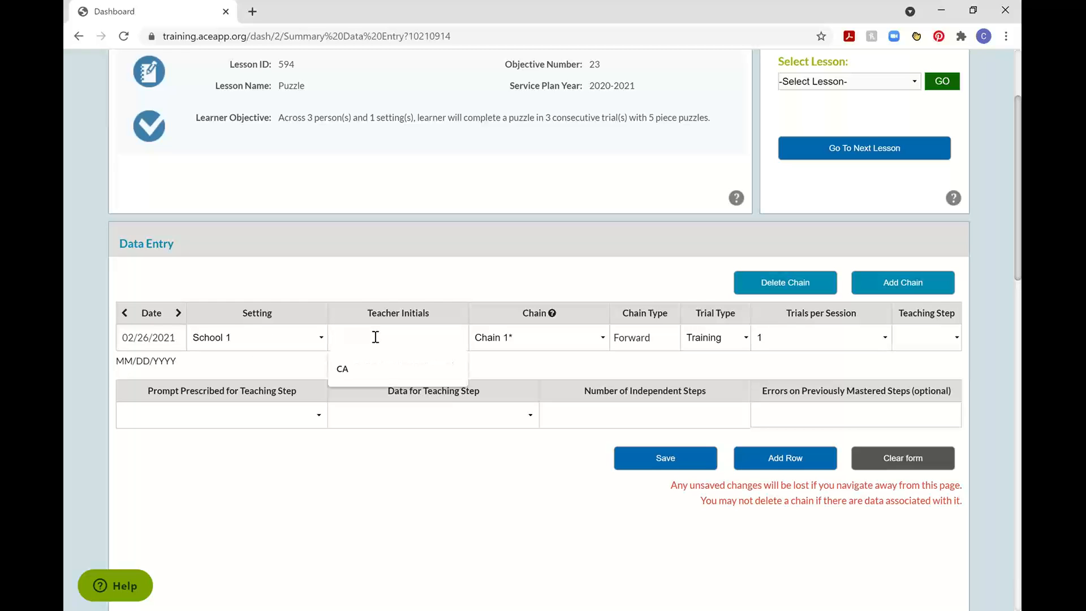
pyautogui.write('CM')
pyautogui.click(649, 285)
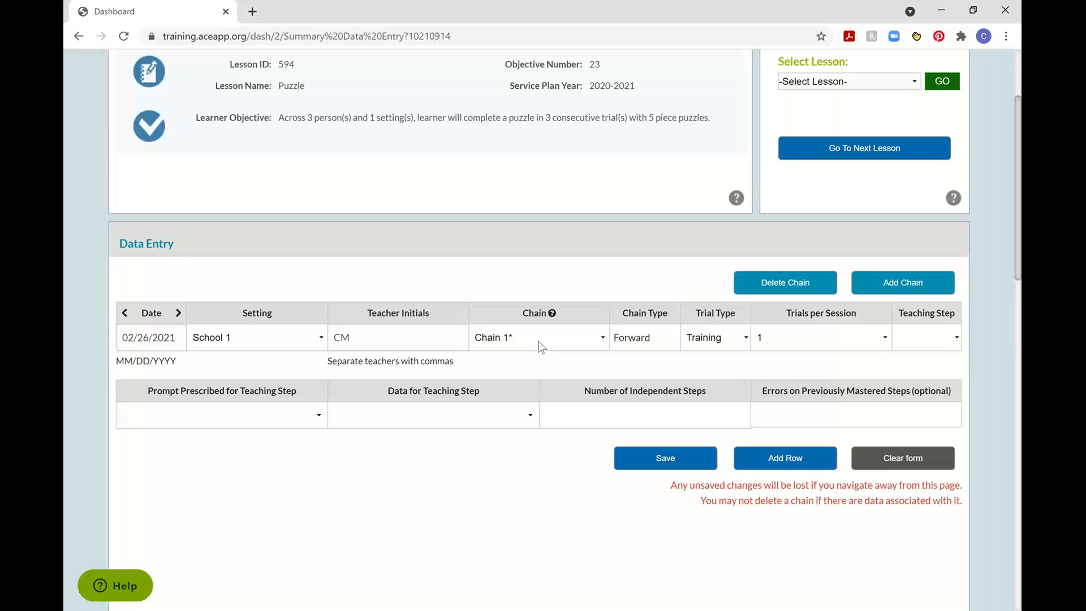
pyautogui.click(509, 337)
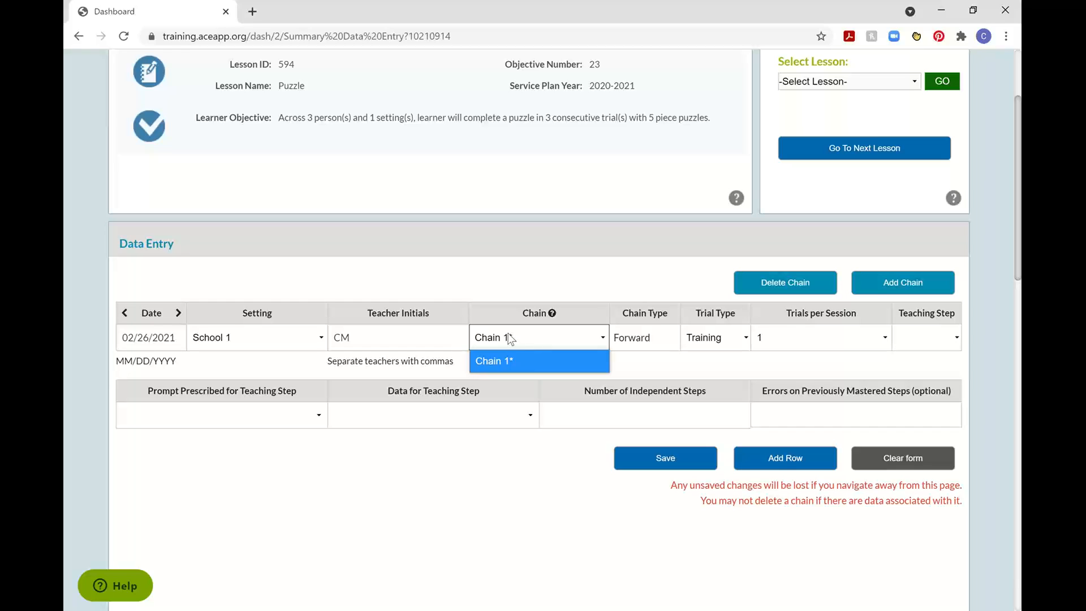
pyautogui.click(582, 292)
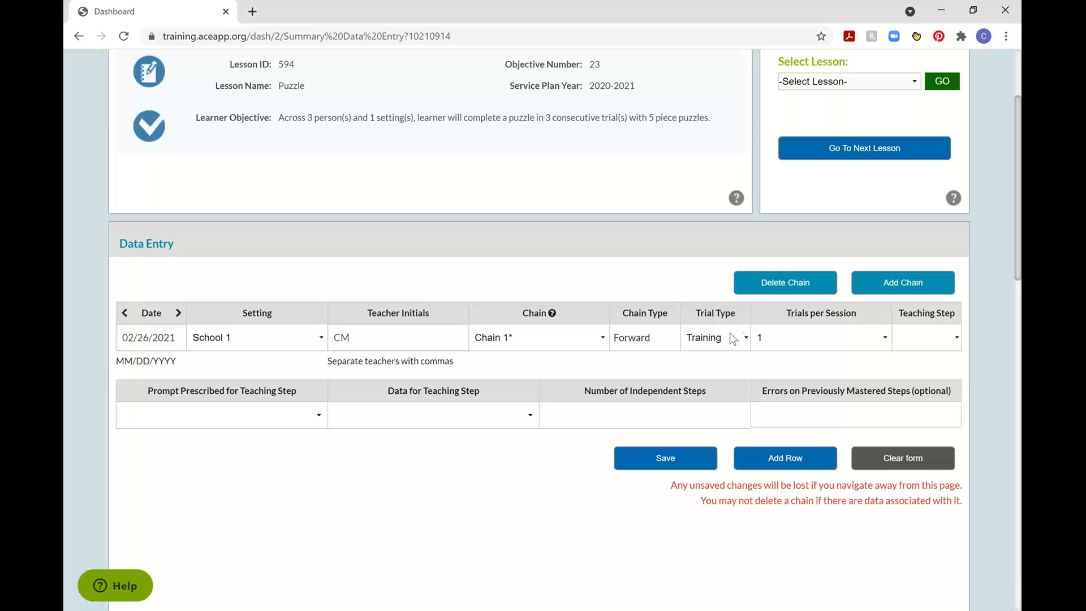
# View the Puzzle lesson's past data grid for Chain 1 and return to the session data graph.
pyautogui.scroll(-10, 412, 509)
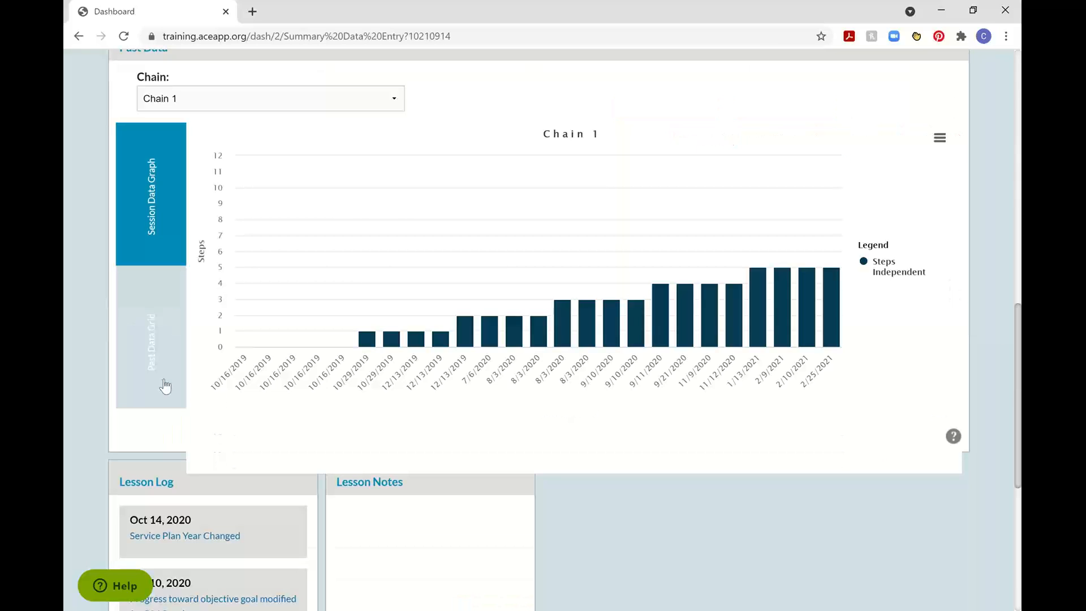
pyautogui.click(164, 384)
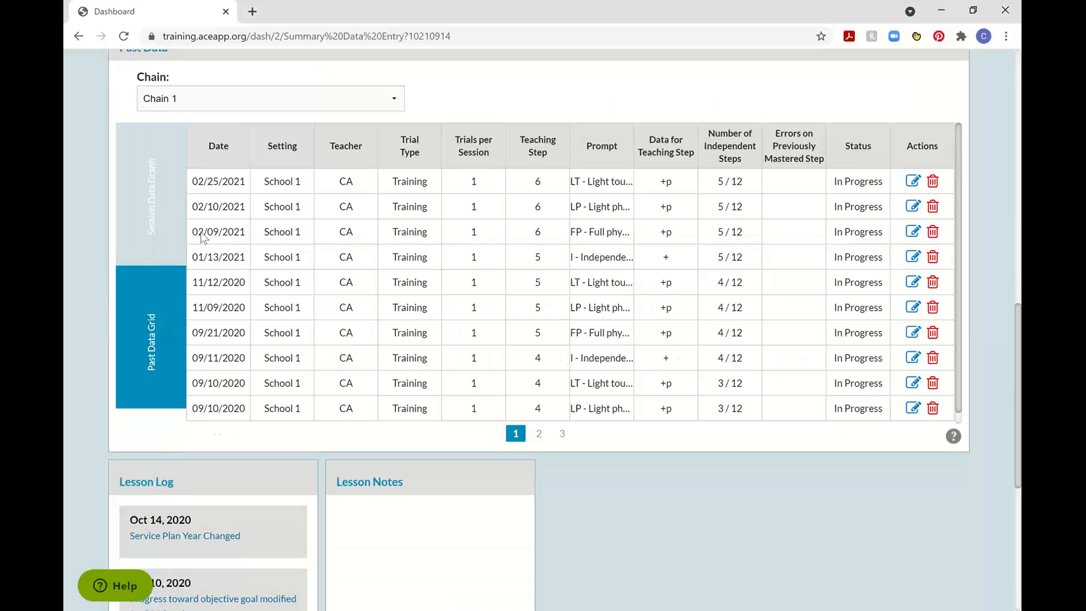
pyautogui.click(170, 229)
pyautogui.scroll(8, 747, 220)
pyautogui.scroll(-4, 330, 430)
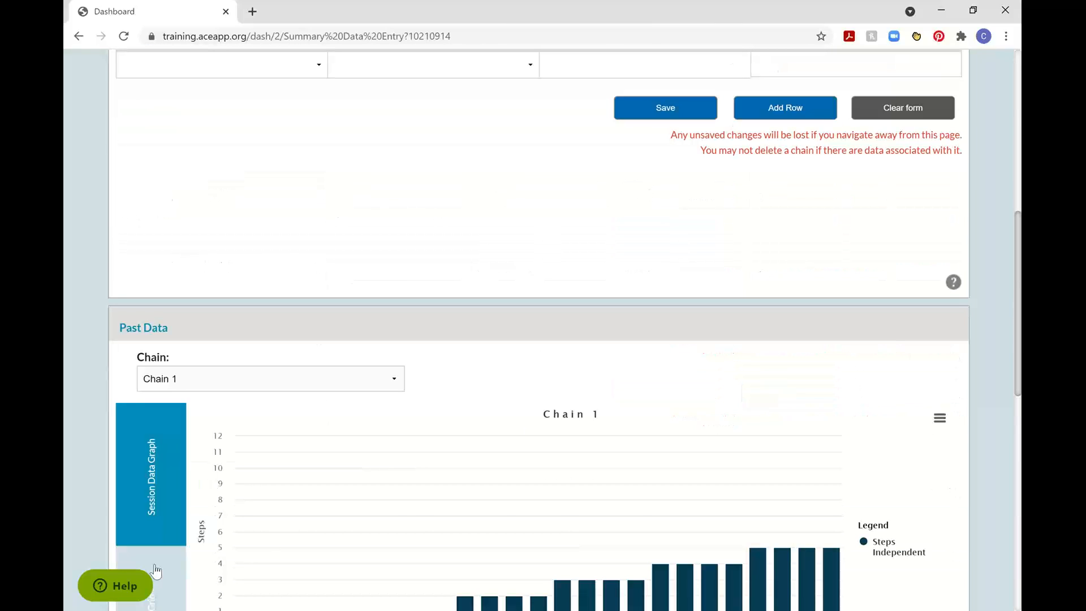
# Check the Puzzle lesson's past data grid for Chain 1 and set the session's teaching step to 6.
pyautogui.click(156, 568)
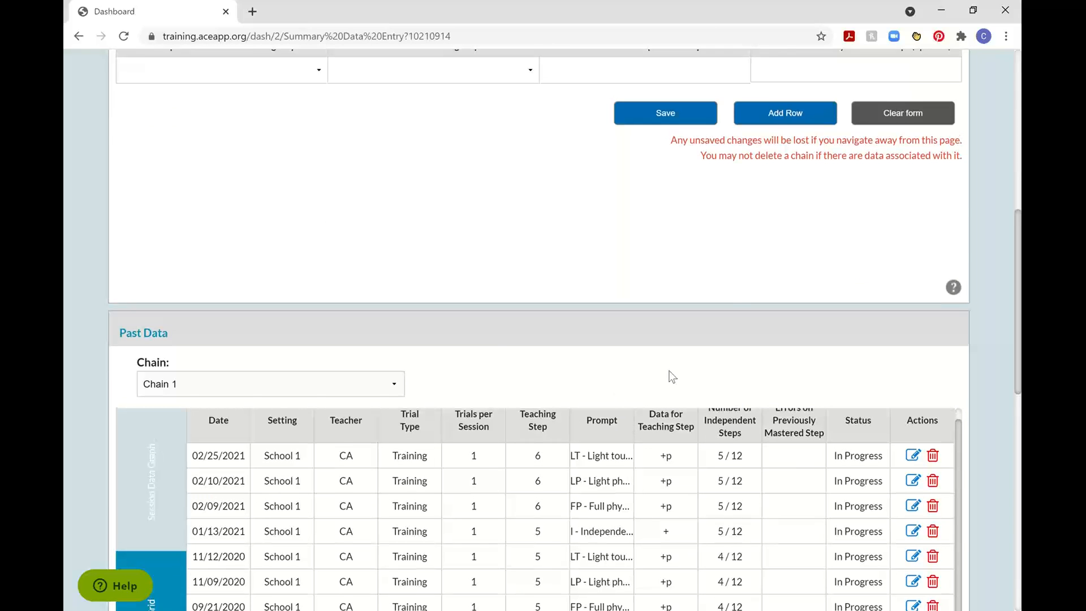
pyautogui.scroll(7, 672, 376)
pyautogui.click(921, 410)
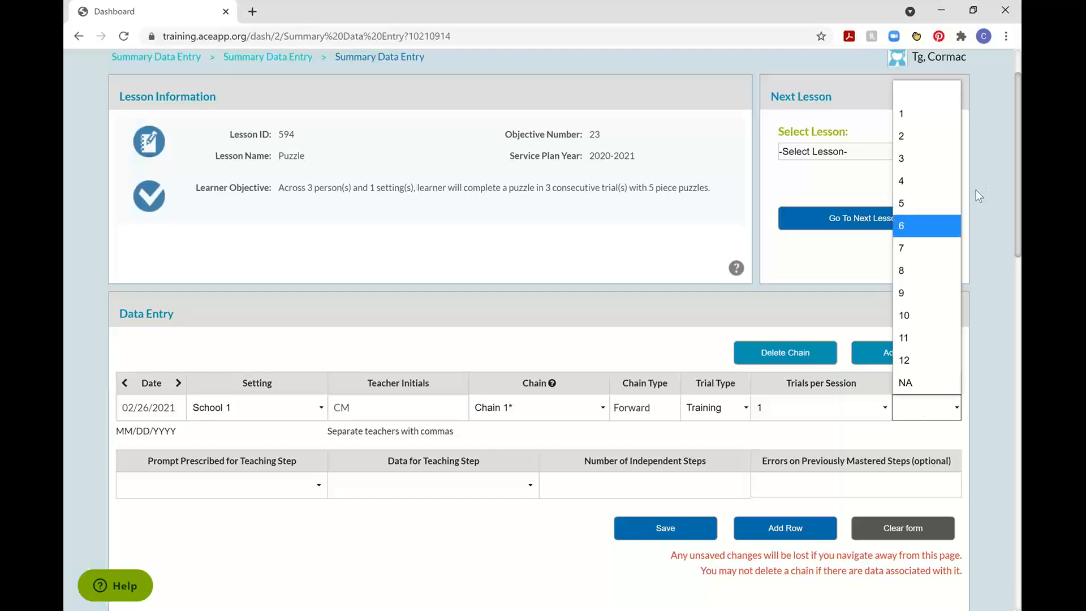
pyautogui.click(918, 226)
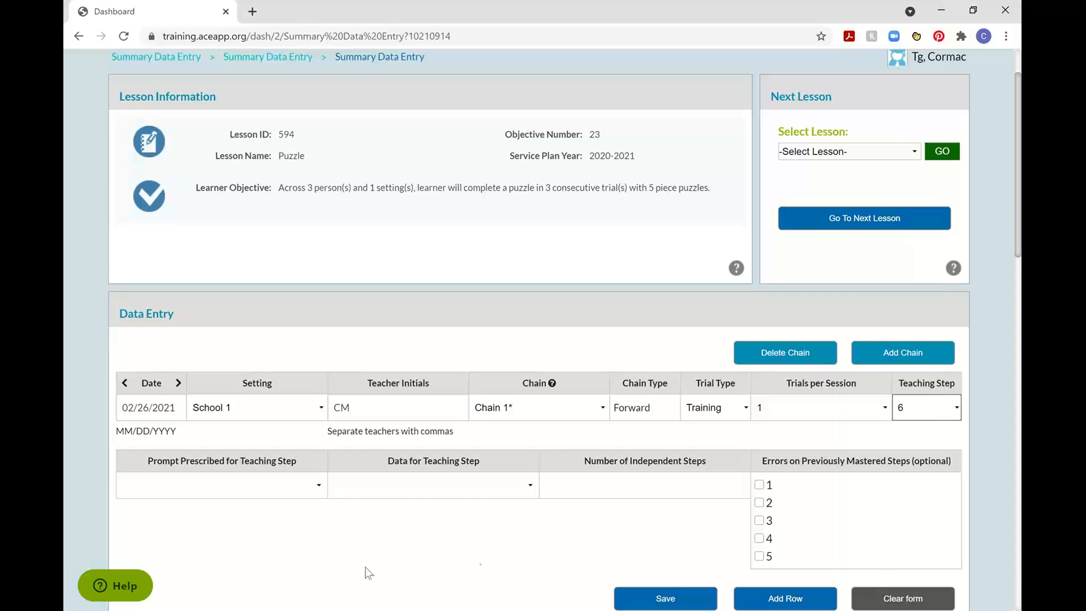
# Set the teaching step's prescribed prompt to I - Independent and its data to Correct (Independent).
pyautogui.scroll(-3, 391, 548)
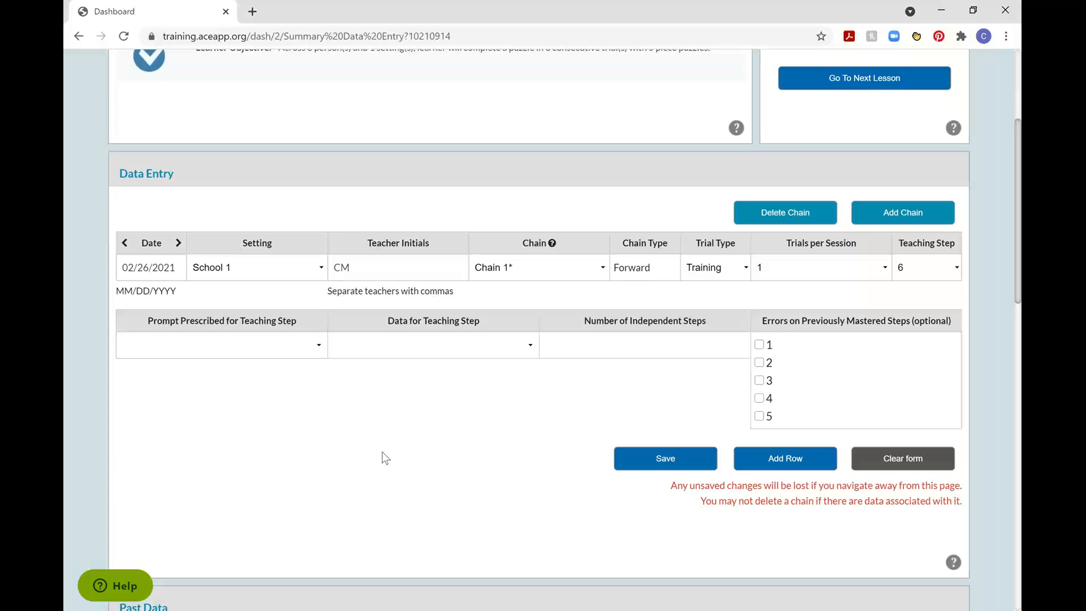
pyautogui.click(288, 347)
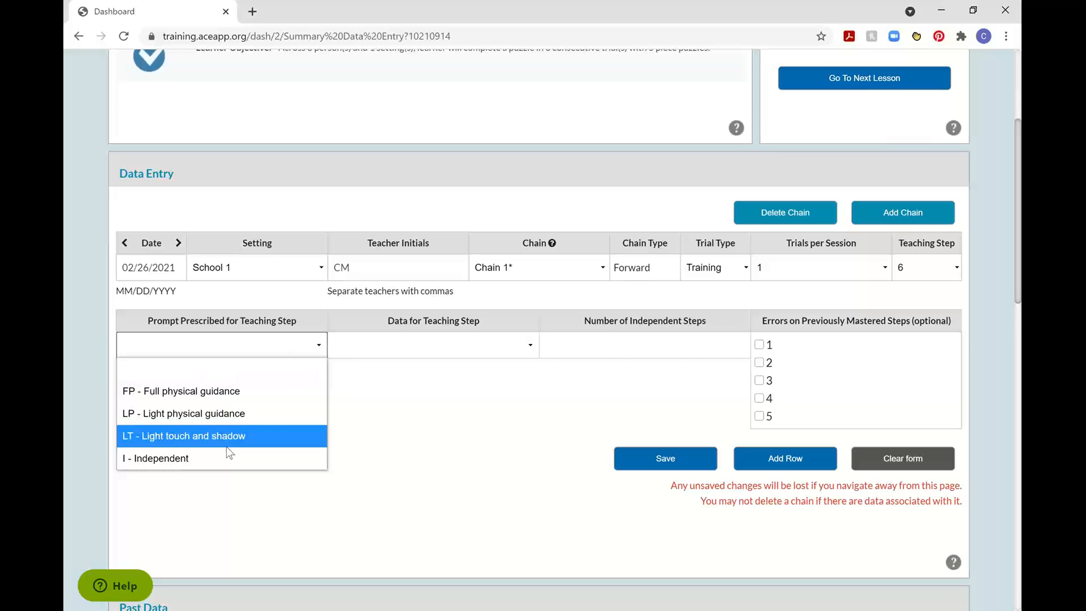
pyautogui.click(208, 458)
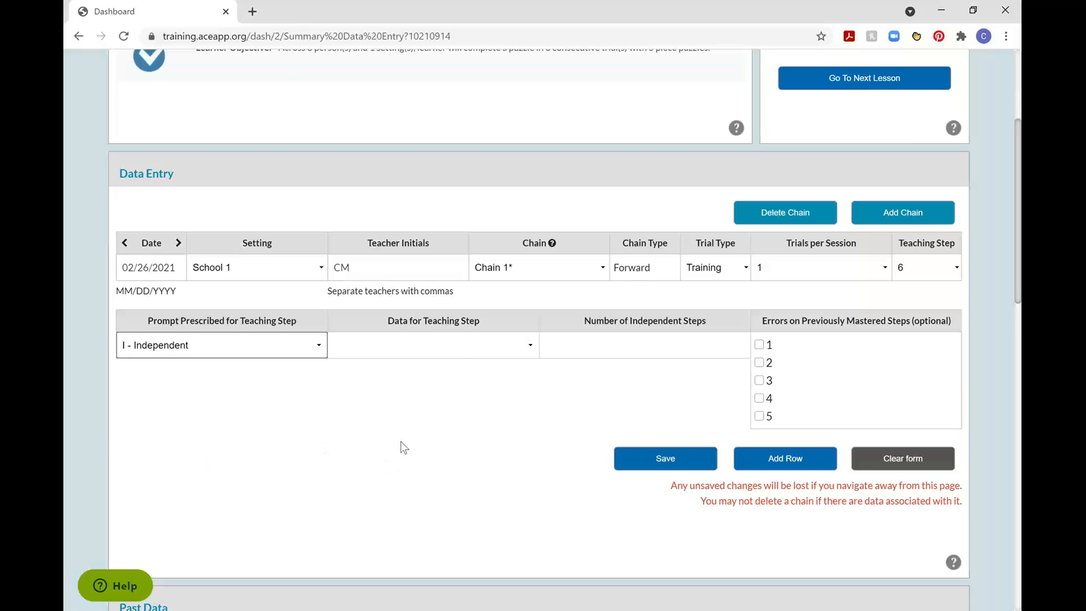
pyautogui.click(459, 347)
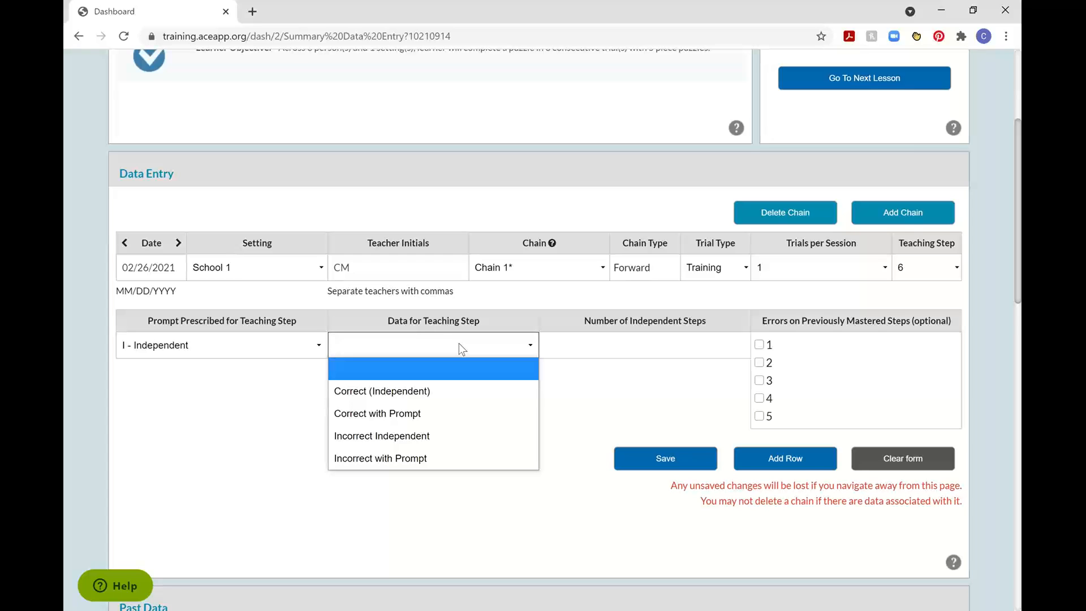
pyautogui.click(407, 396)
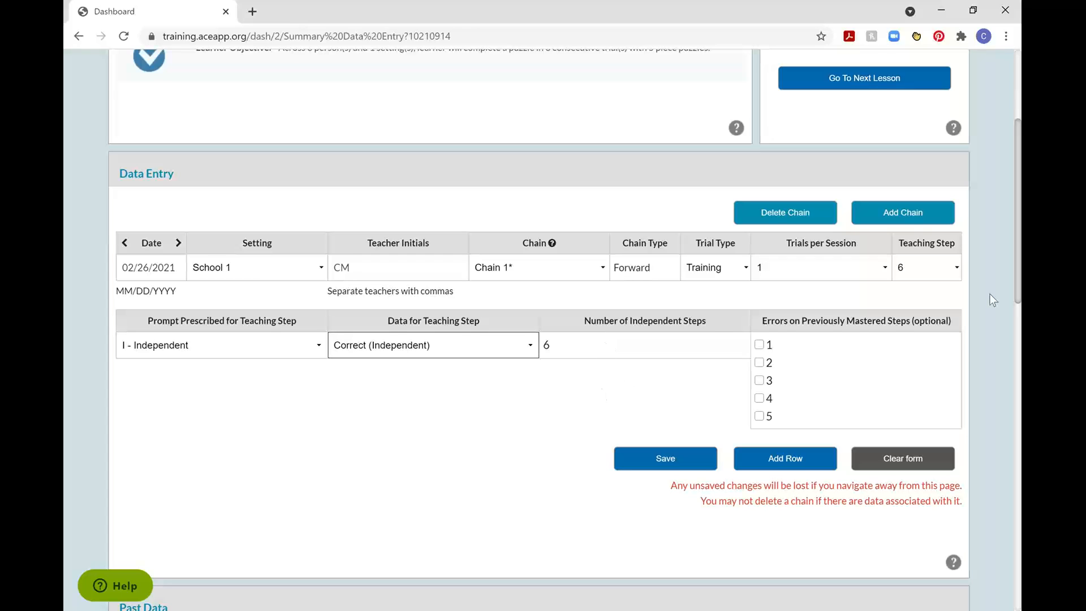
# Mark step 3 as an error on previously mastered steps and save the Puzzle session data.
pyautogui.click(759, 380)
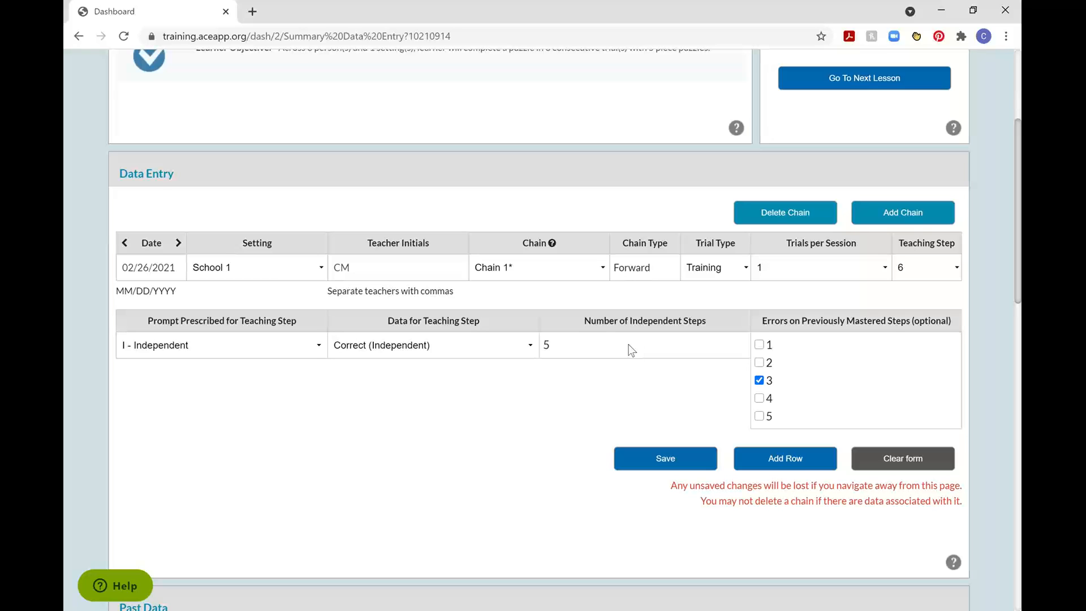
pyautogui.click(667, 456)
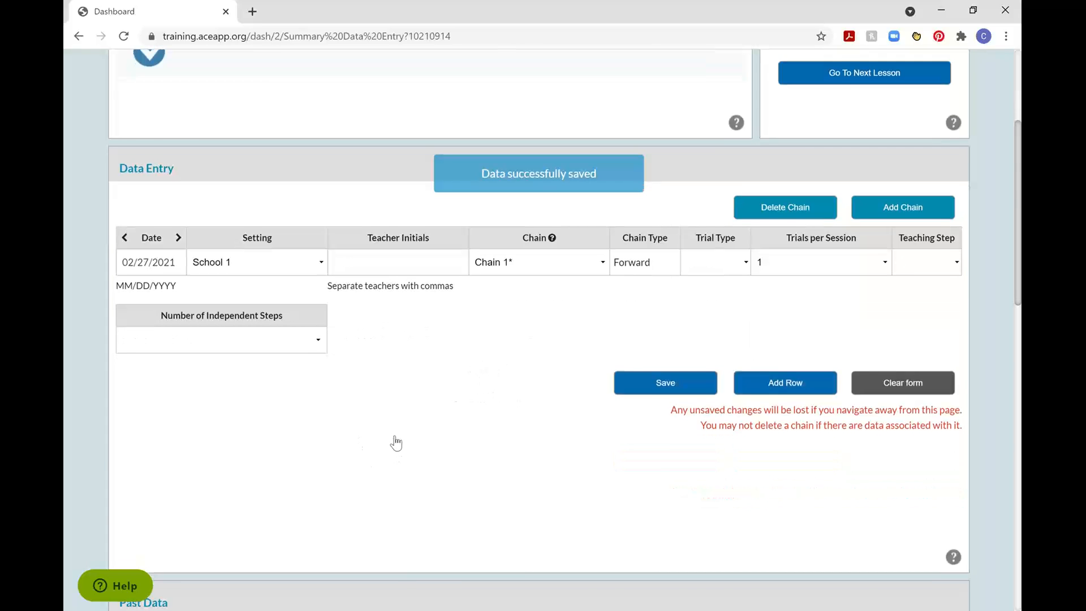
# Review the 02/26/2021 session row in the Puzzle lesson's past data grid, including its independent steps and errors.
pyautogui.scroll(-3, 396, 440)
pyautogui.scroll(2, 396, 440)
pyautogui.scroll(-6, 395, 440)
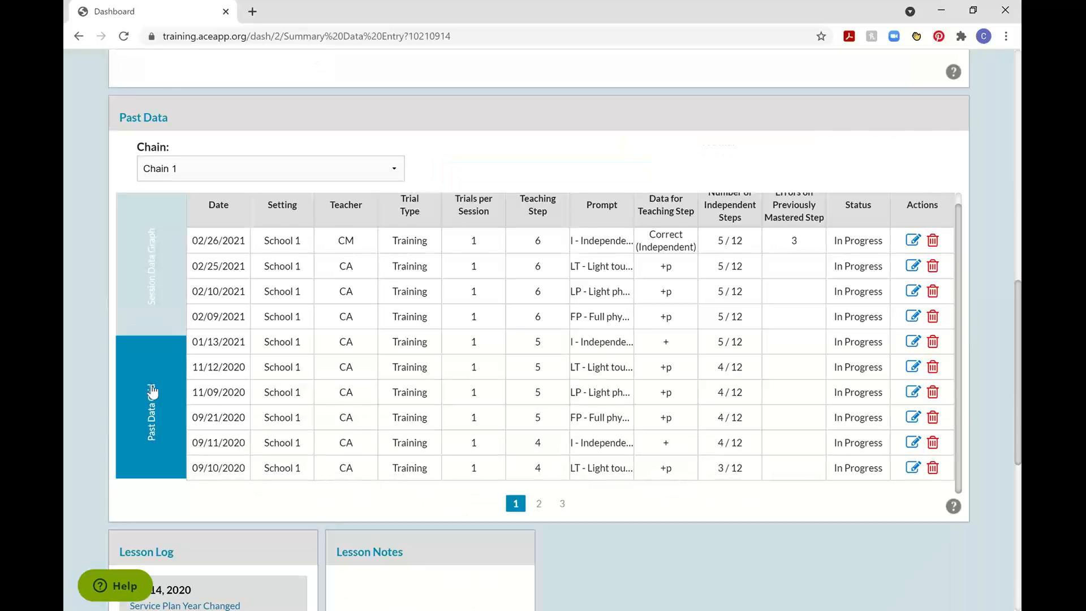
pyautogui.moveTo(192, 240); pyautogui.dragTo(887, 248)
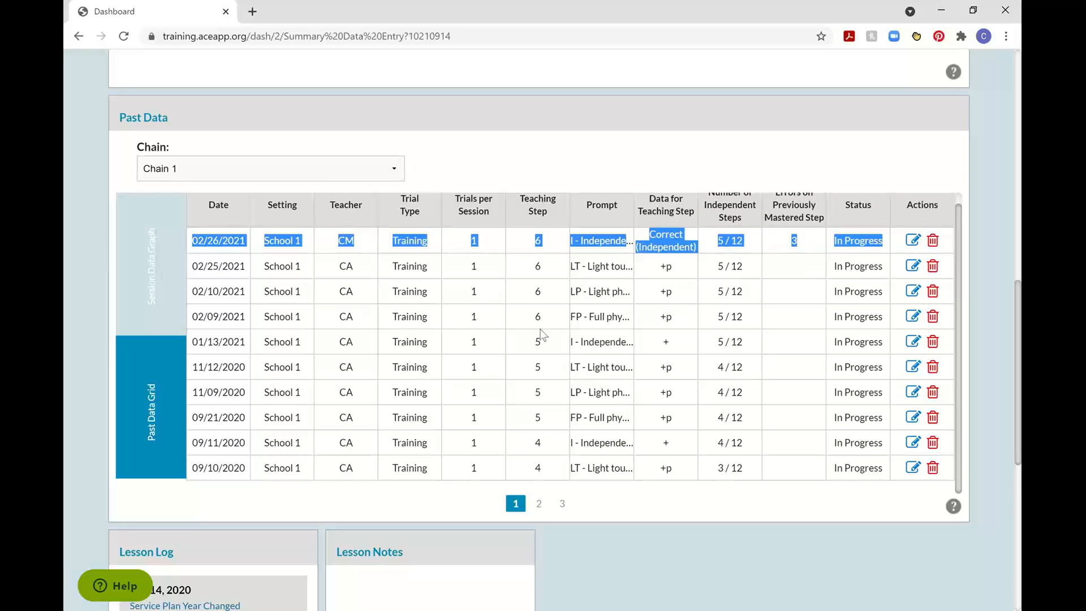
pyautogui.click(581, 241)
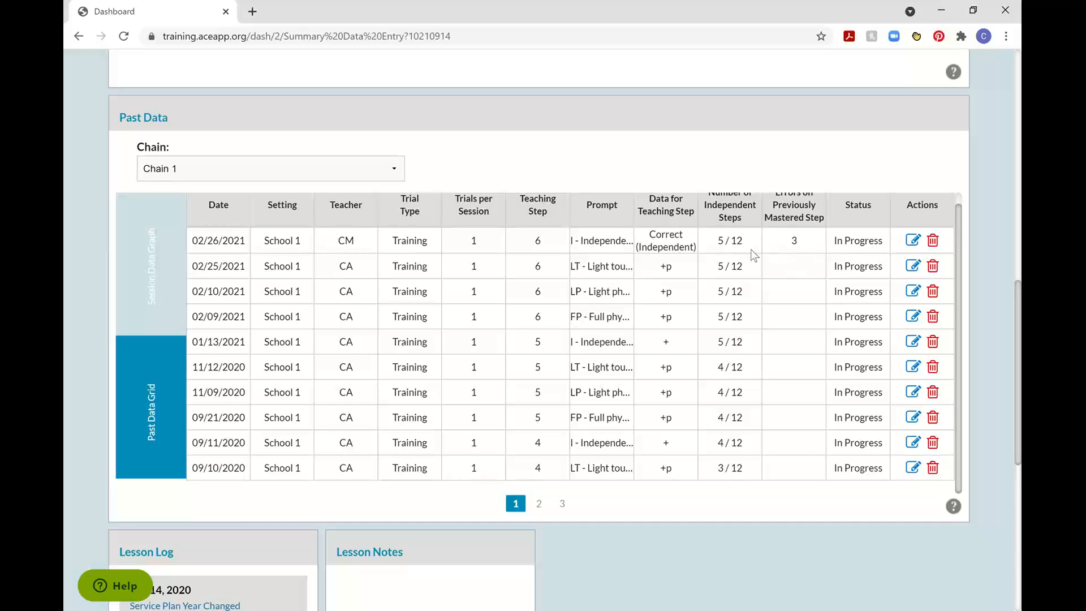
pyautogui.scroll(1, 733, 254)
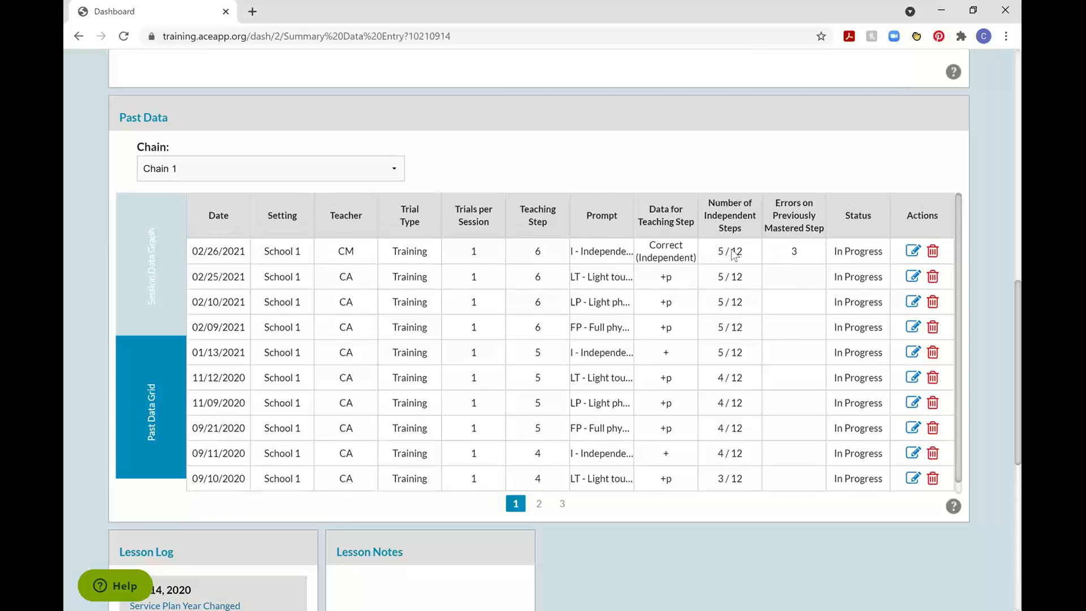
pyautogui.scroll(1, 786, 286)
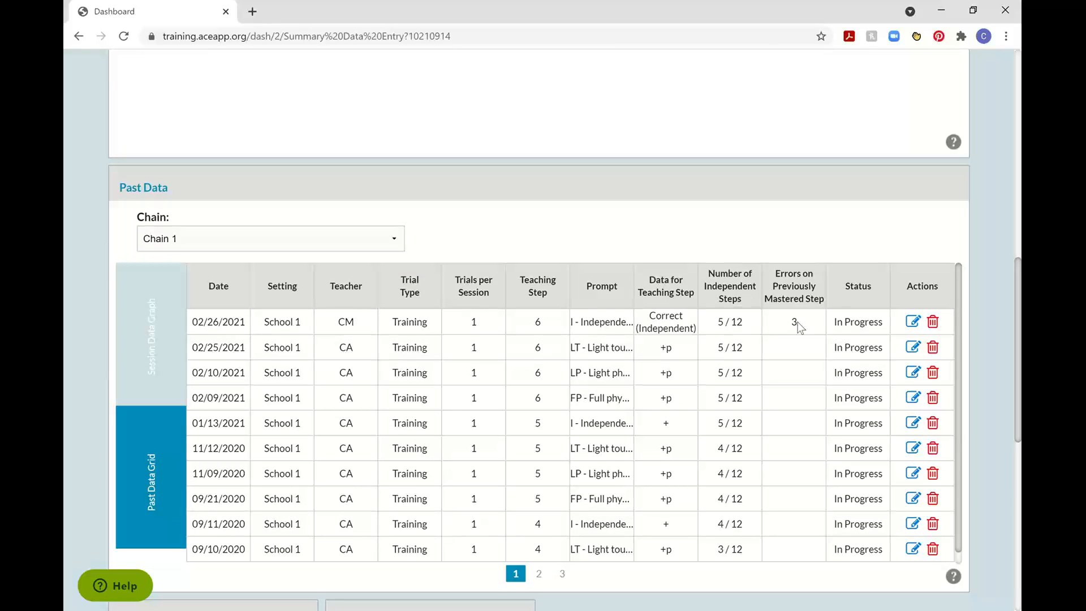
# View the Chain 1 session data graph and inspect the bar for 2/26/2021.
pyautogui.click(151, 352)
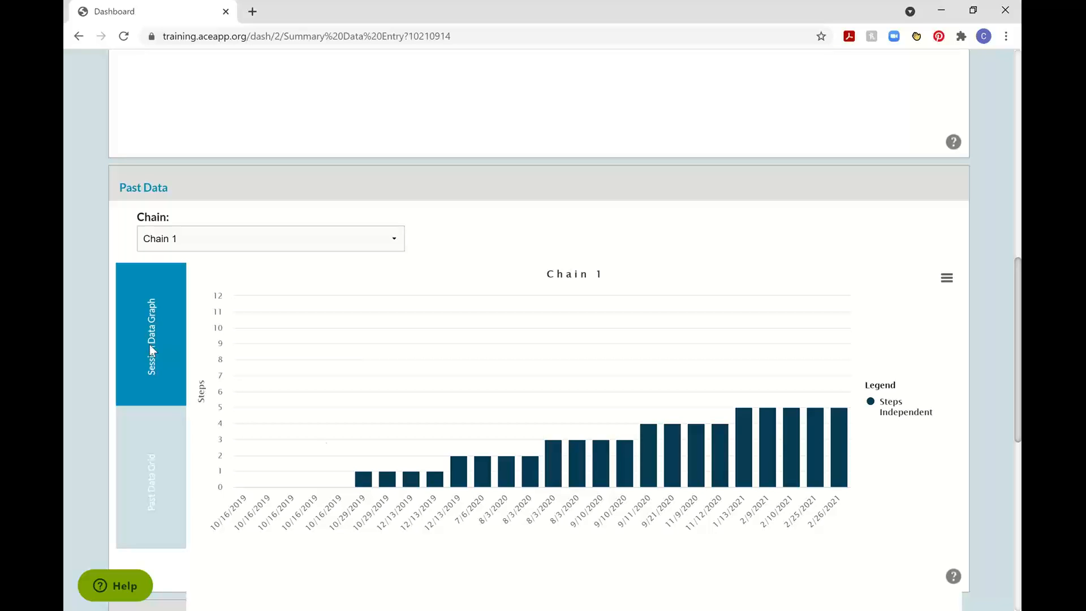
pyautogui.moveTo(842, 457)
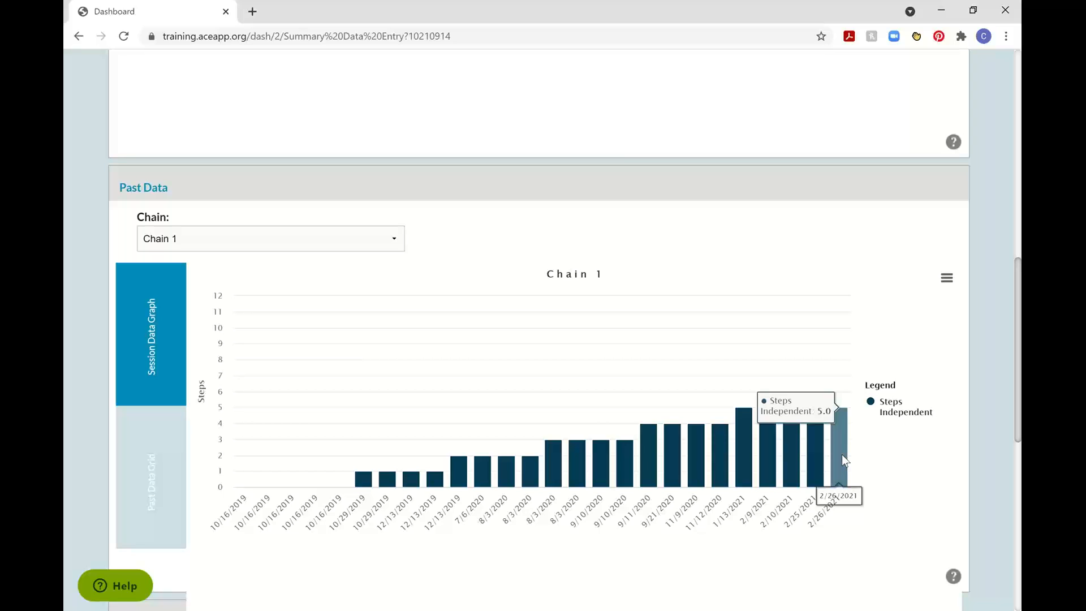
pyautogui.scroll(10, 639, 150)
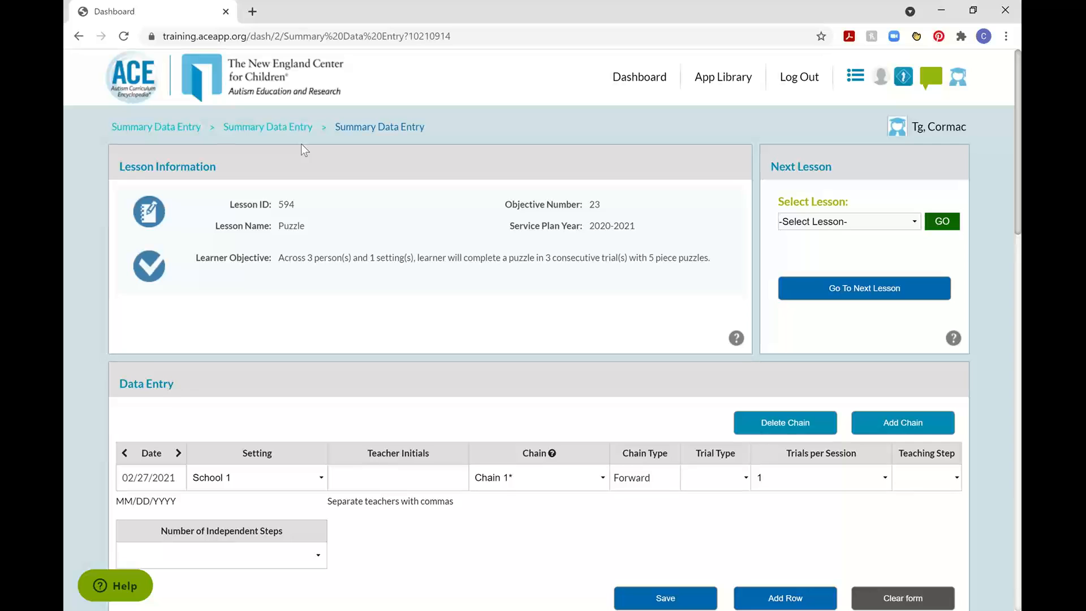
# Return to the Chain 1 past data grid and highlight the 02/26/2021 entry to compare it with the graph.
pyautogui.scroll(-15, 230, 347)
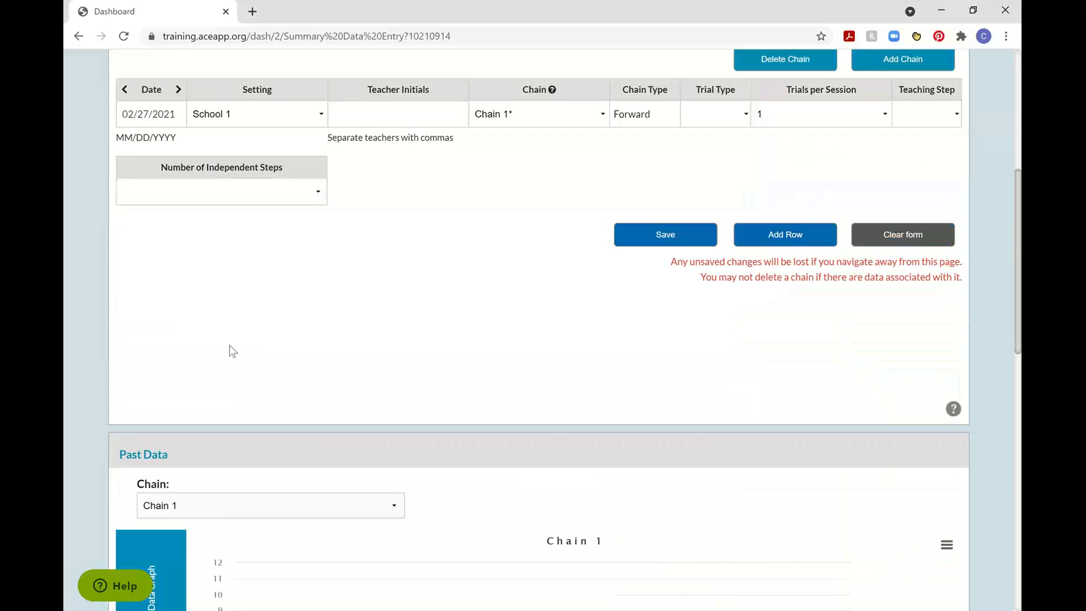
pyautogui.click(156, 317)
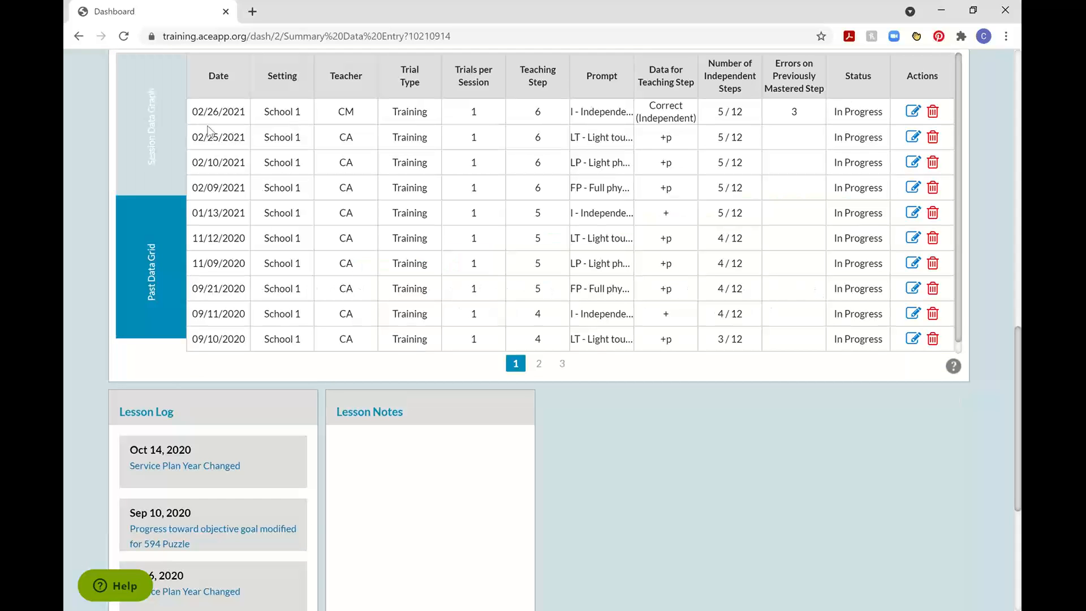
pyautogui.moveTo(193, 116); pyautogui.dragTo(887, 117)
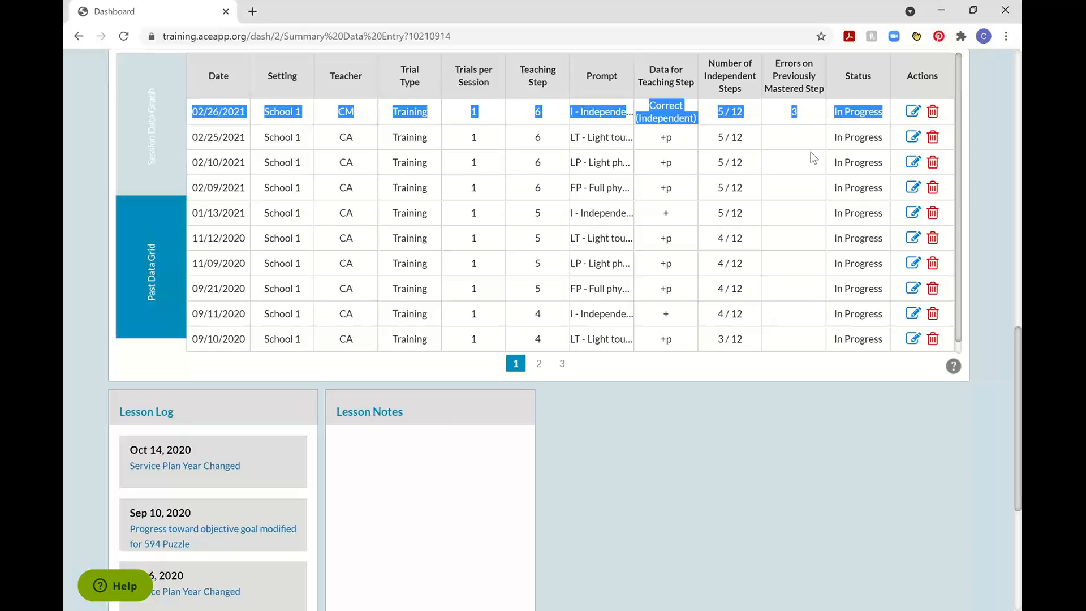
pyautogui.click(796, 201)
pyautogui.scroll(10, 796, 201)
pyautogui.scroll(3, 796, 199)
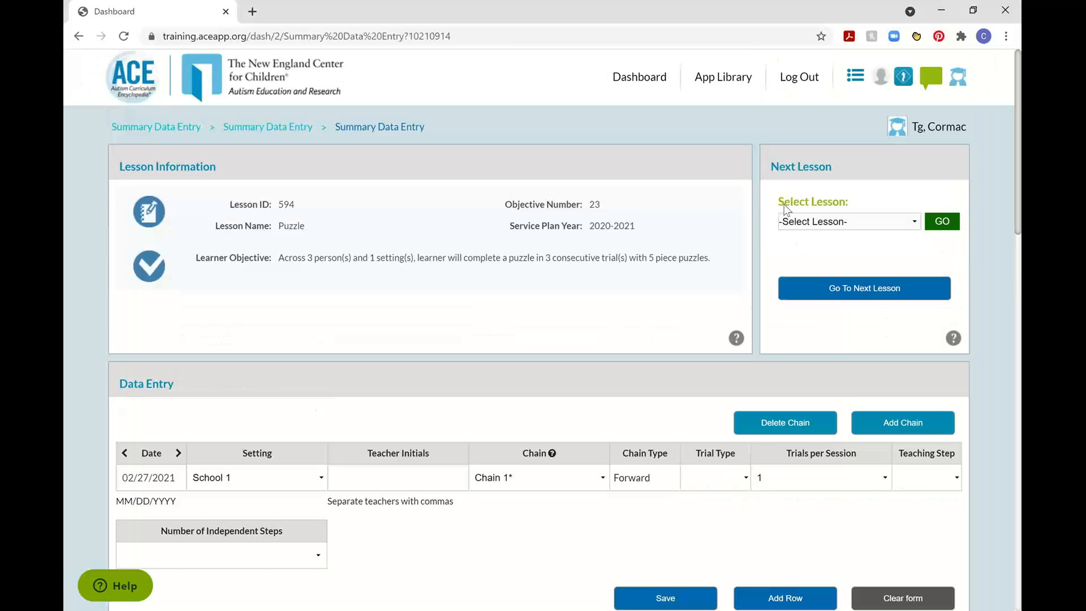
# Switch summary data entry to lesson 2.20 - CS Respond to Greeting (vocal).
pyautogui.click(868, 221)
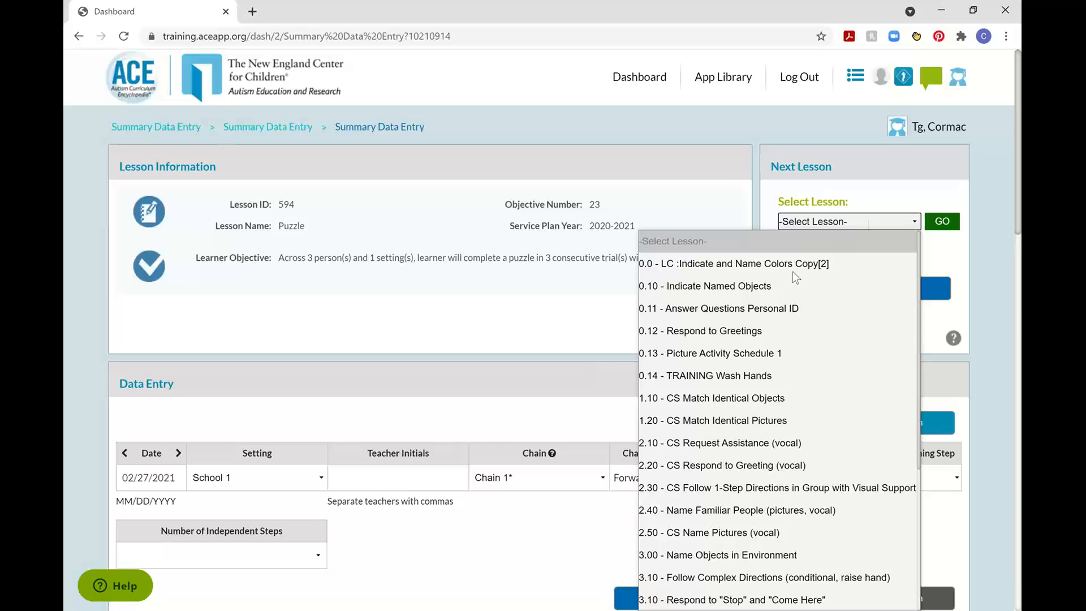
pyautogui.click(799, 472)
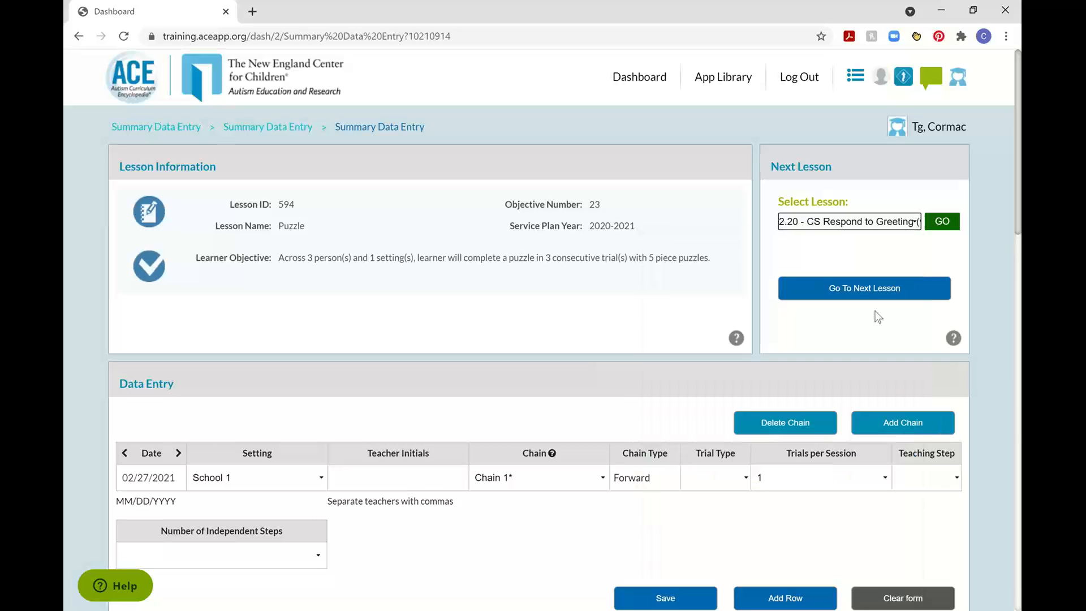
pyautogui.click(953, 222)
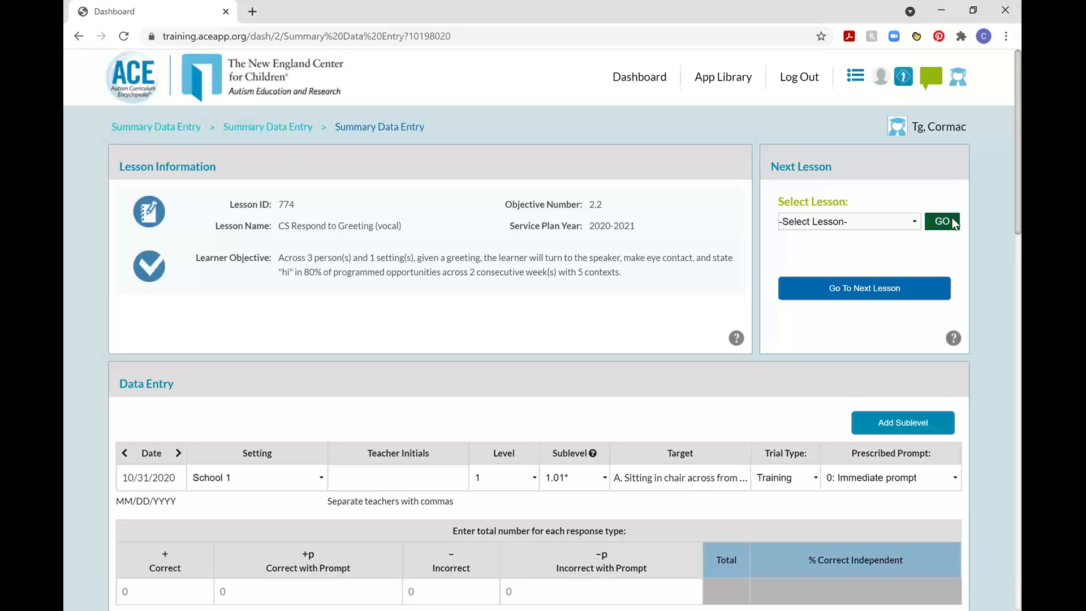
# Switch summary data entry to lesson 11.00 - CS Request Assistance (vocal).
pyautogui.click(905, 221)
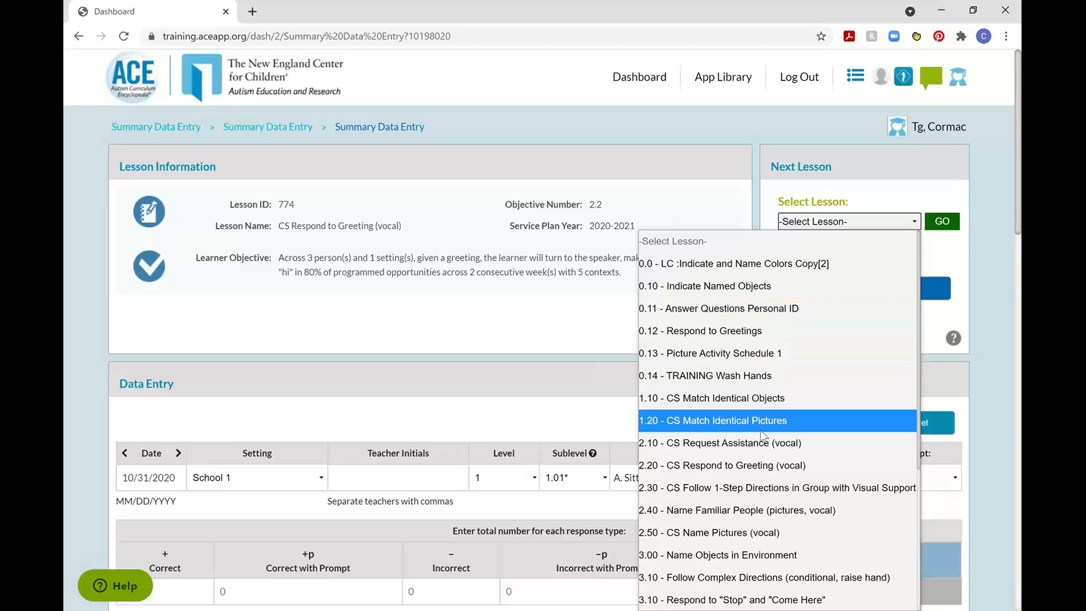
pyautogui.scroll(-3, 760, 429)
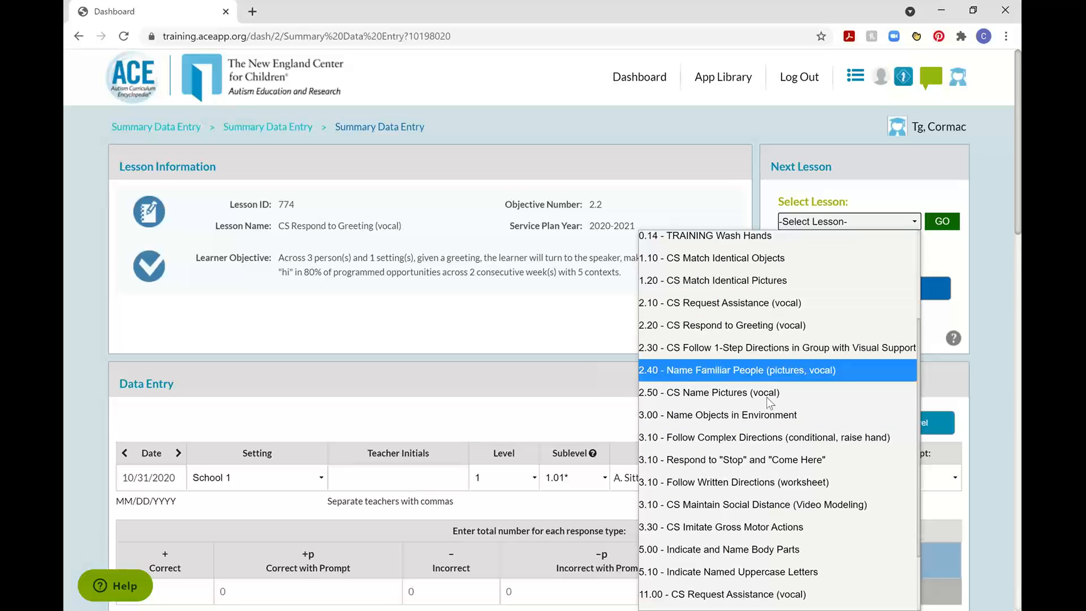
pyautogui.scroll(-2, 774, 441)
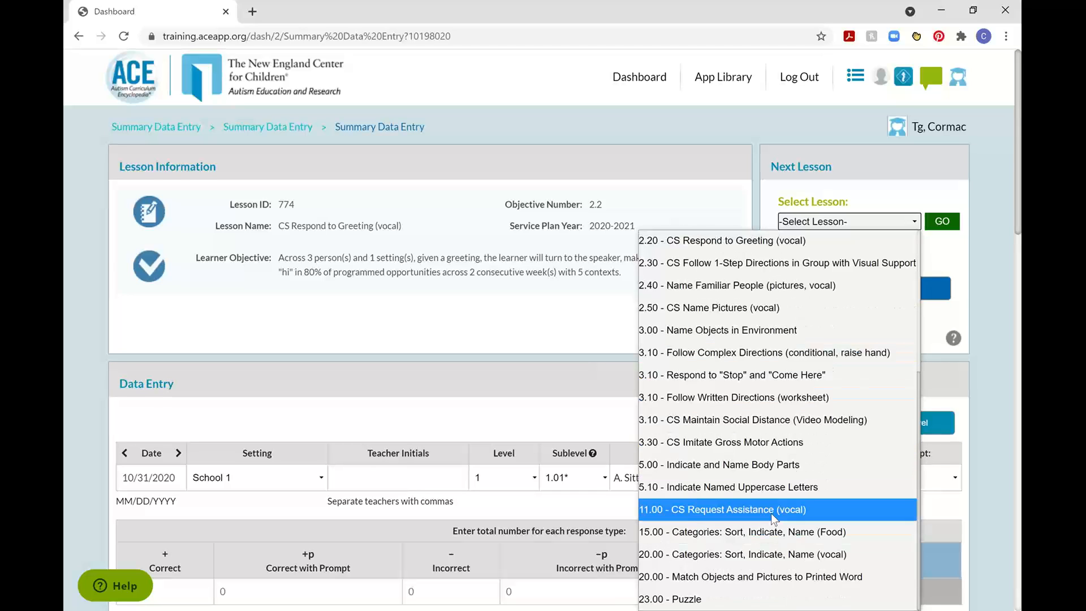
pyautogui.click(771, 509)
pyautogui.click(952, 224)
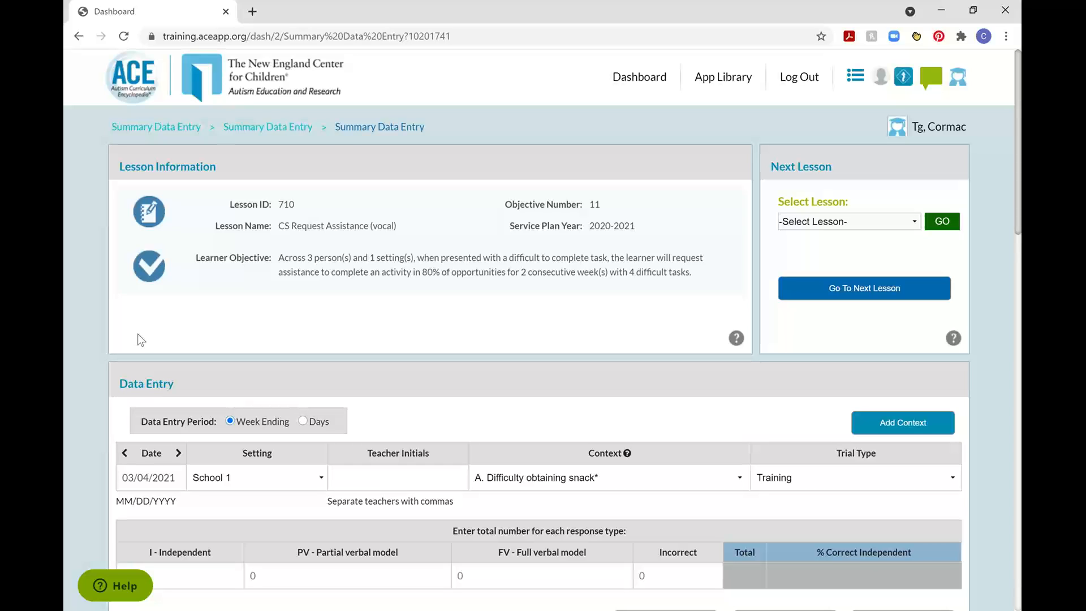
# Check the available contexts for the CS Request Assistance session without changing the selection.
pyautogui.scroll(-4, 373, 316)
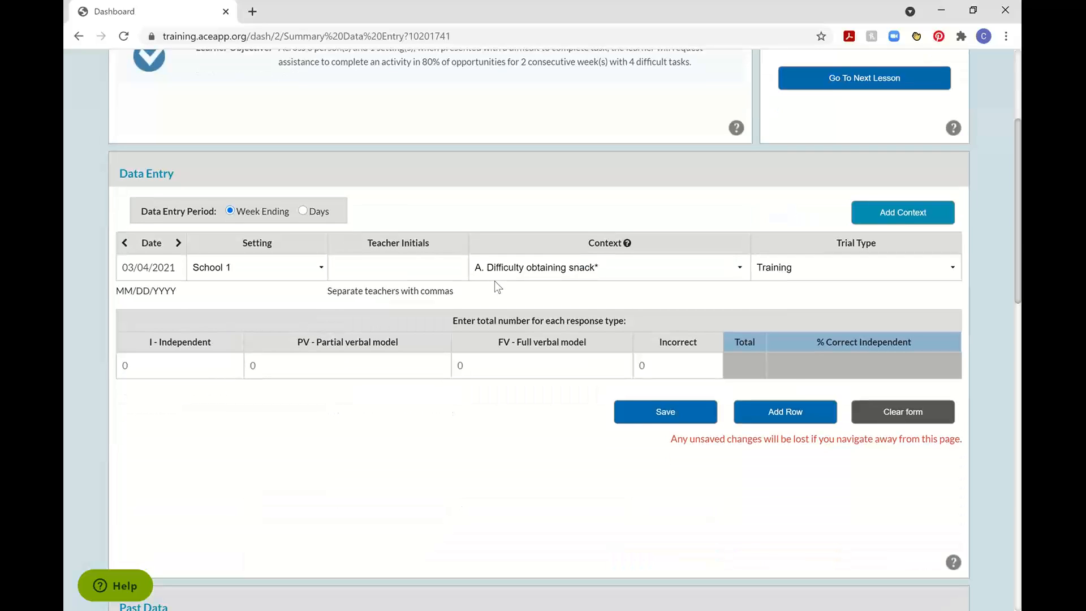
pyautogui.click(656, 272)
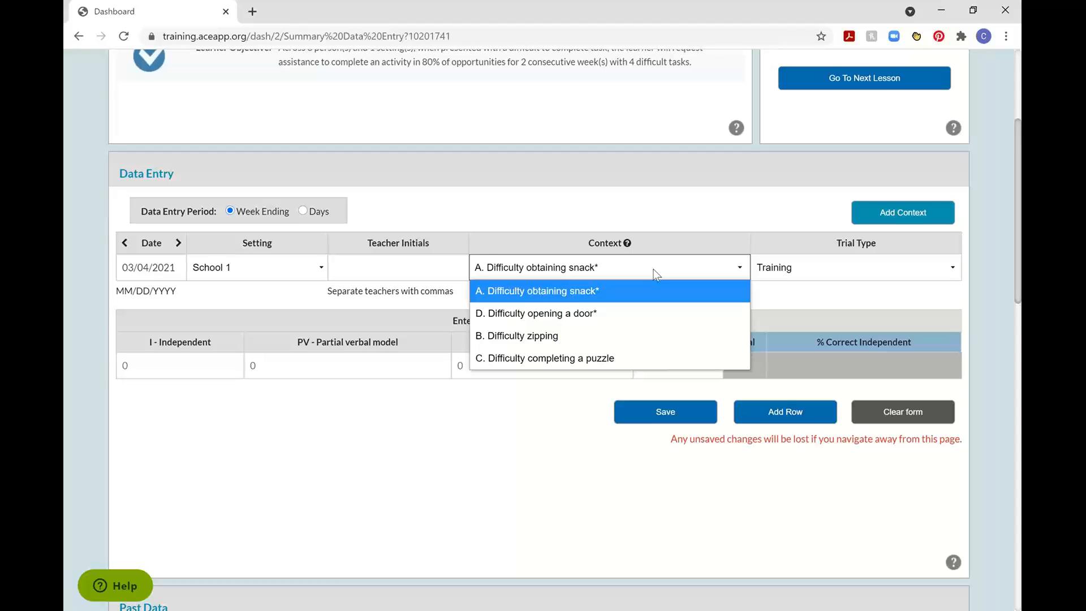
pyautogui.click(690, 195)
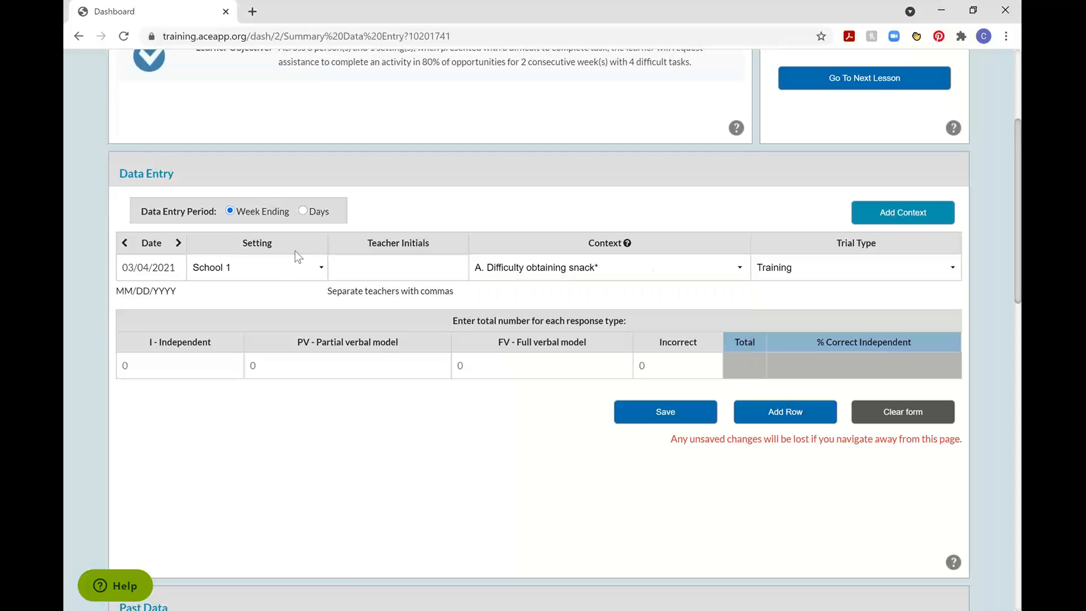
# Set the data entry period to Days and the session date to 03/22/2021.
pyautogui.click(304, 214)
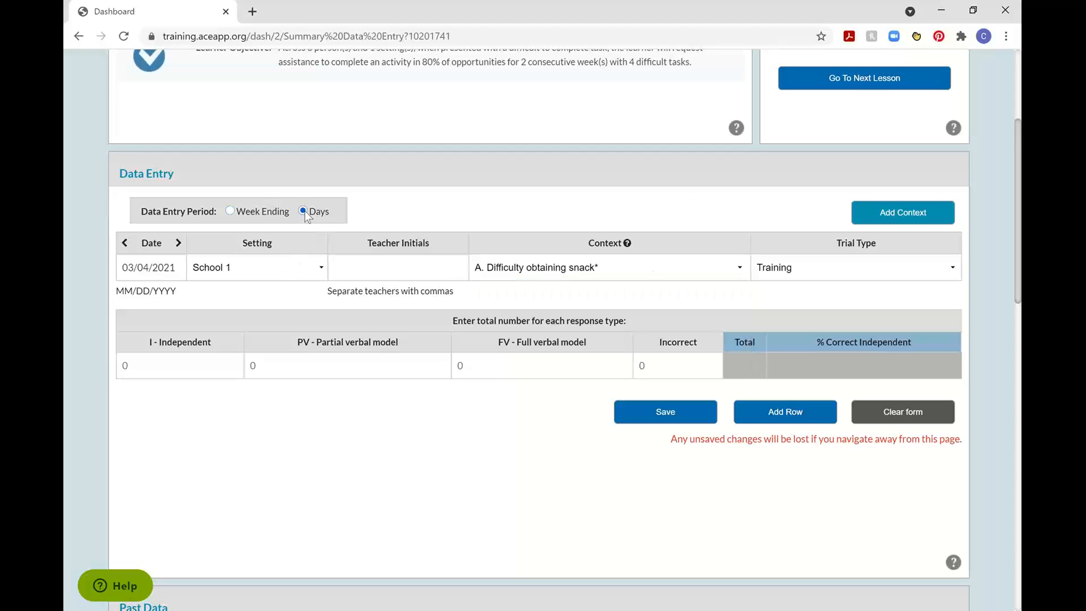
pyautogui.click(229, 209)
pyautogui.click(405, 272)
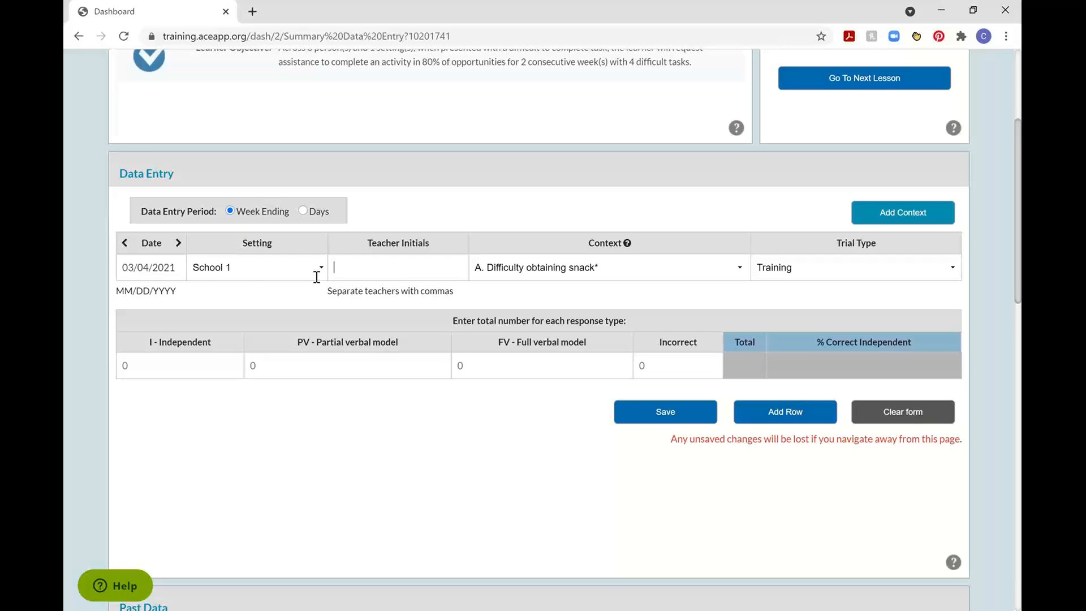
pyautogui.click(304, 211)
pyautogui.click(362, 267)
pyautogui.click(159, 268)
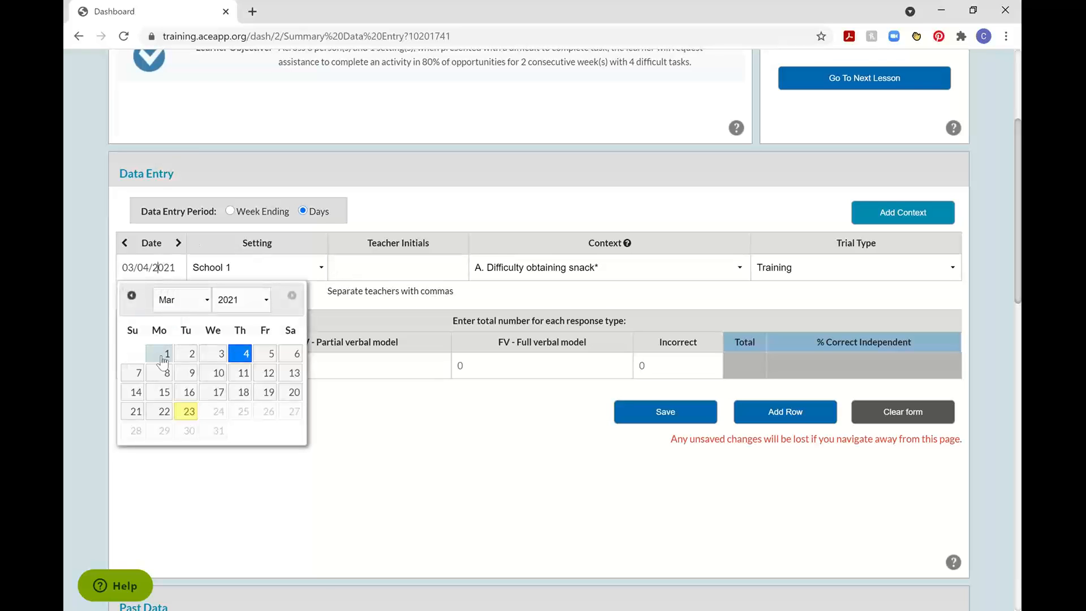
pyautogui.click(164, 412)
# Enter the teacher's initials and record 1 independent response for the Difficulty obtaining snack context.
pyautogui.click(397, 265)
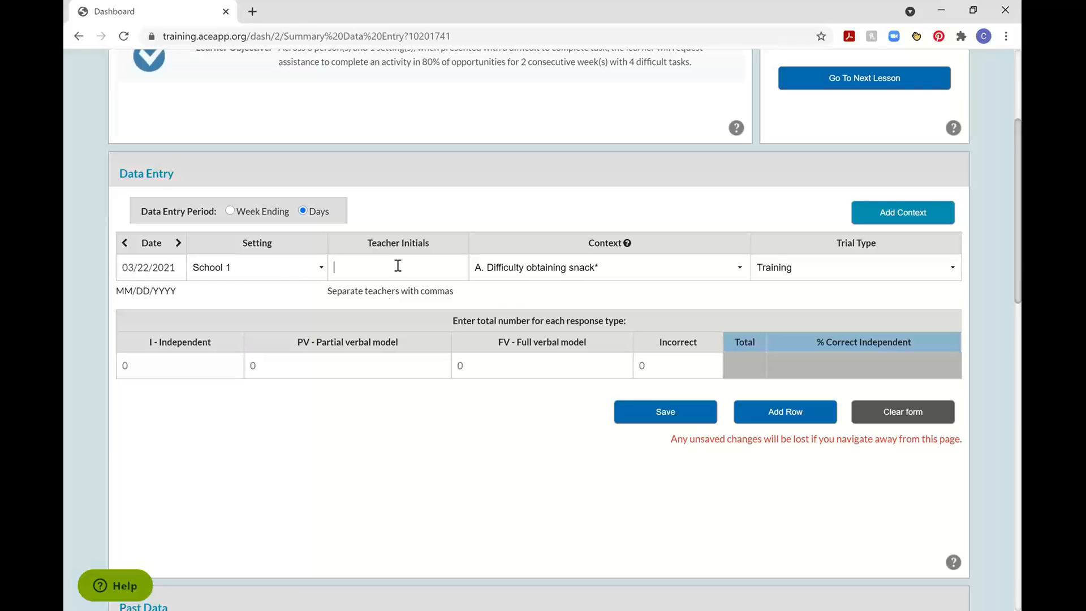
pyautogui.write('CM')
pyautogui.click(189, 368)
pyautogui.write('1')
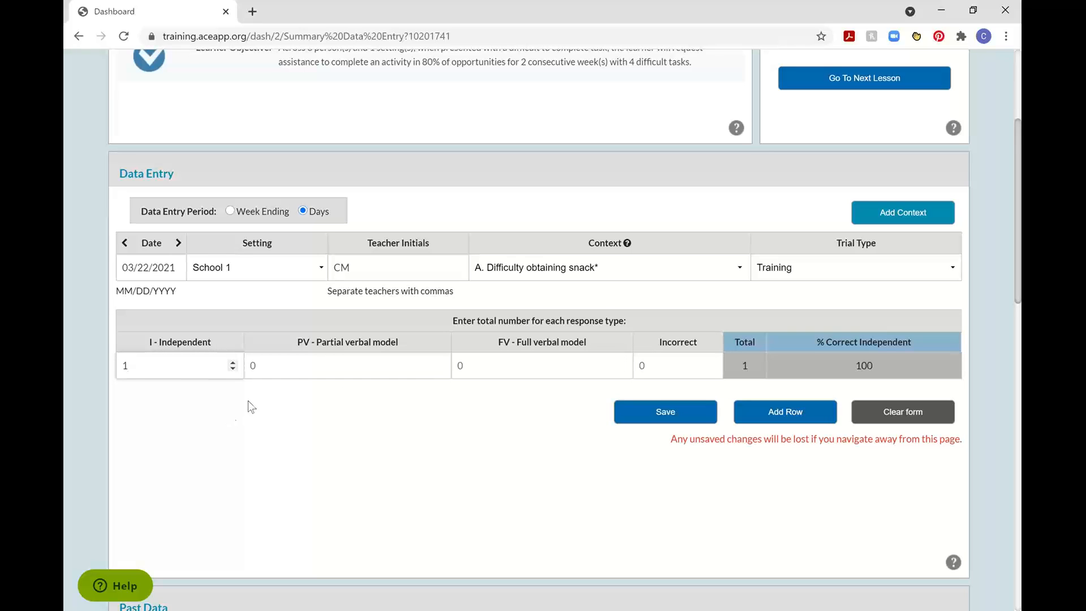
# Record 1 partial verbal model and 2 full verbal model responses for the 03/22/2021 session and save it.
pyautogui.click(318, 367)
pyautogui.write('1')
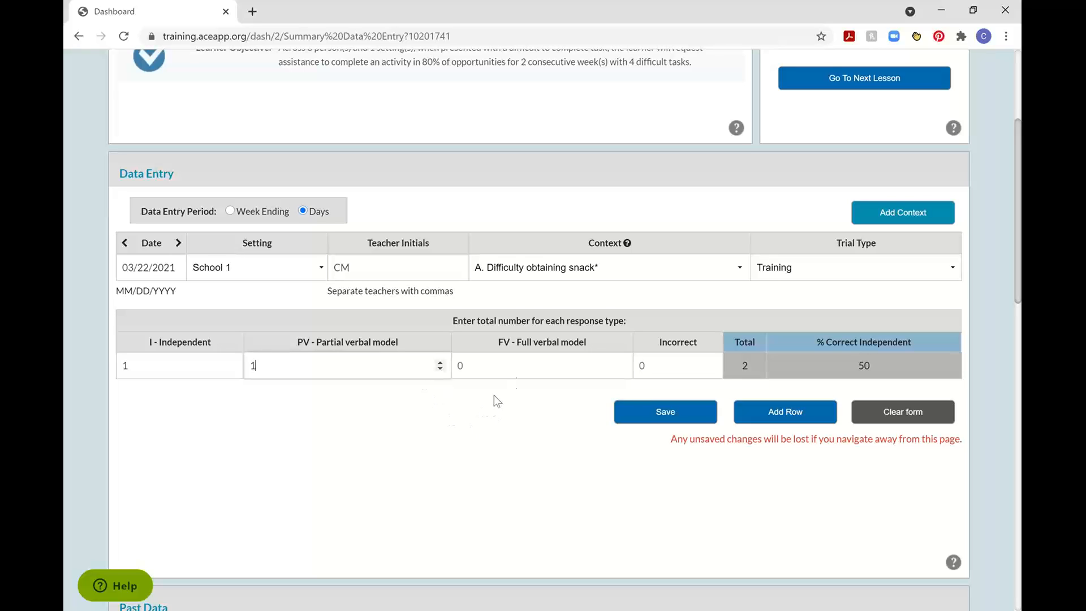
pyautogui.click(507, 368)
pyautogui.write('2')
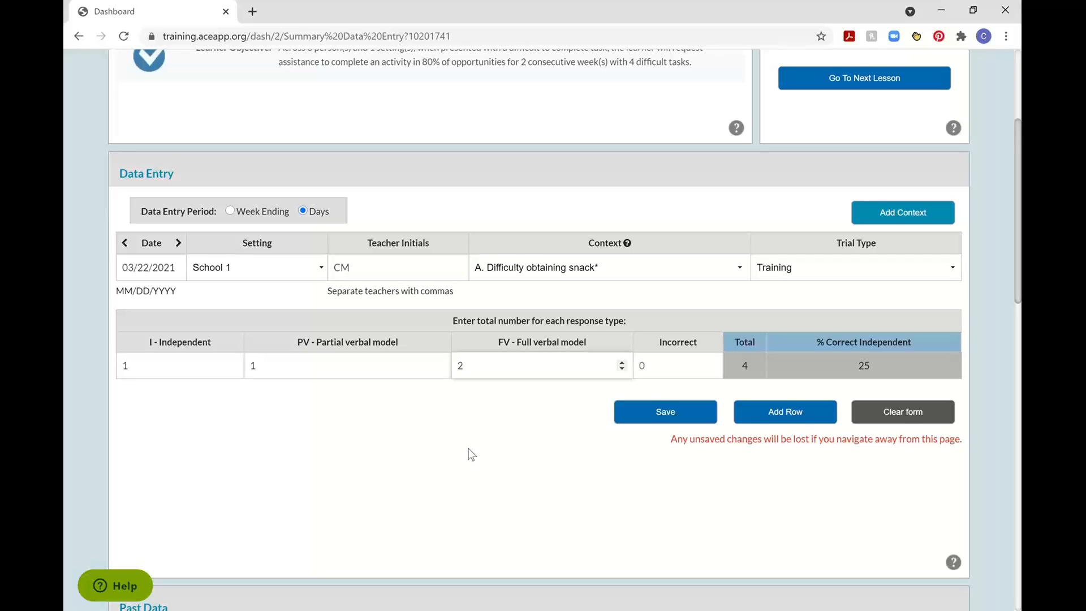
pyautogui.click(468, 450)
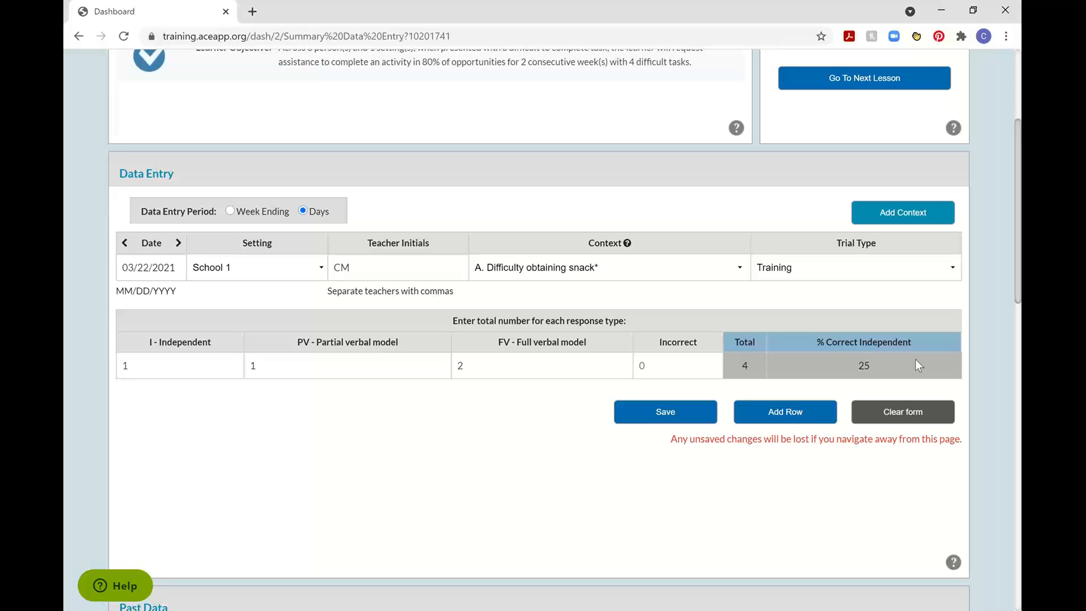
pyautogui.click(667, 415)
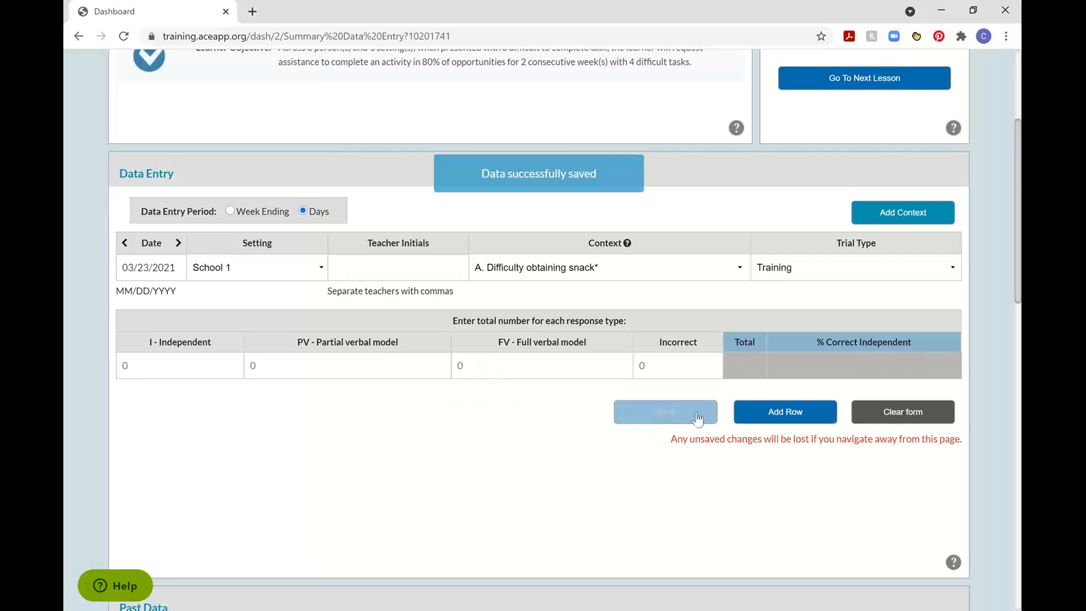
# Examine the response breakdown of the 3/27/2021 bar in the session data graph for Difficulty obtaining snack.
pyautogui.scroll(-10, 976, 399)
pyautogui.scroll(3, 998, 365)
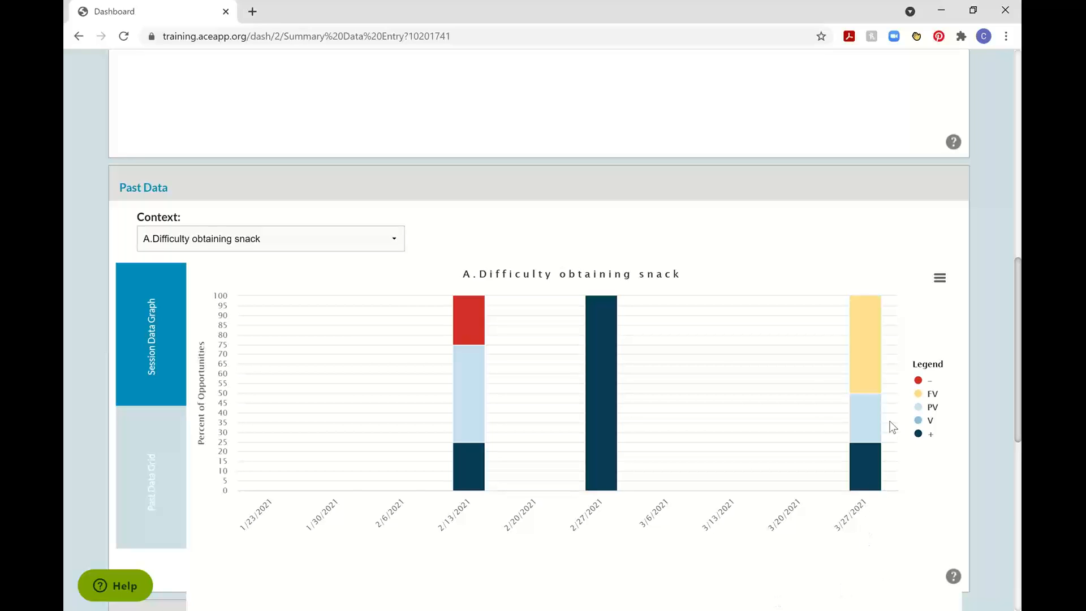
pyautogui.moveTo(888, 319)
pyautogui.moveTo(862, 479)
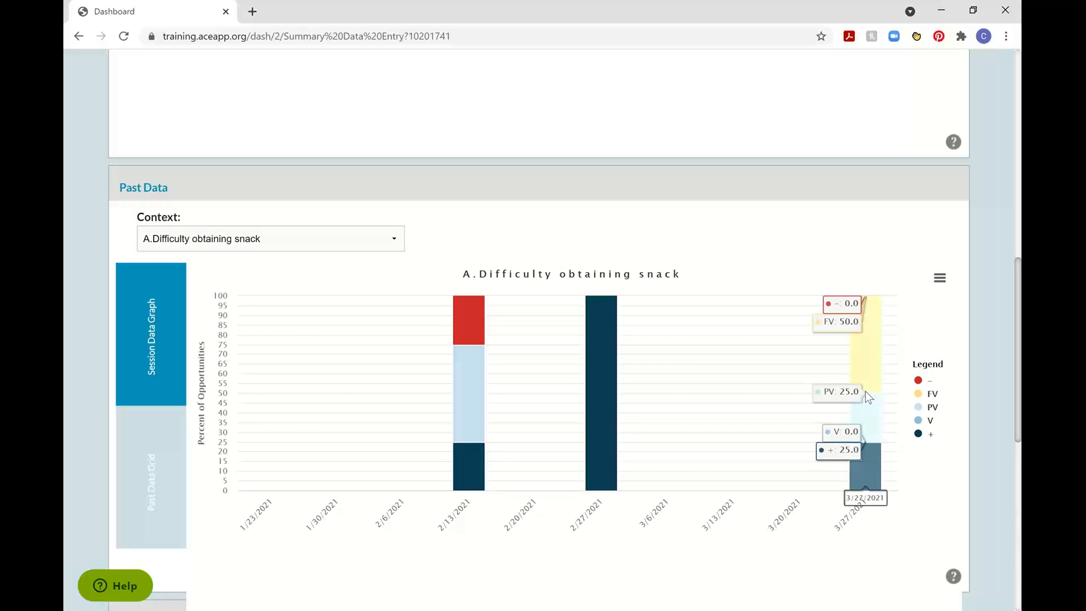
# Enter and save a 03/23/2021 session with the teacher's initials, 1 independent response and 1 incorrect response.
pyautogui.scroll(9, 996, 395)
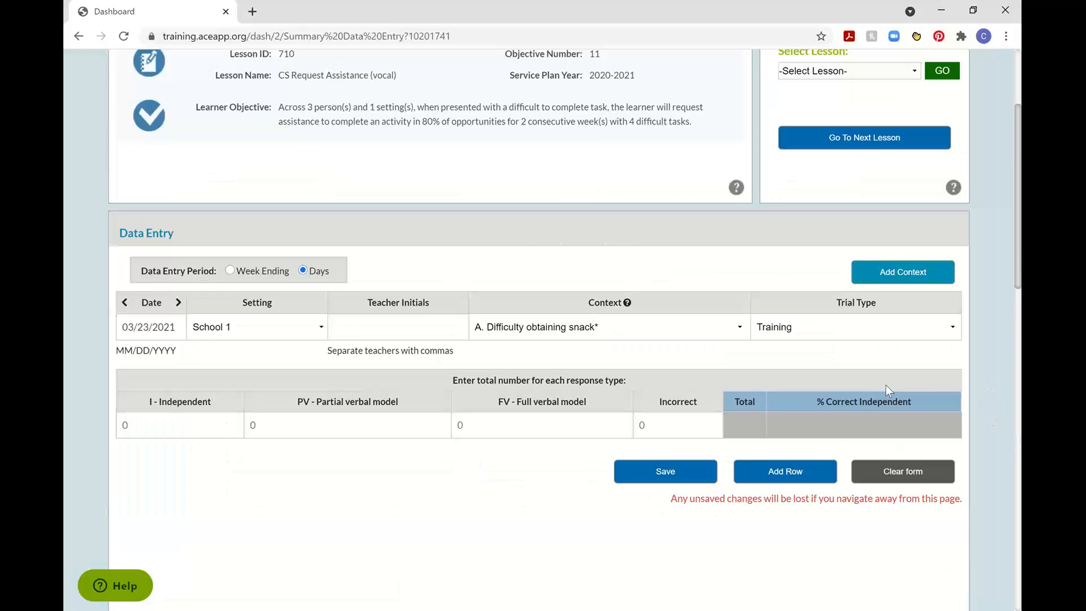
pyautogui.click(169, 337)
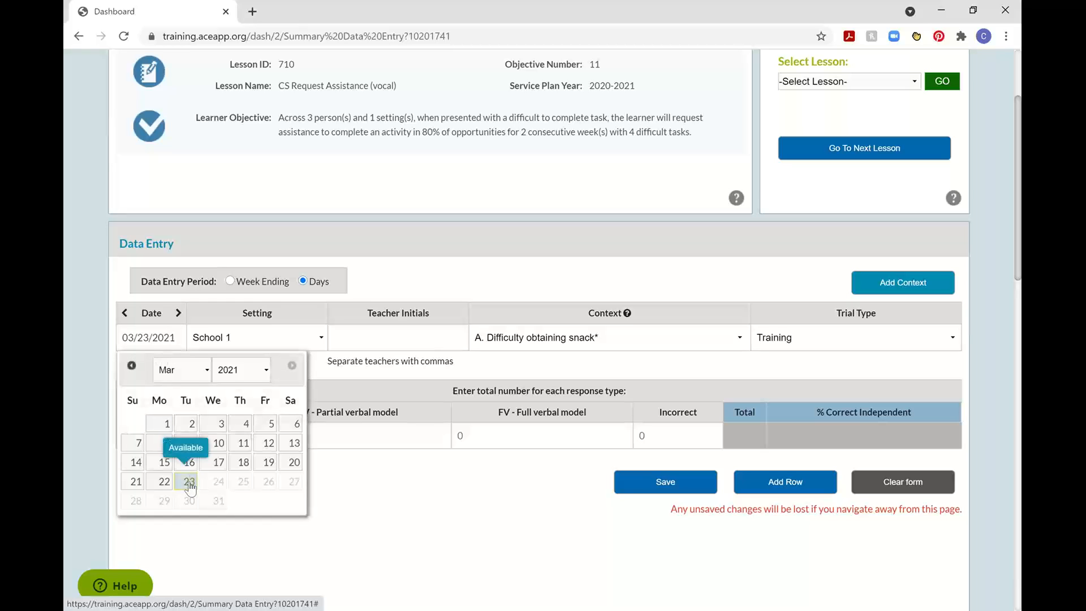
pyautogui.click(375, 337)
pyautogui.write('CM')
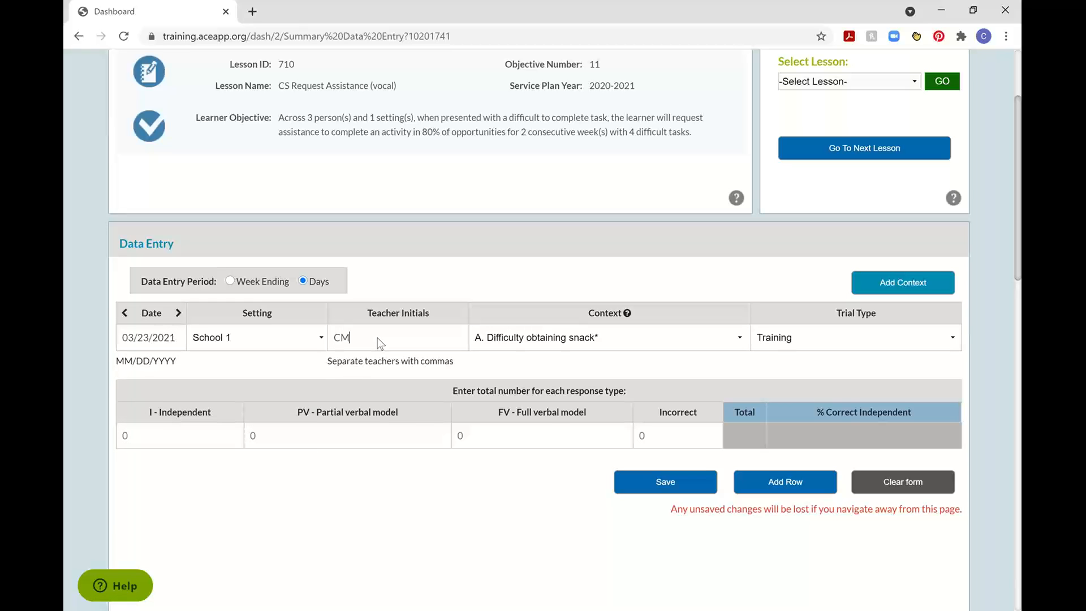
pyautogui.click(145, 441)
pyautogui.write('1')
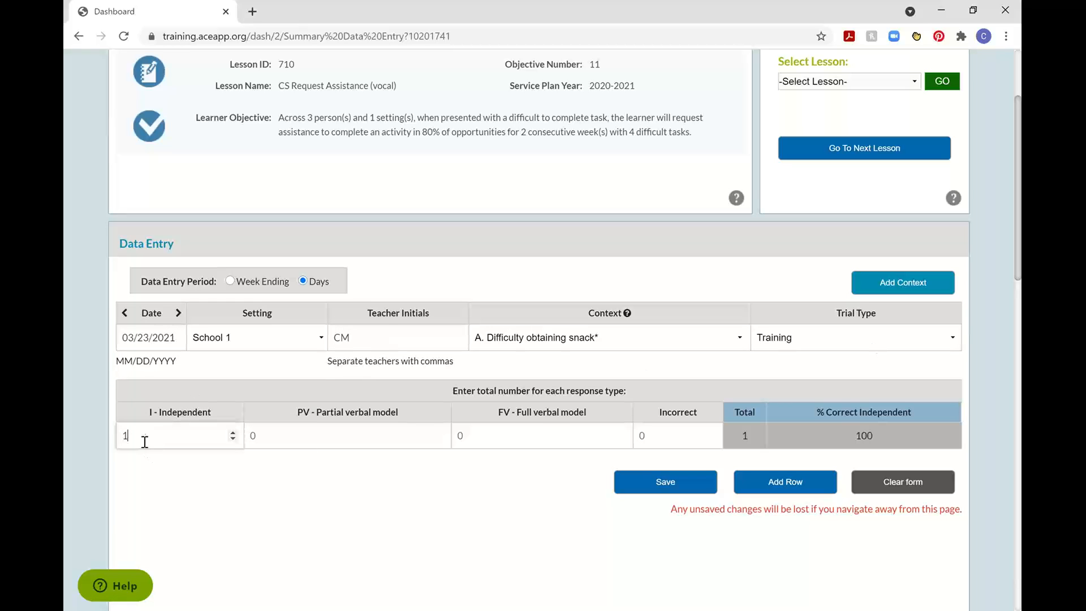
pyautogui.click(665, 440)
pyautogui.write('1')
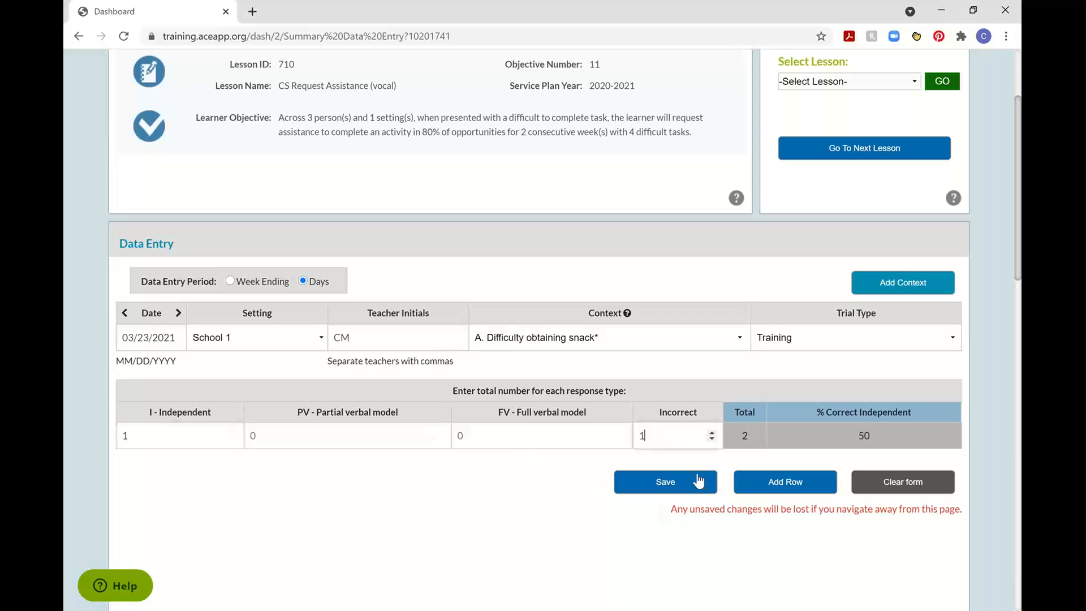
pyautogui.click(696, 486)
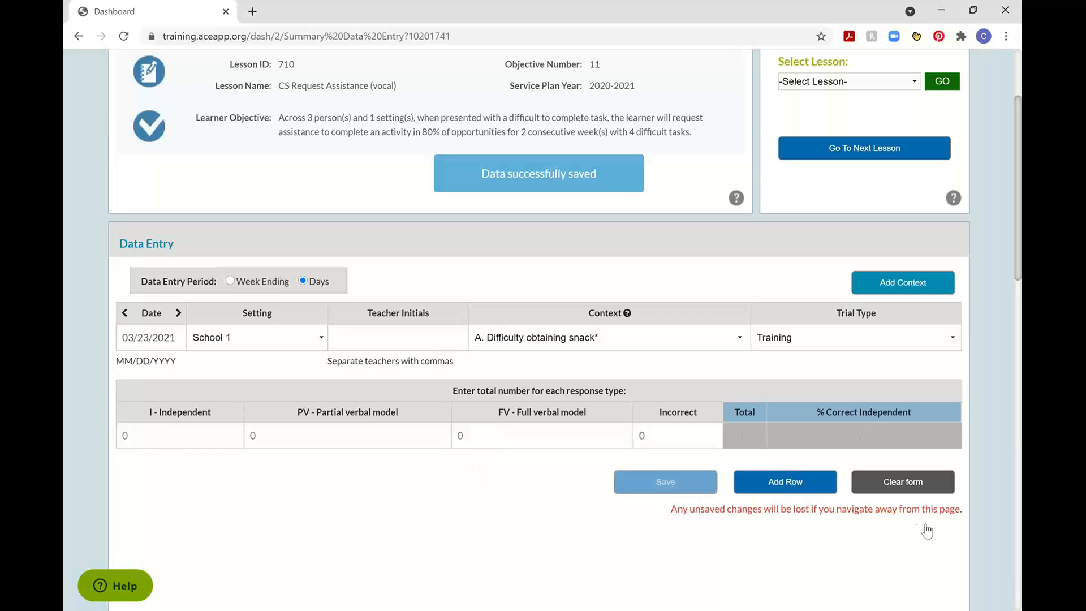
# Inspect the graph's 3/27/2021 bar and review the 03/22/2021 session and its most intrusive prompt in the past data grid.
pyautogui.scroll(-10, 959, 528)
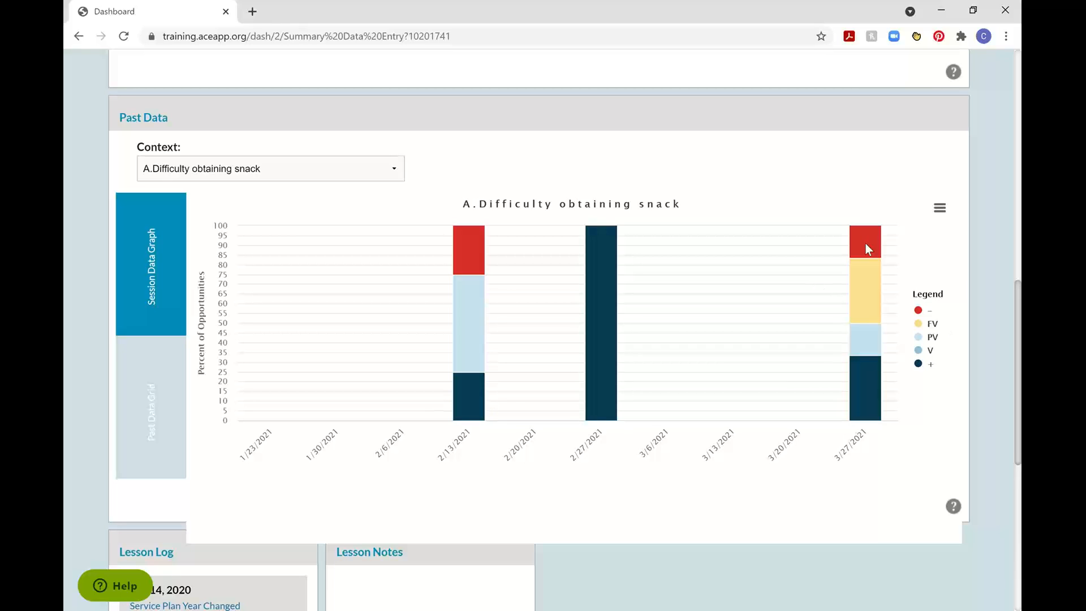
pyautogui.moveTo(860, 246)
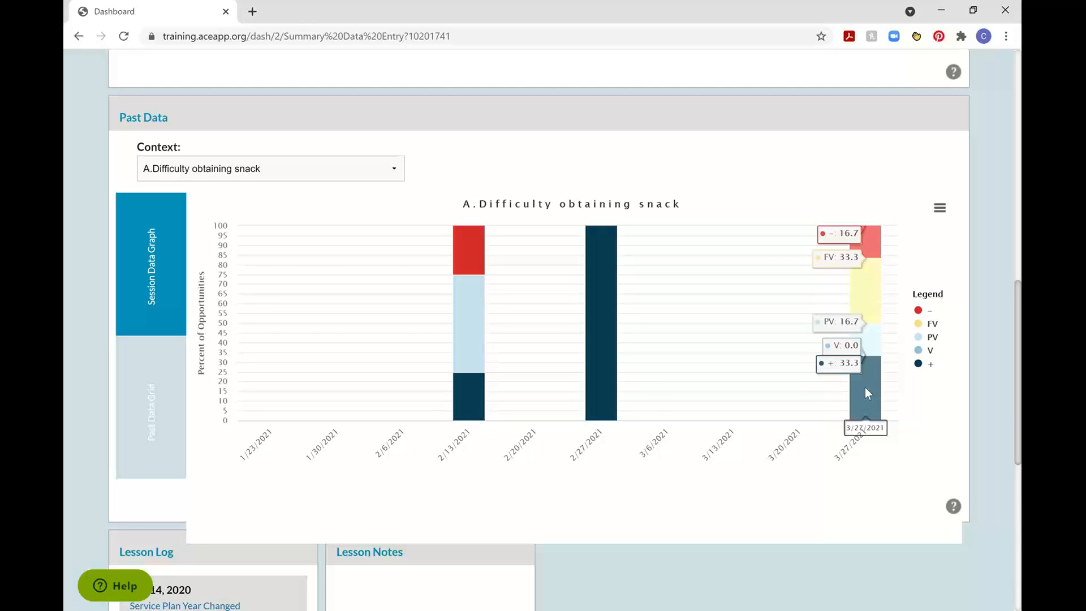
pyautogui.click(154, 427)
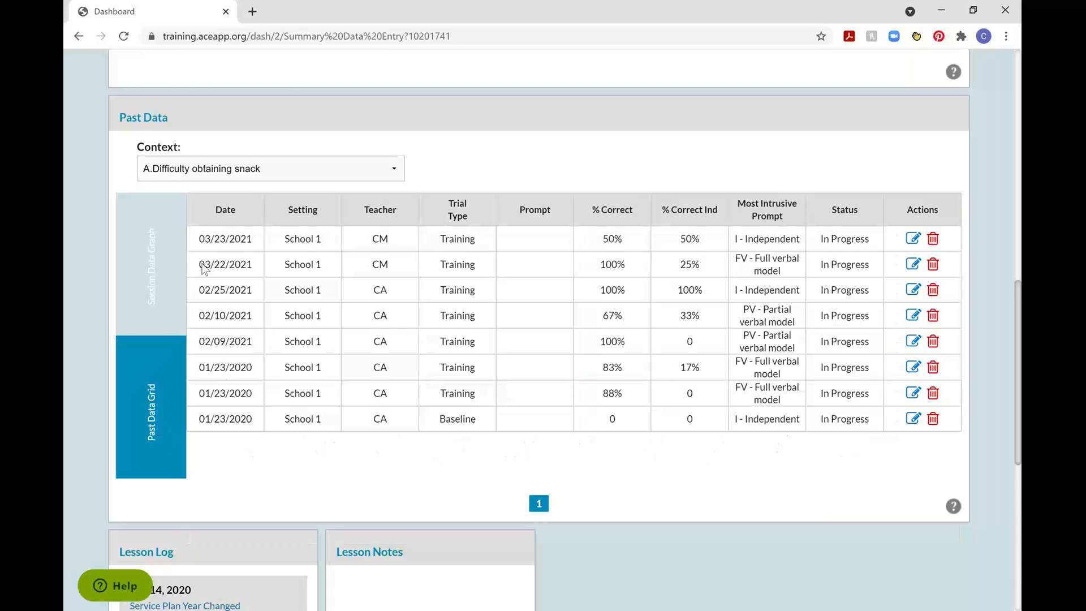
pyautogui.moveTo(200, 264); pyautogui.dragTo(786, 277)
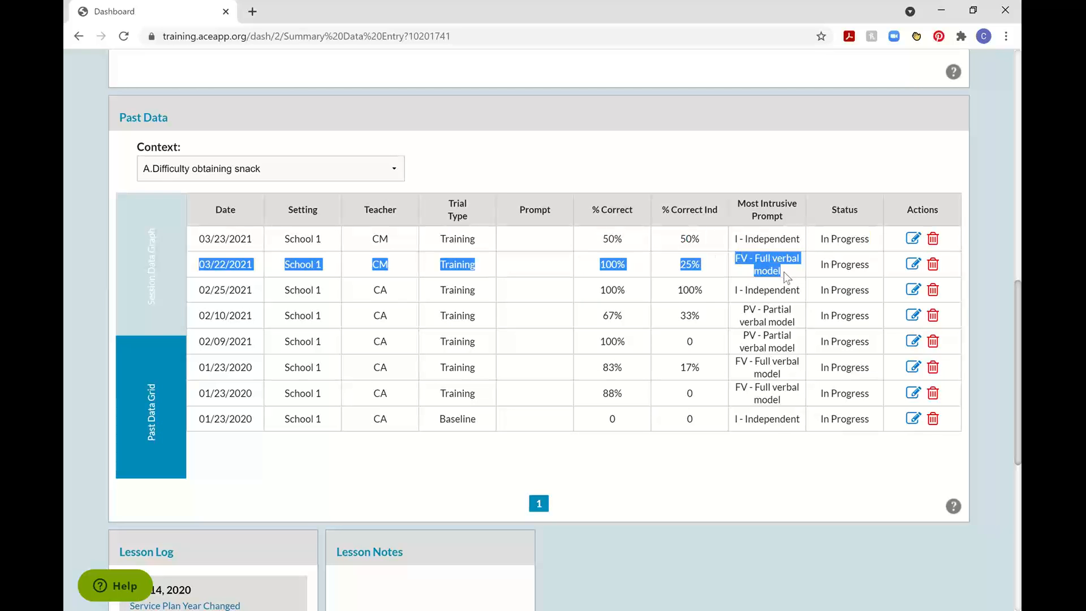
pyautogui.click(726, 264)
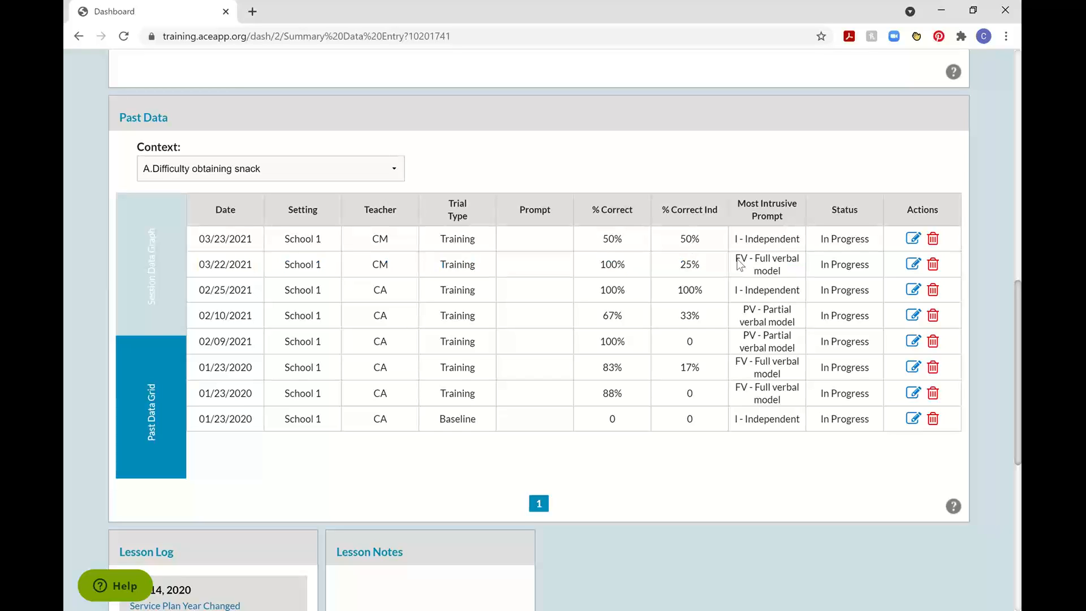
pyautogui.moveTo(737, 260); pyautogui.dragTo(781, 273)
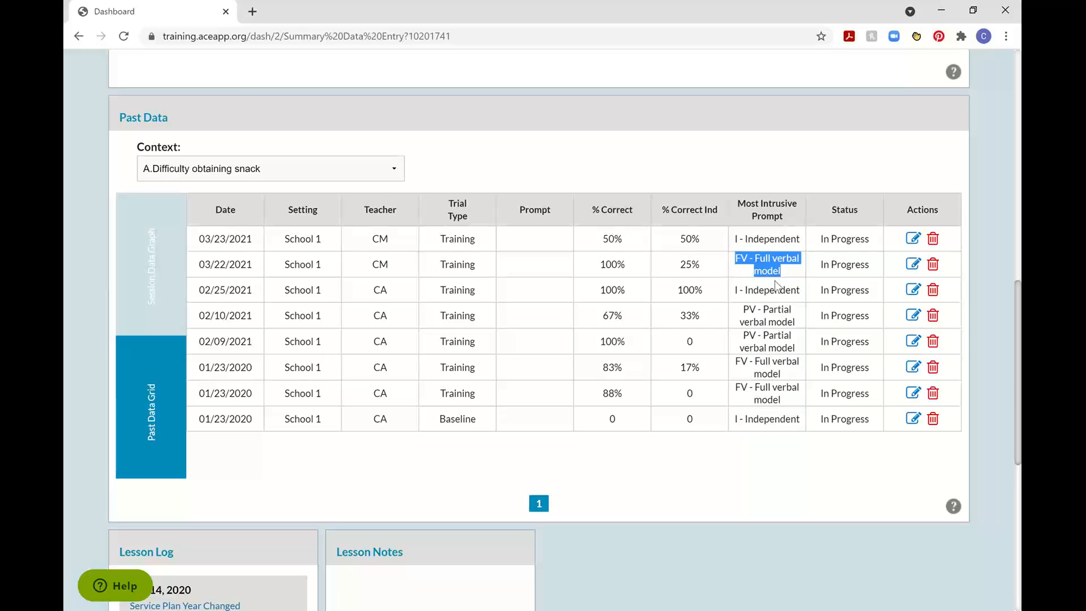
pyautogui.click(695, 237)
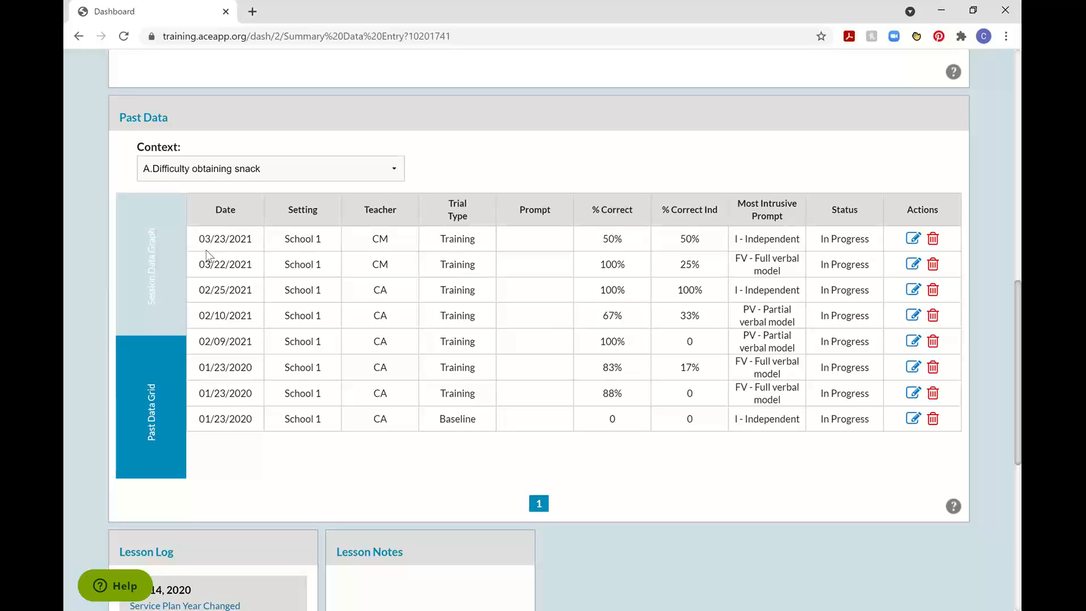
# Review the 03/23/2021 session in the past data grid and return to the session data graph.
pyautogui.moveTo(202, 244); pyautogui.dragTo(777, 242)
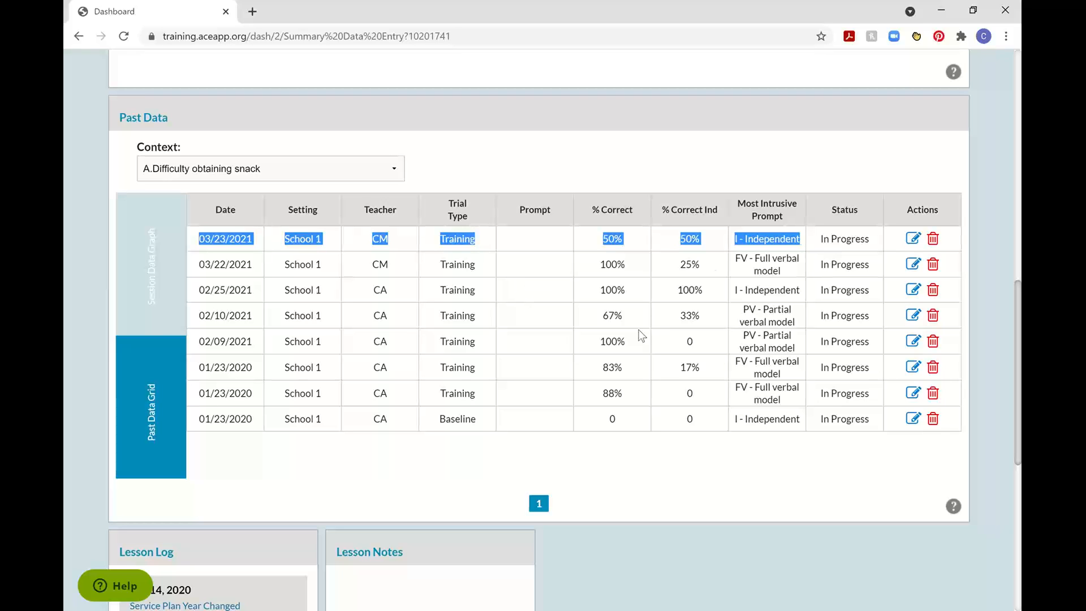
pyautogui.click(701, 328)
pyautogui.click(184, 281)
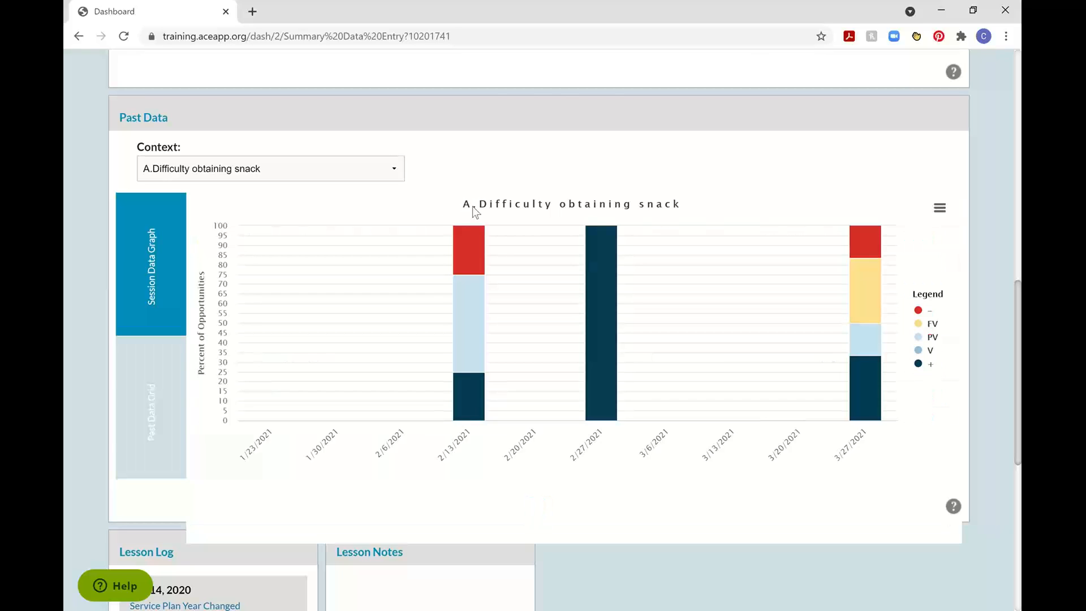
pyautogui.scroll(12, 473, 205)
pyautogui.scroll(-3, 486, 318)
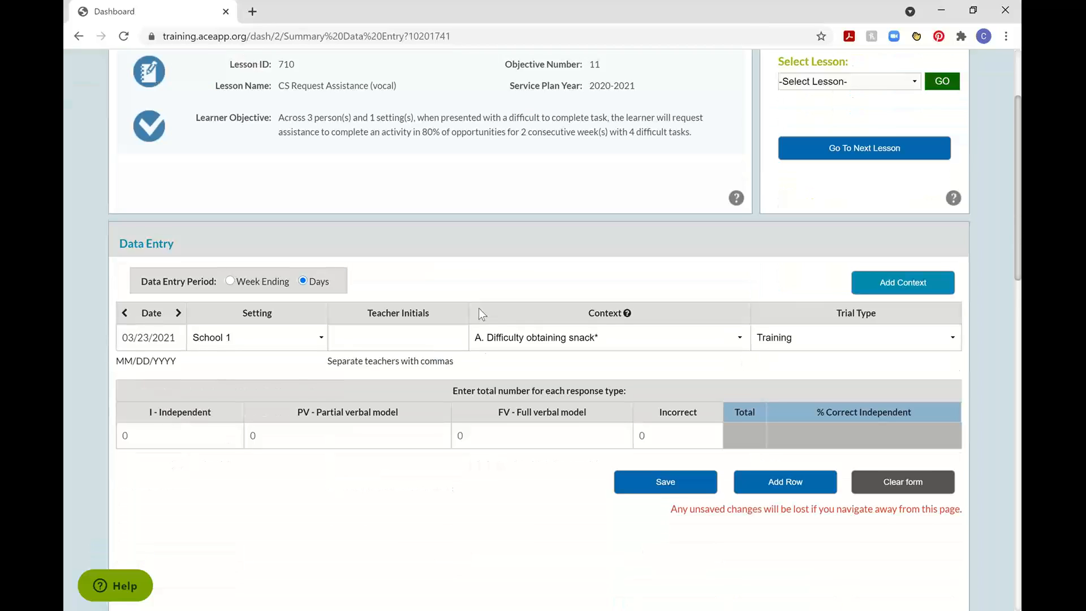